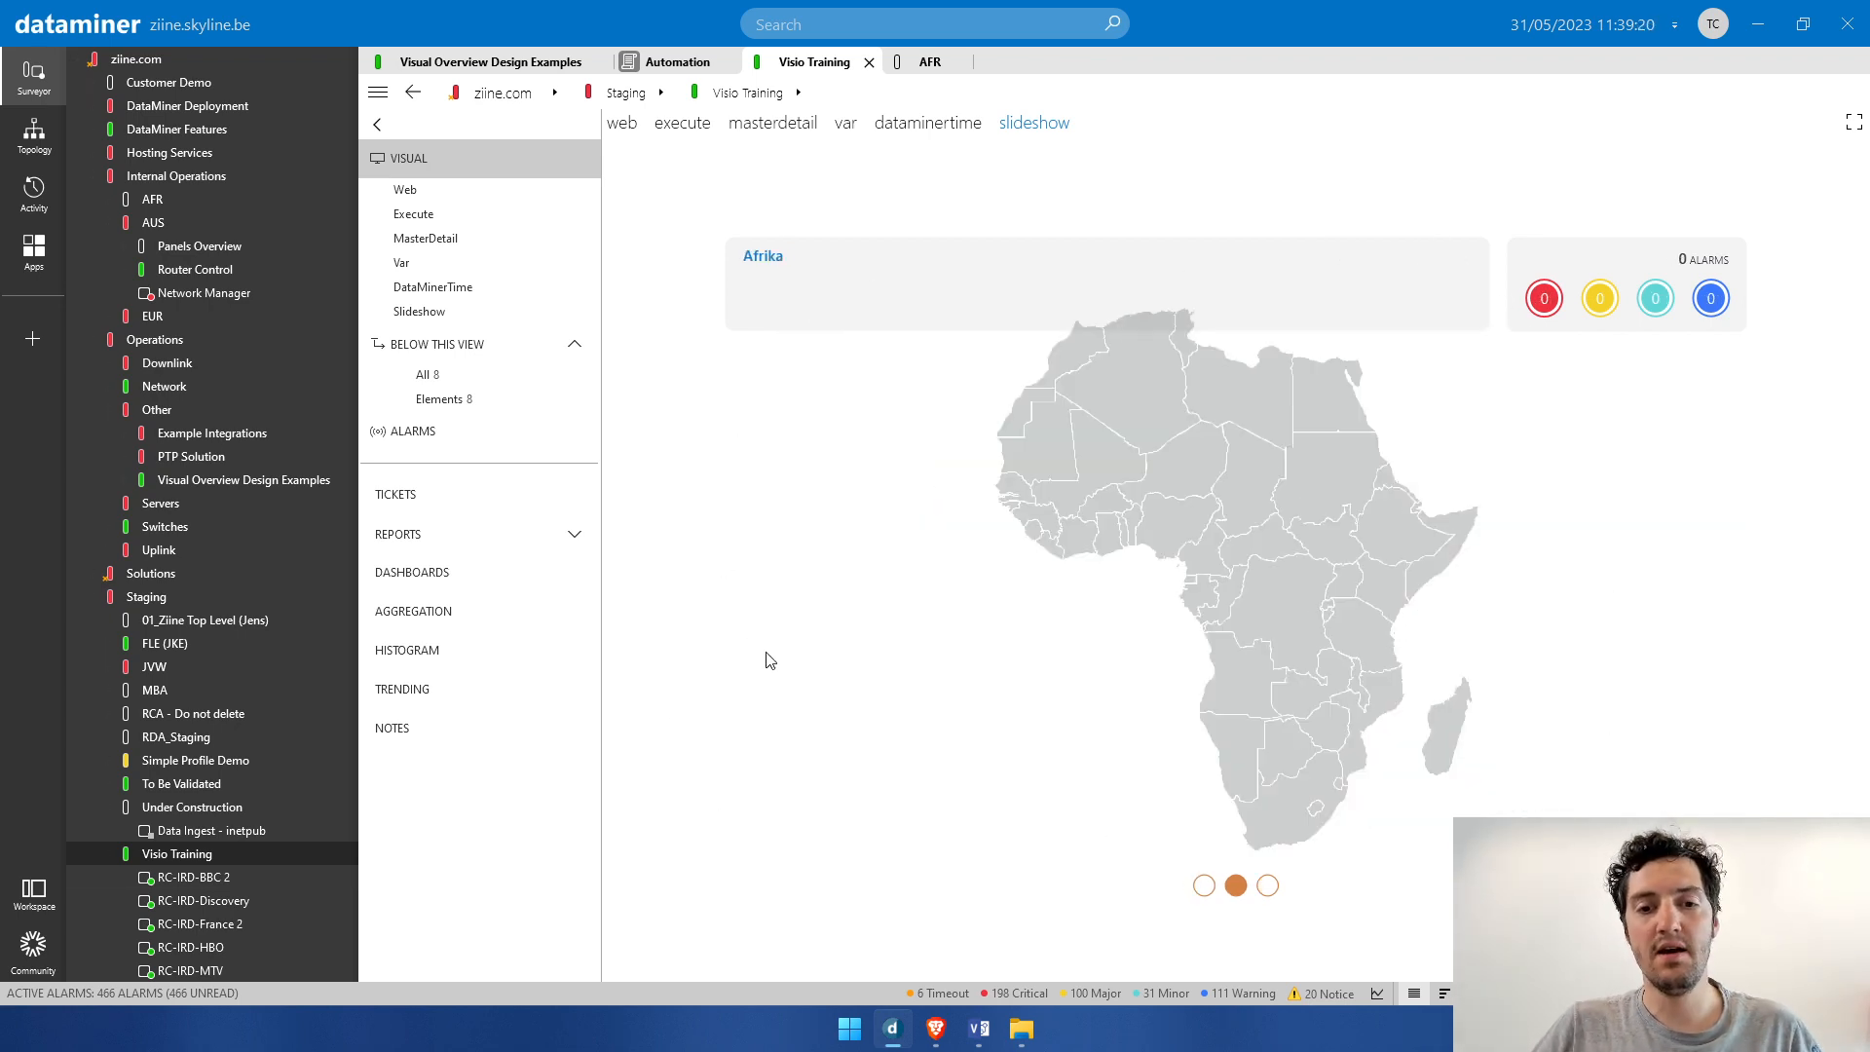
Step: Switch to Visio, insert a new page after Slideshow, and draw a rectangle about 55 by 15 mm near the page's upper-left corner
left_click(980, 1041)
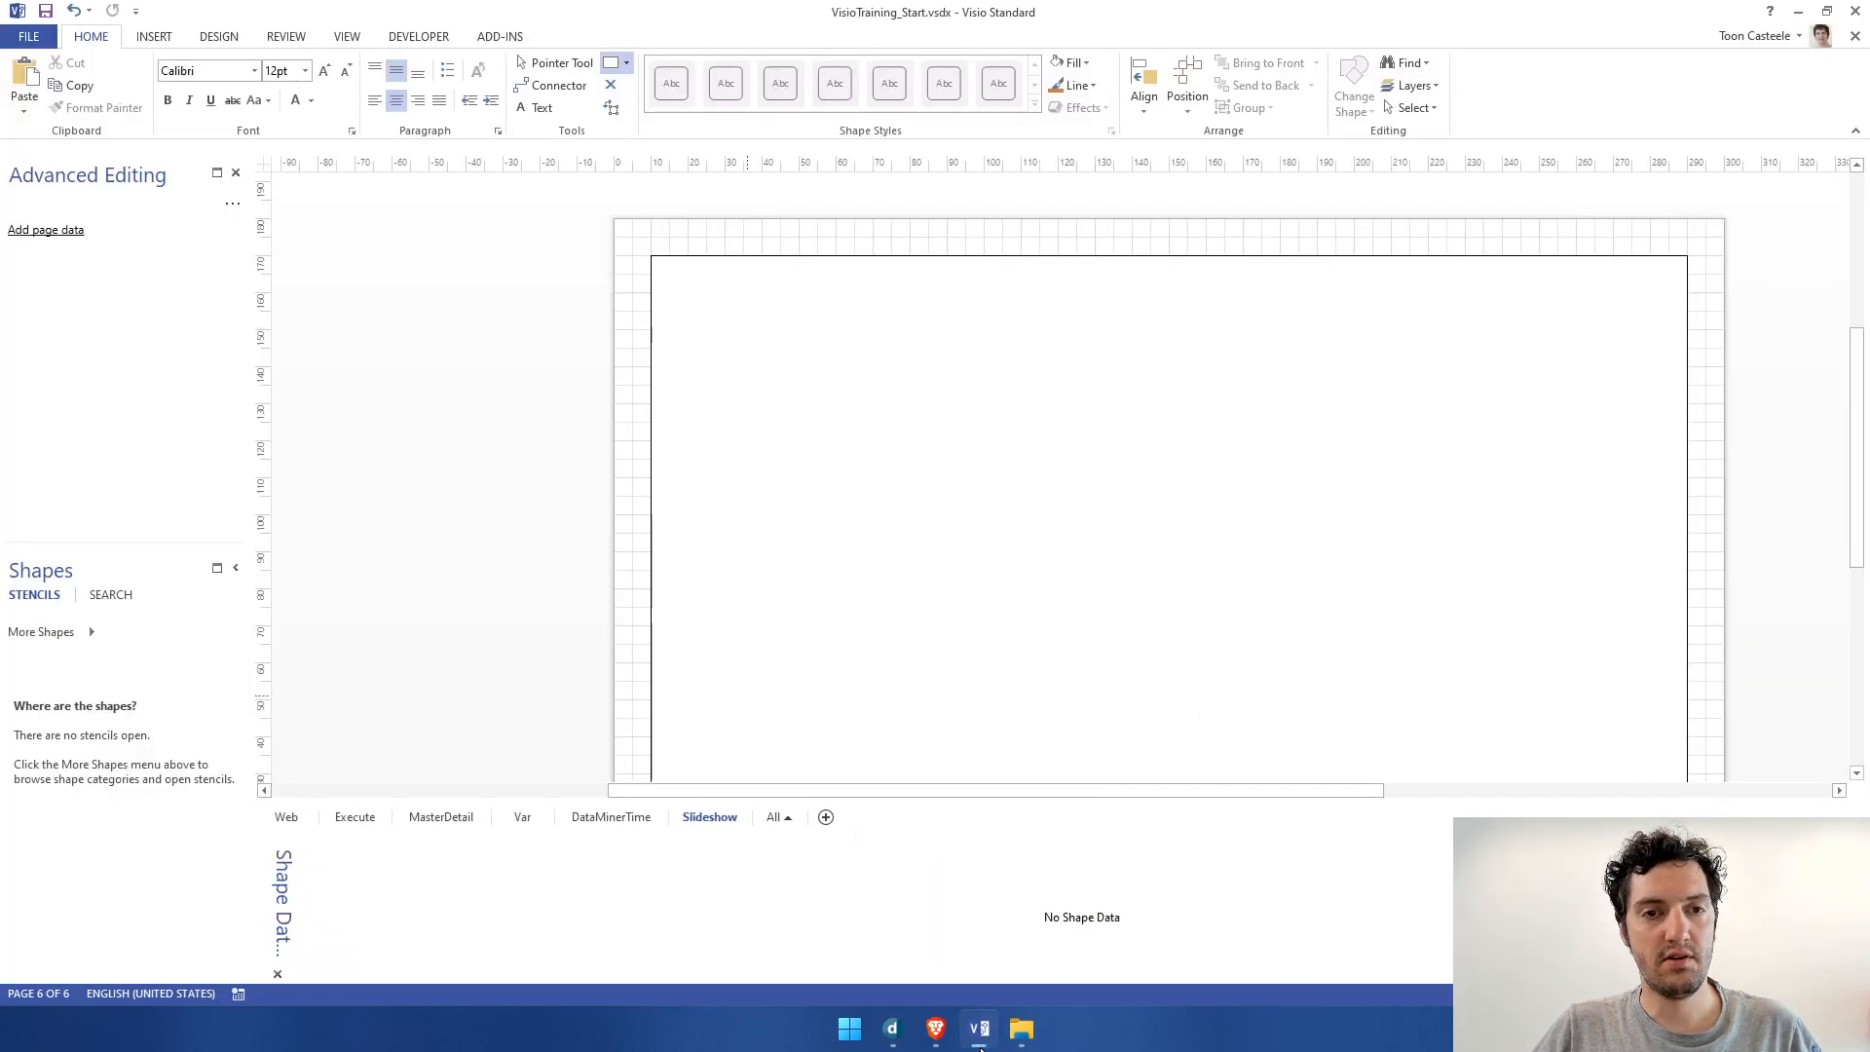
left_click(827, 819)
right_click(804, 822)
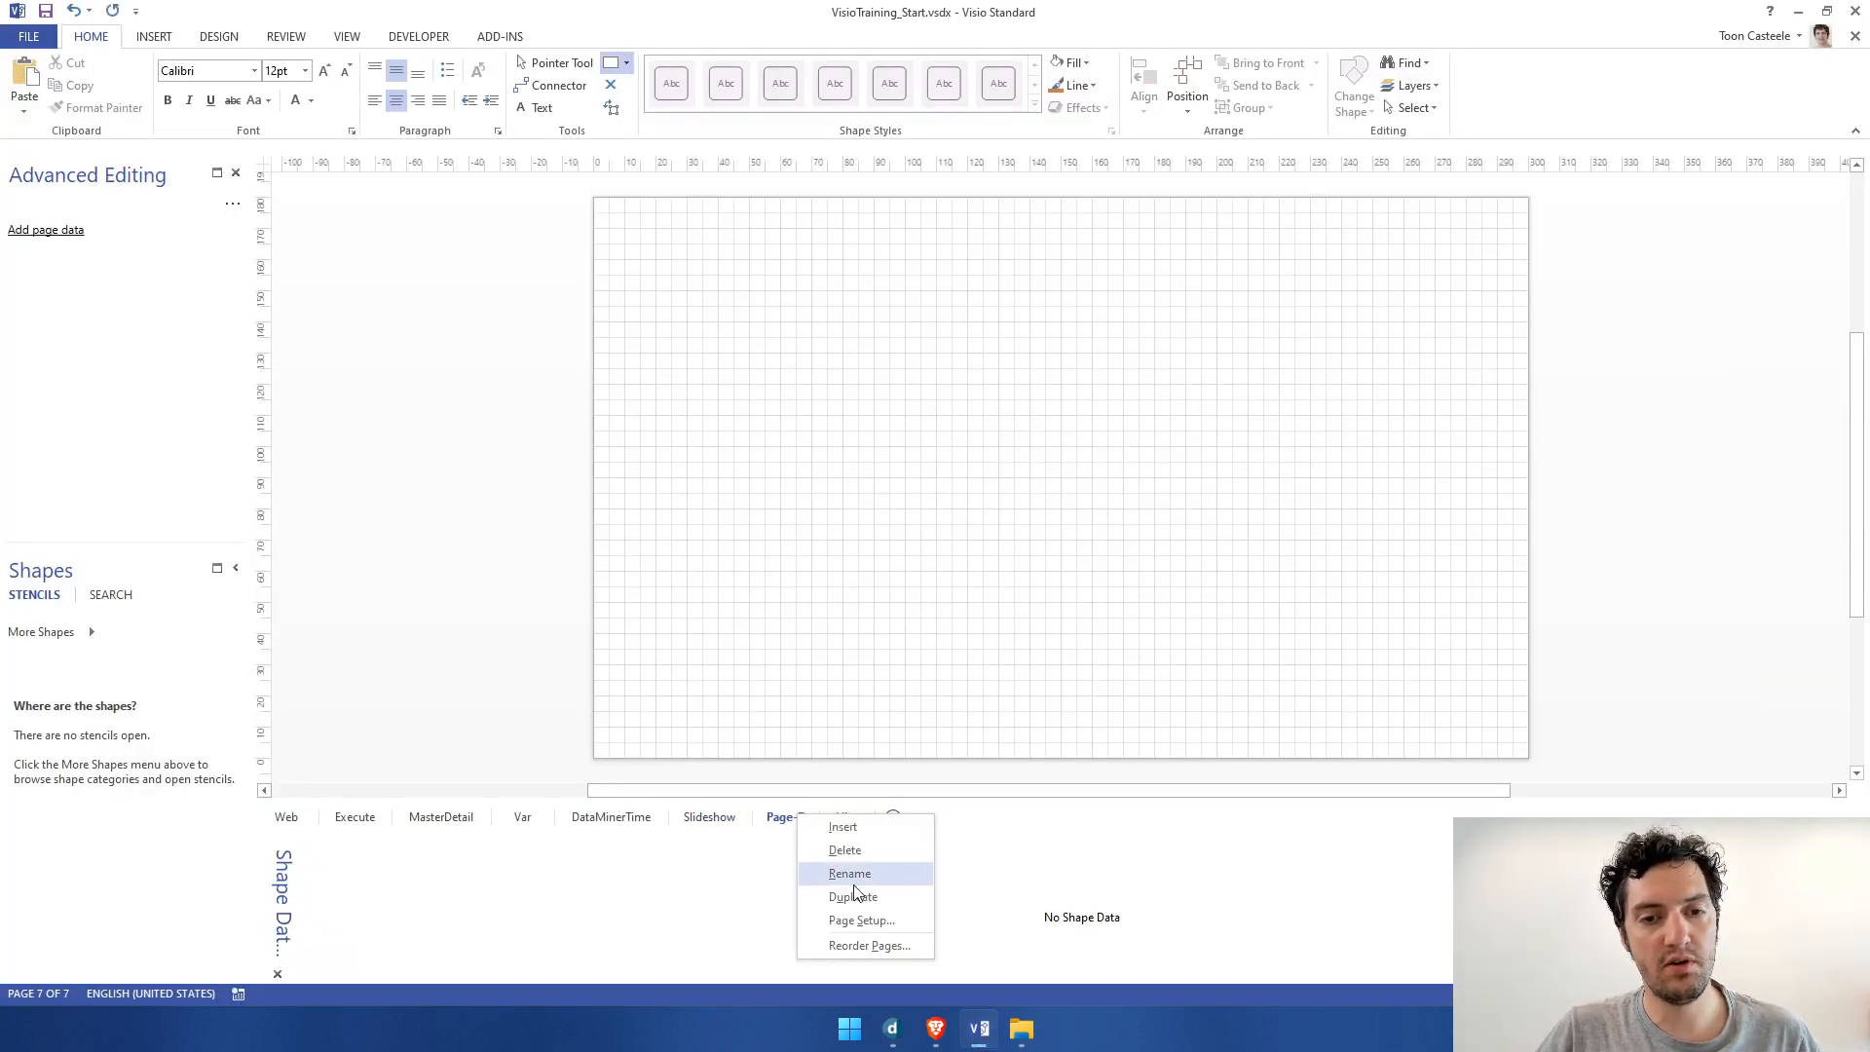
left_click(737, 206)
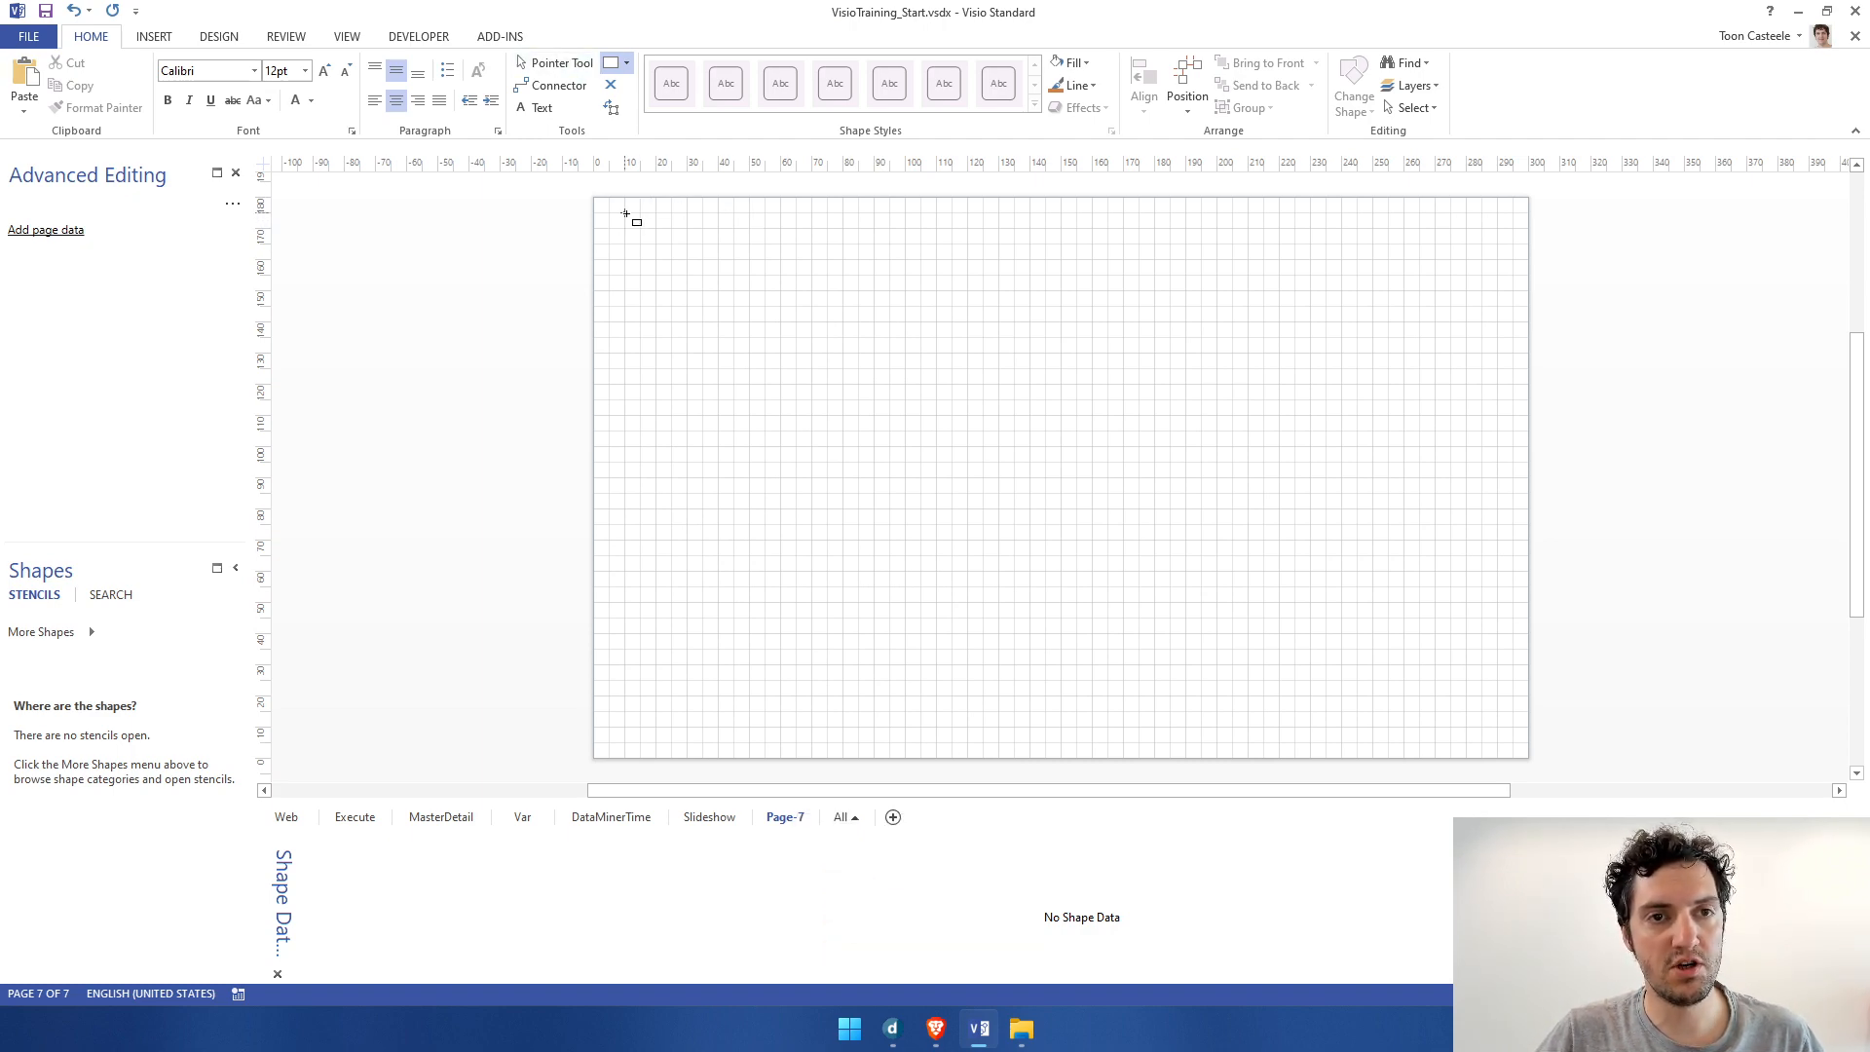
left_click_drag(626, 212, 797, 259)
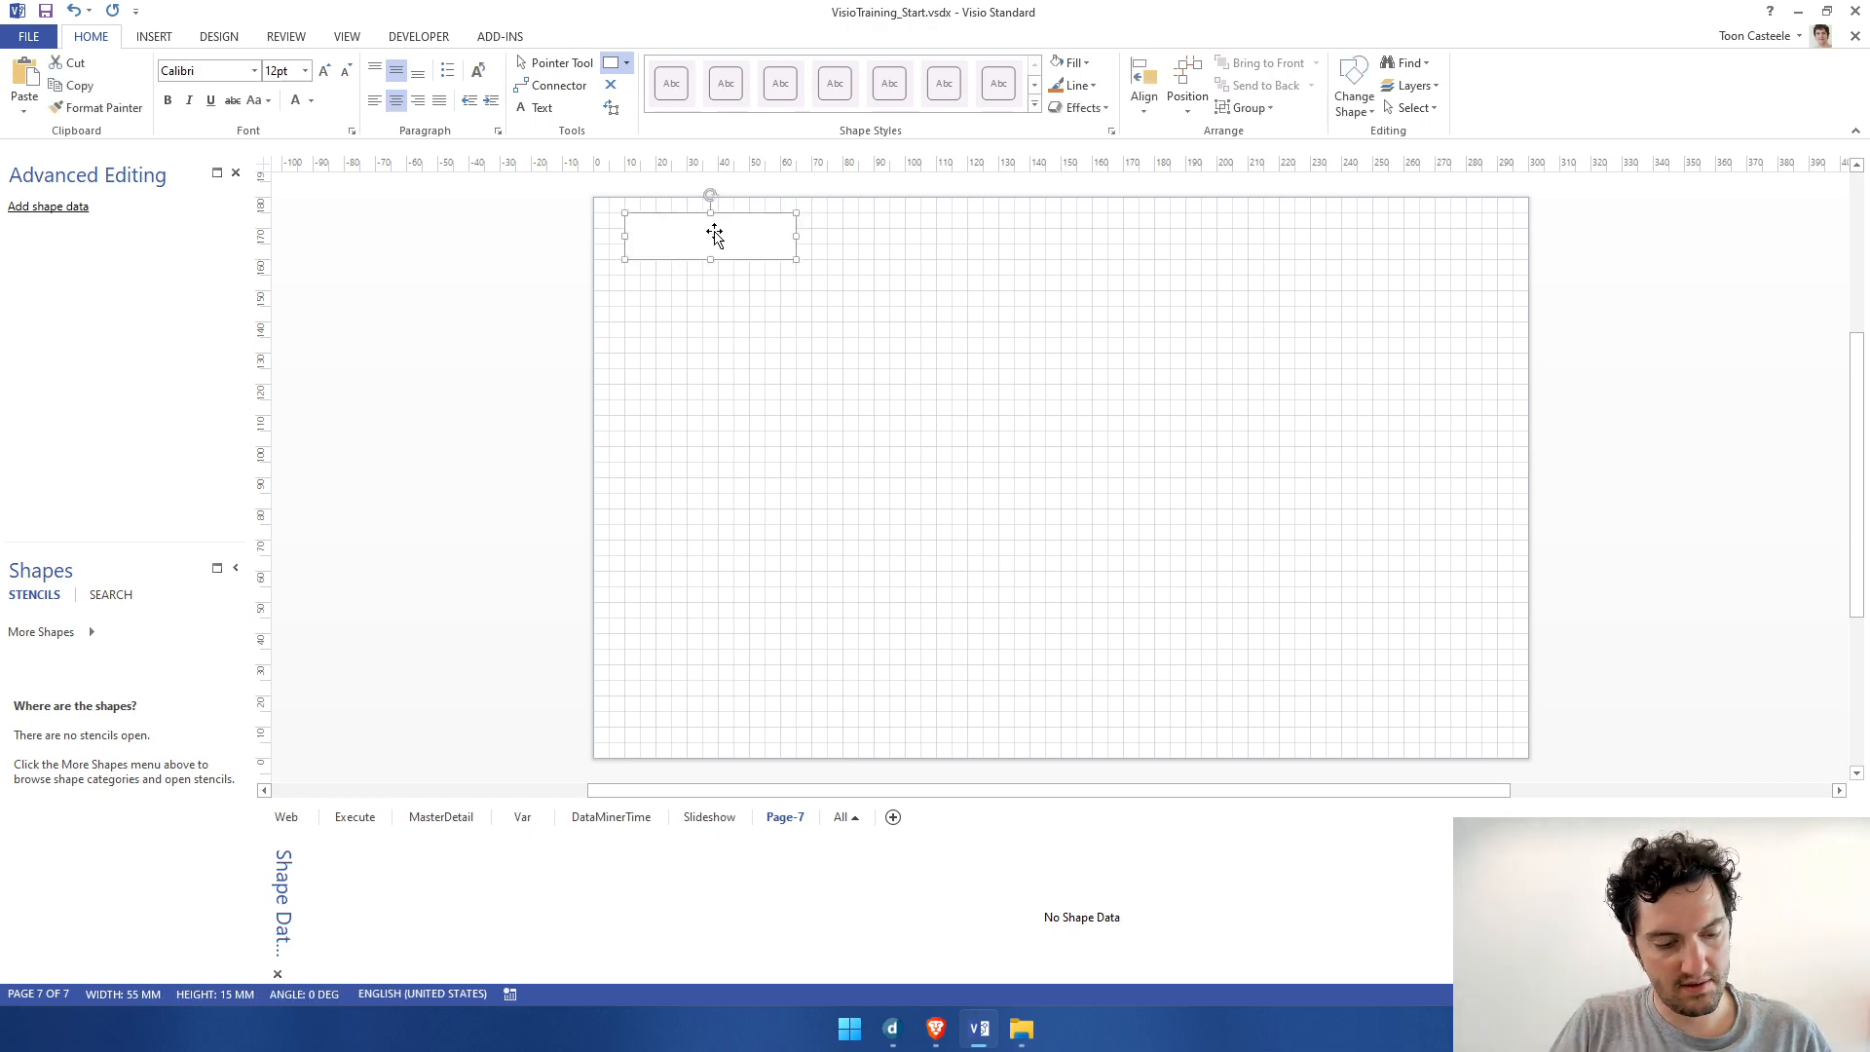
Step: Enter the placeholder text "[param:Network Manager,107]" in the rectangle
double_click(715, 236)
type("[param")
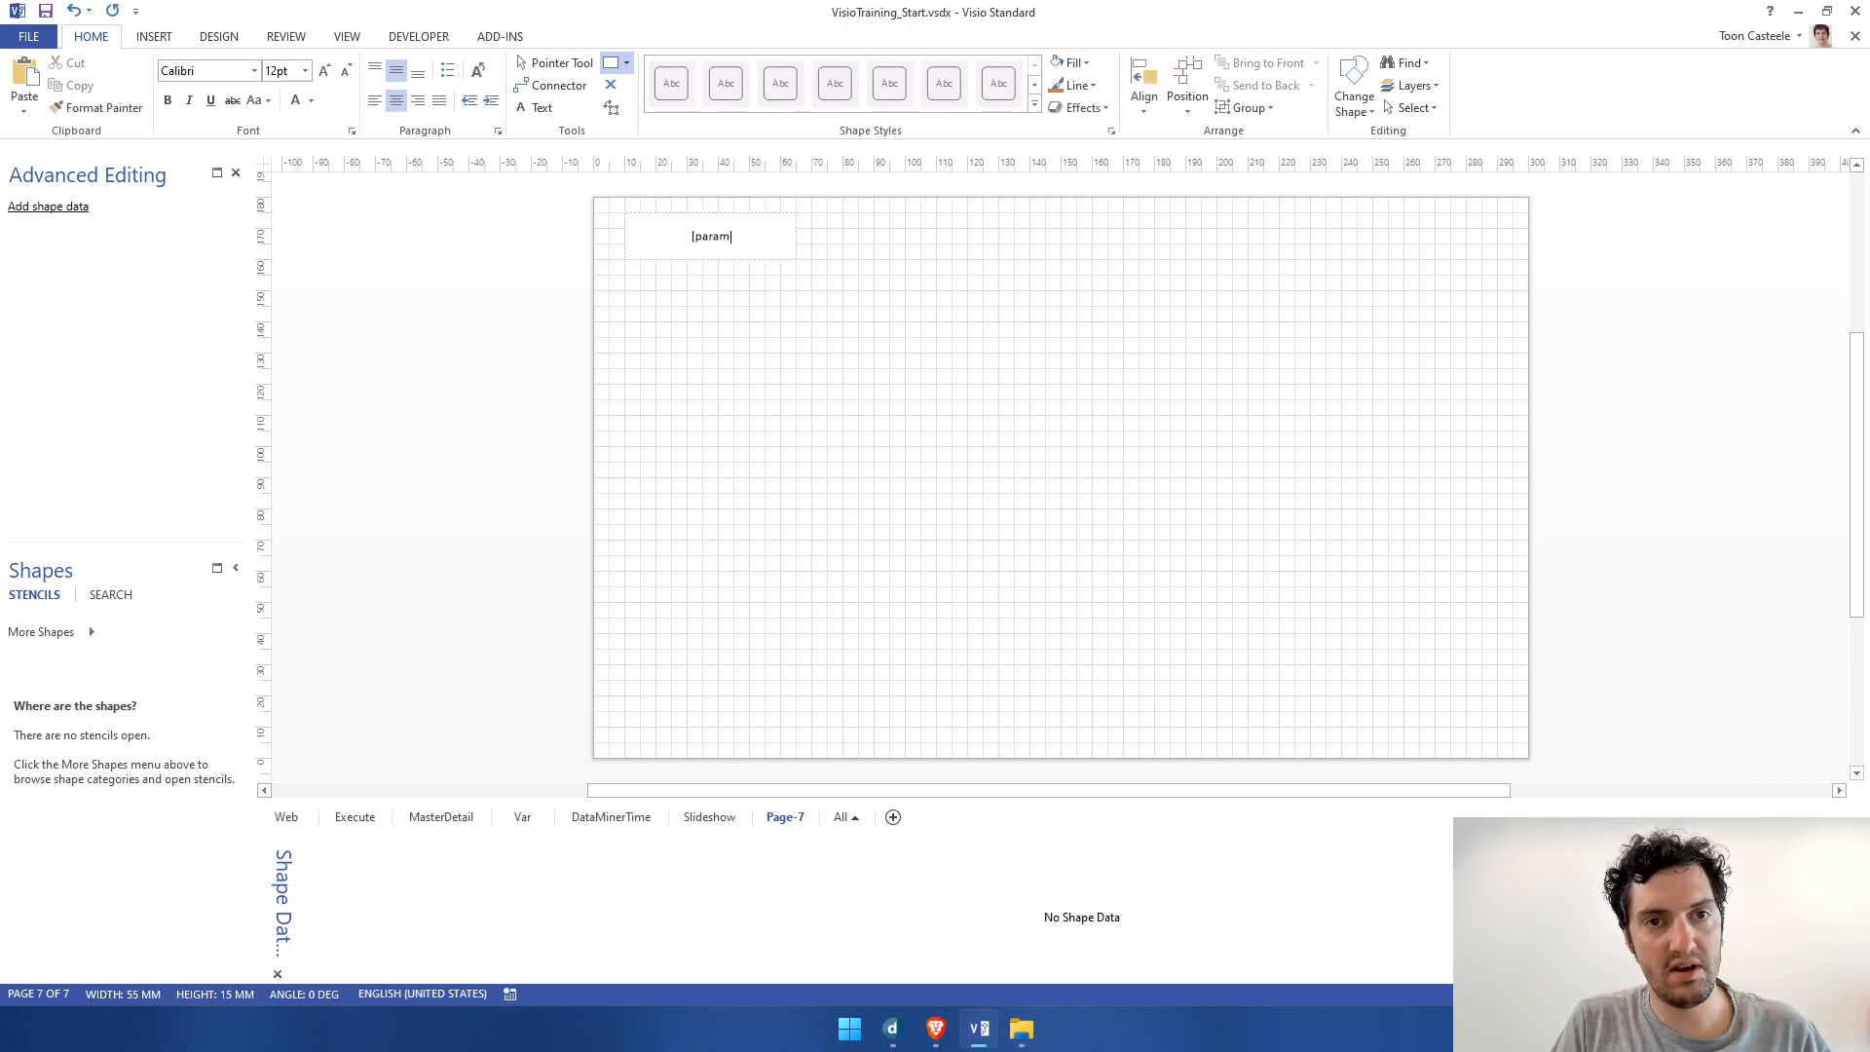
type(":")
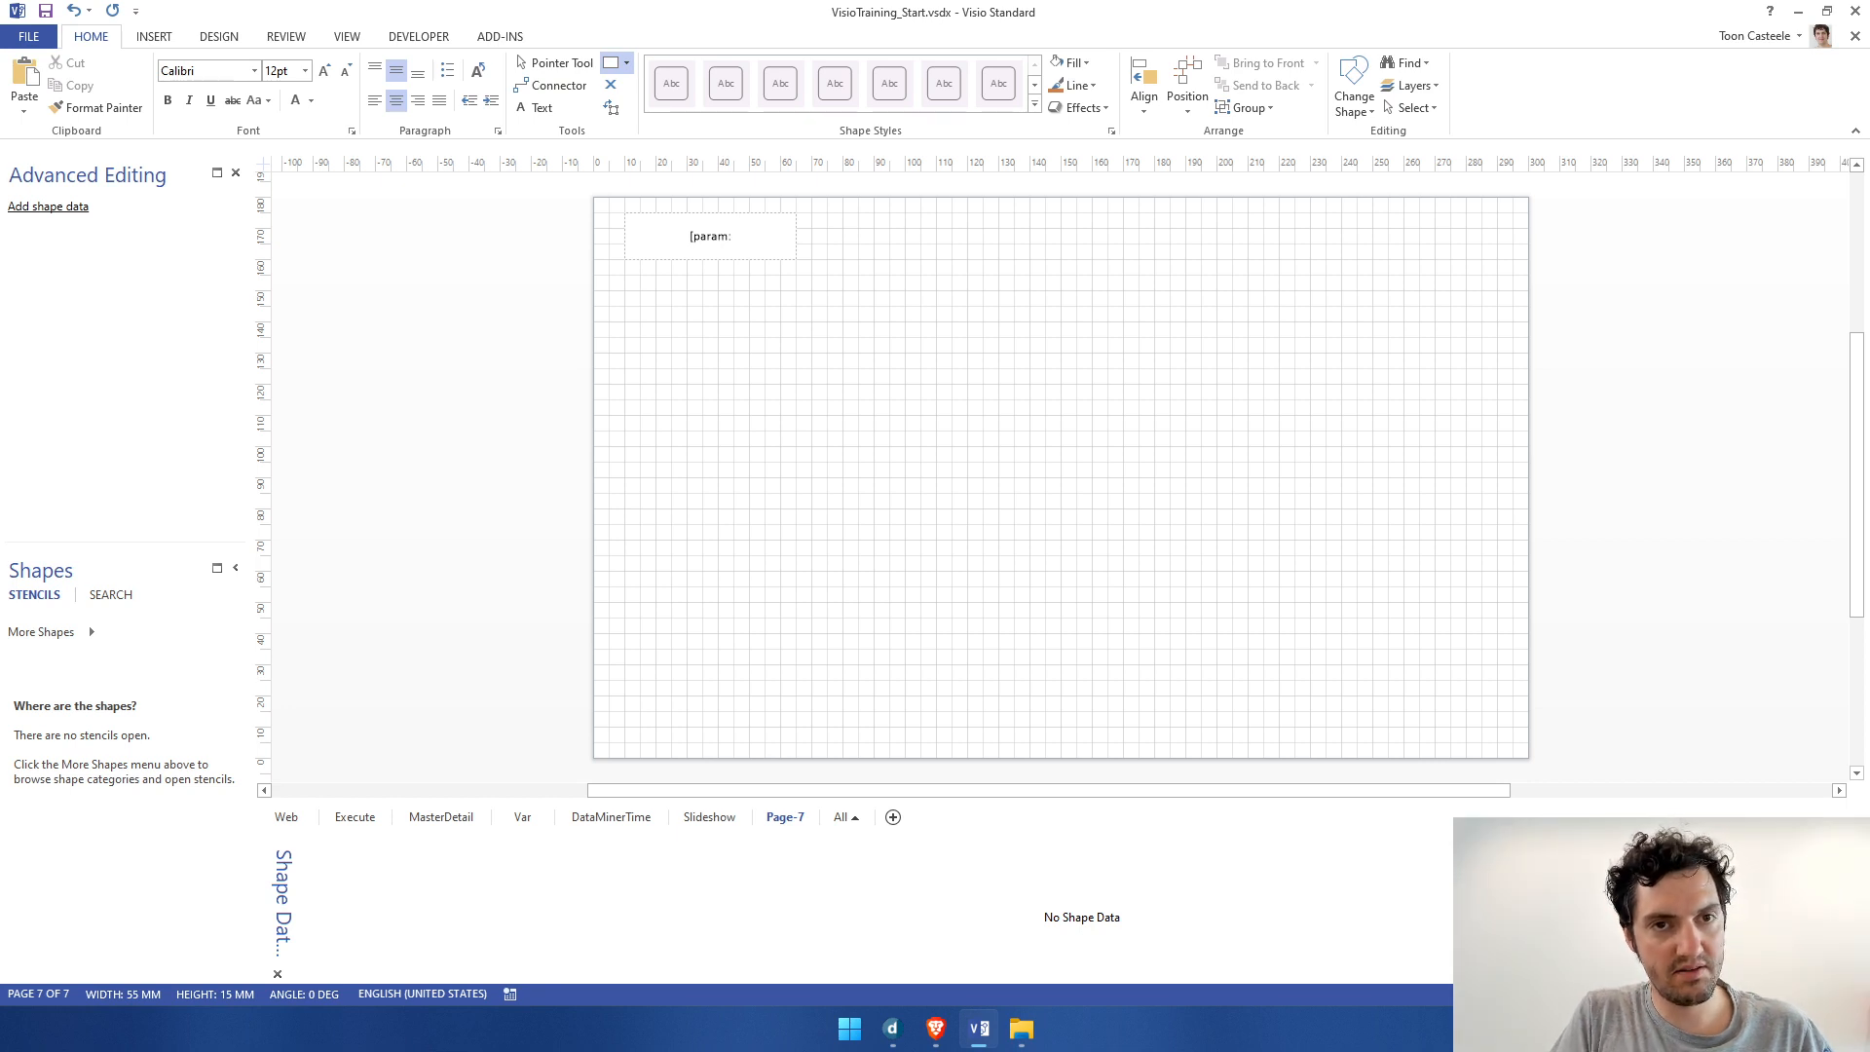
type("Ne")
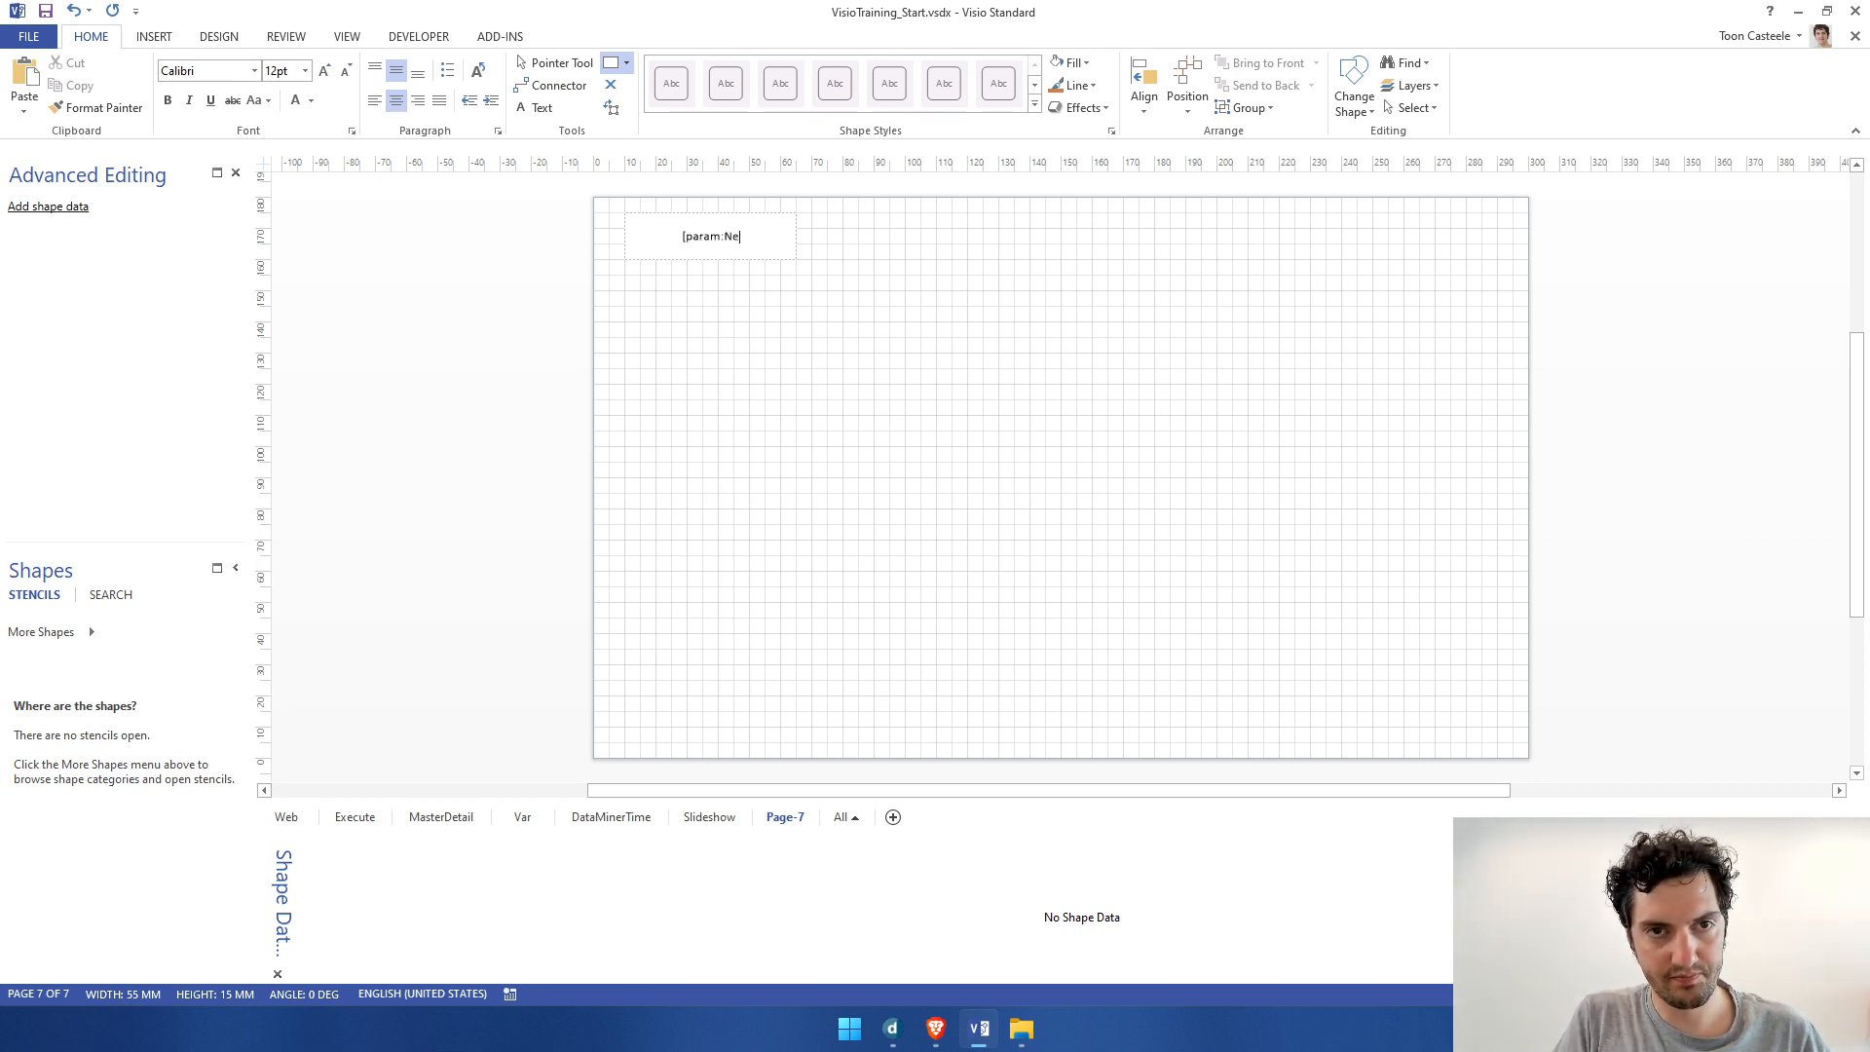
type("twork Manager")
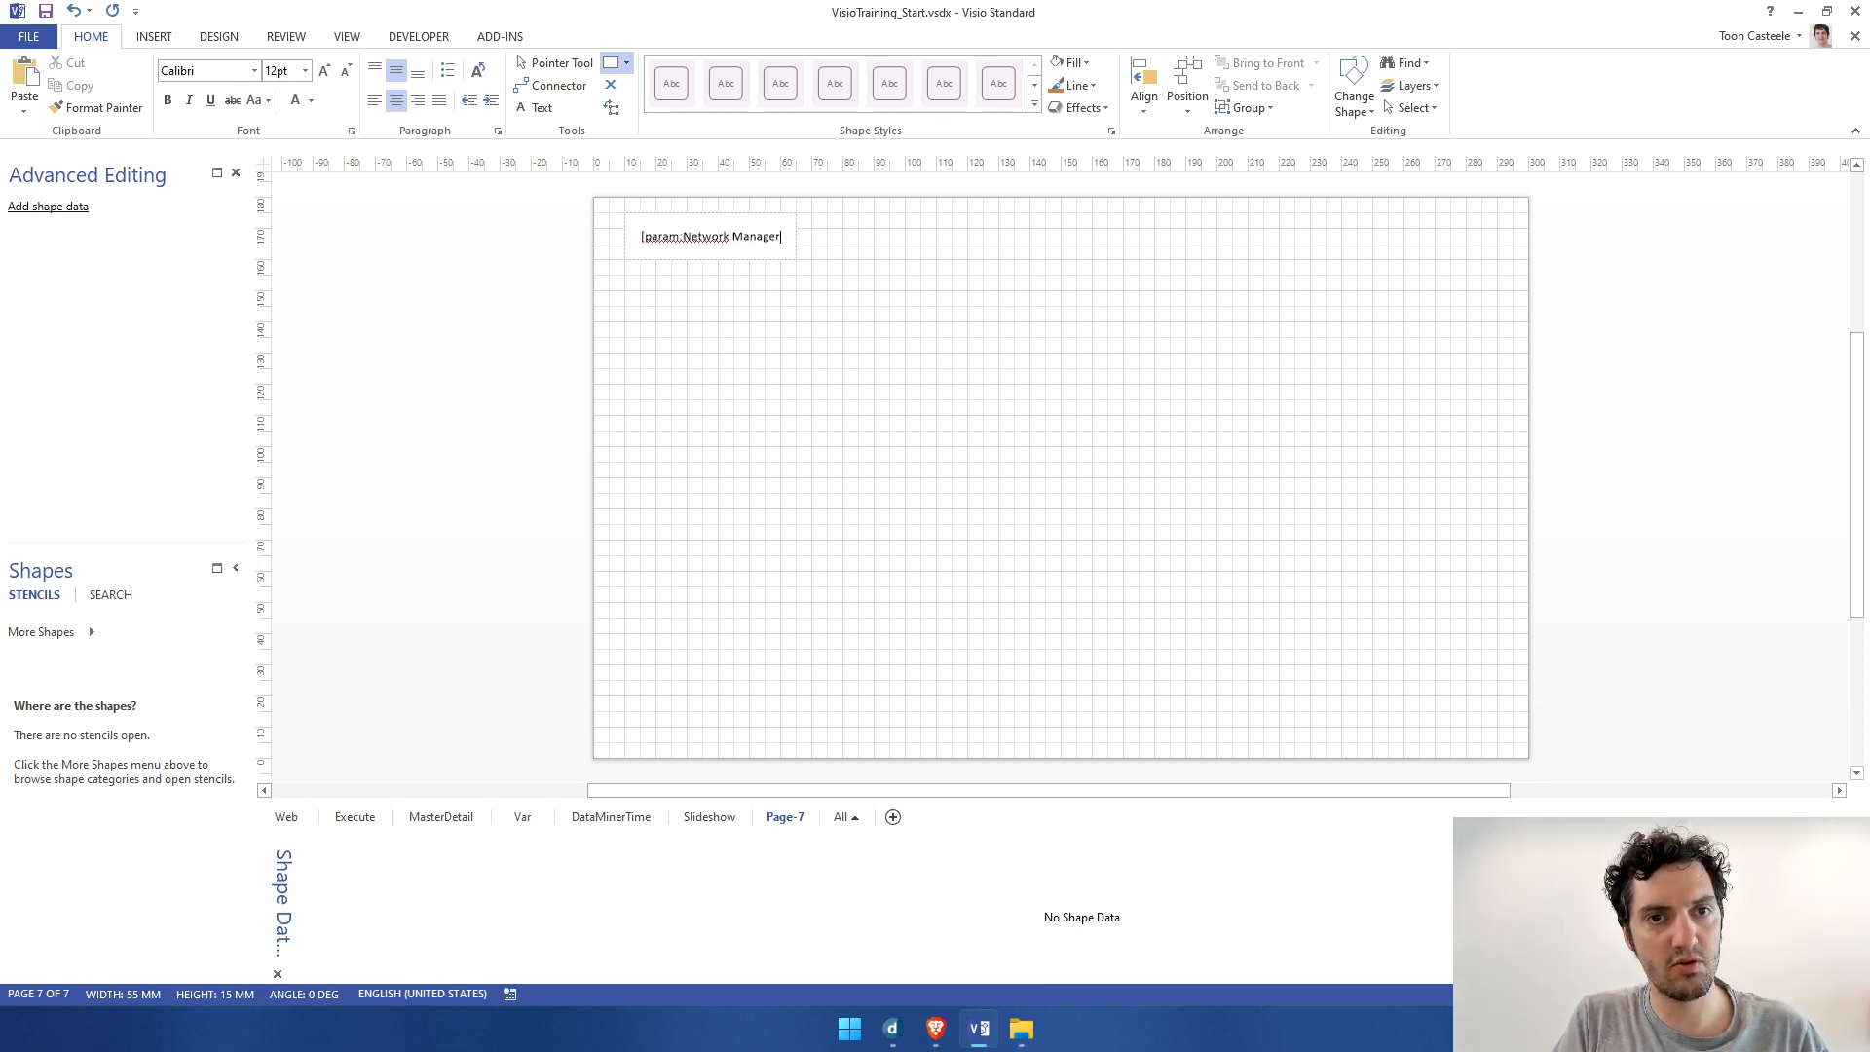
type(",")
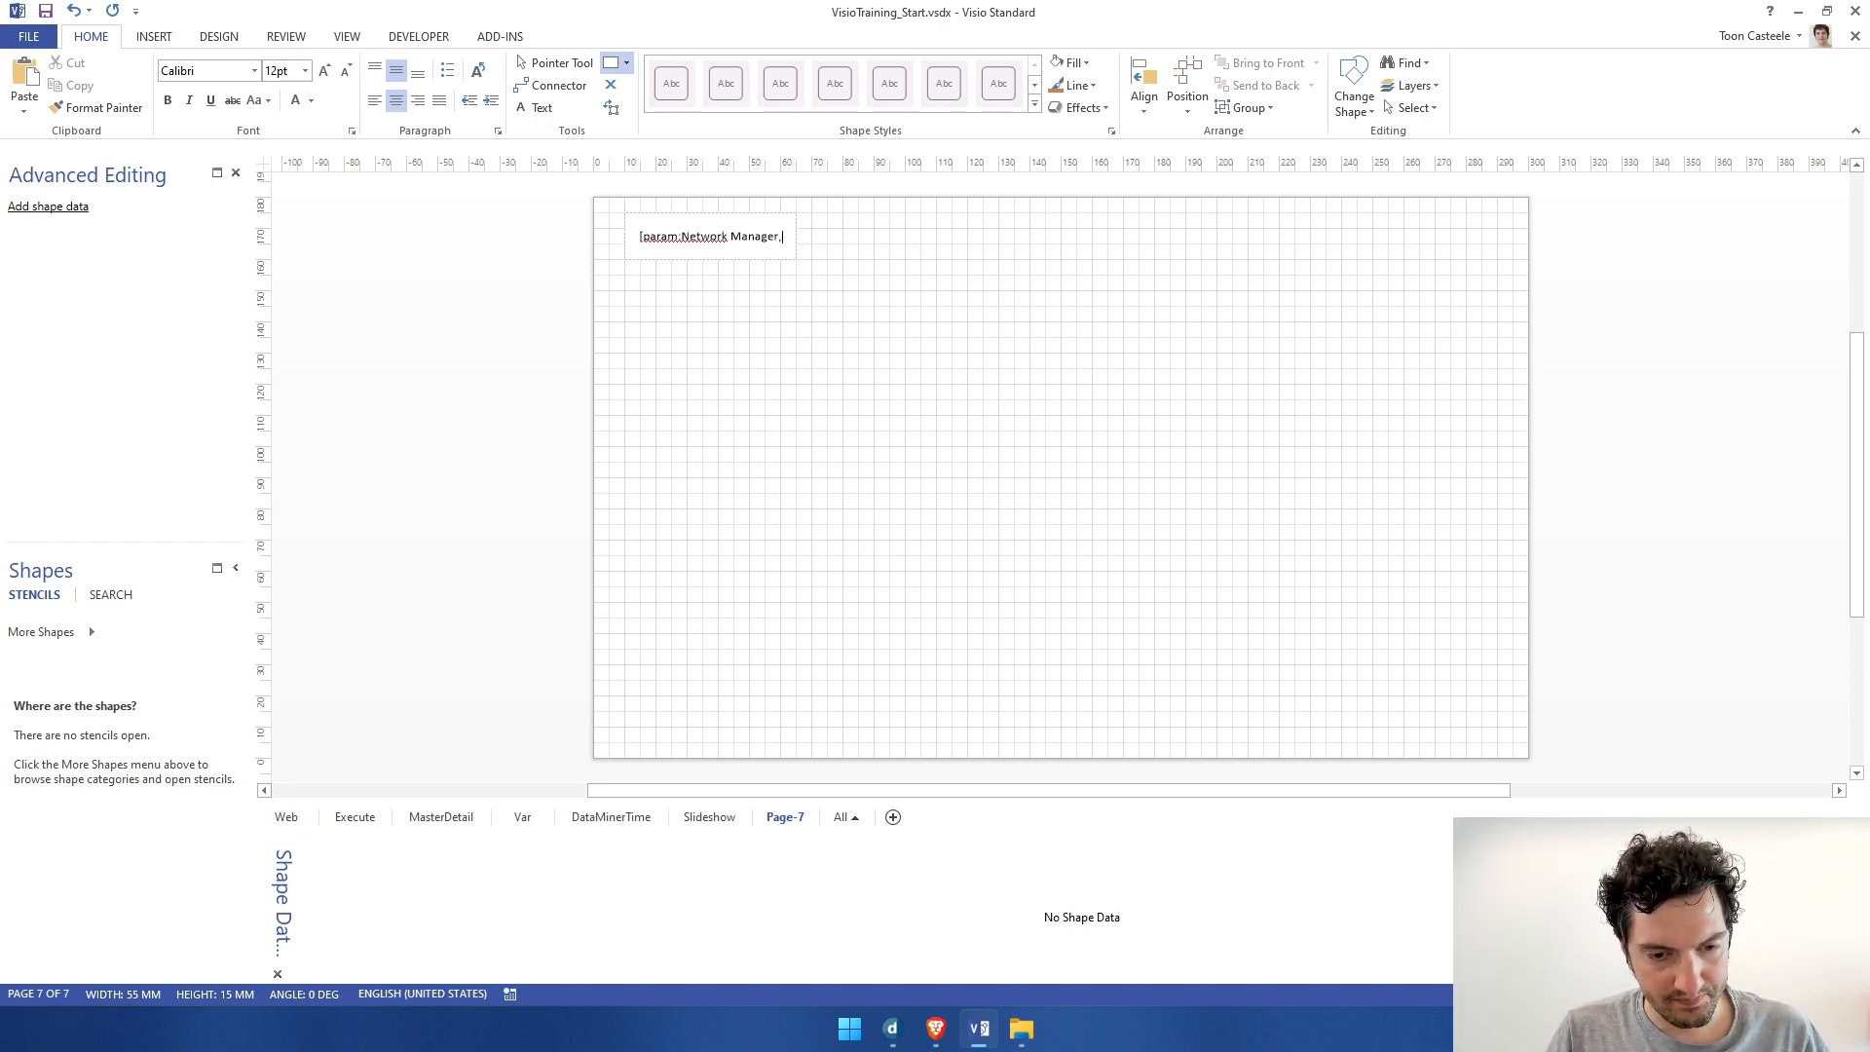
type("10")
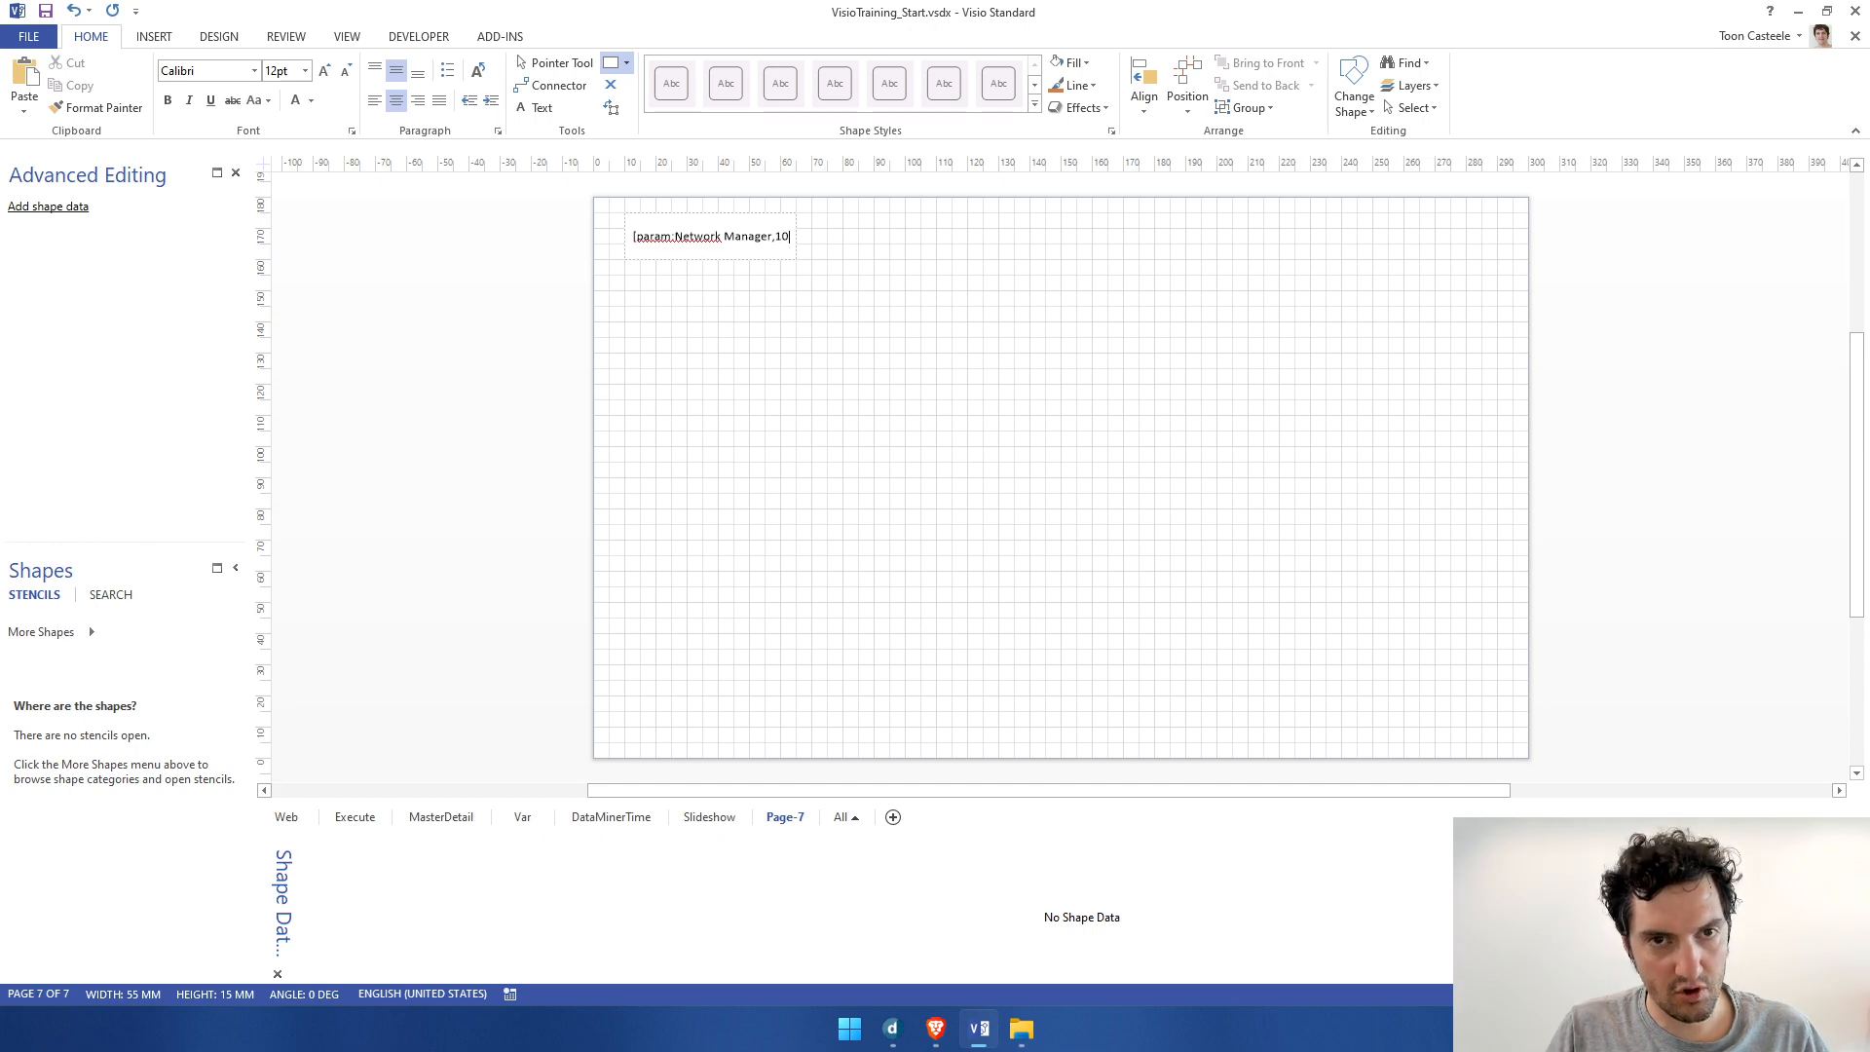
type("7]")
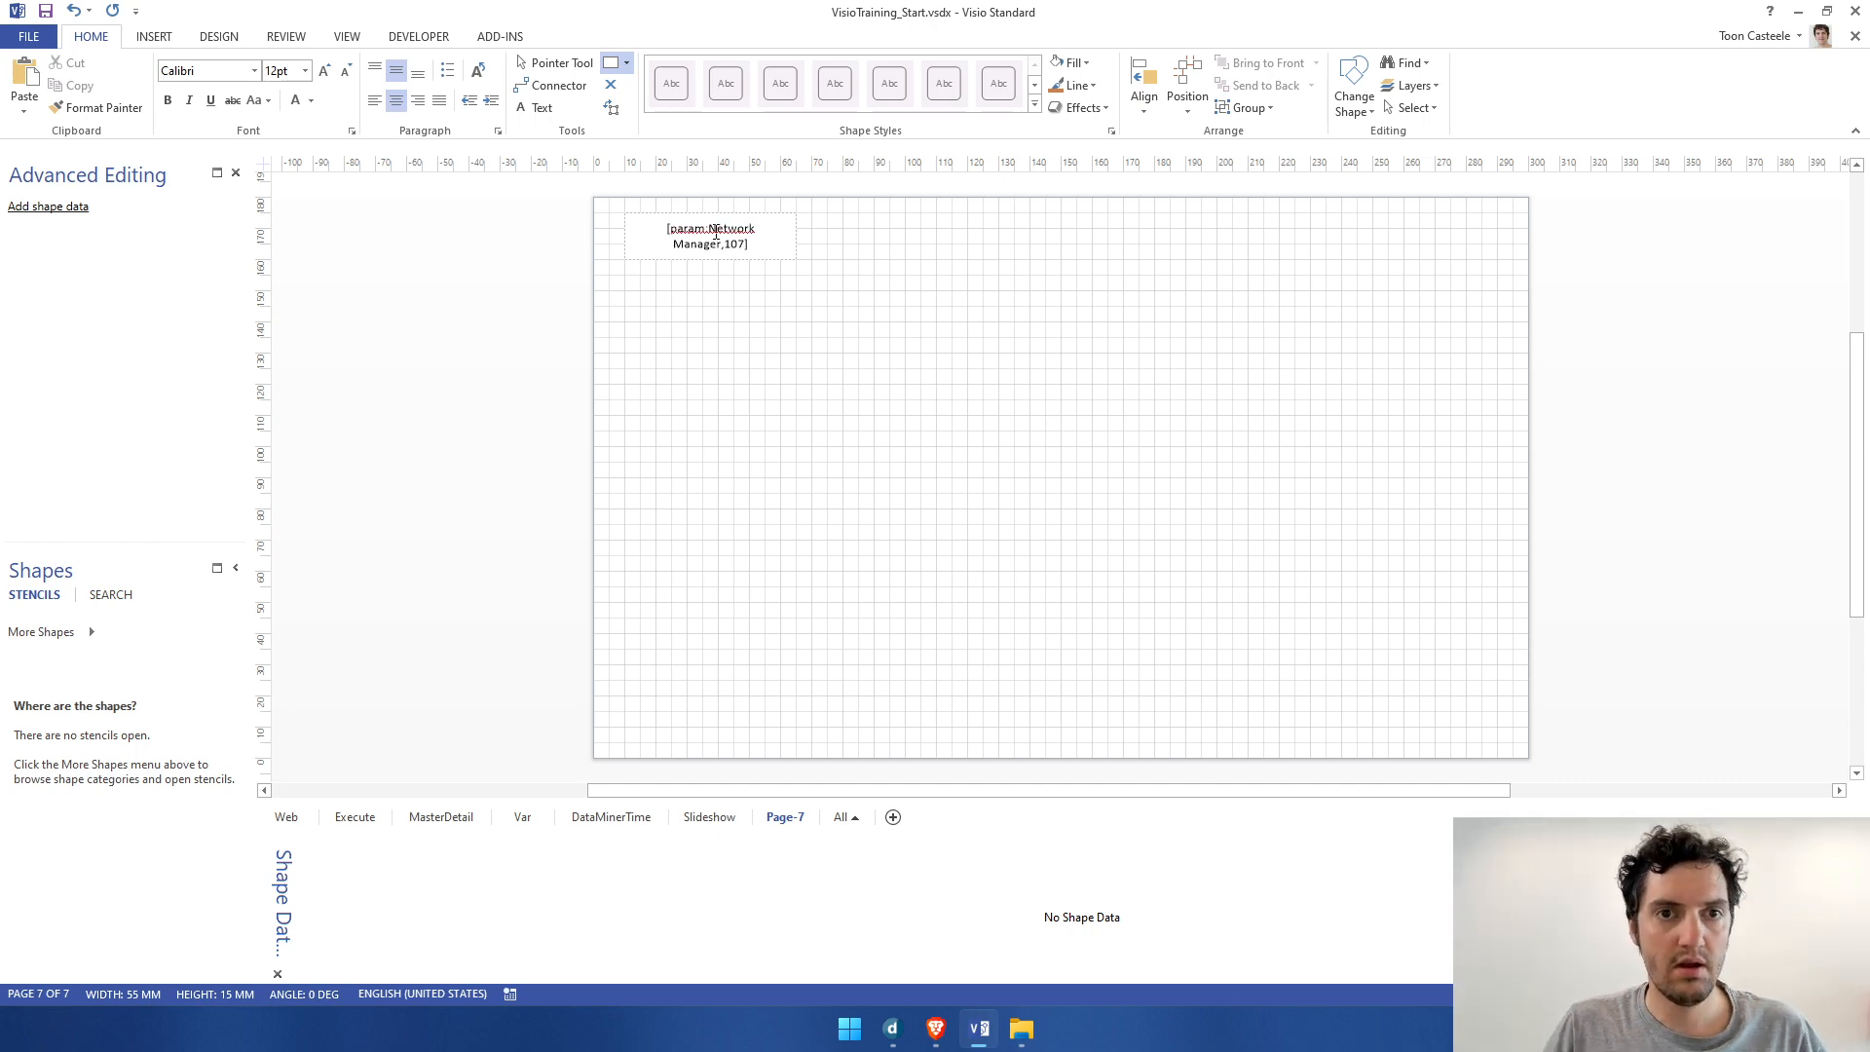
Step: Widen the placeholder rectangle to 130 mm so its text fits on one line
left_click(553, 63)
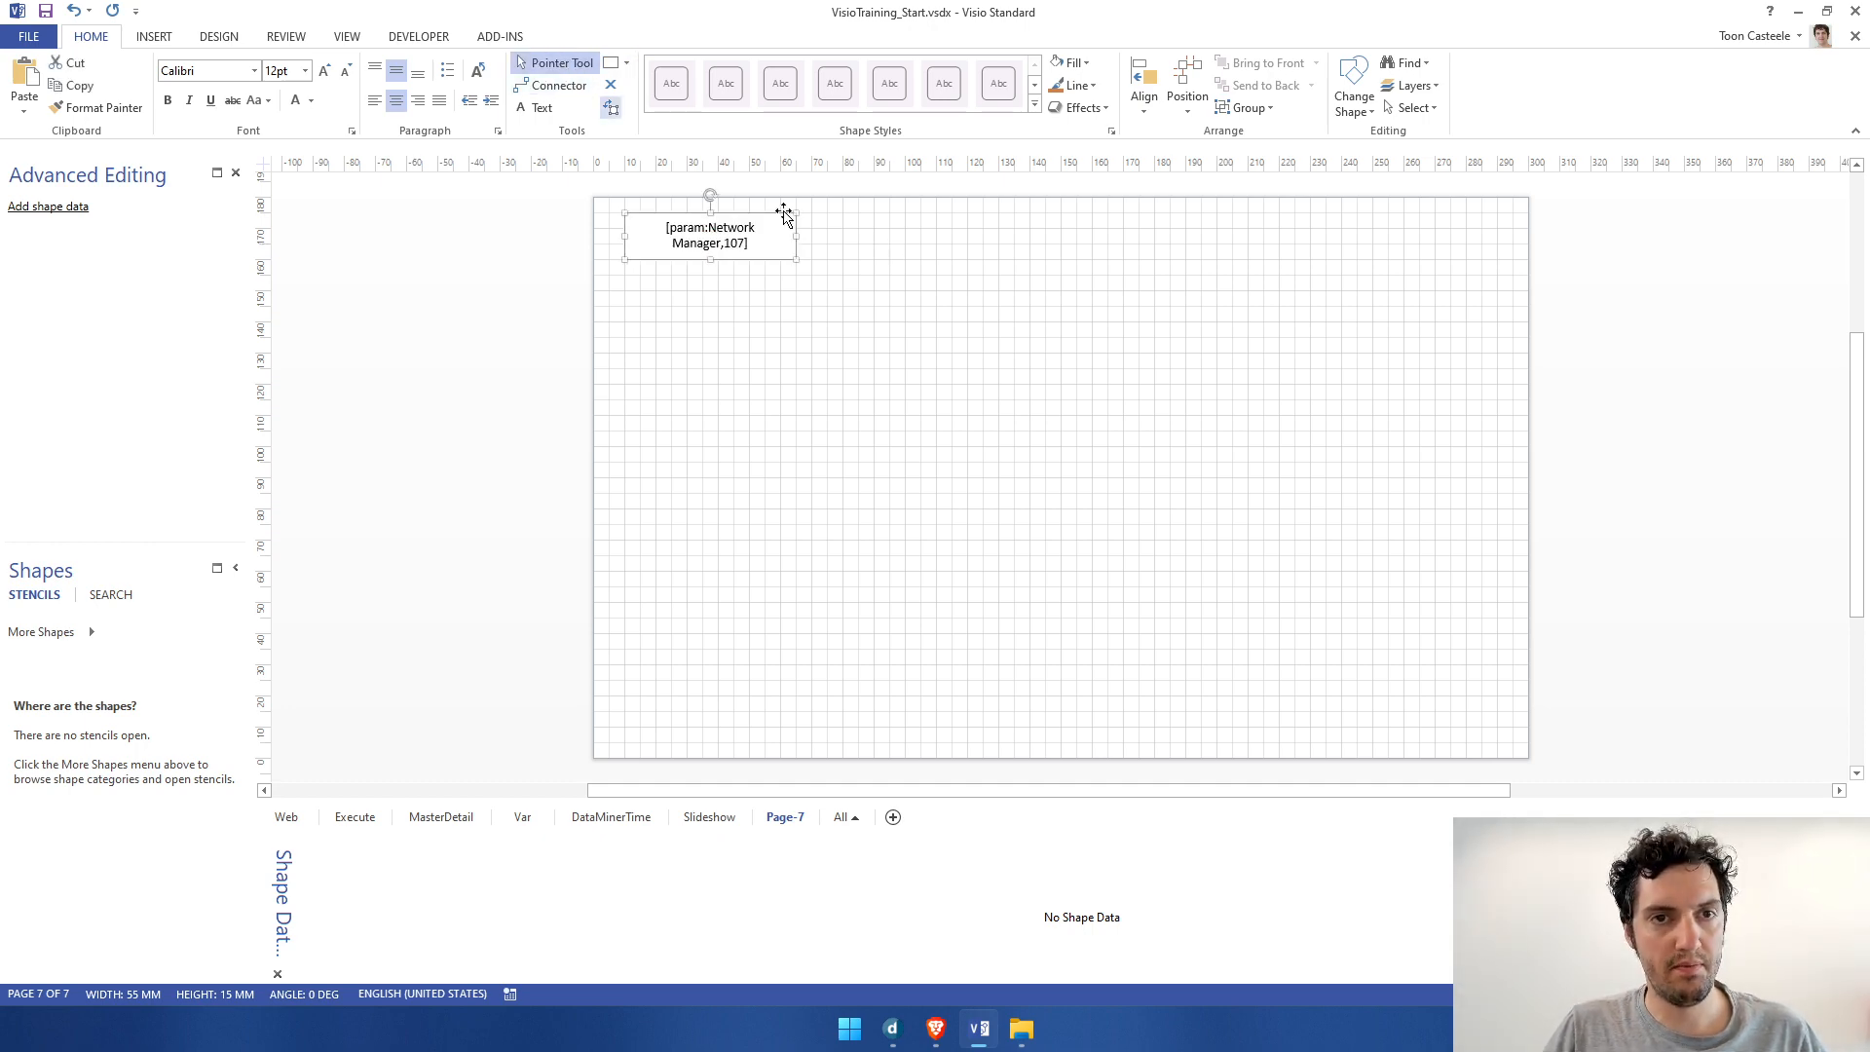
left_click(761, 236)
left_click_drag(796, 235, 1028, 234)
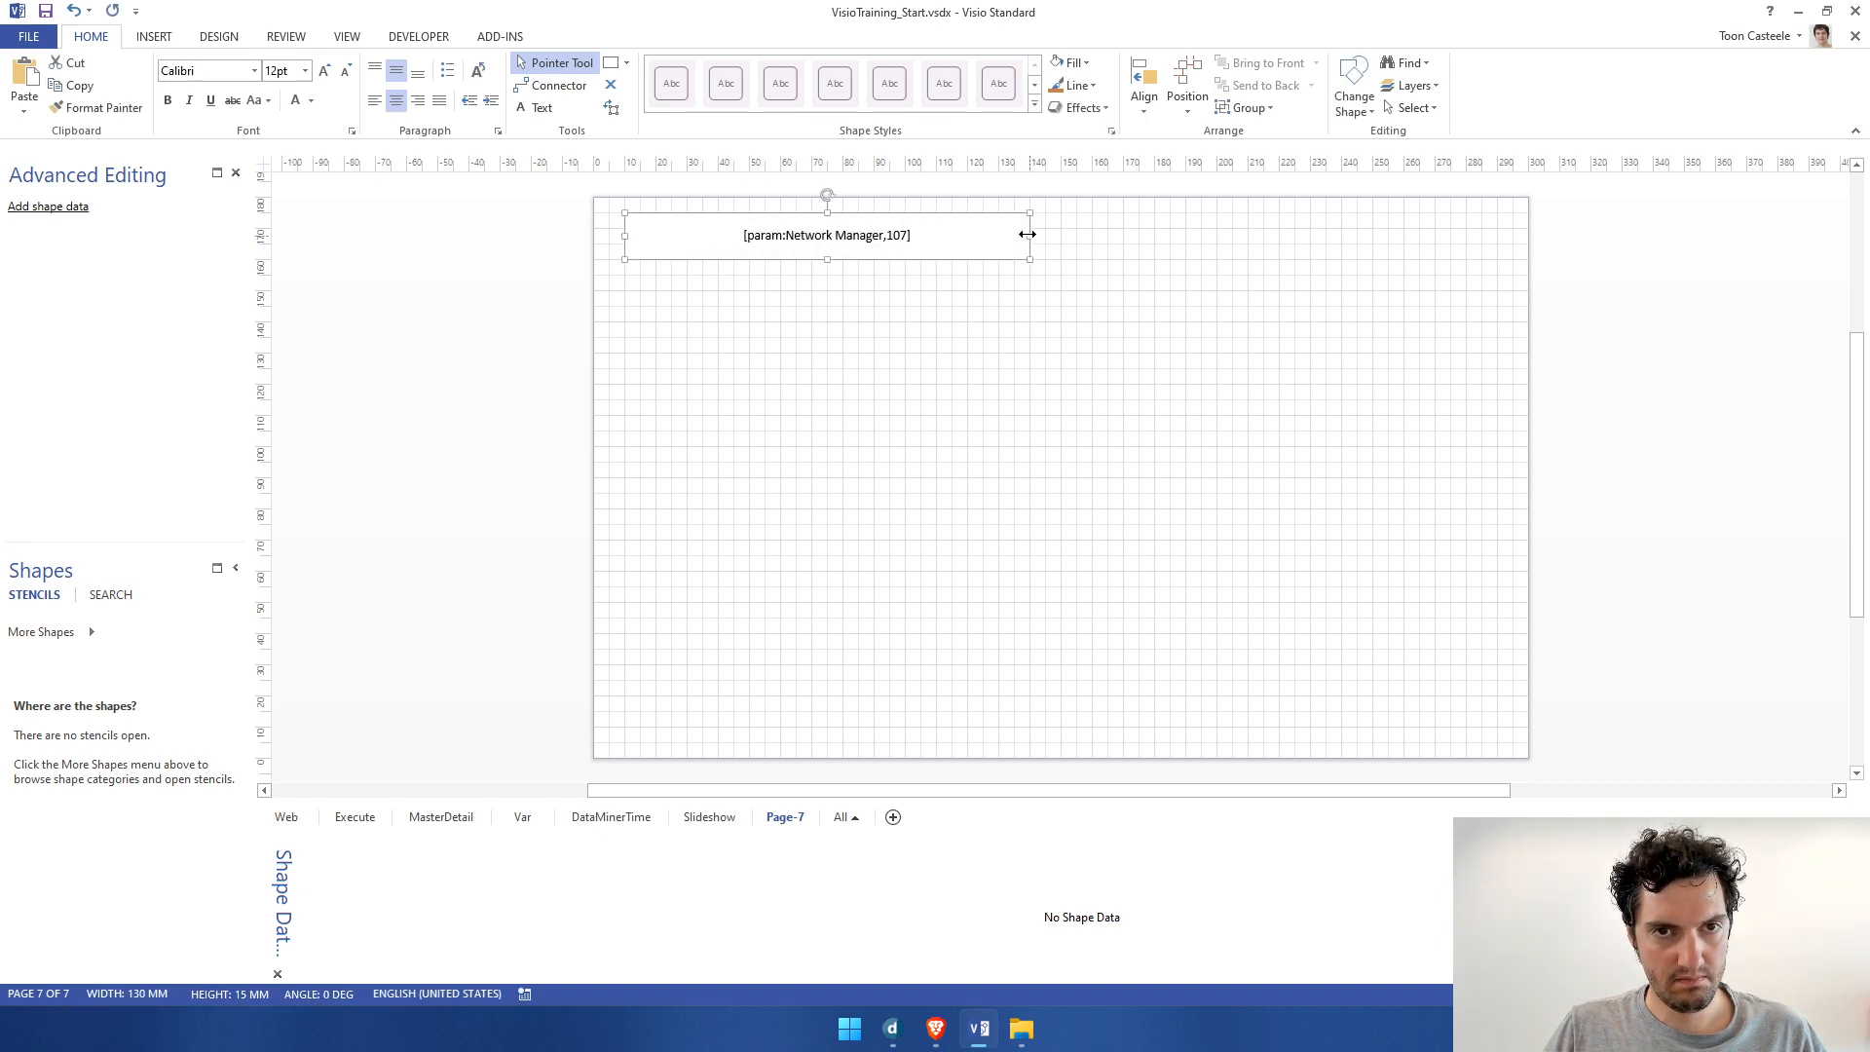
left_click(945, 317)
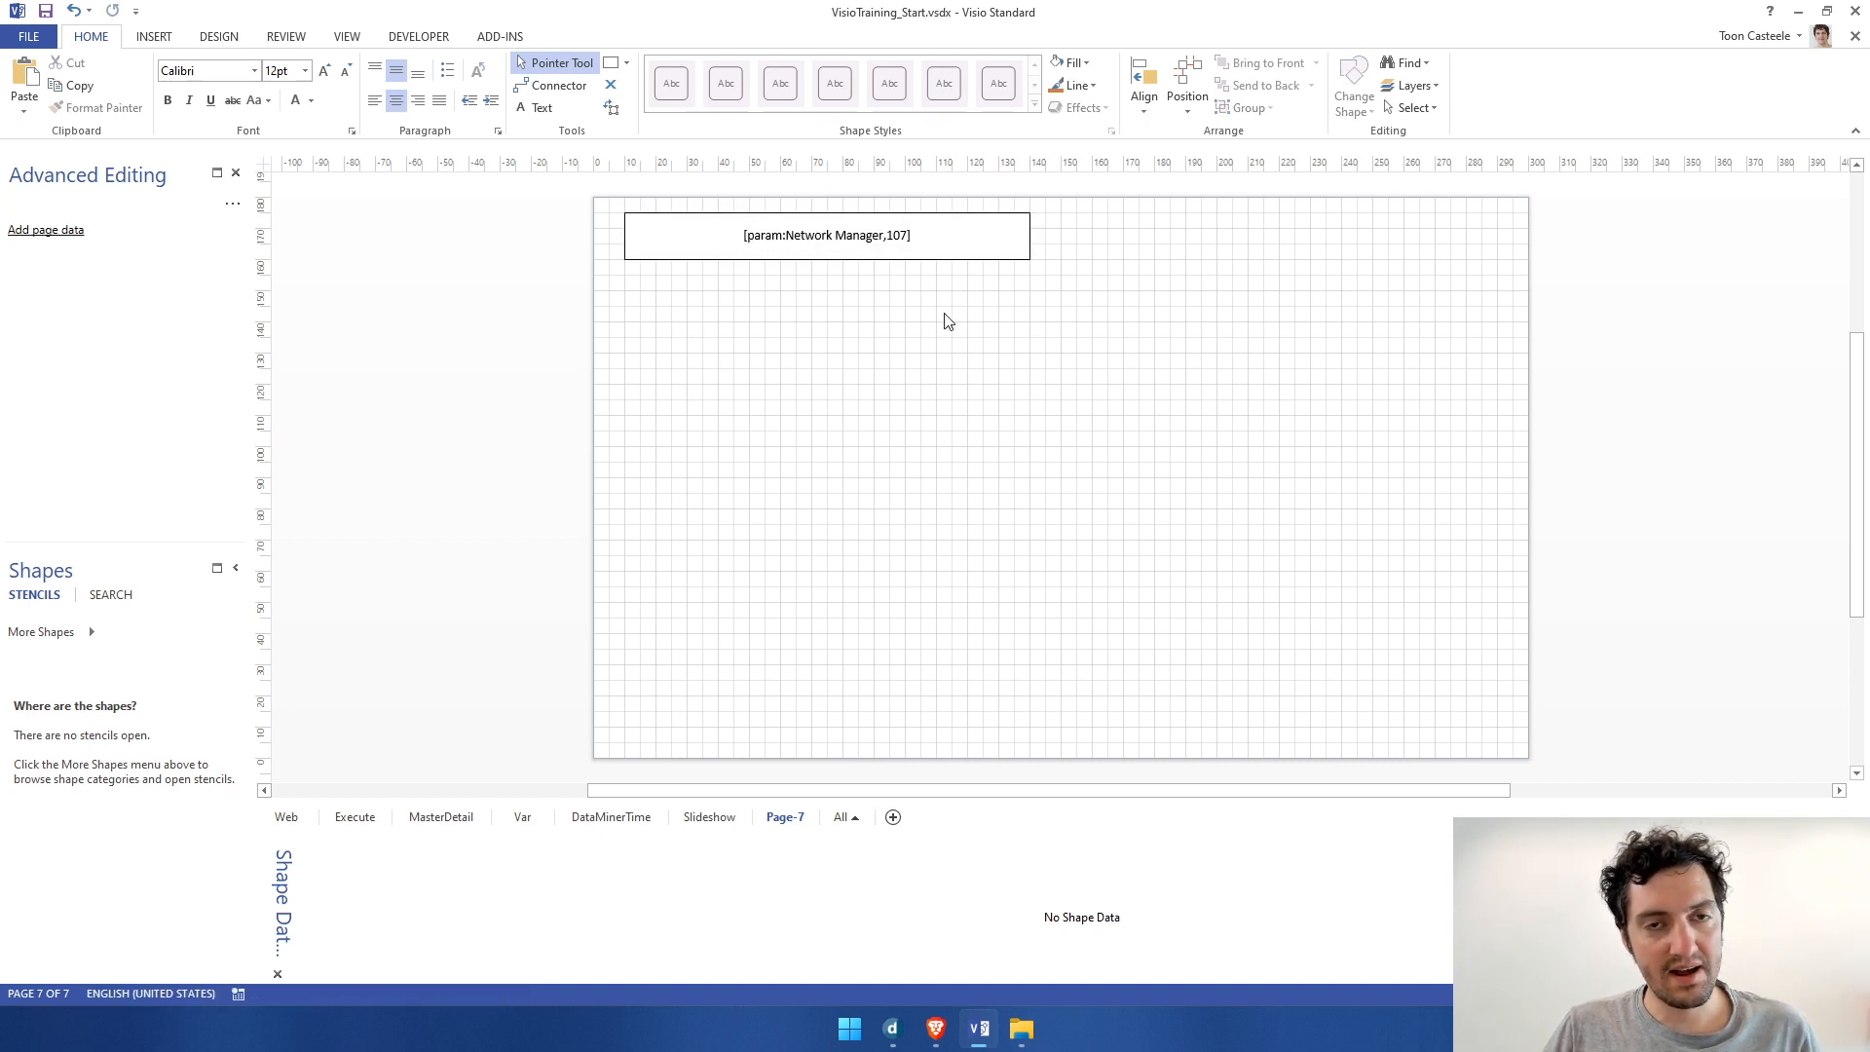
left_click(942, 237)
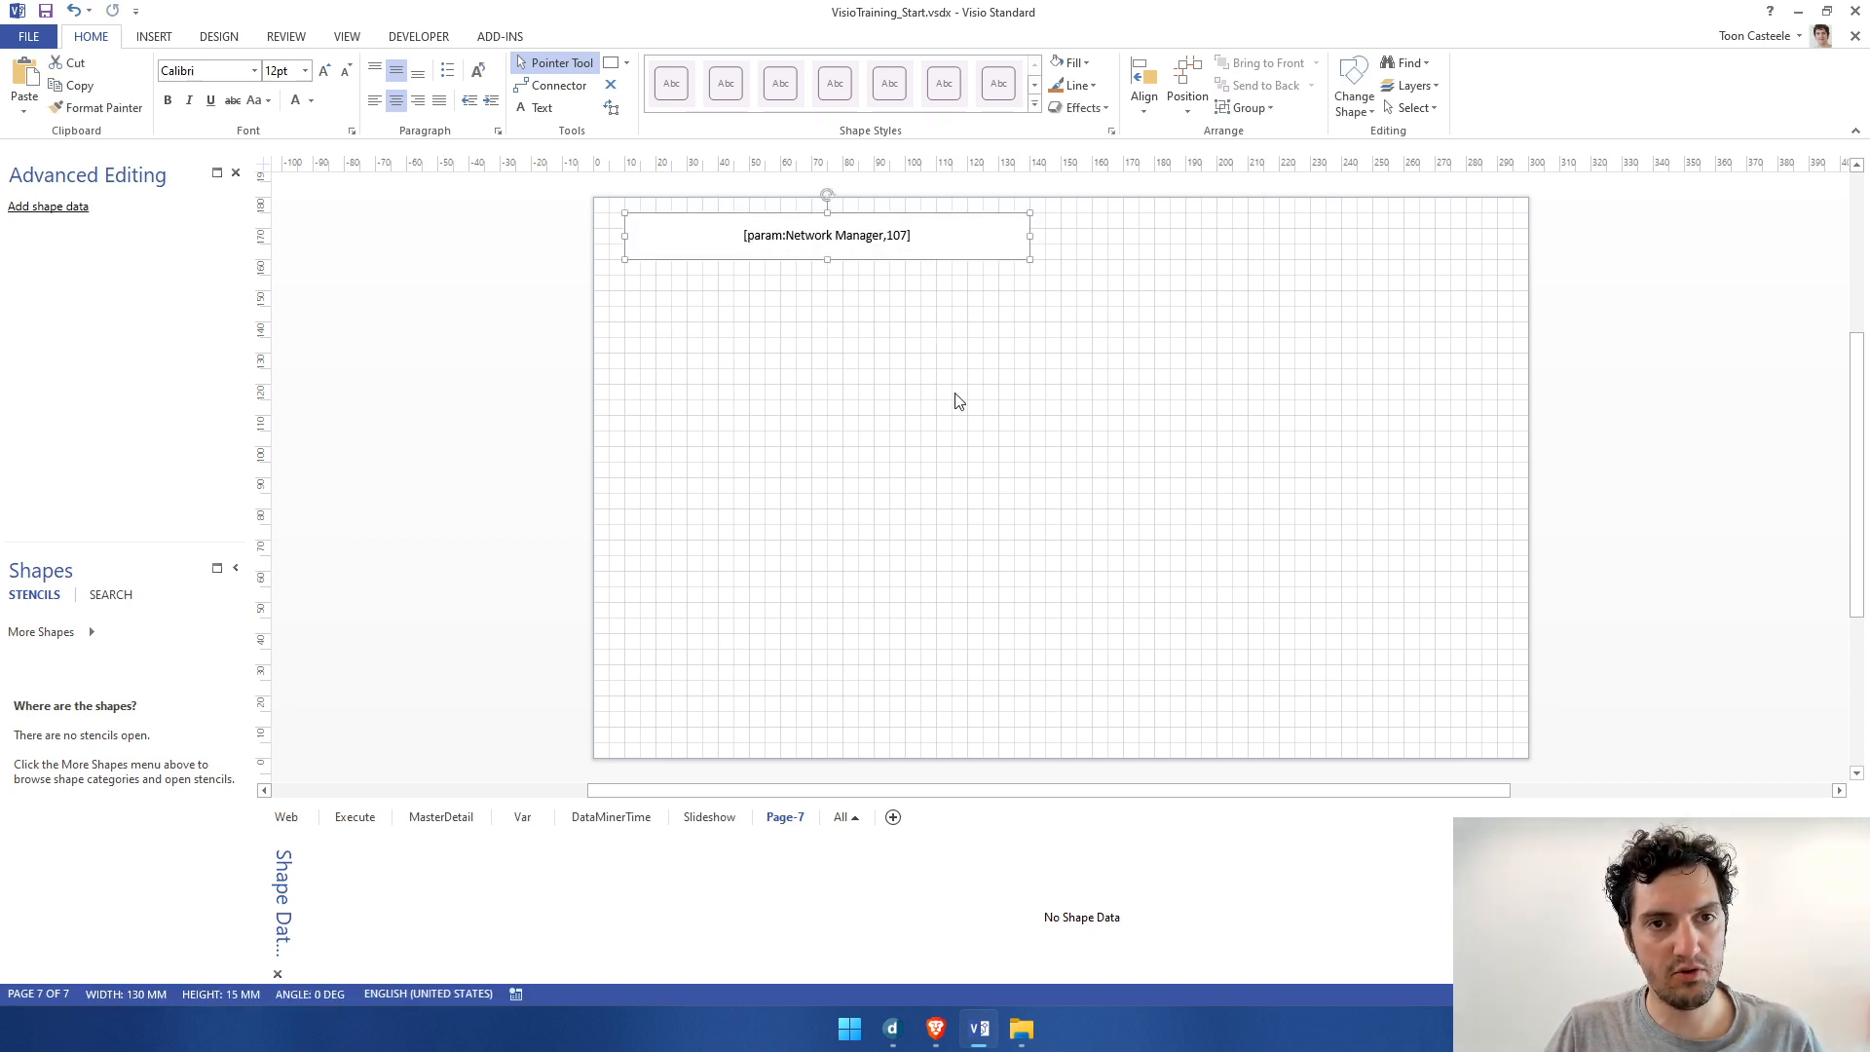
Step: Switch to DataMiner to check the new page in the Visio Training view, and return to Visio
key("alt+Tab")
left_click(1113, 125)
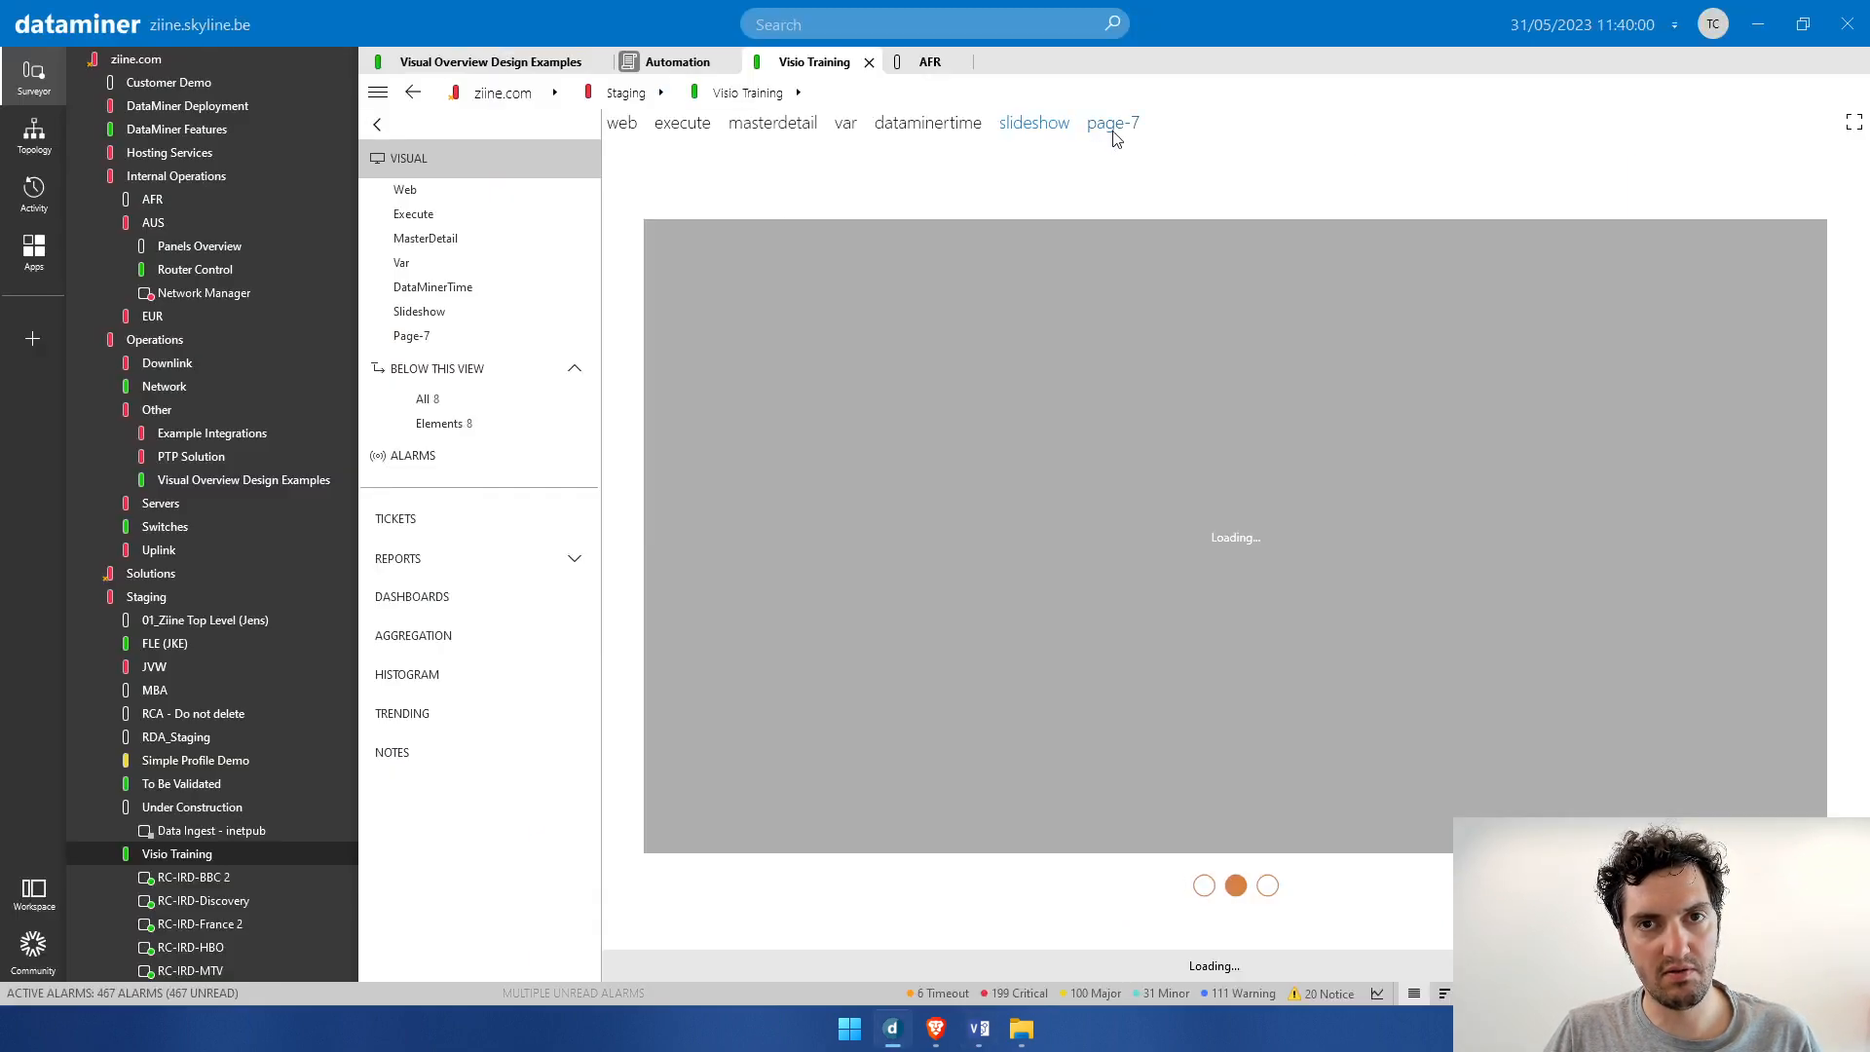
key("alt+Tab")
Step: Rename the new page as Calculations
right_click(784, 818)
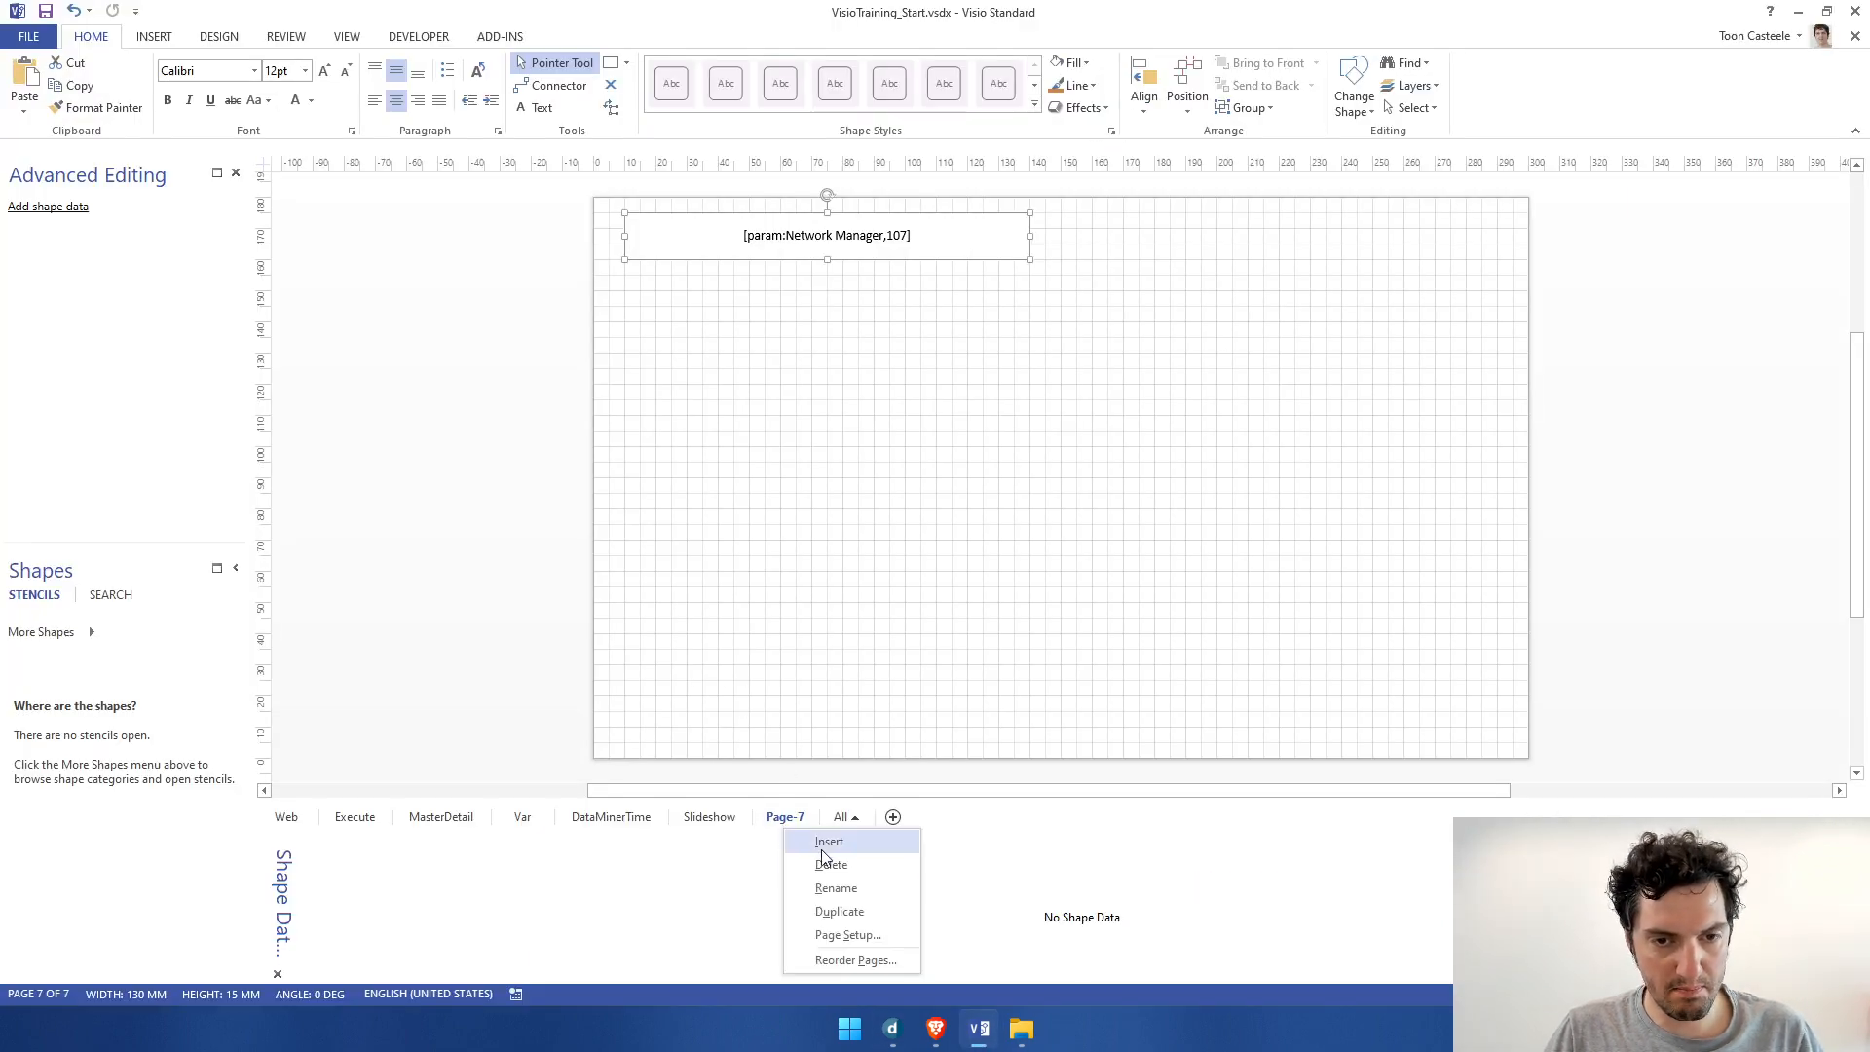
left_click(855, 888)
type("Cal")
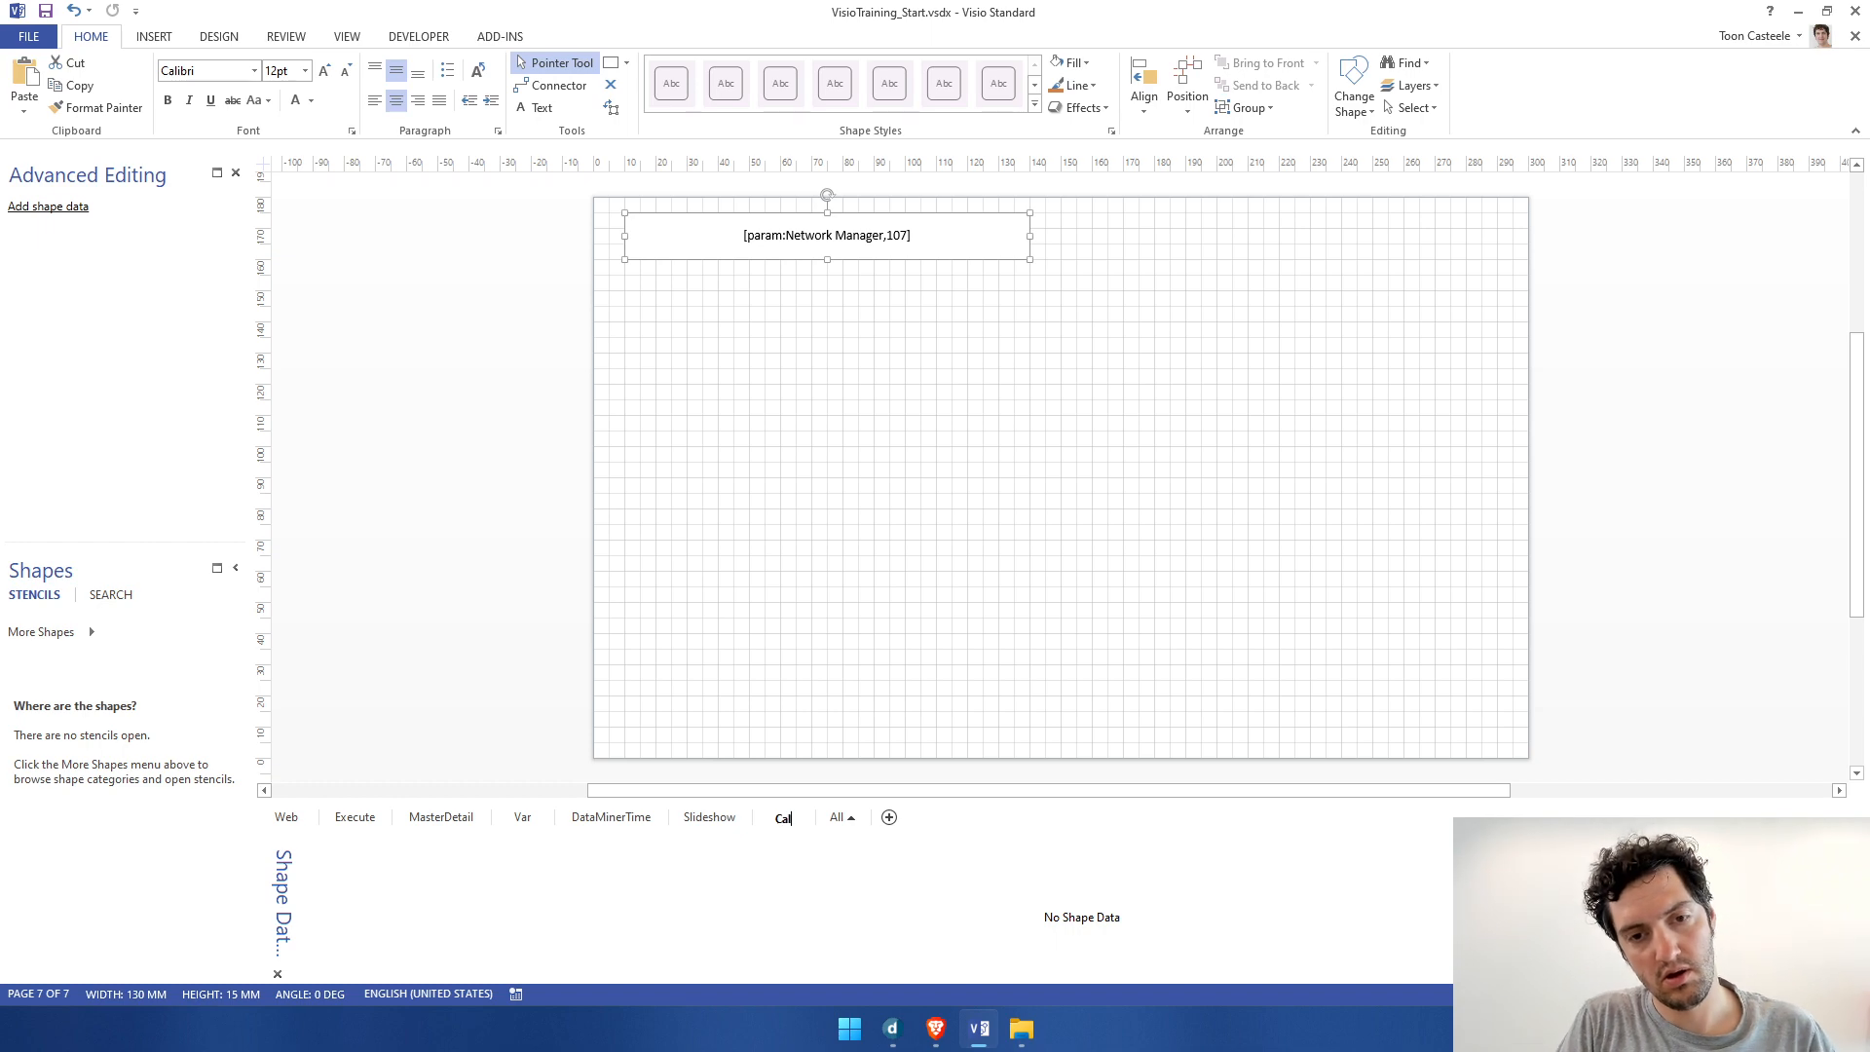
type("culations")
key("Return")
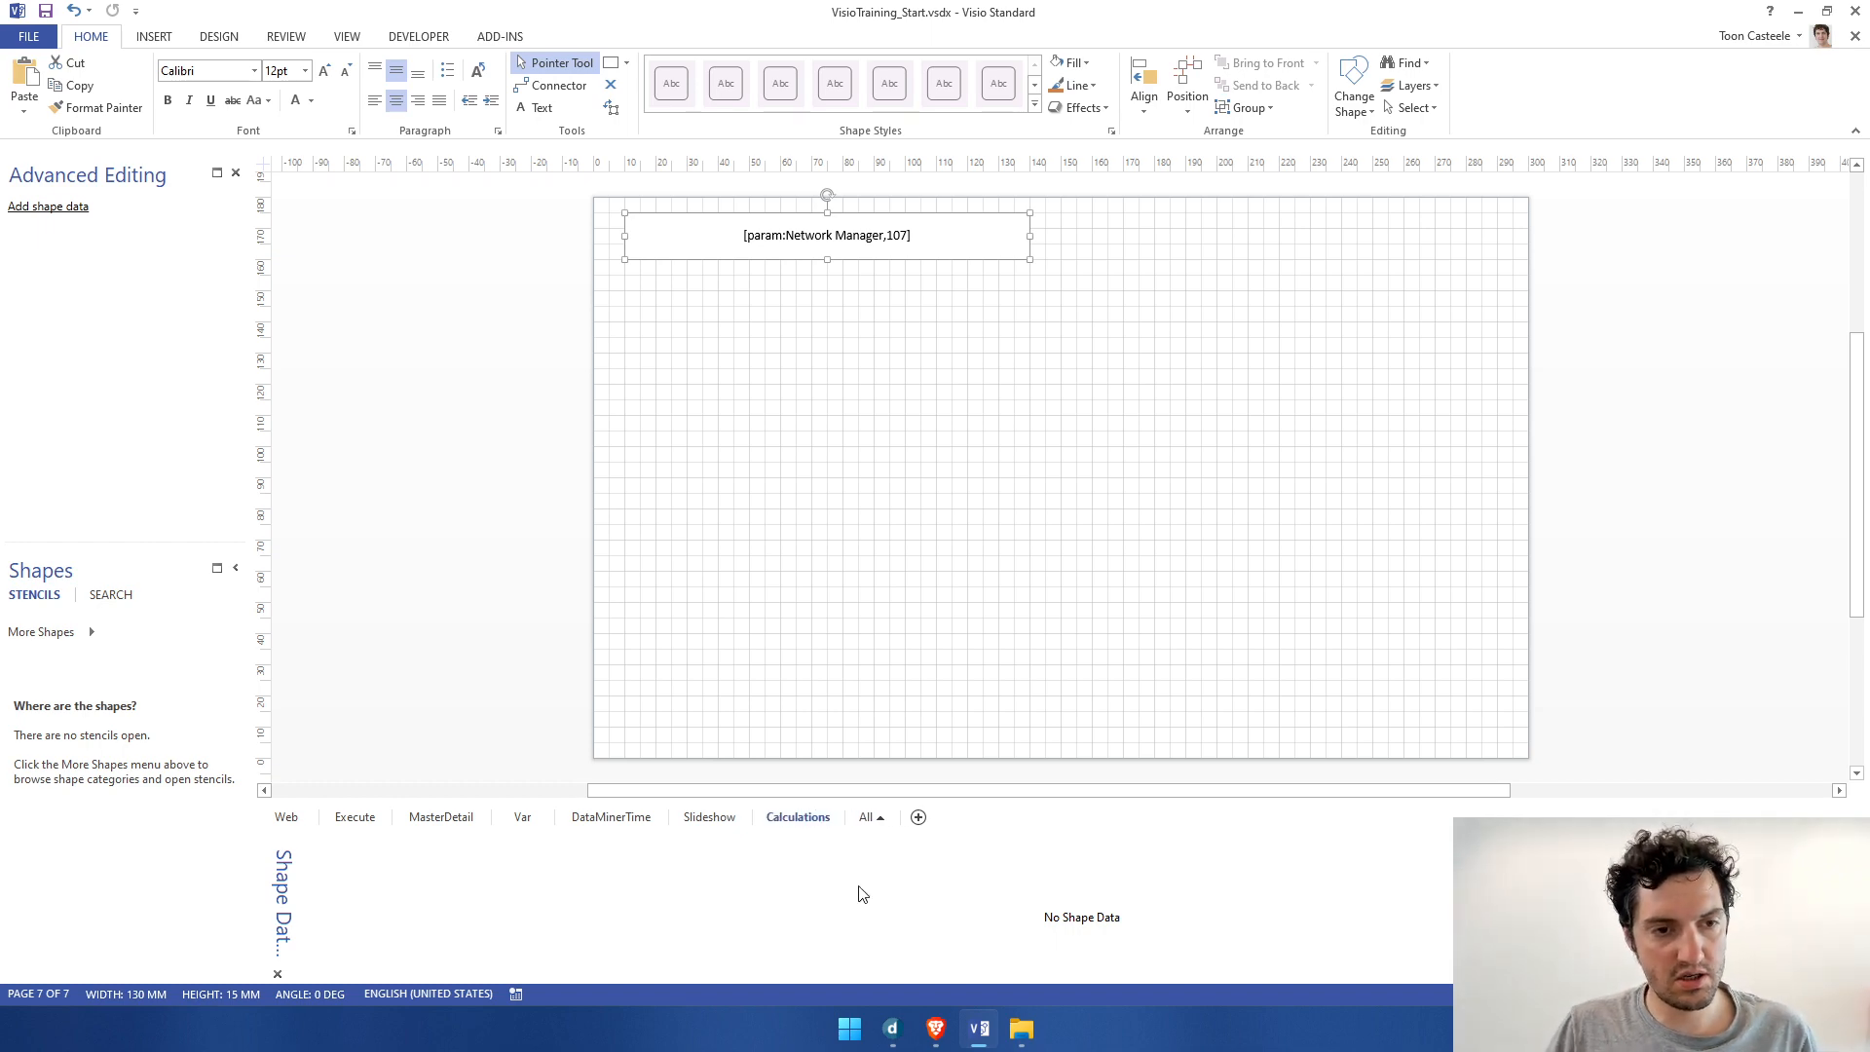
Step: Switch to DataMiner and open the Calculations page of the Visio Training view
key("alt+Tab")
key("alt+Tab")
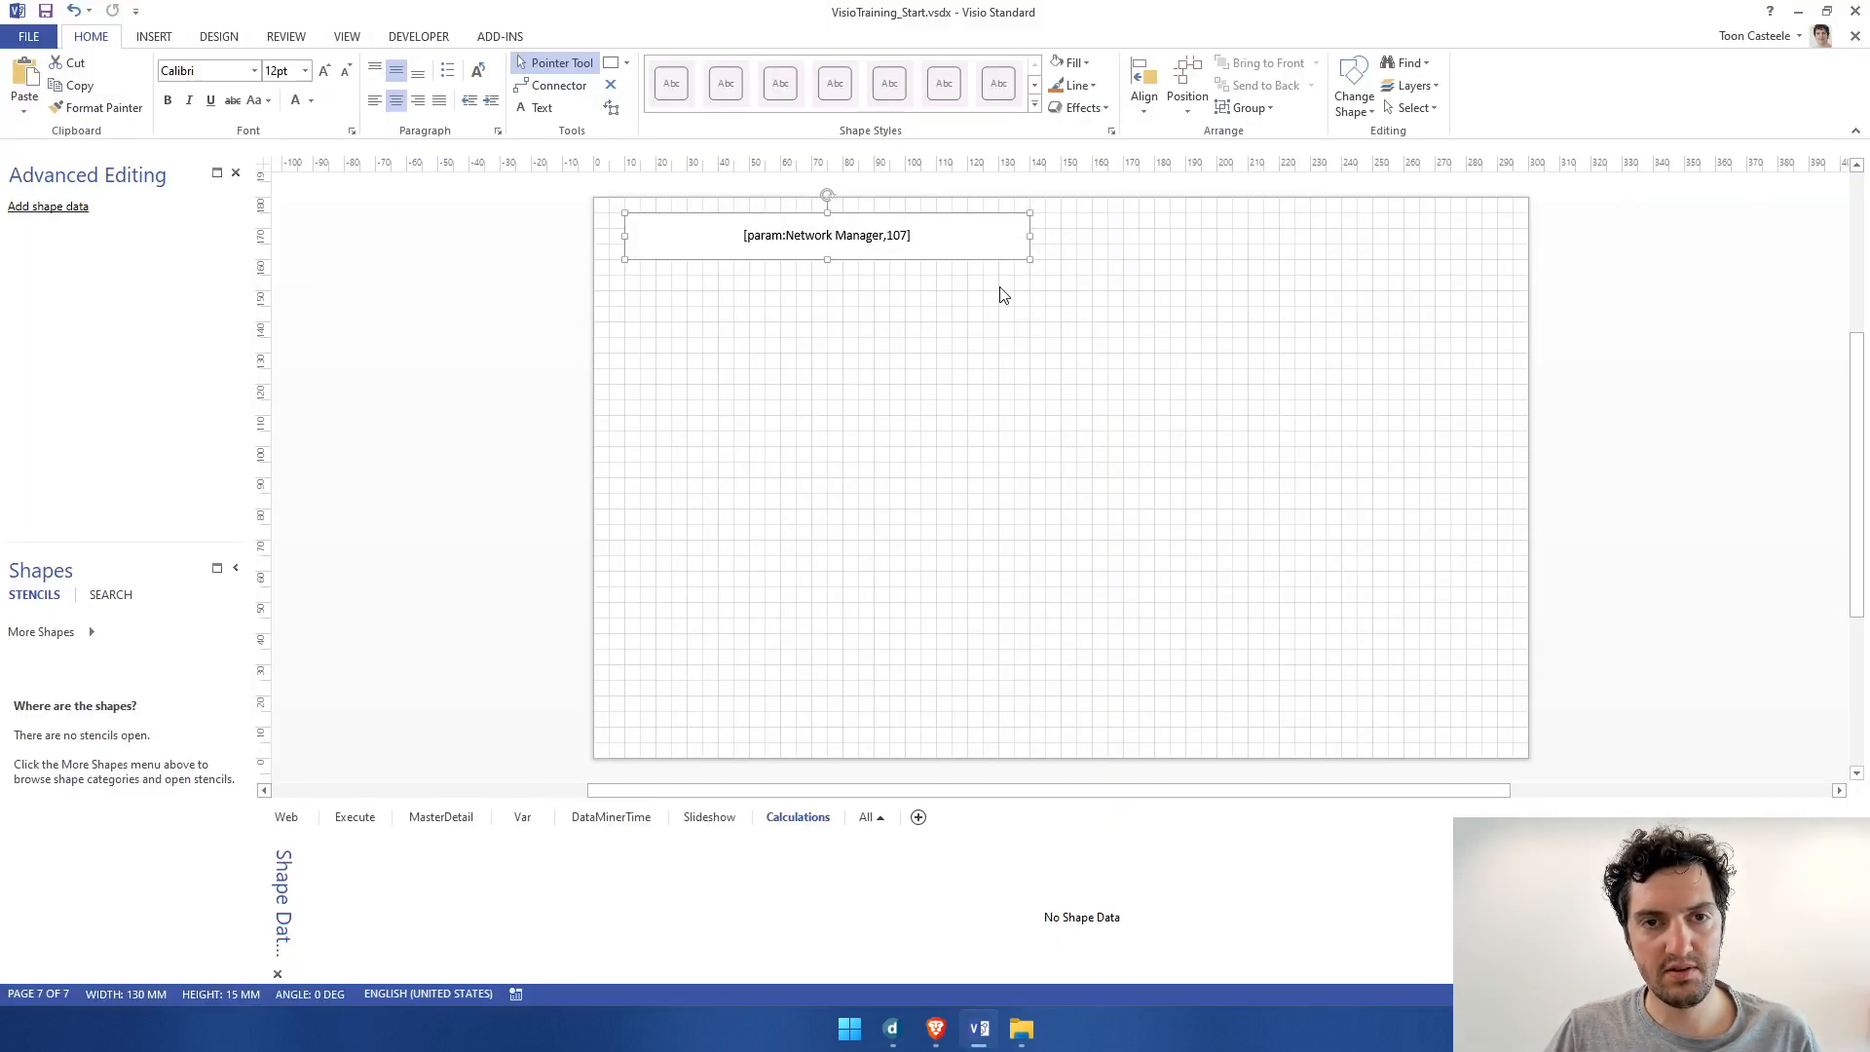
key("alt+Tab")
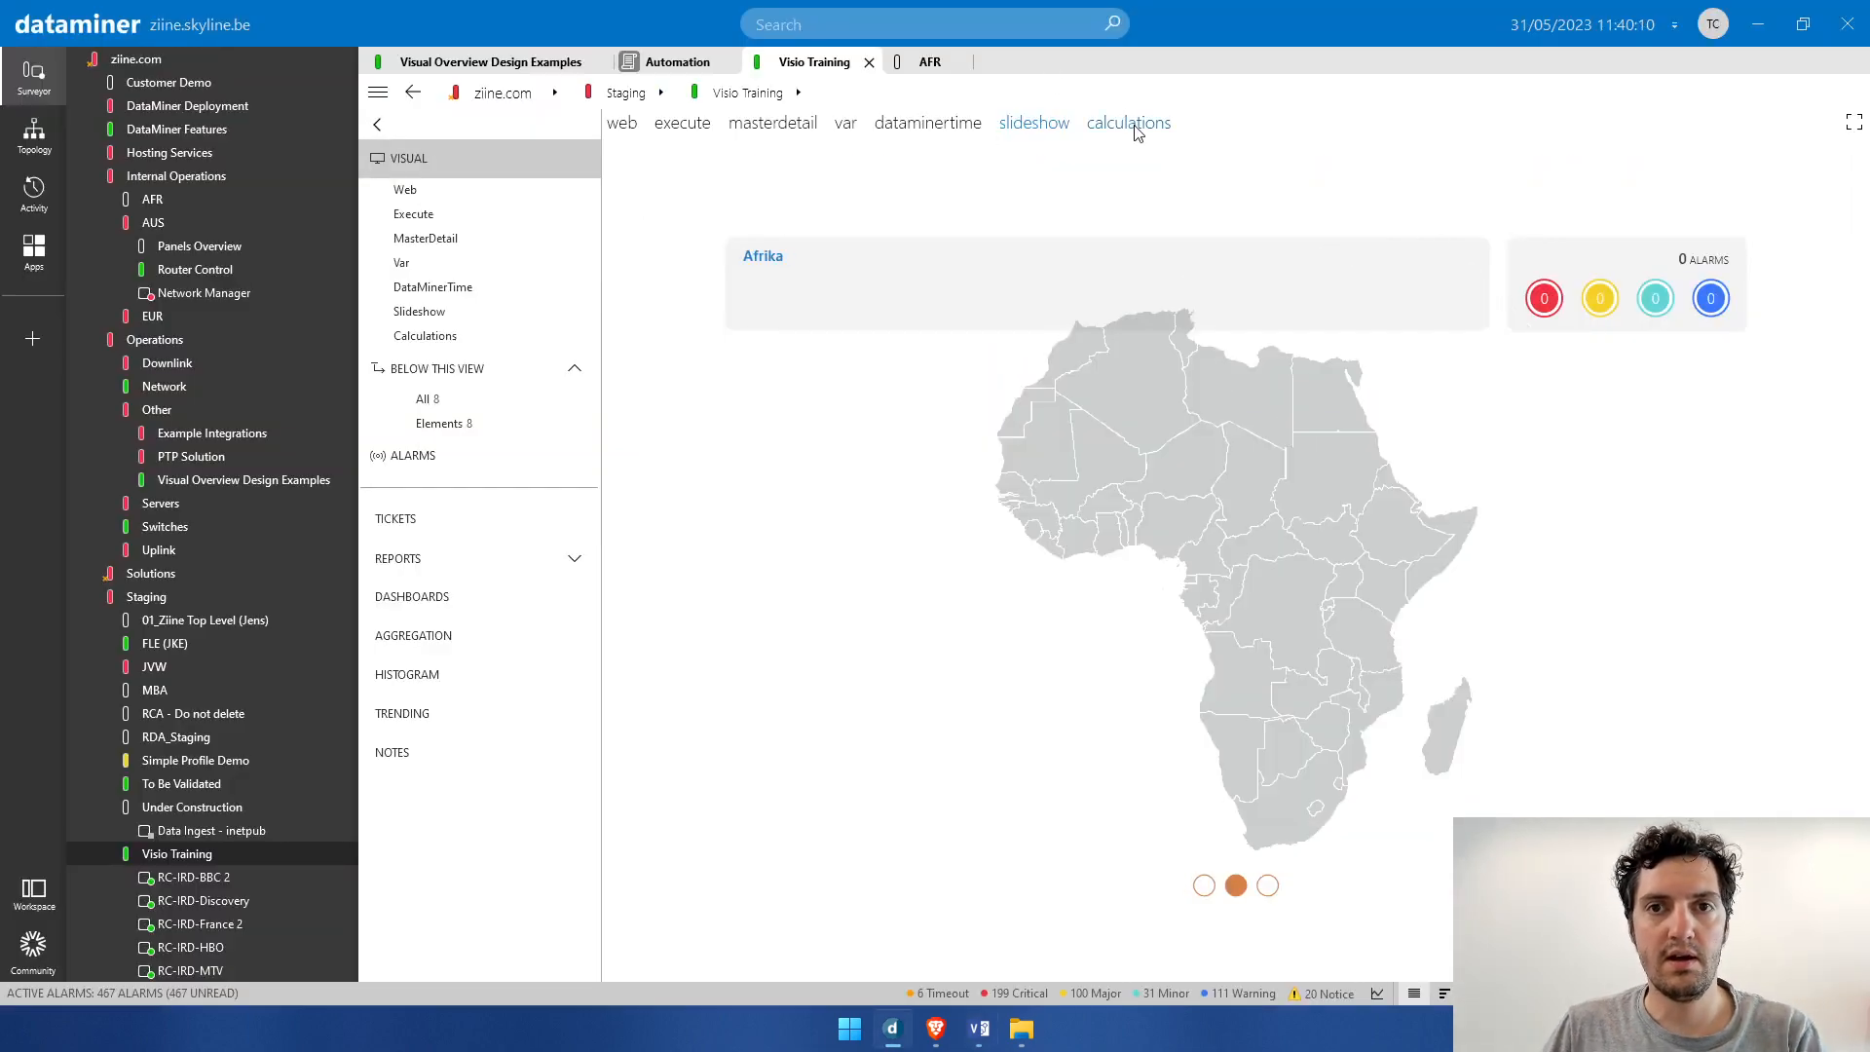
left_click(1133, 122)
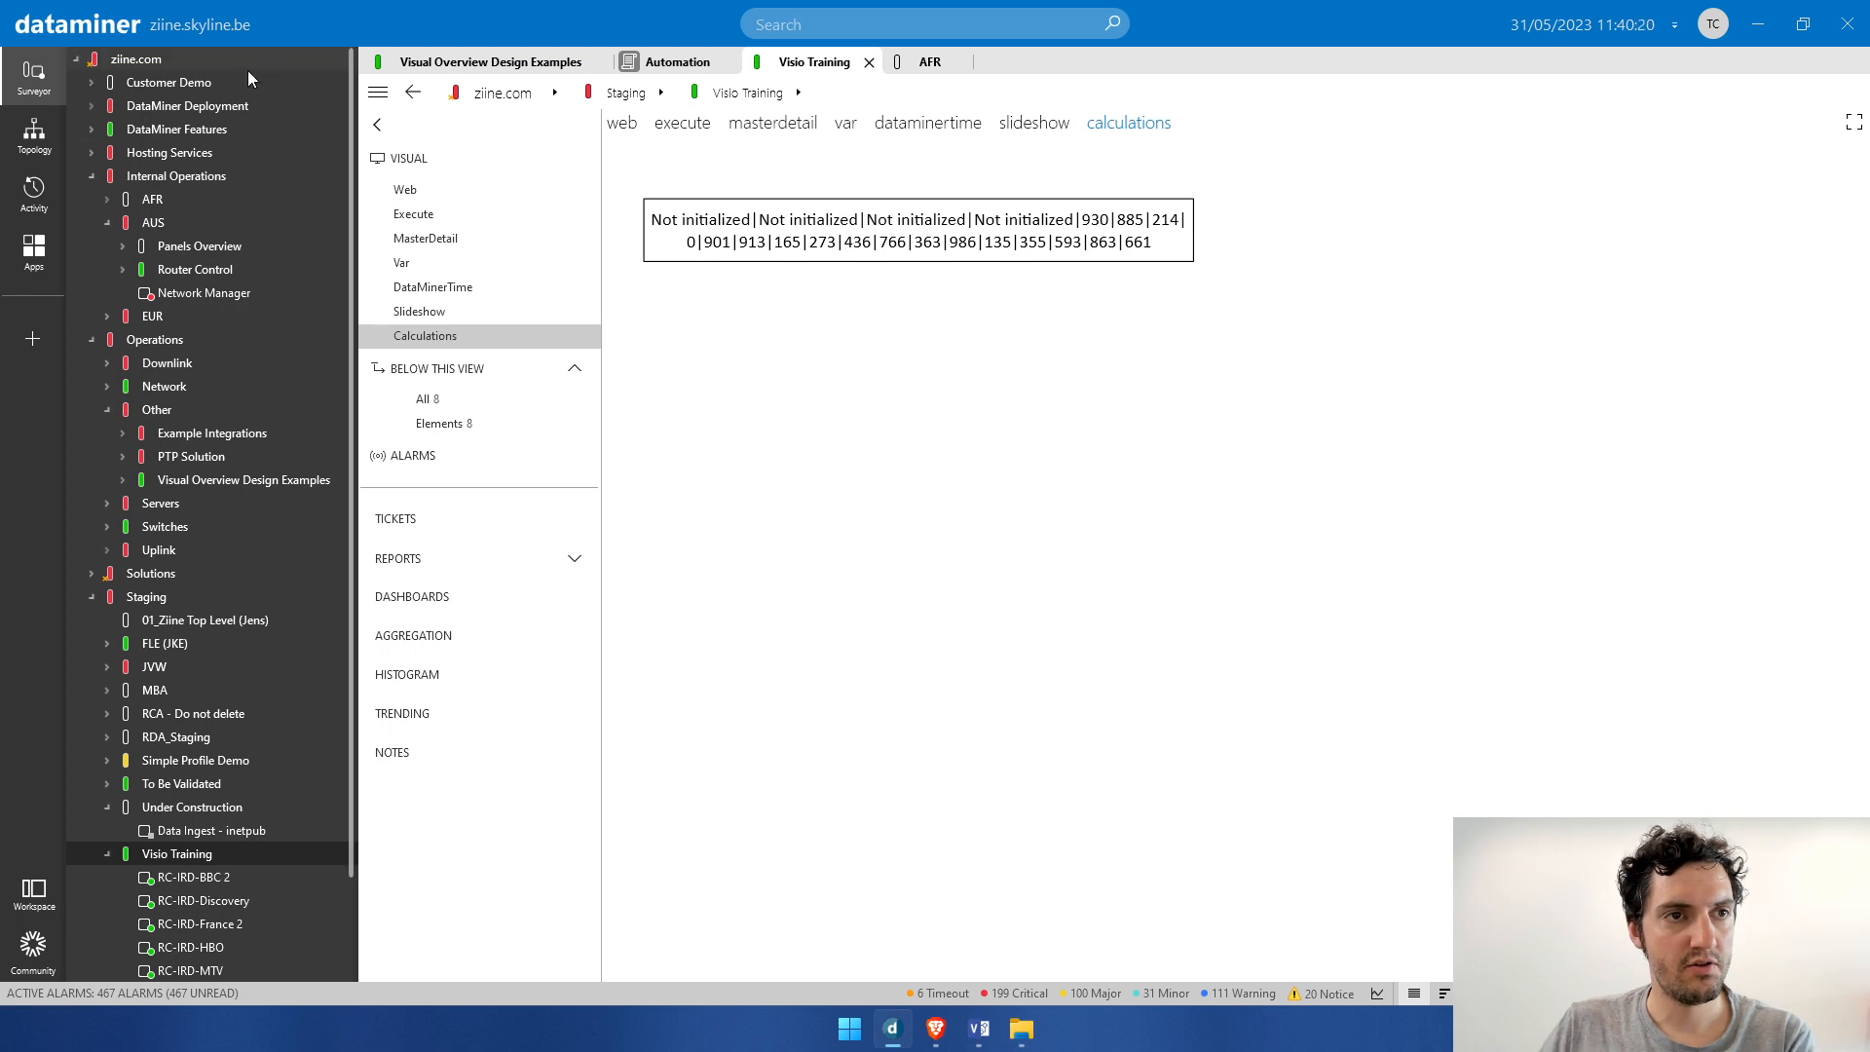
Step: Search for "network" and open the Network Manager element
left_click(824, 24)
type("network")
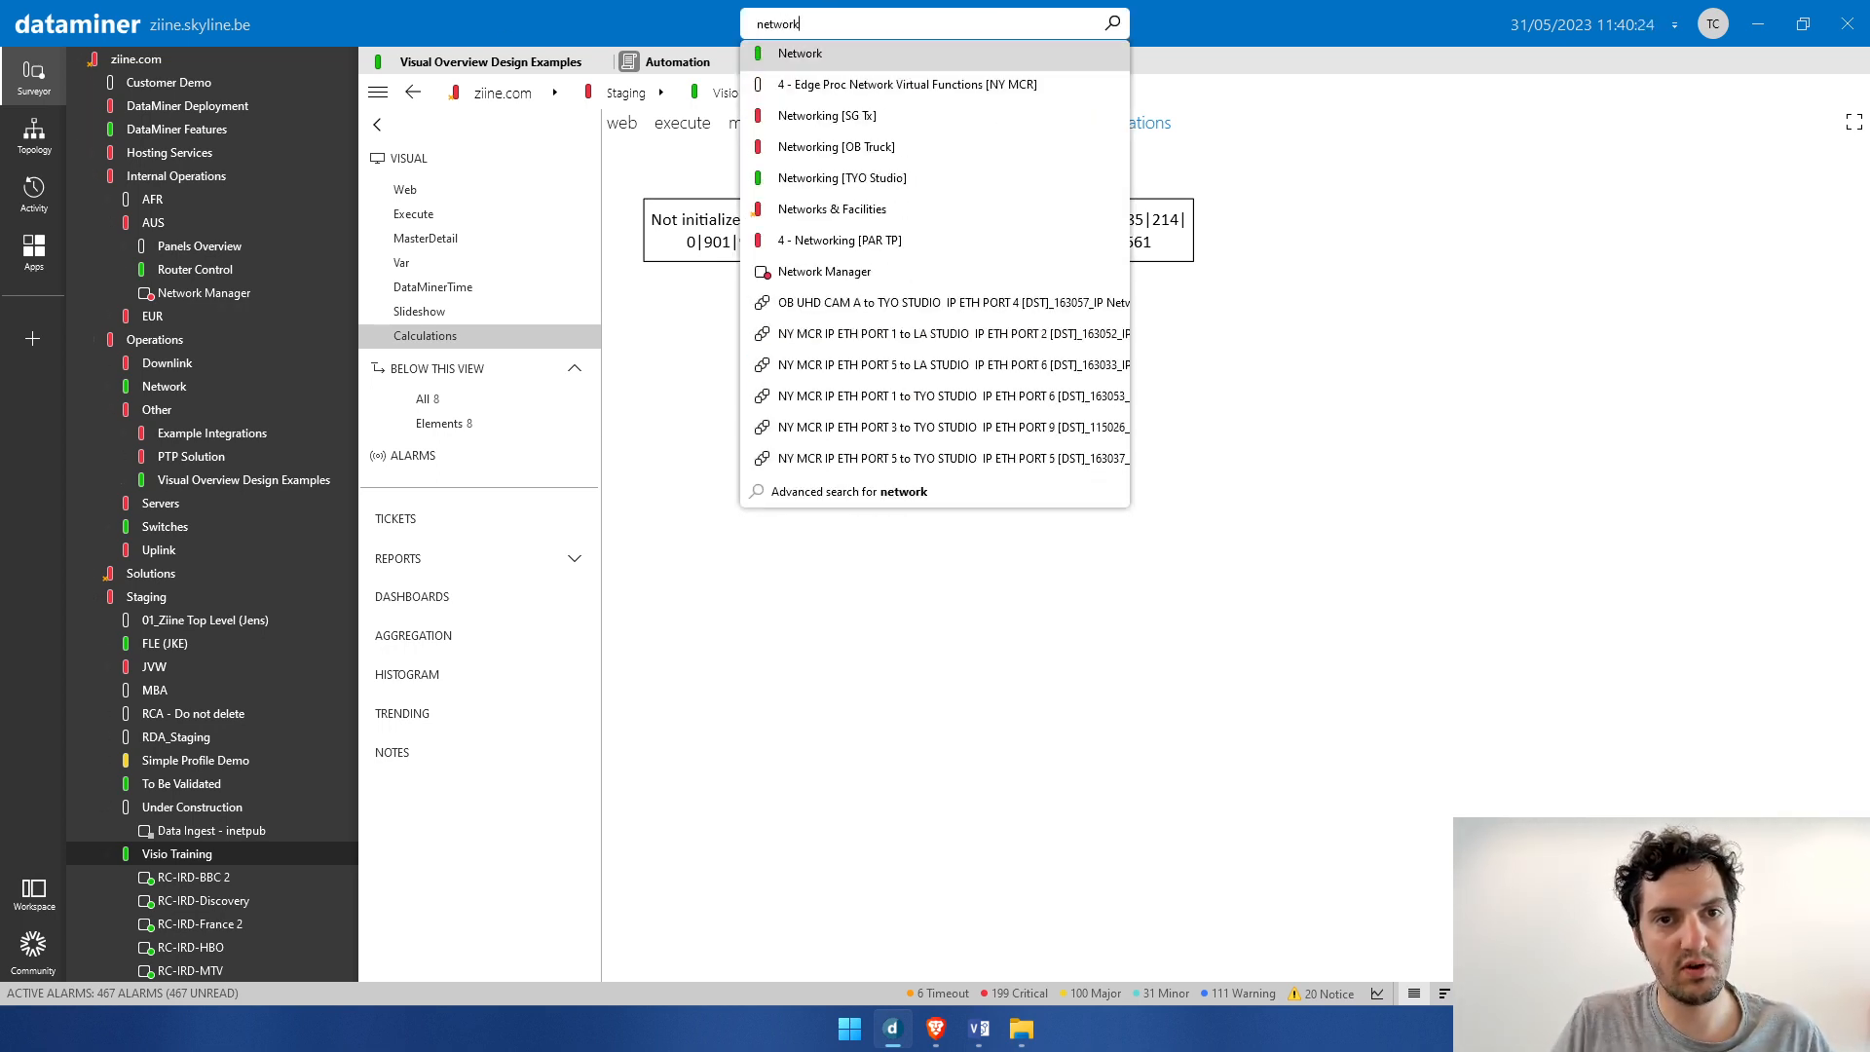
left_click(825, 273)
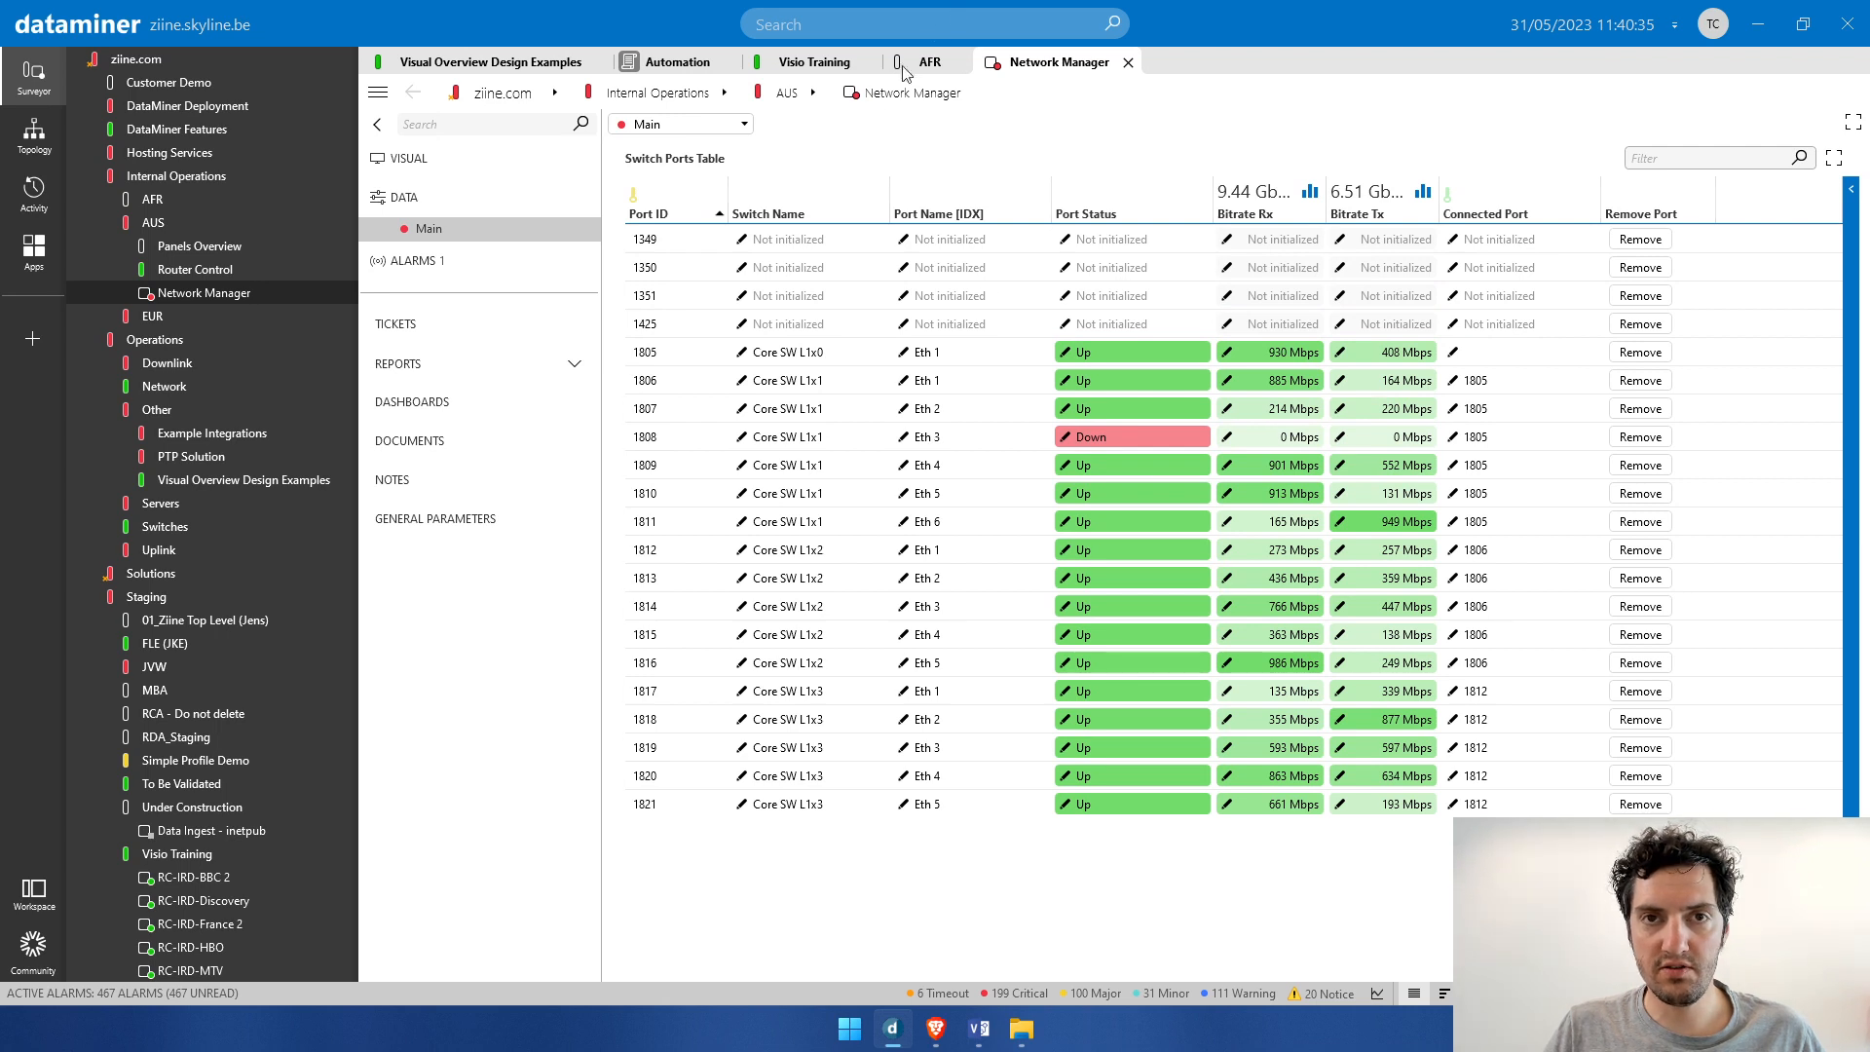
Step: Compare the values on the Visio Training Calculations page with the Bitrate Rx column in Network Manager's Switch Ports Table
left_click(831, 67)
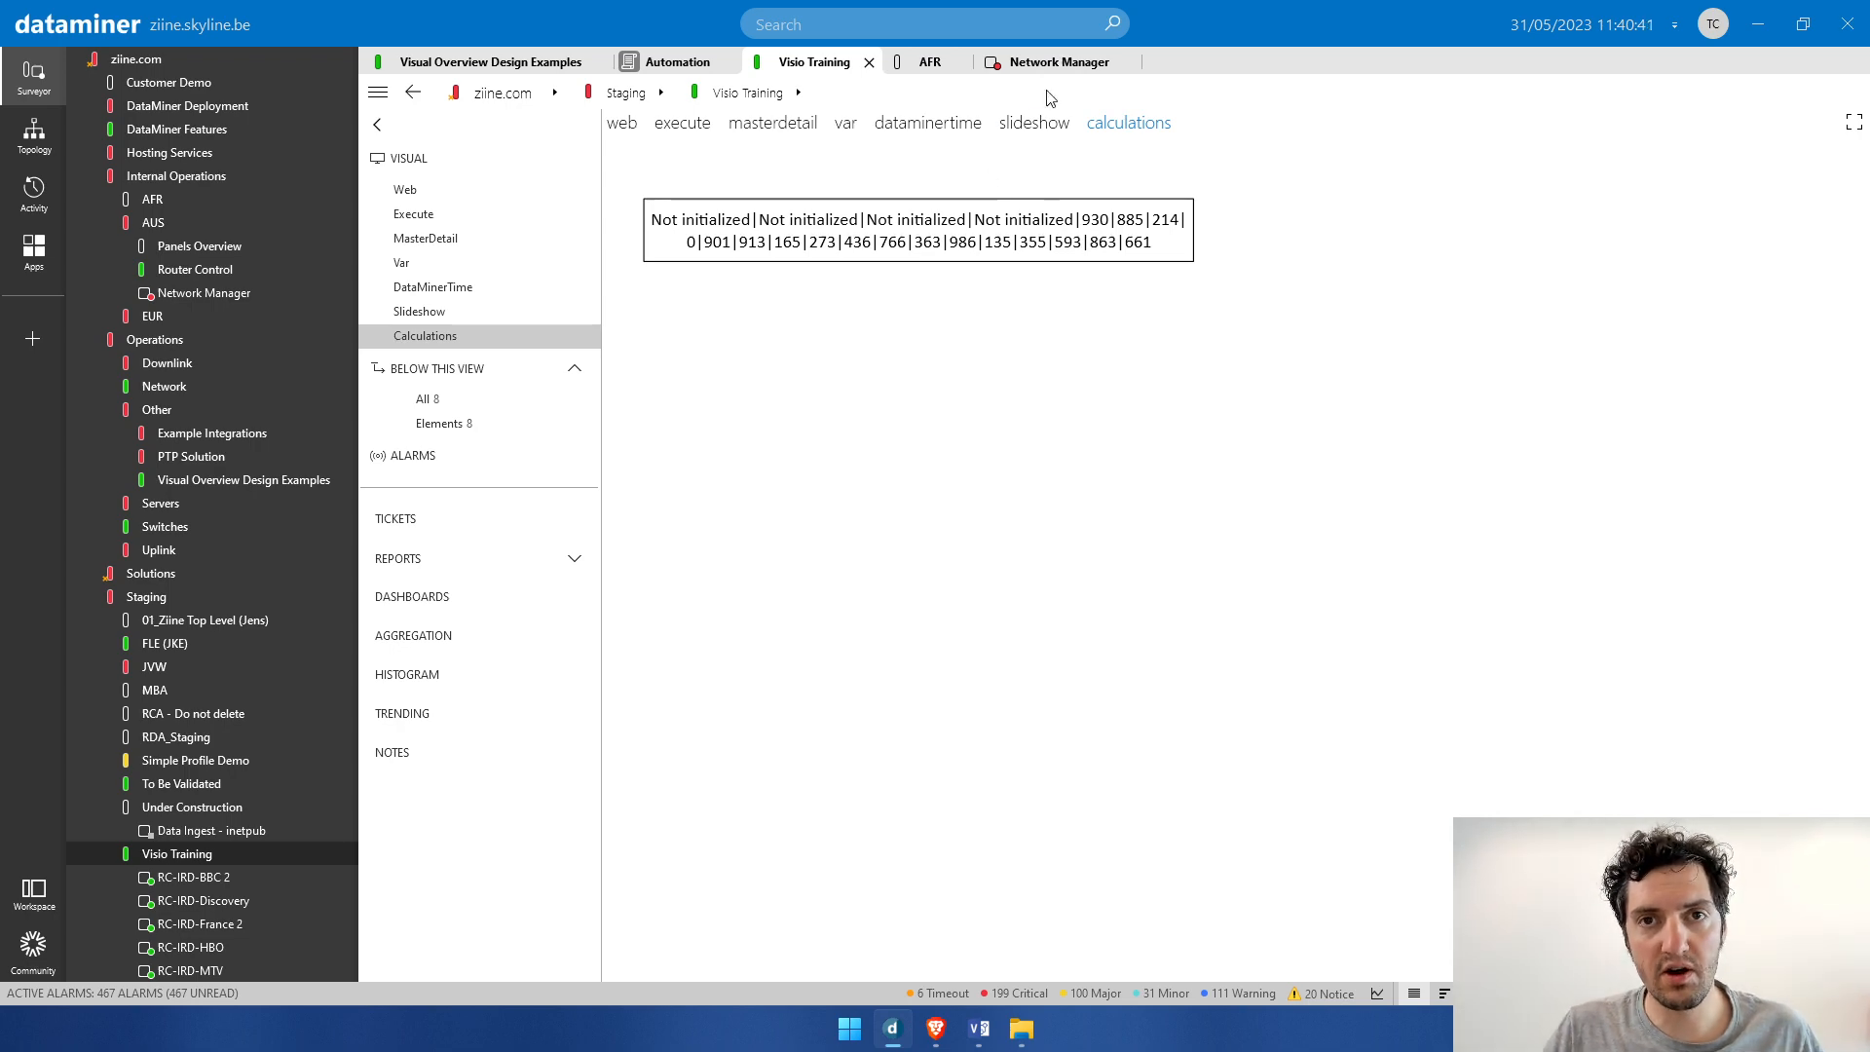
left_click(1062, 64)
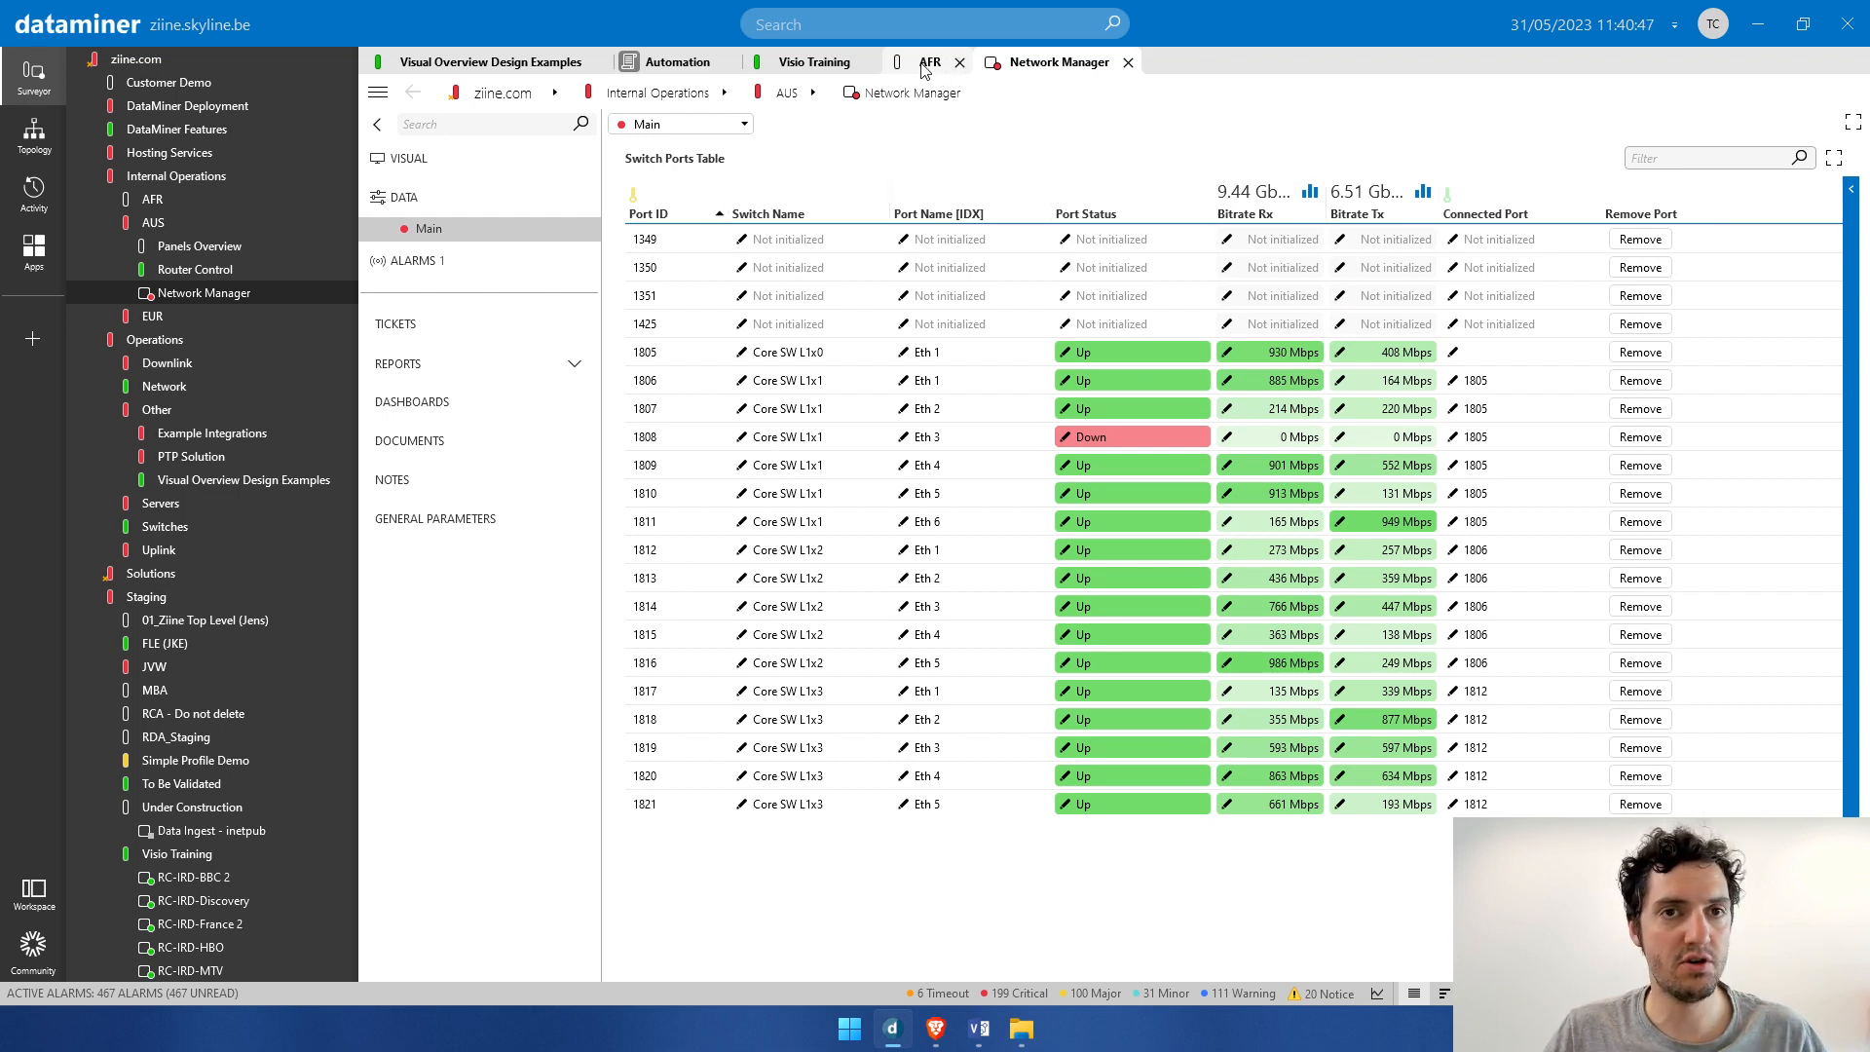
left_click(816, 64)
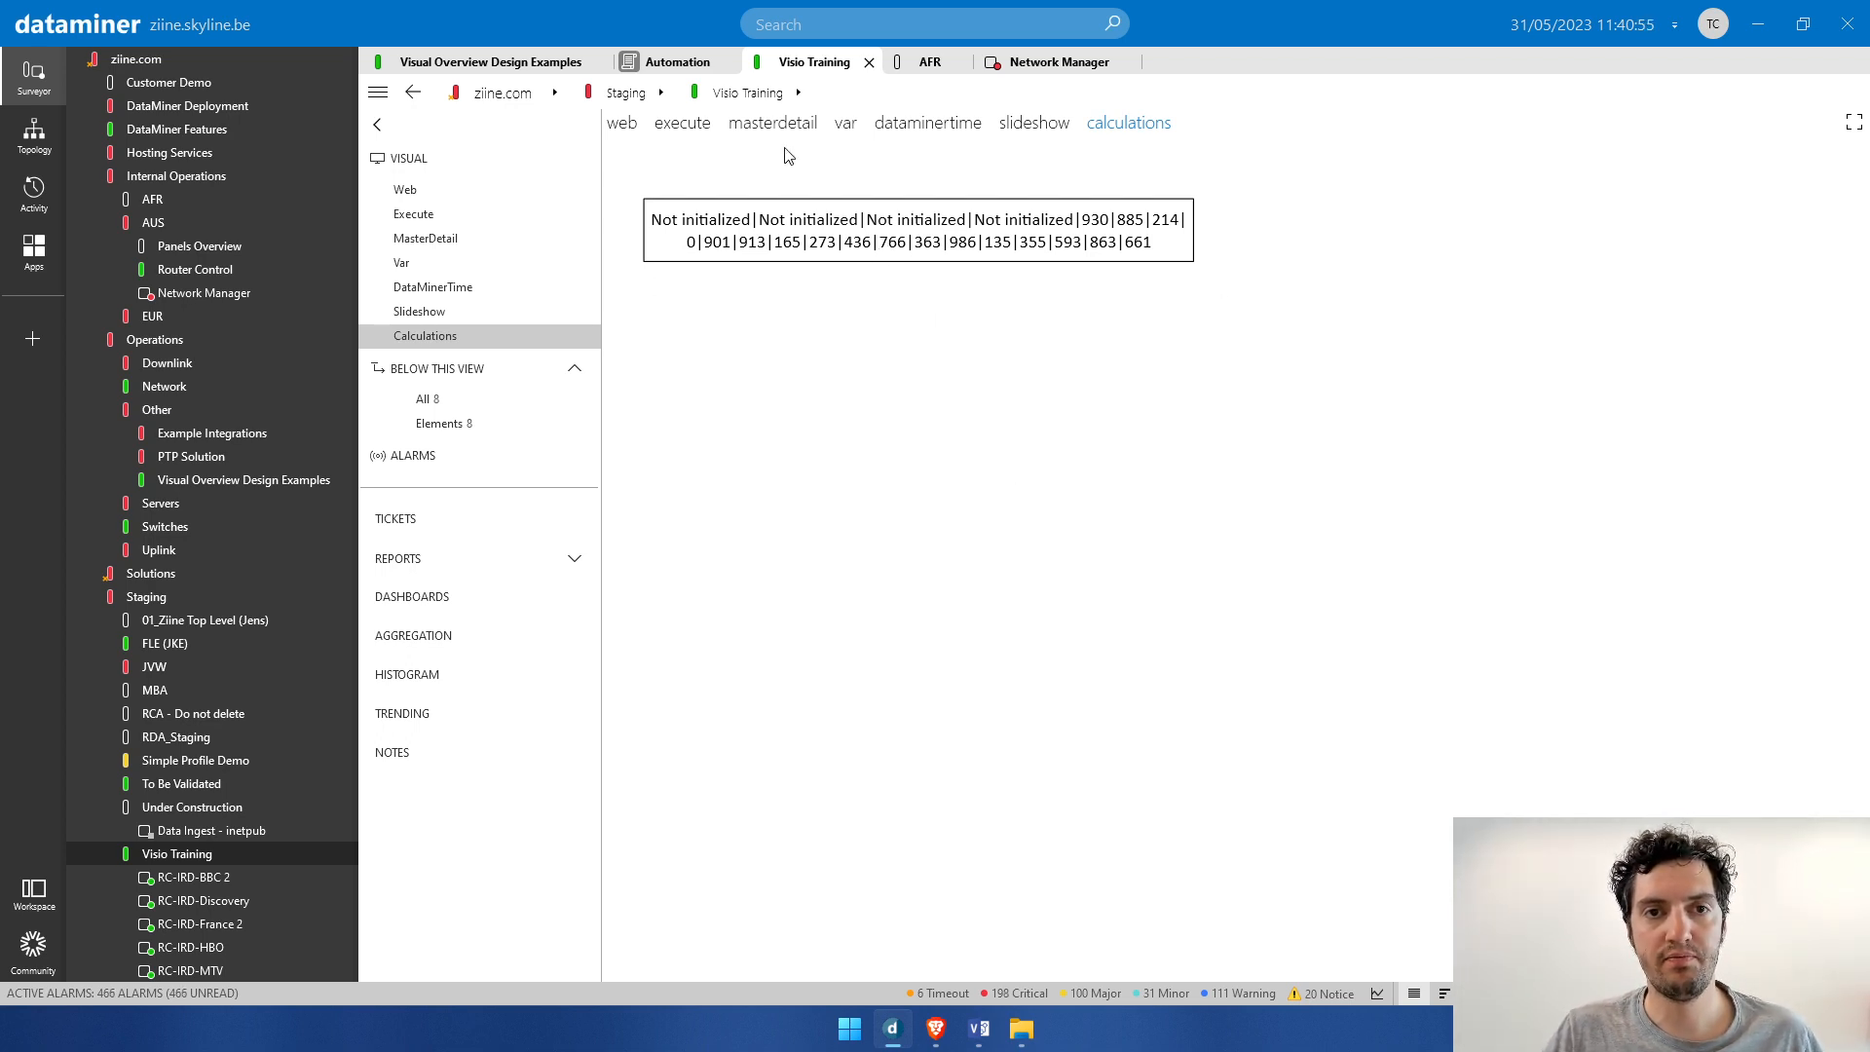
Step: Switch to Visio, duplicate the placeholder rectangle, and place the copy directly below the original
key("alt+Tab")
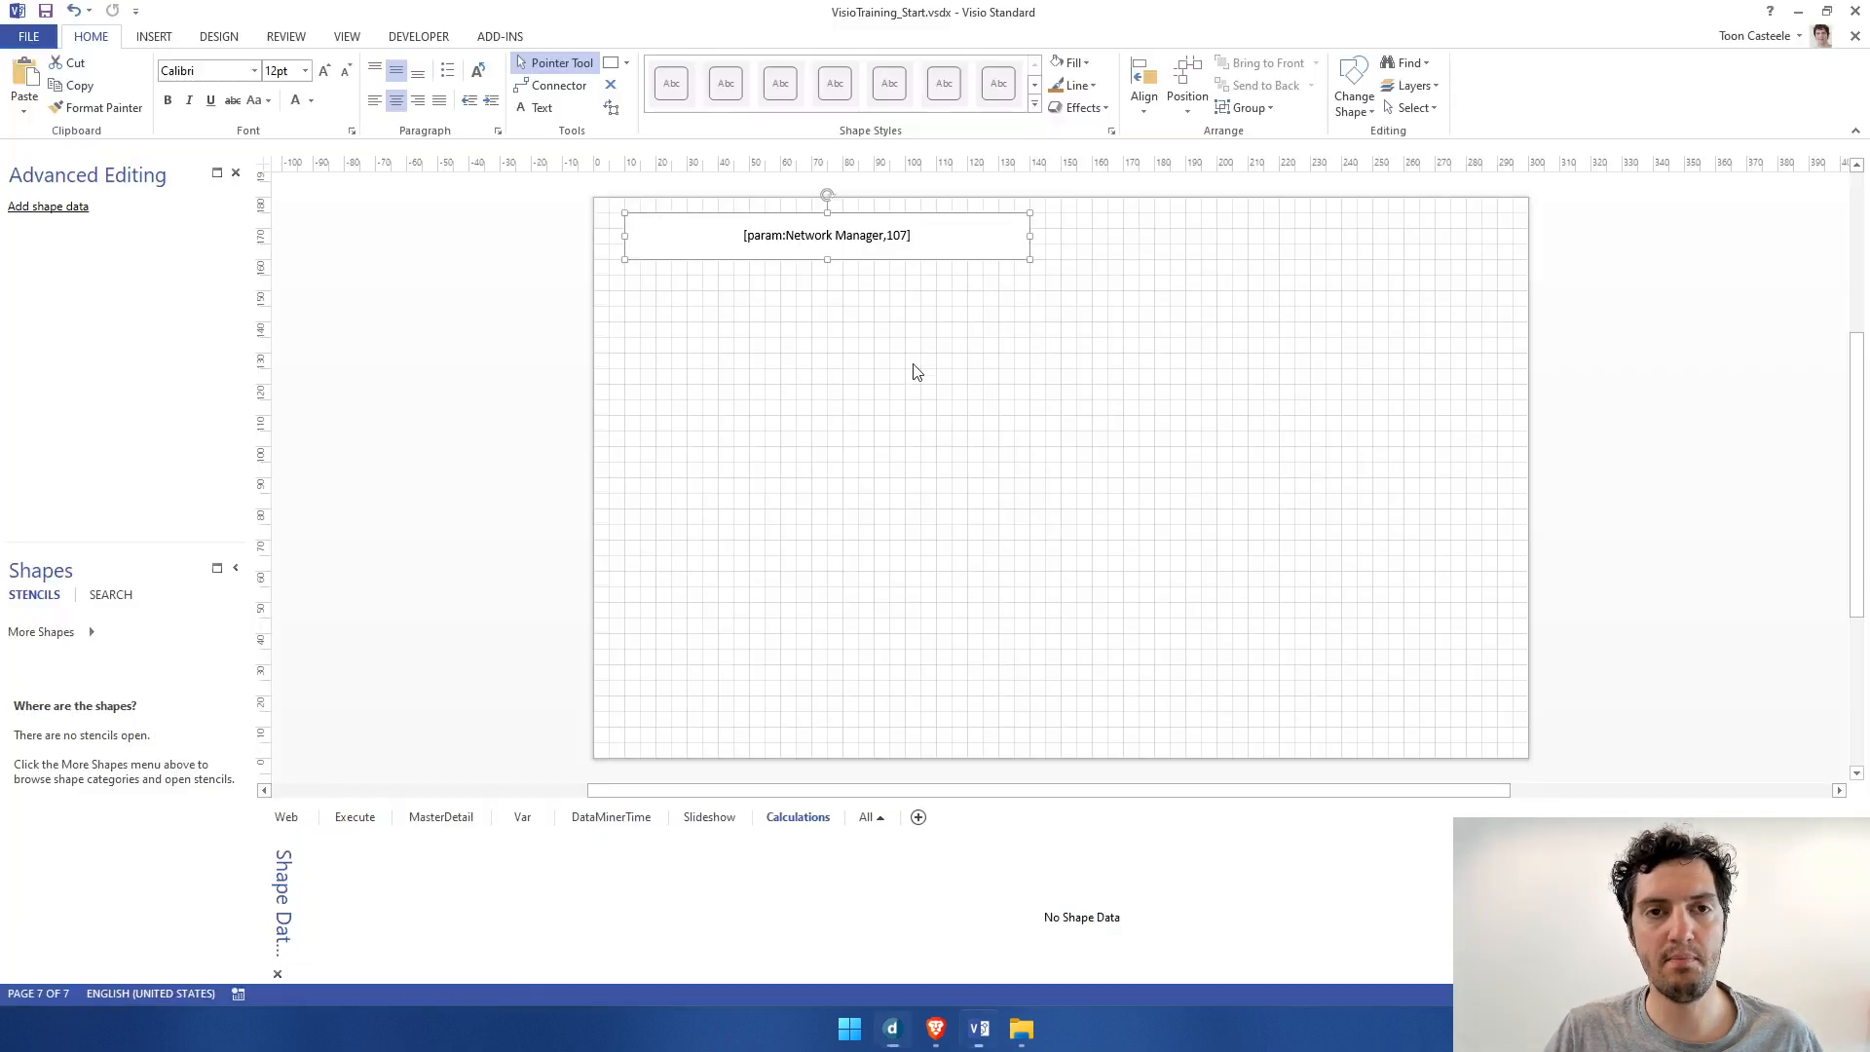
left_click(847, 248)
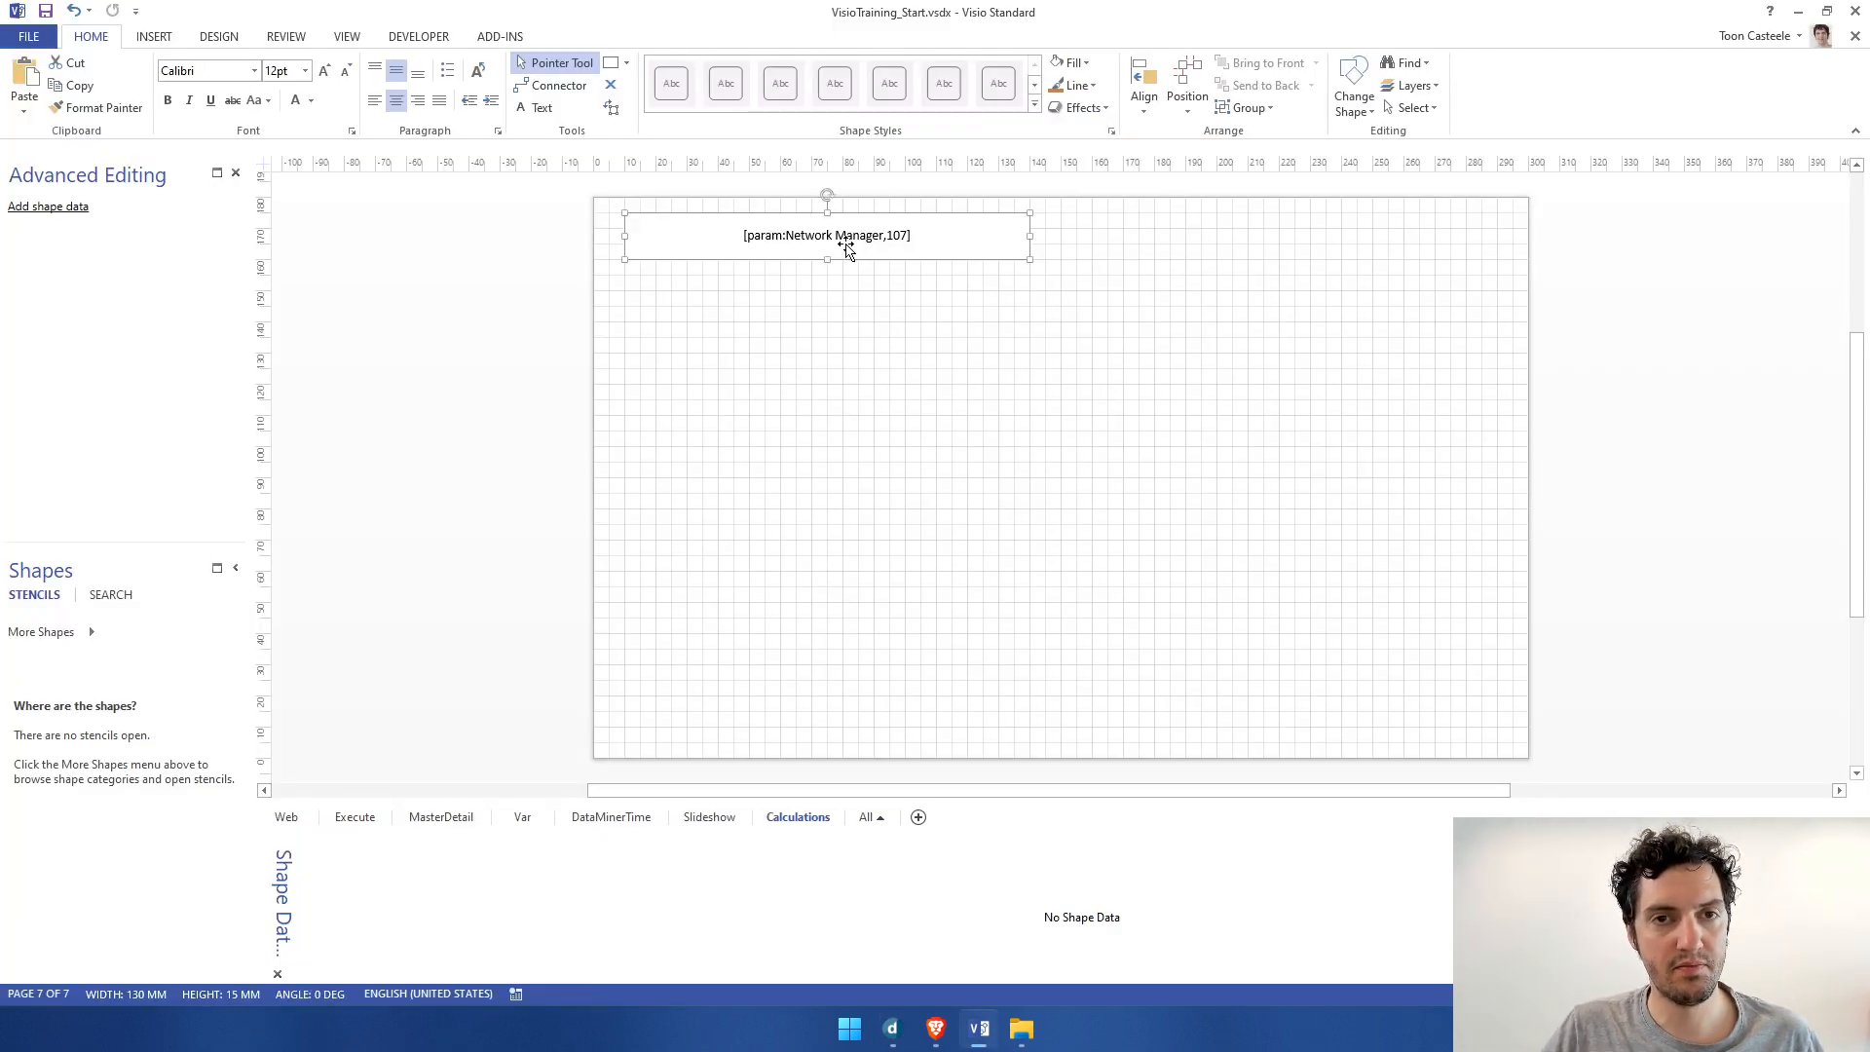
key("ctrl+d")
left_click_drag(850, 276, 843, 302)
Step: Replace the lower rectangle's text with "[sum:100,200]" and view the result on the Calculations page in DataMiner
double_click(844, 302)
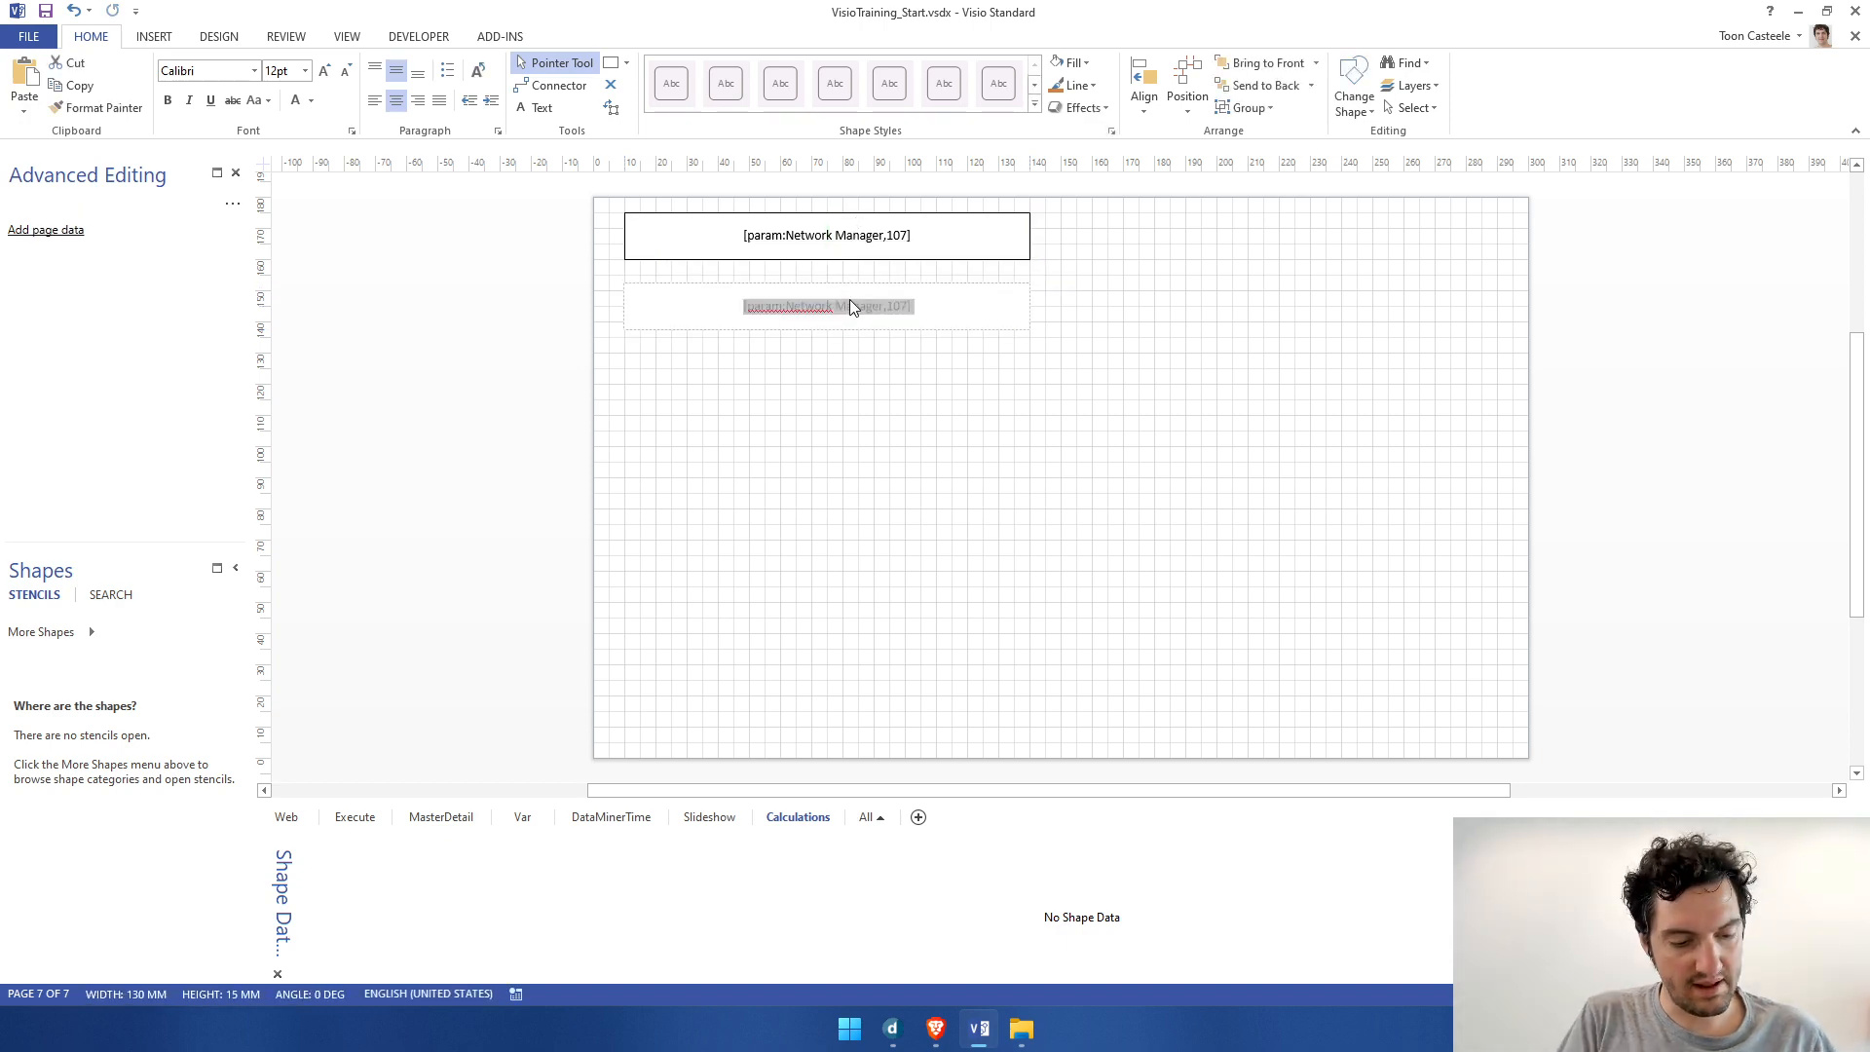
type("[sum")
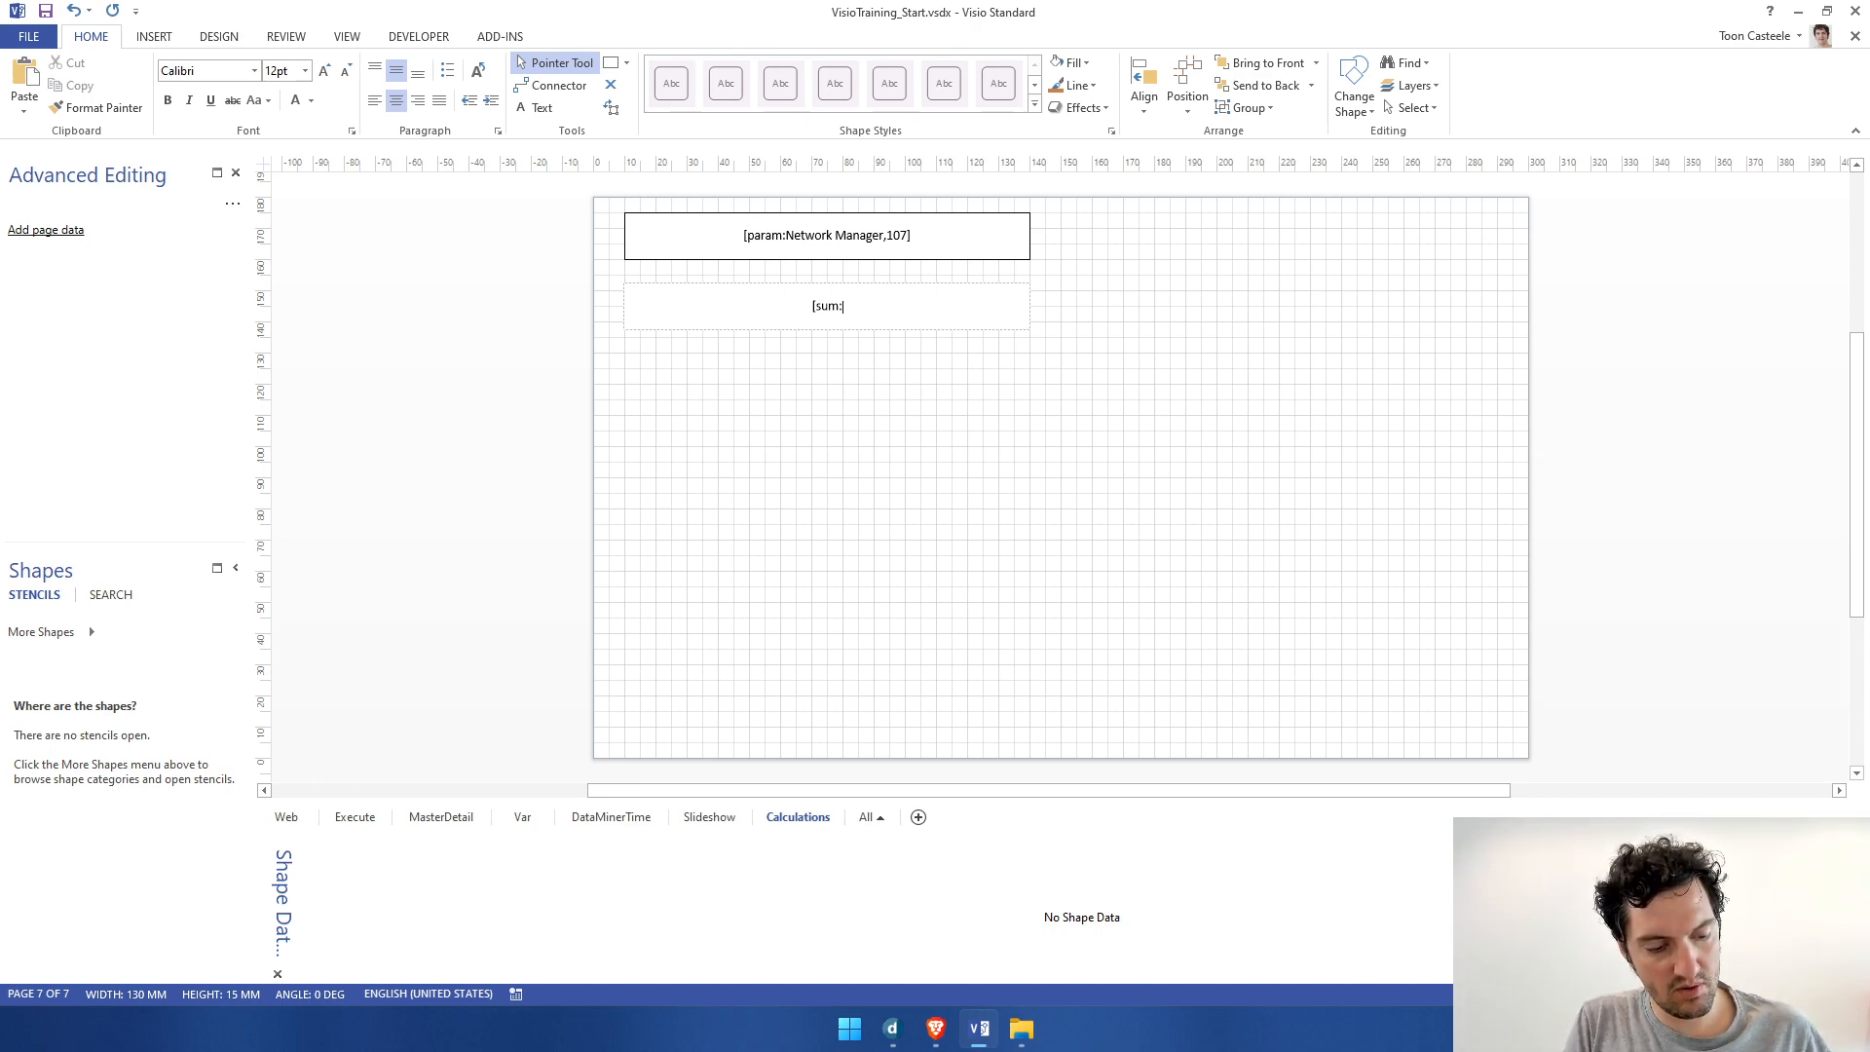
type(":")
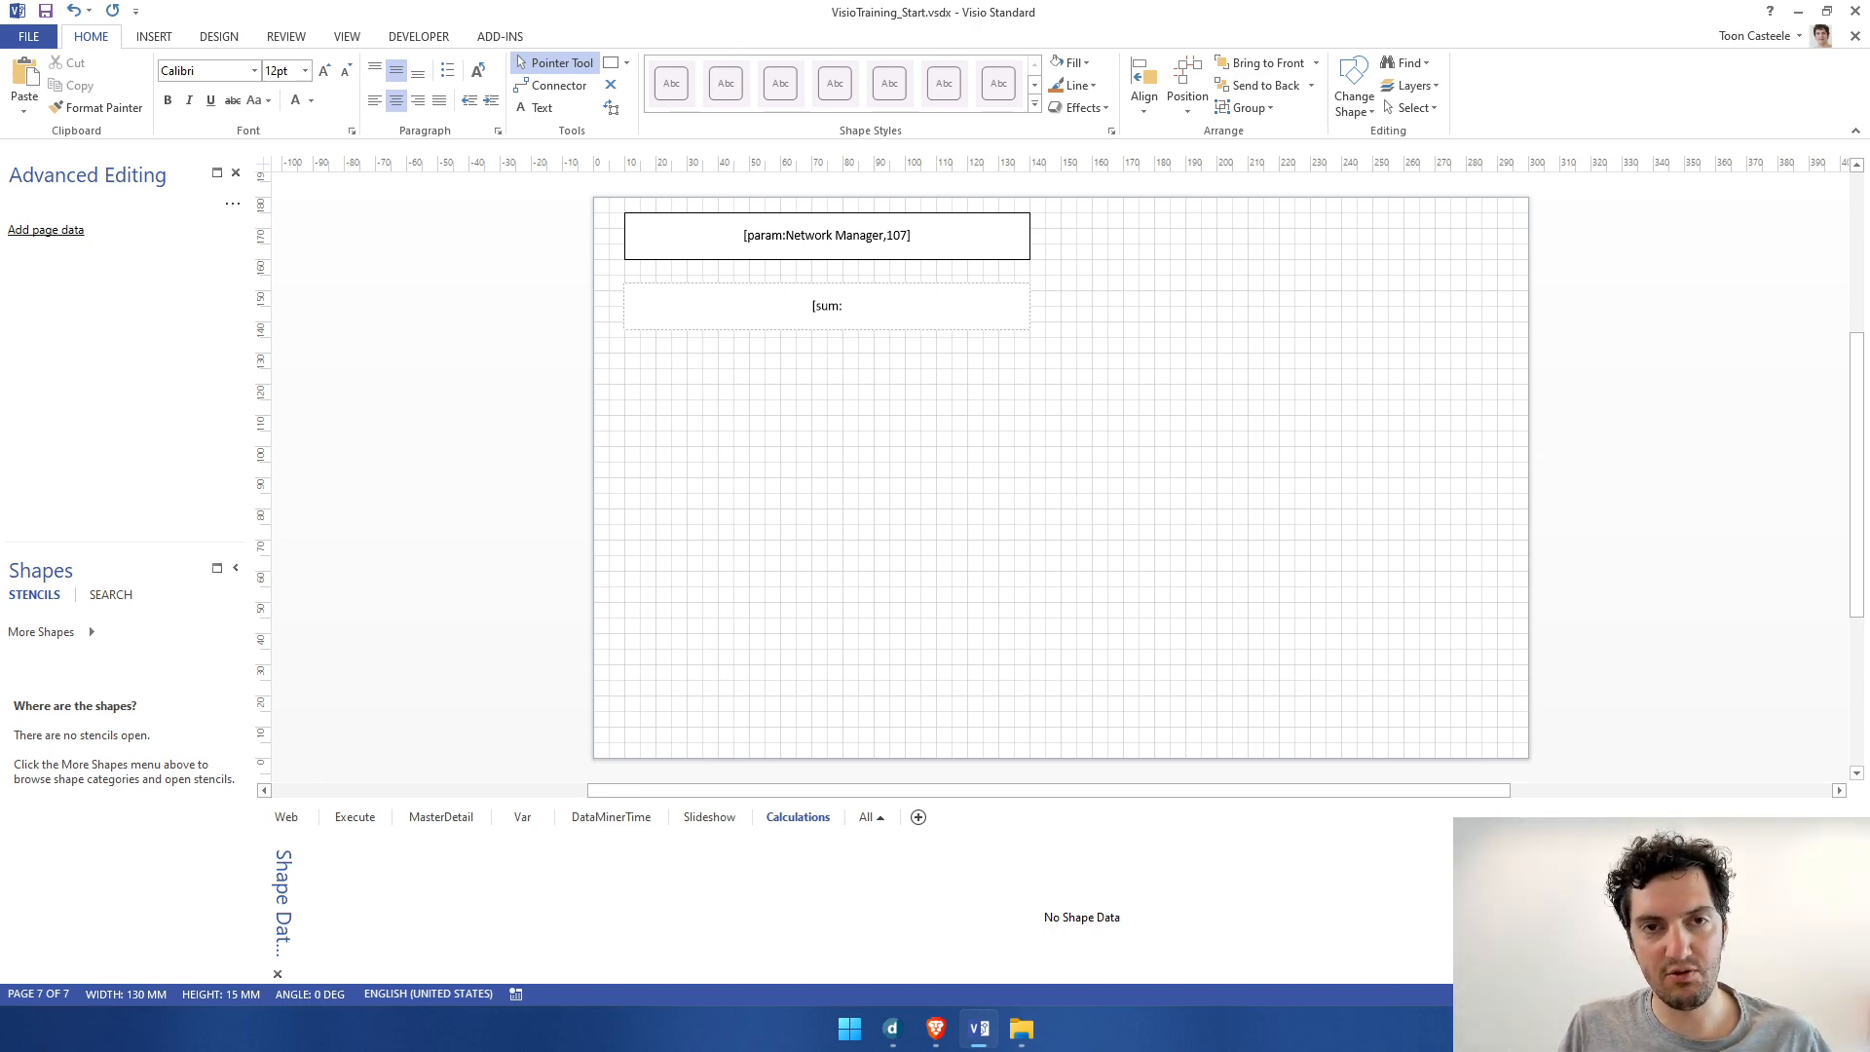
type("100,2")
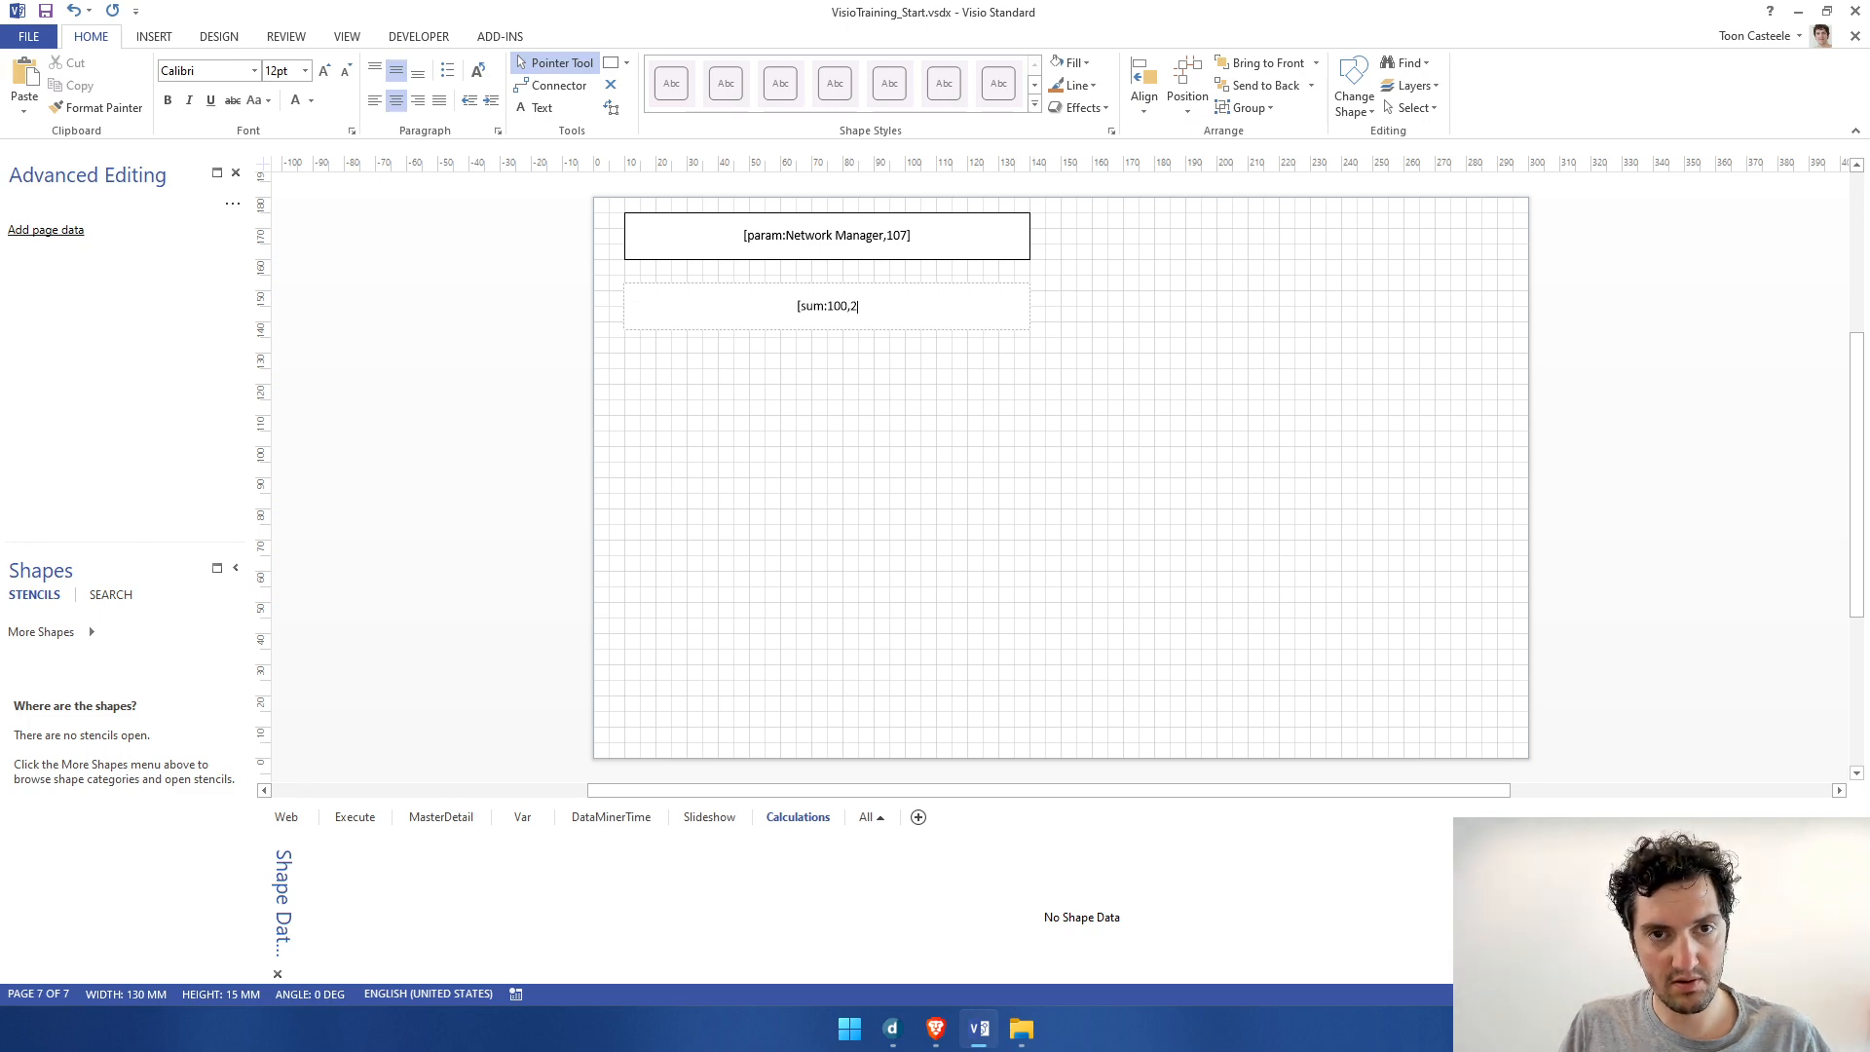
type("00]")
left_click(919, 497)
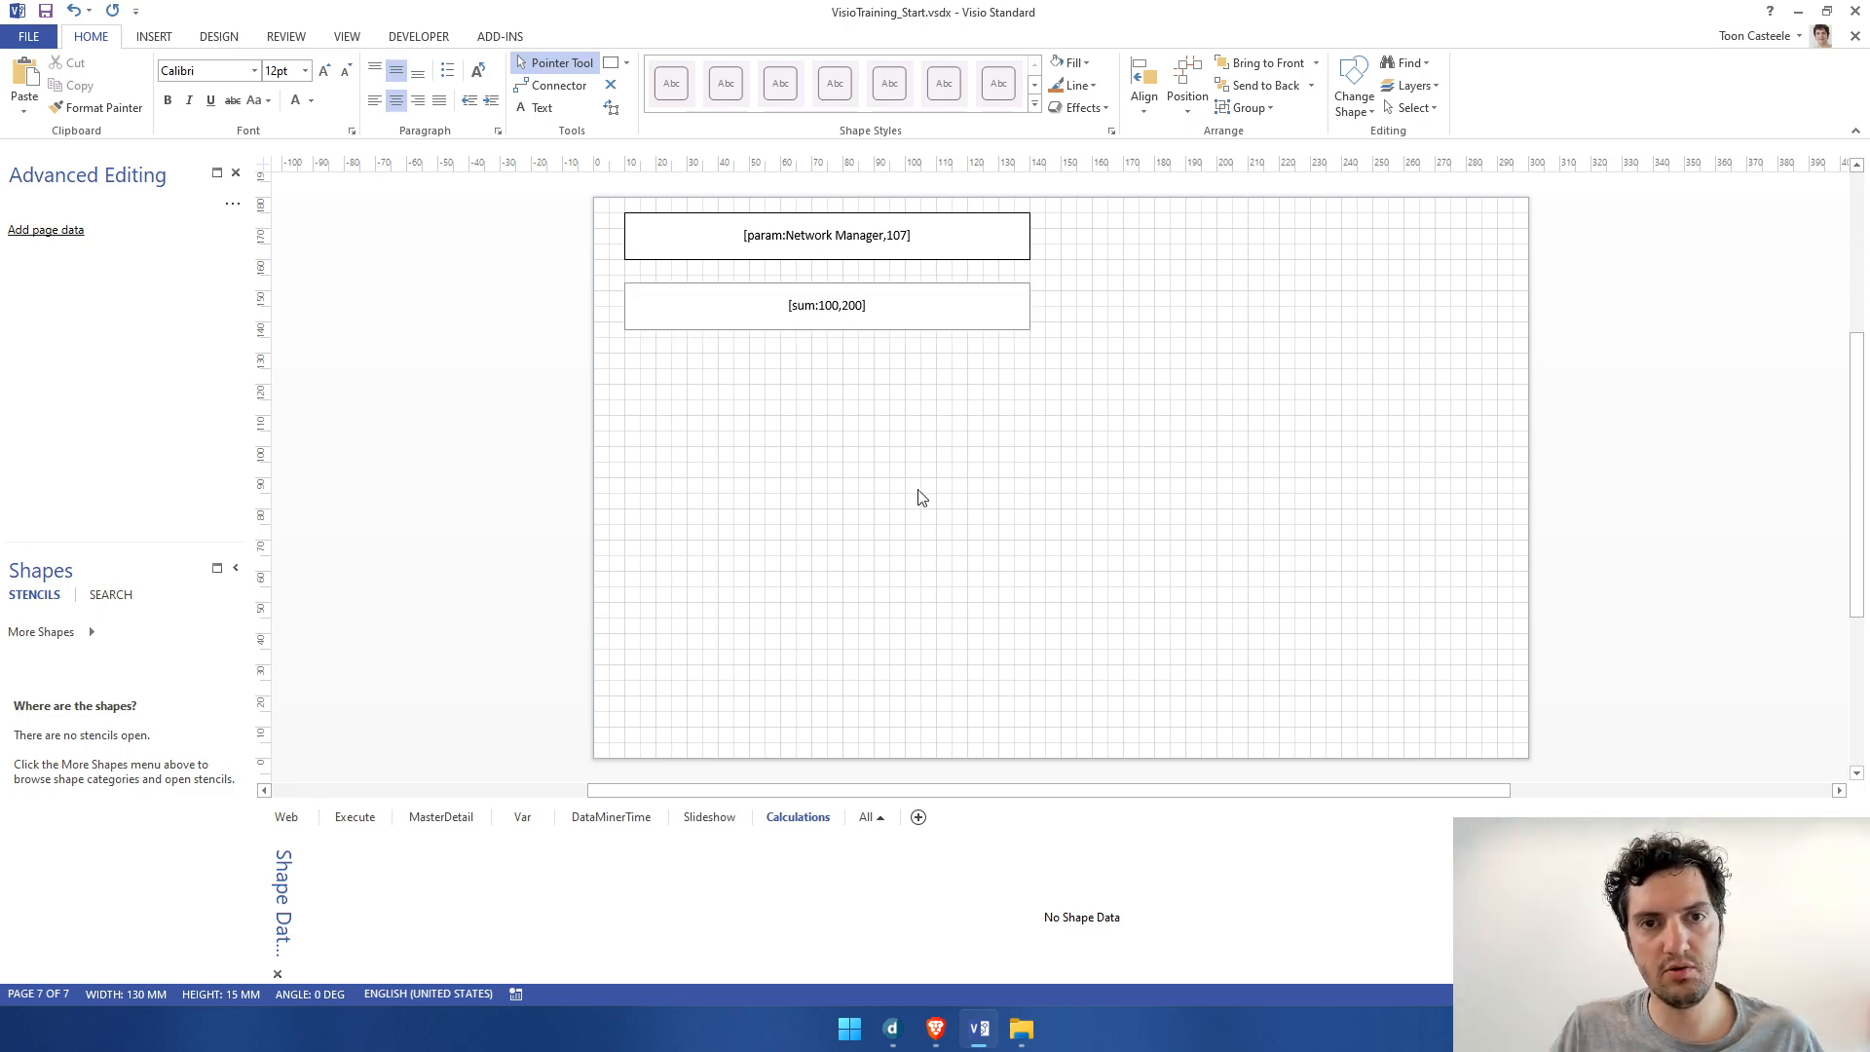
key("alt+Tab")
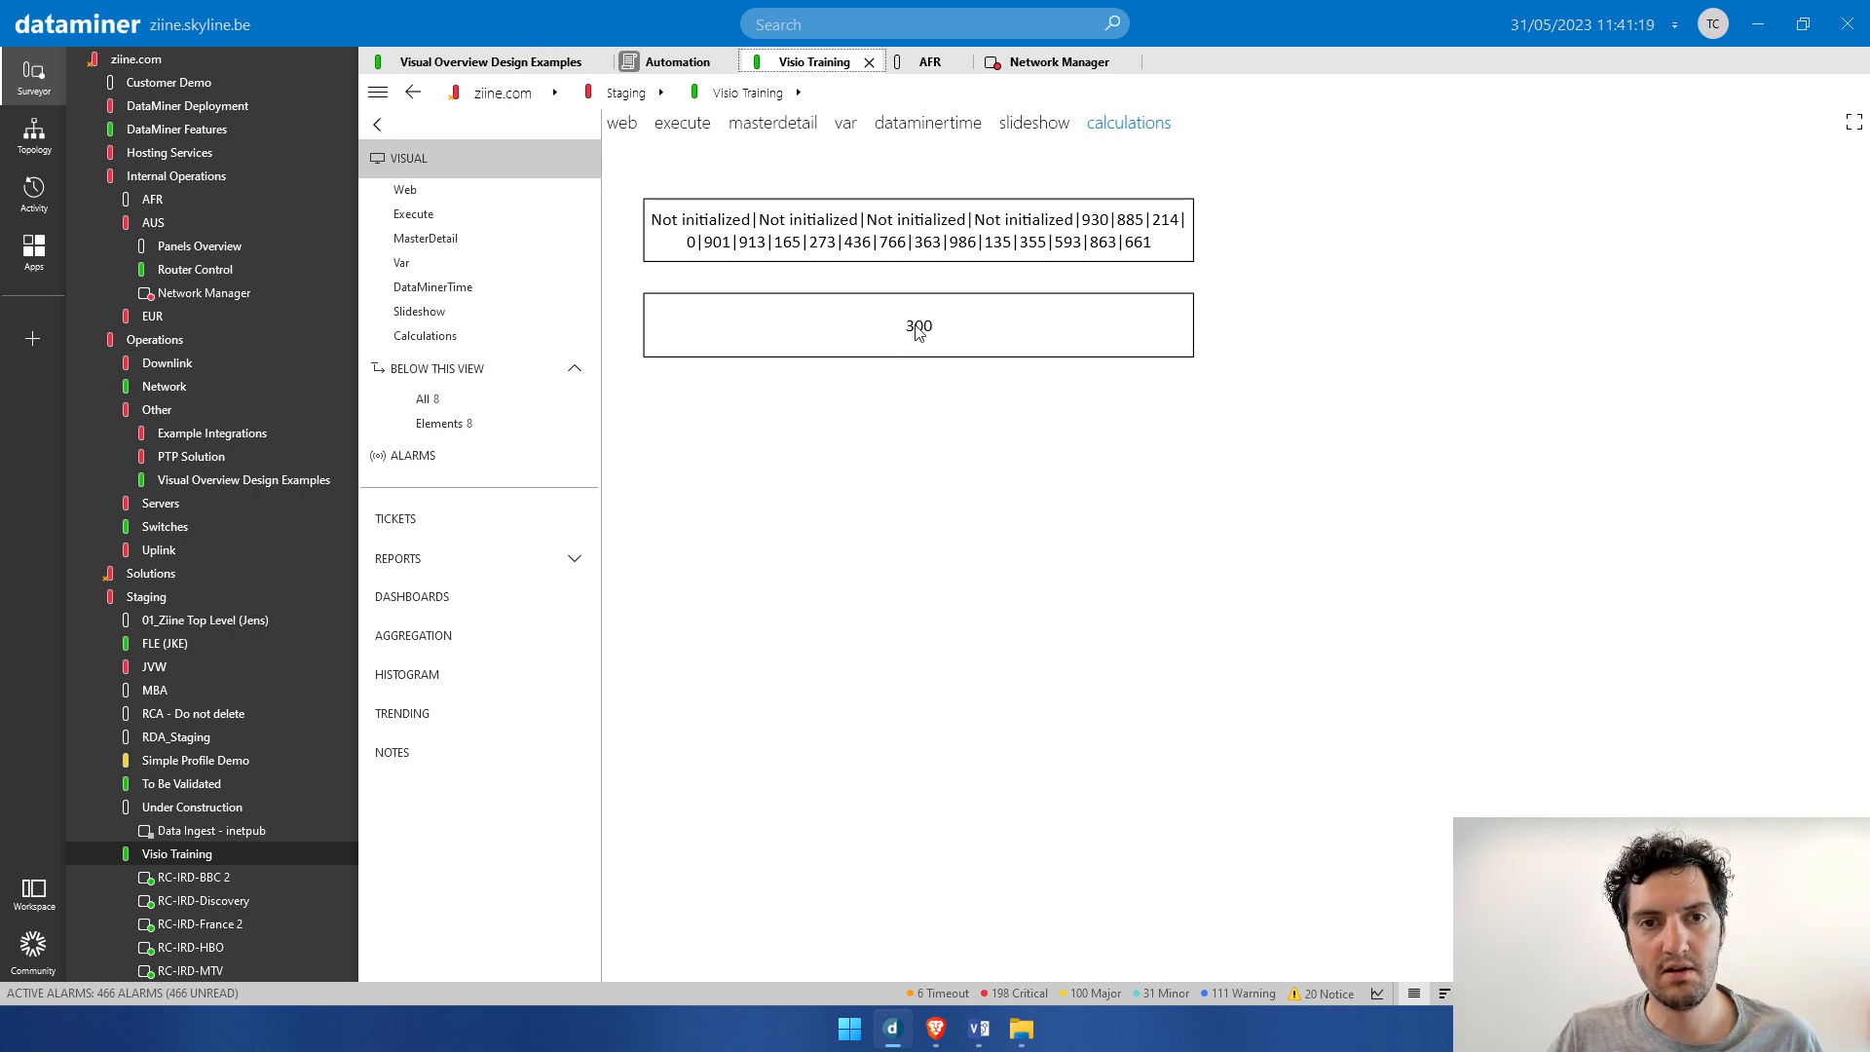
Step: Switch to Visio, change the upper rectangle's text to "[sum:[param:Network Manager,107]]", and view the result on DataMiner's Calculations page
key("alt+Tab")
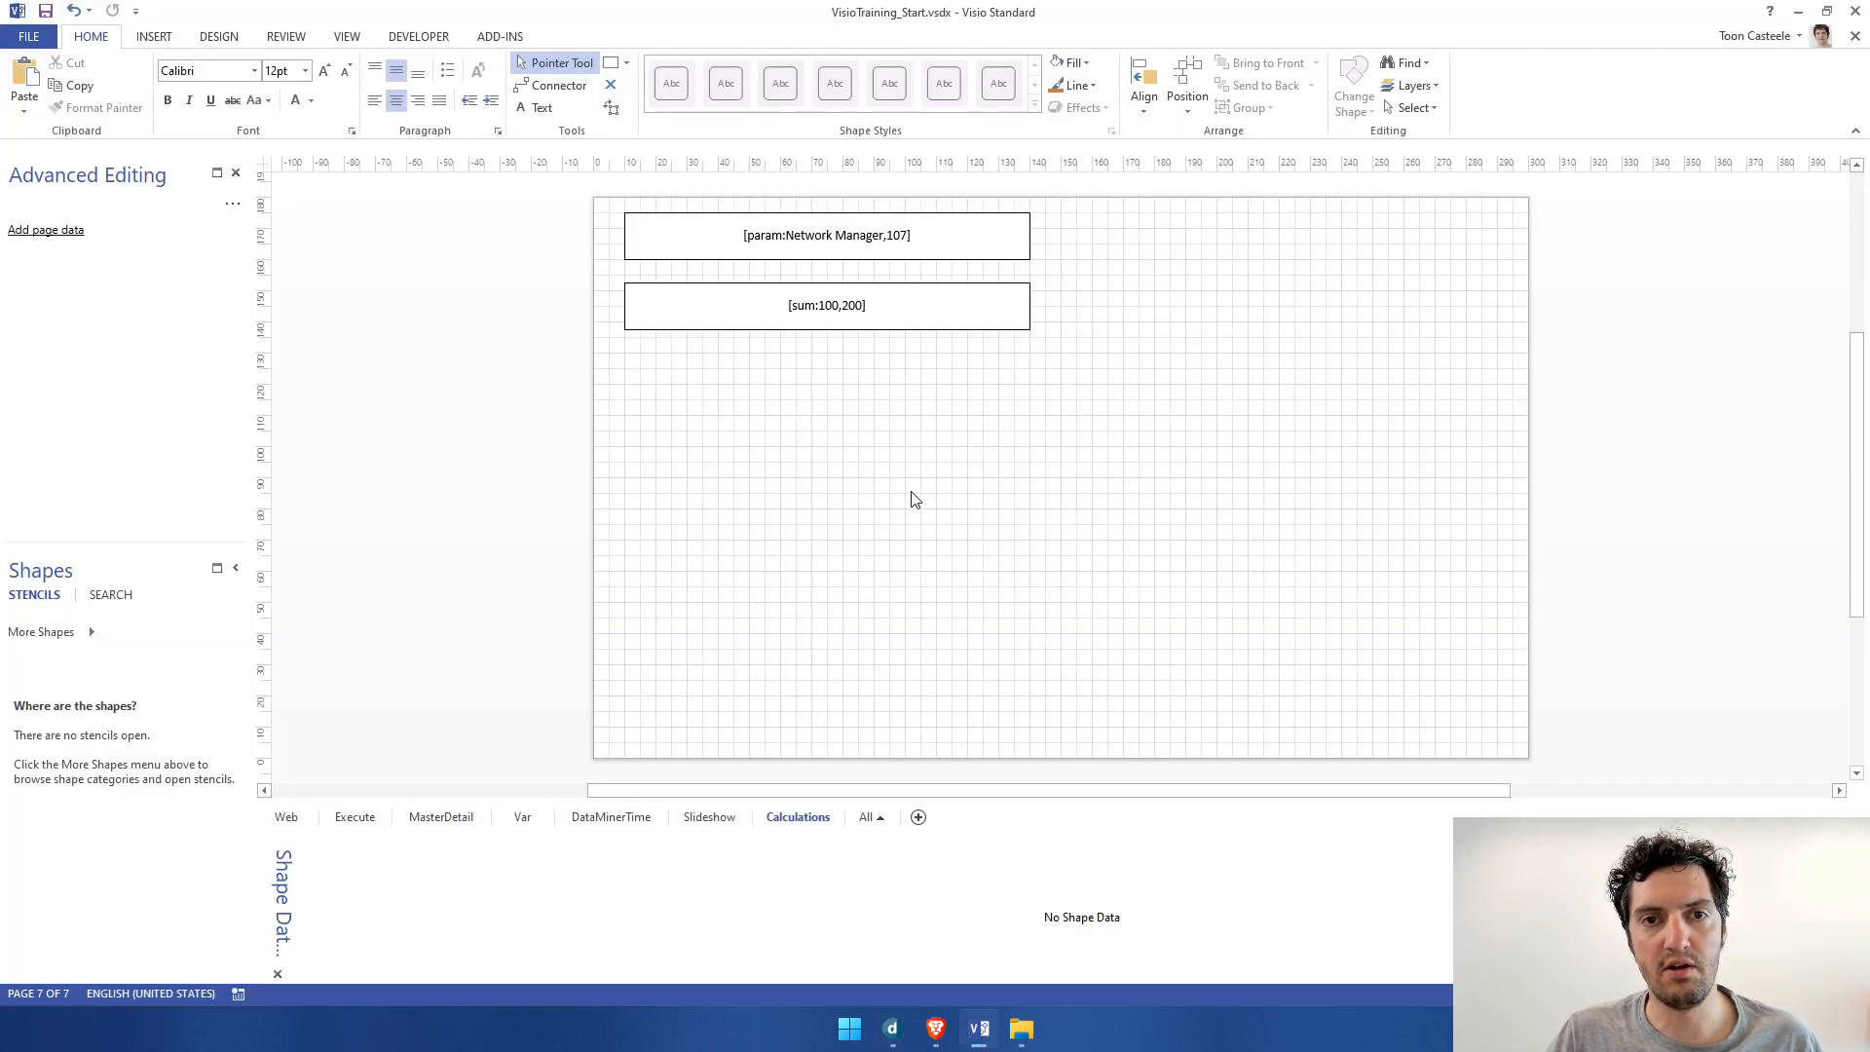
left_click(828, 304)
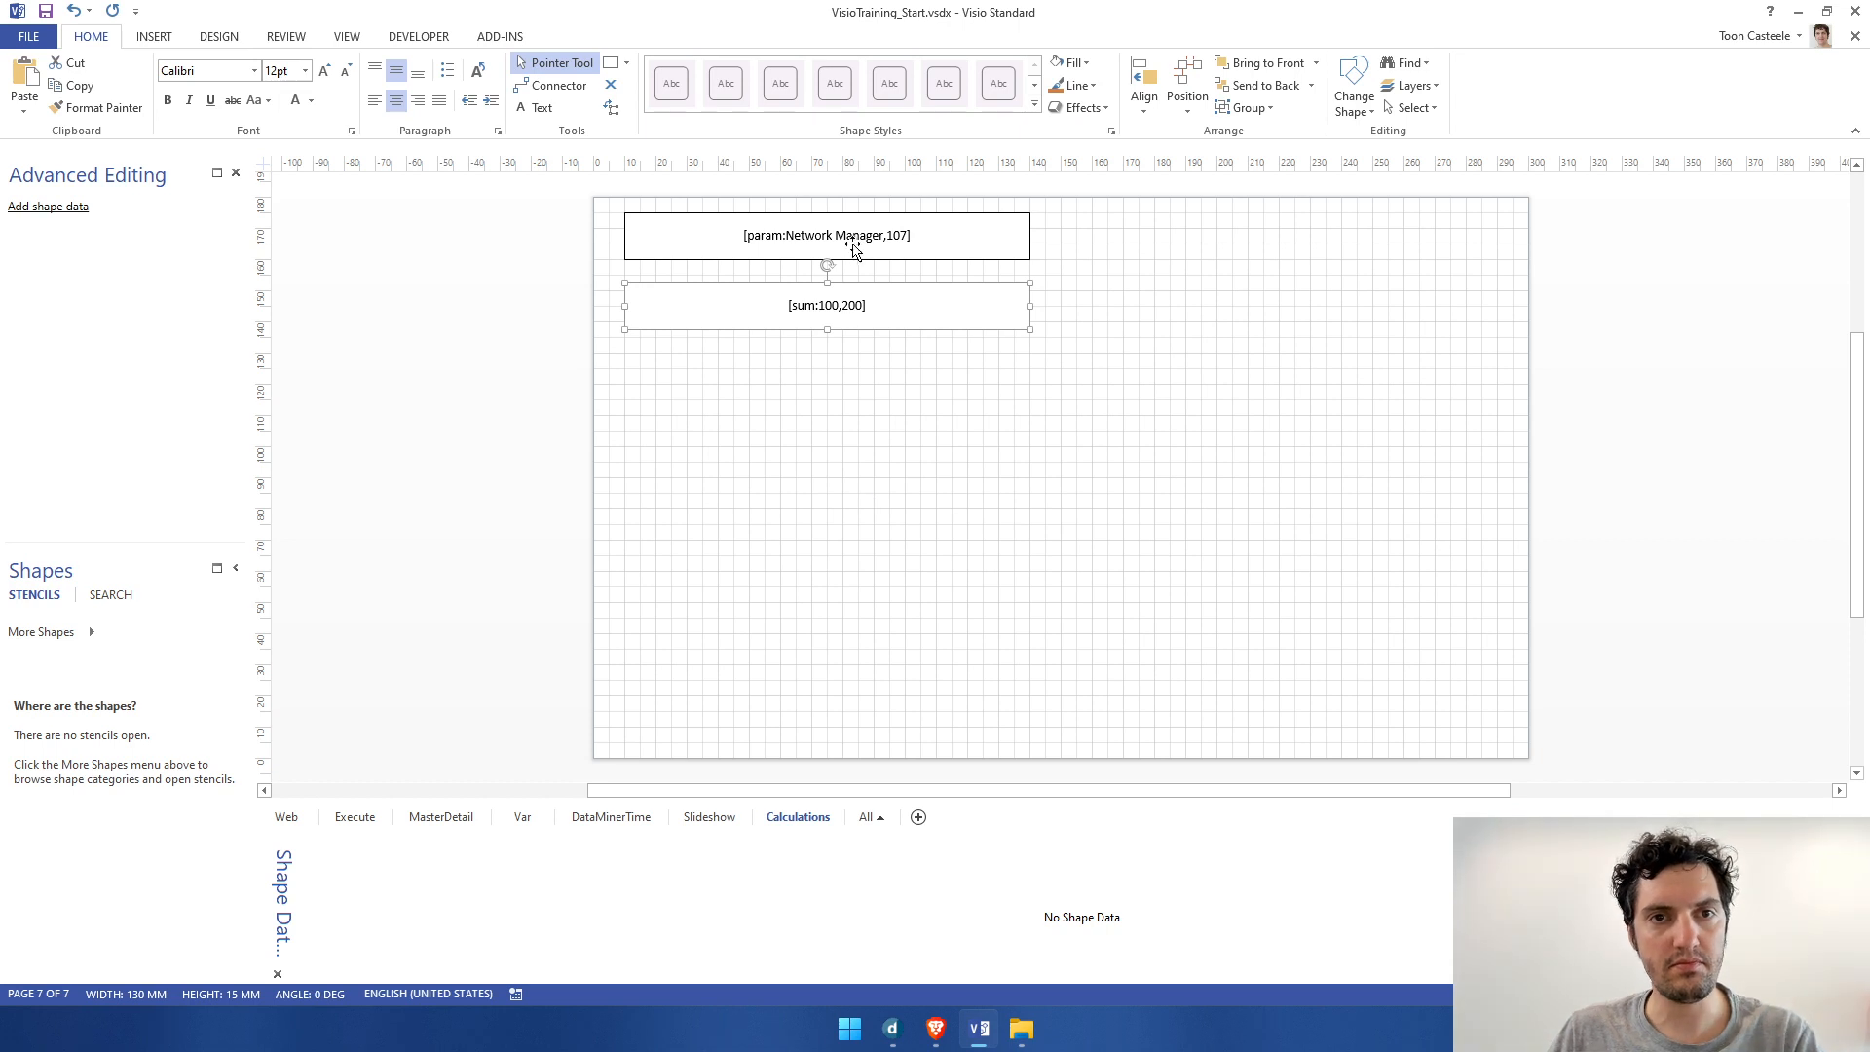
double_click(858, 305)
double_click(752, 243)
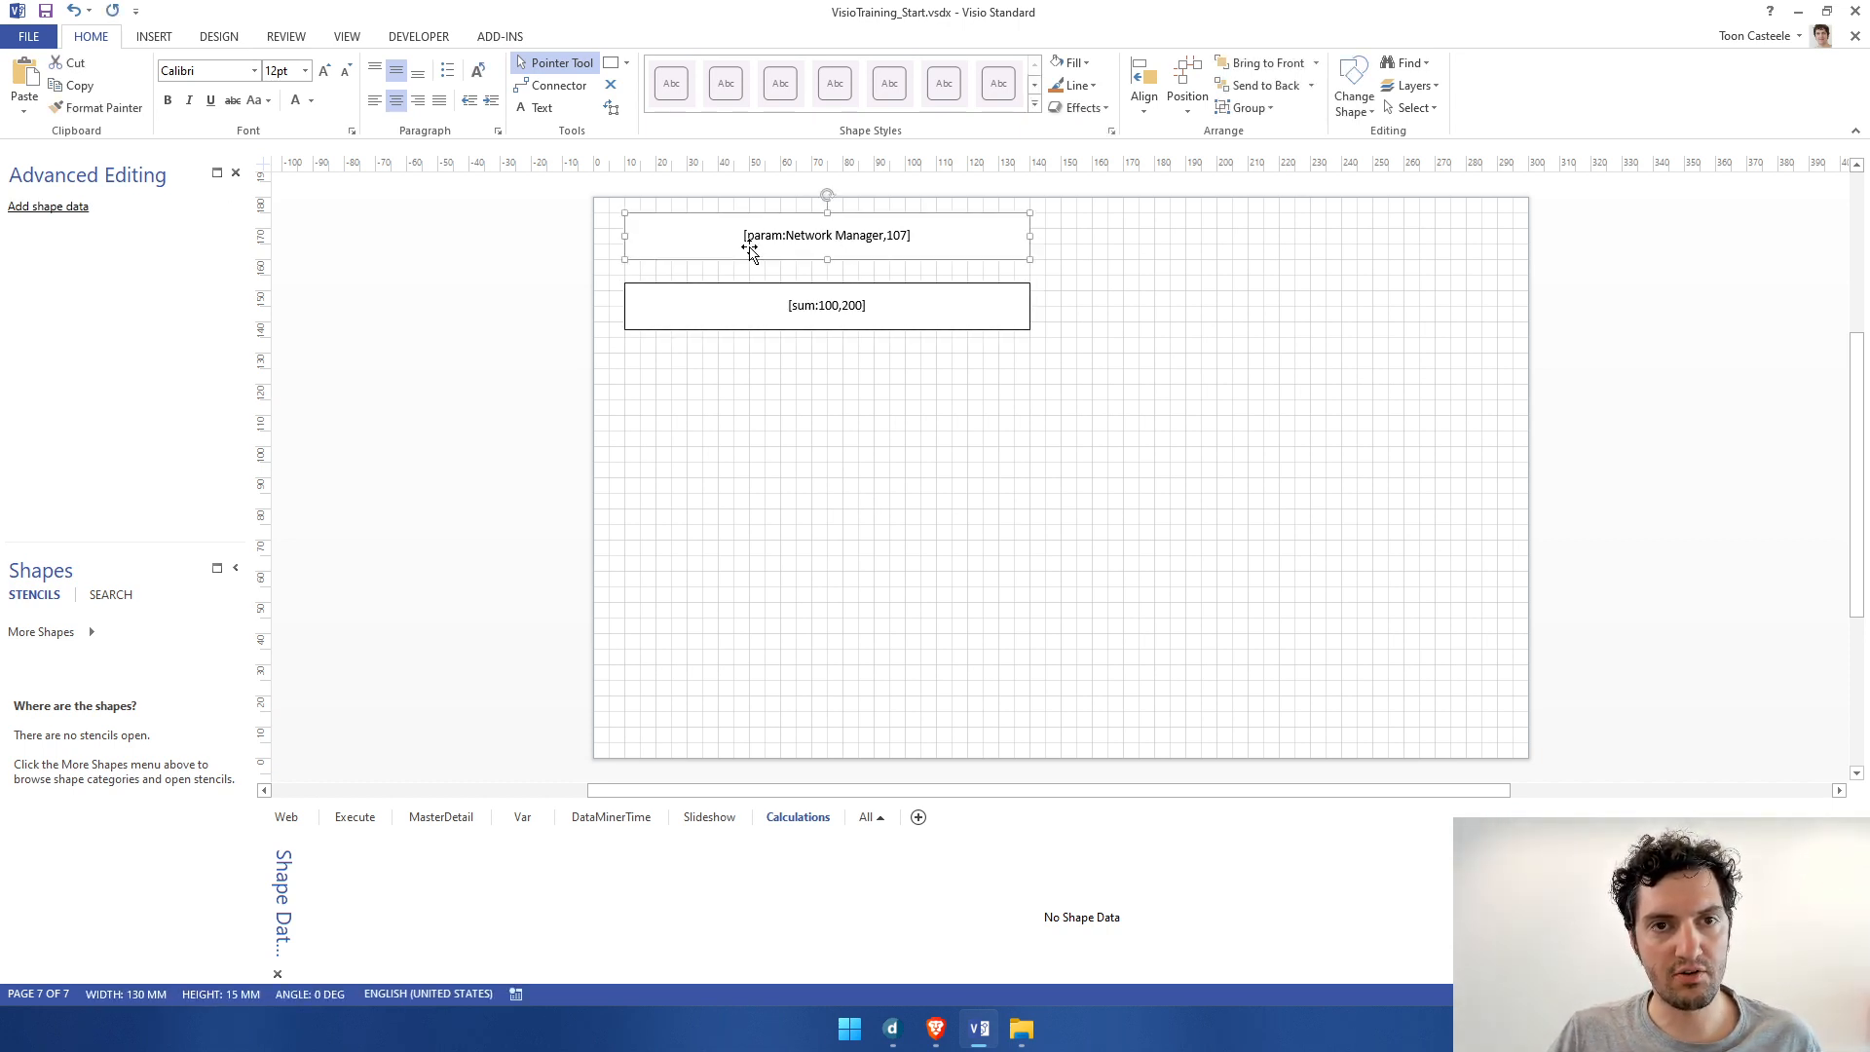
left_click(785, 240)
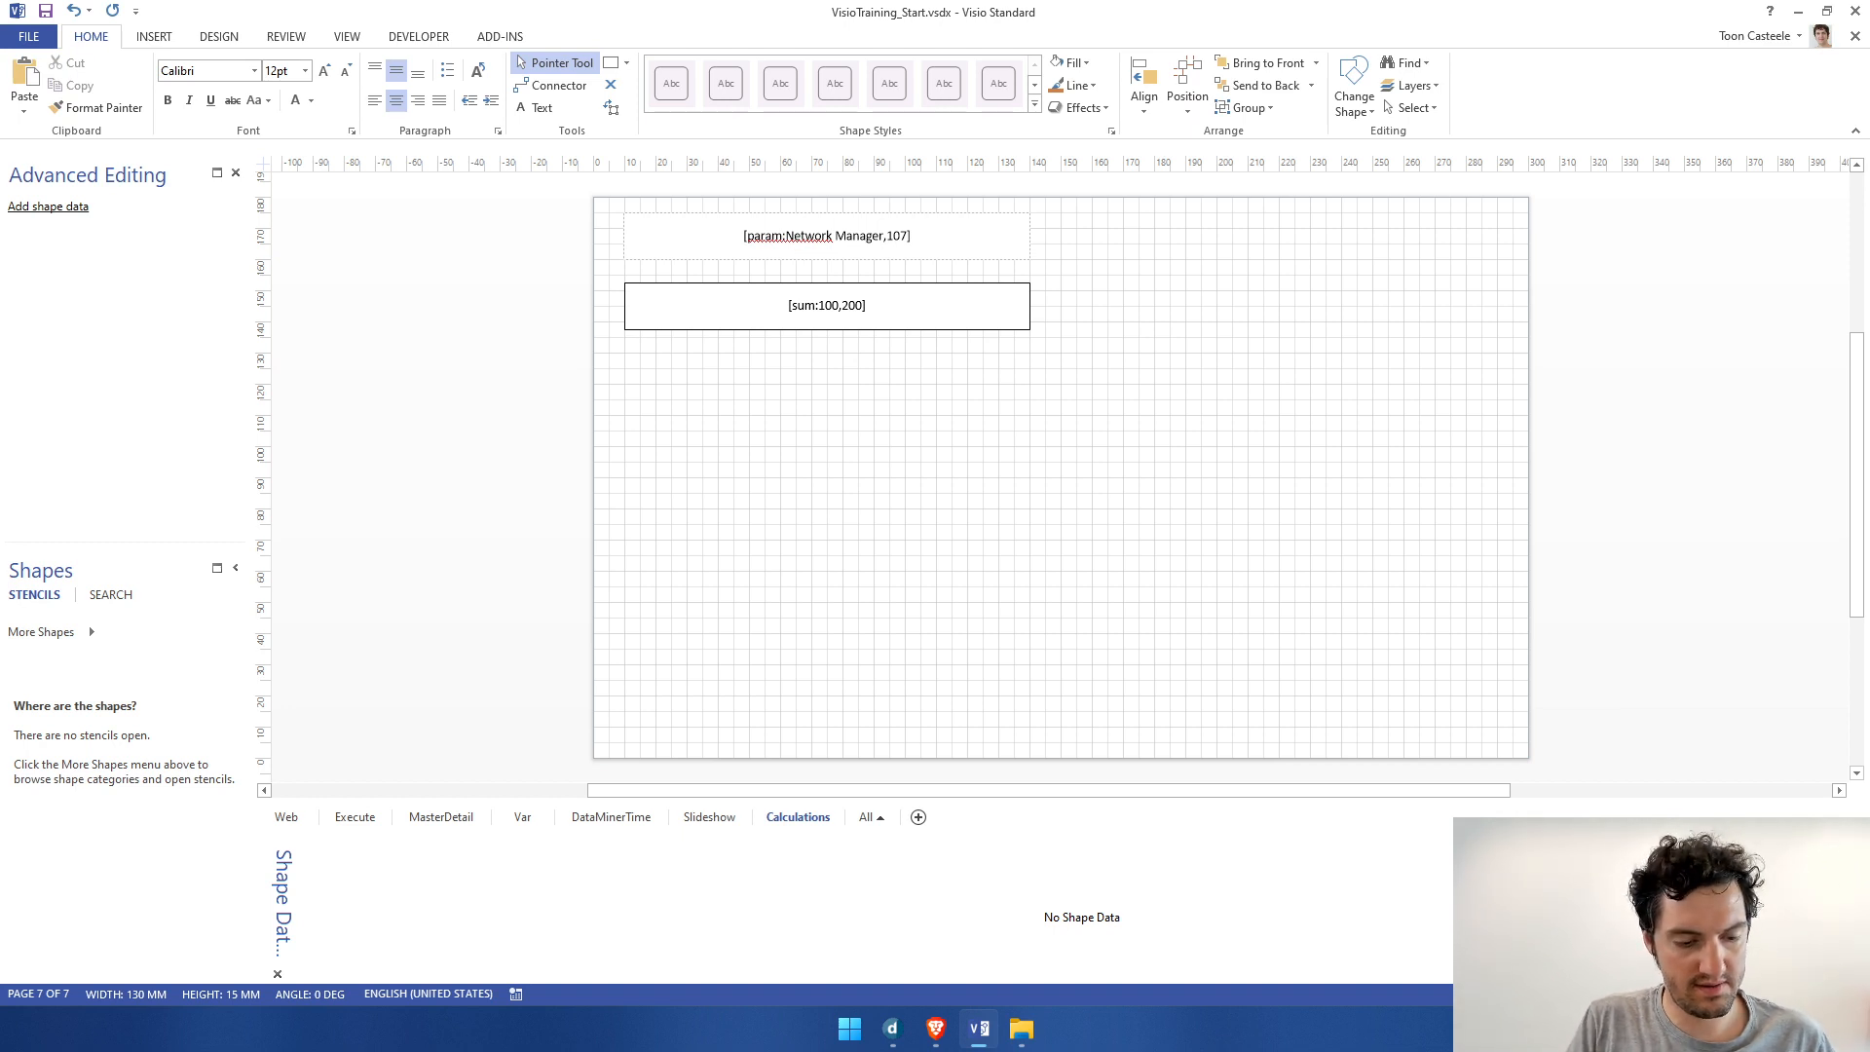
key("Home")
type("[sum:")
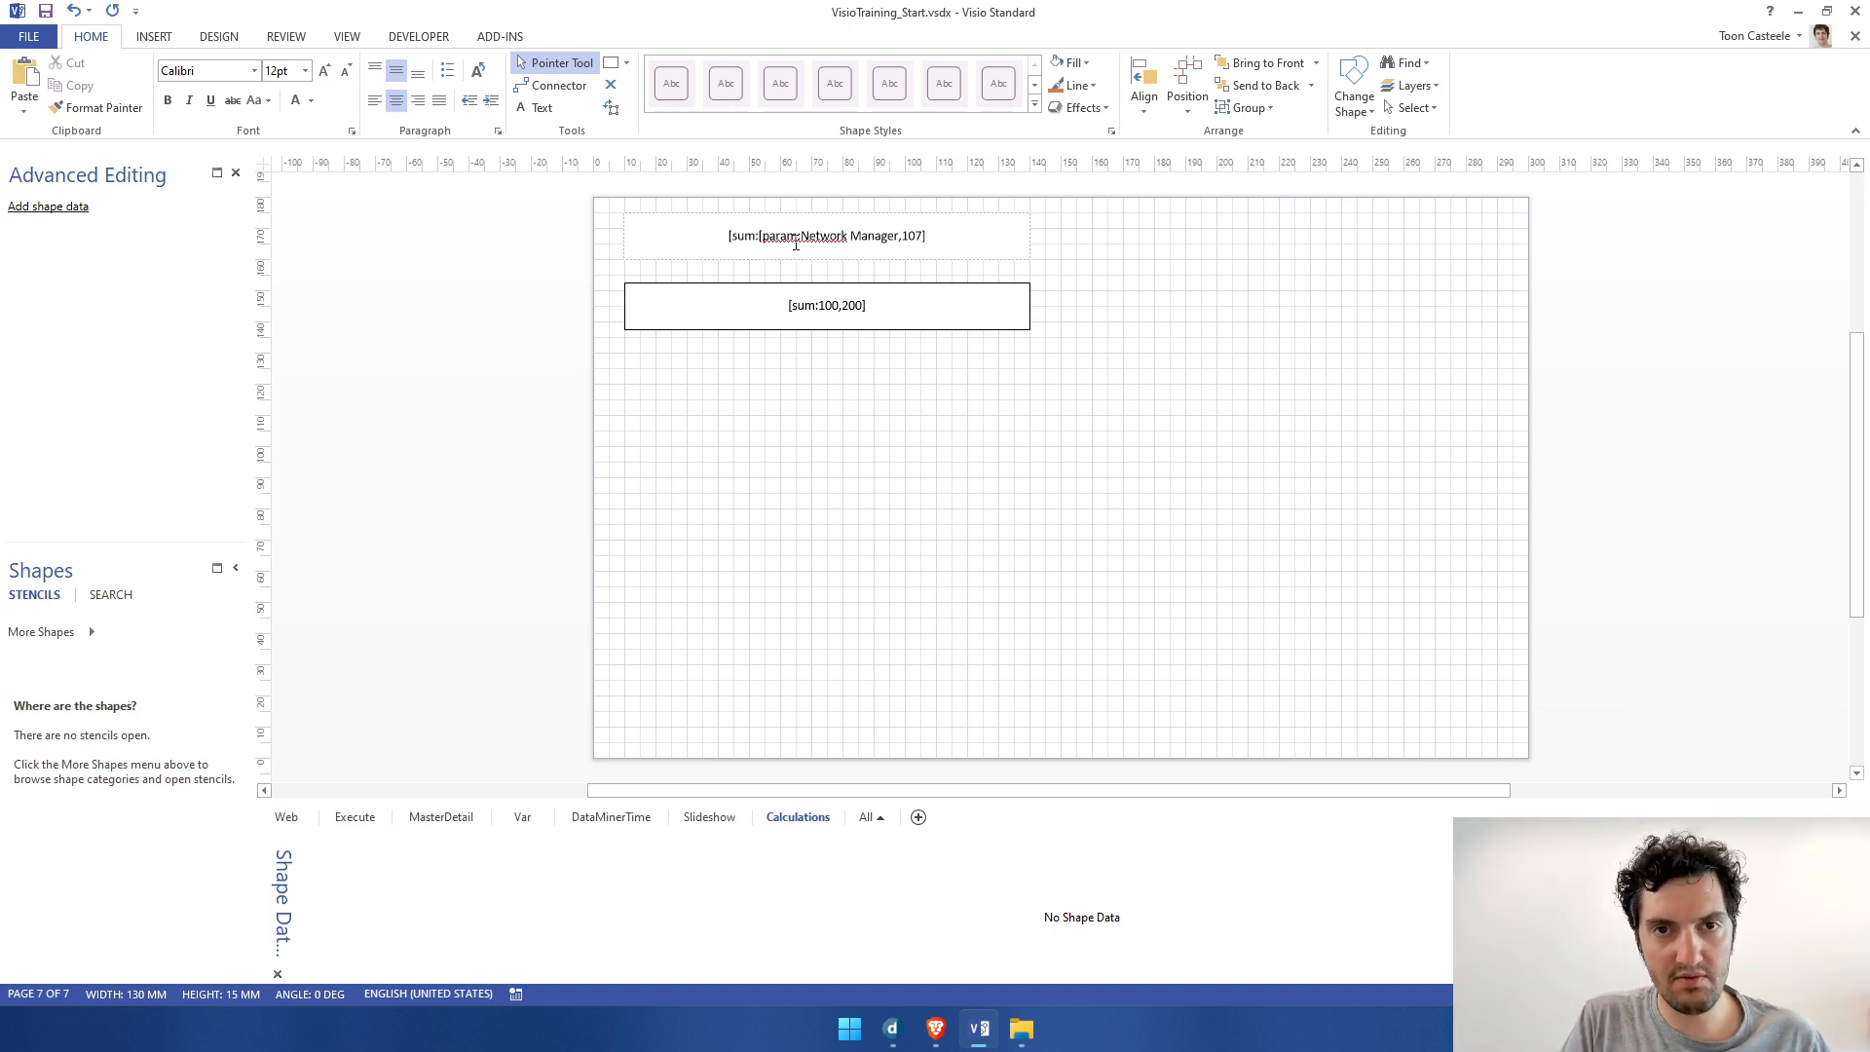
key("End")
type("]")
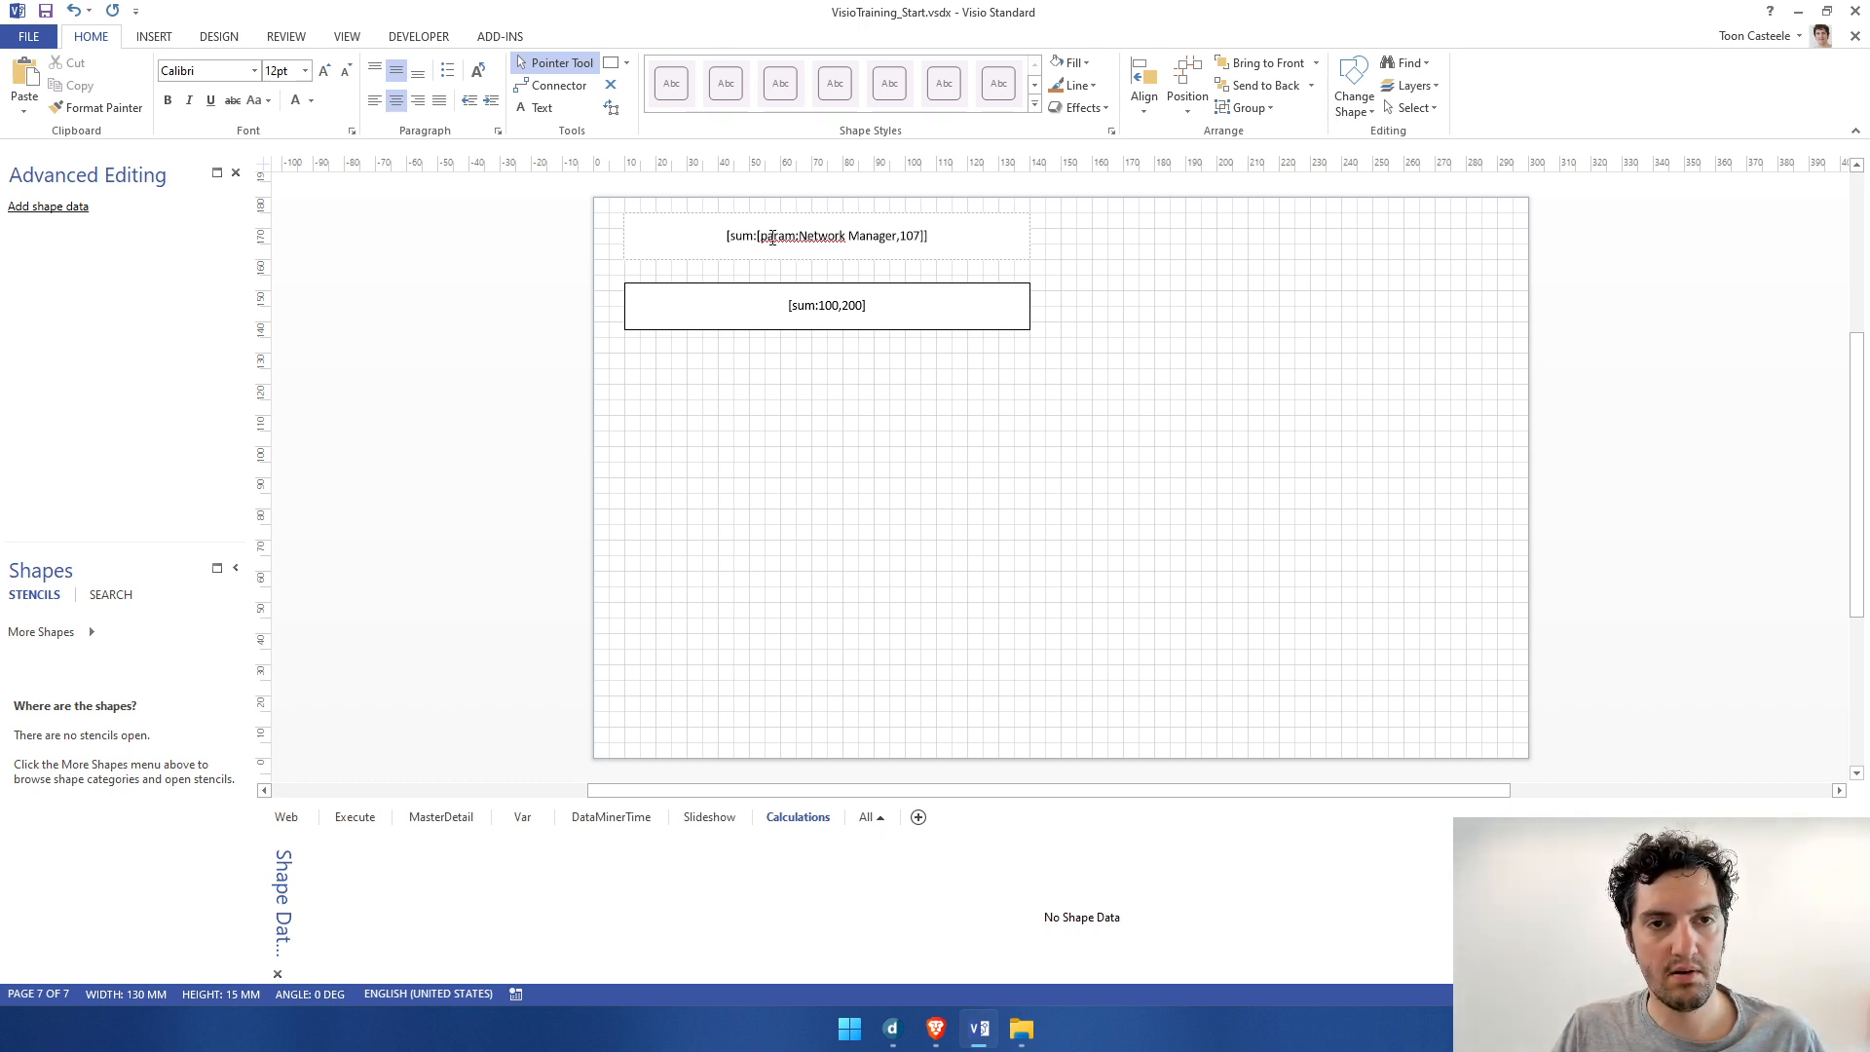
left_click(1235, 450)
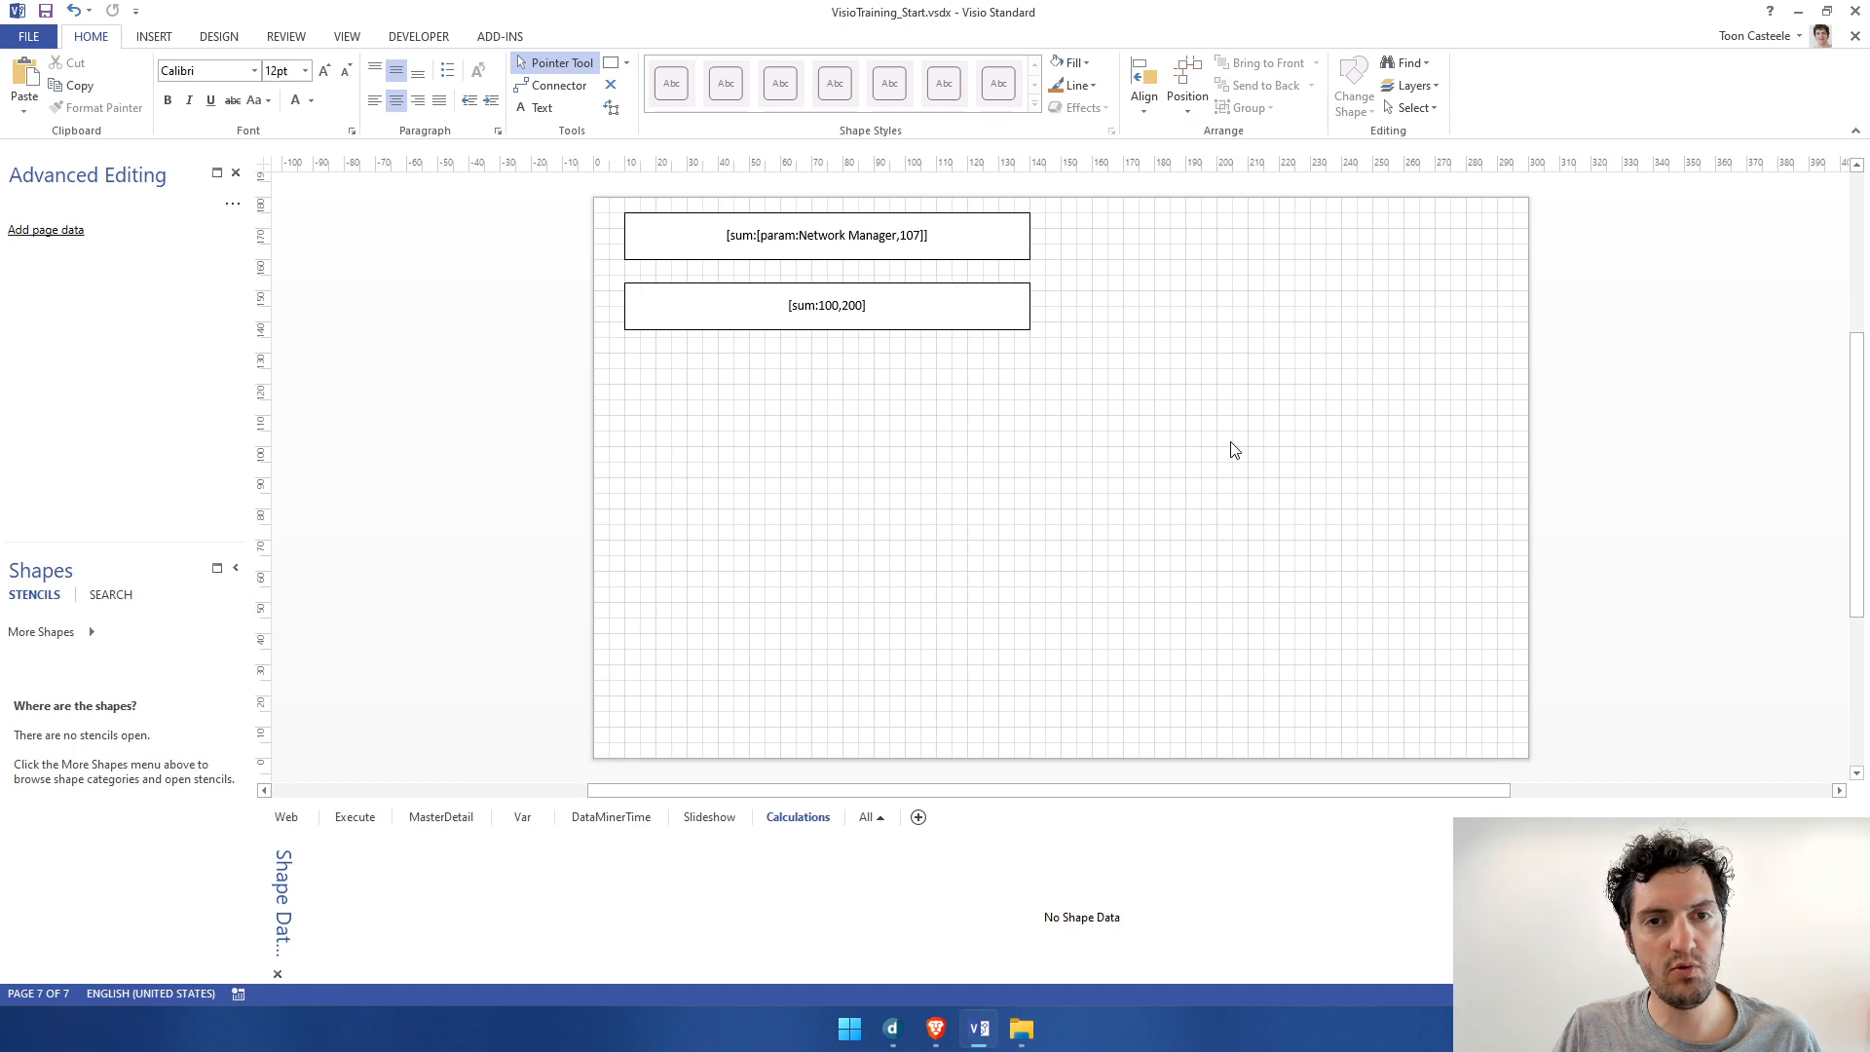
key("alt+Tab")
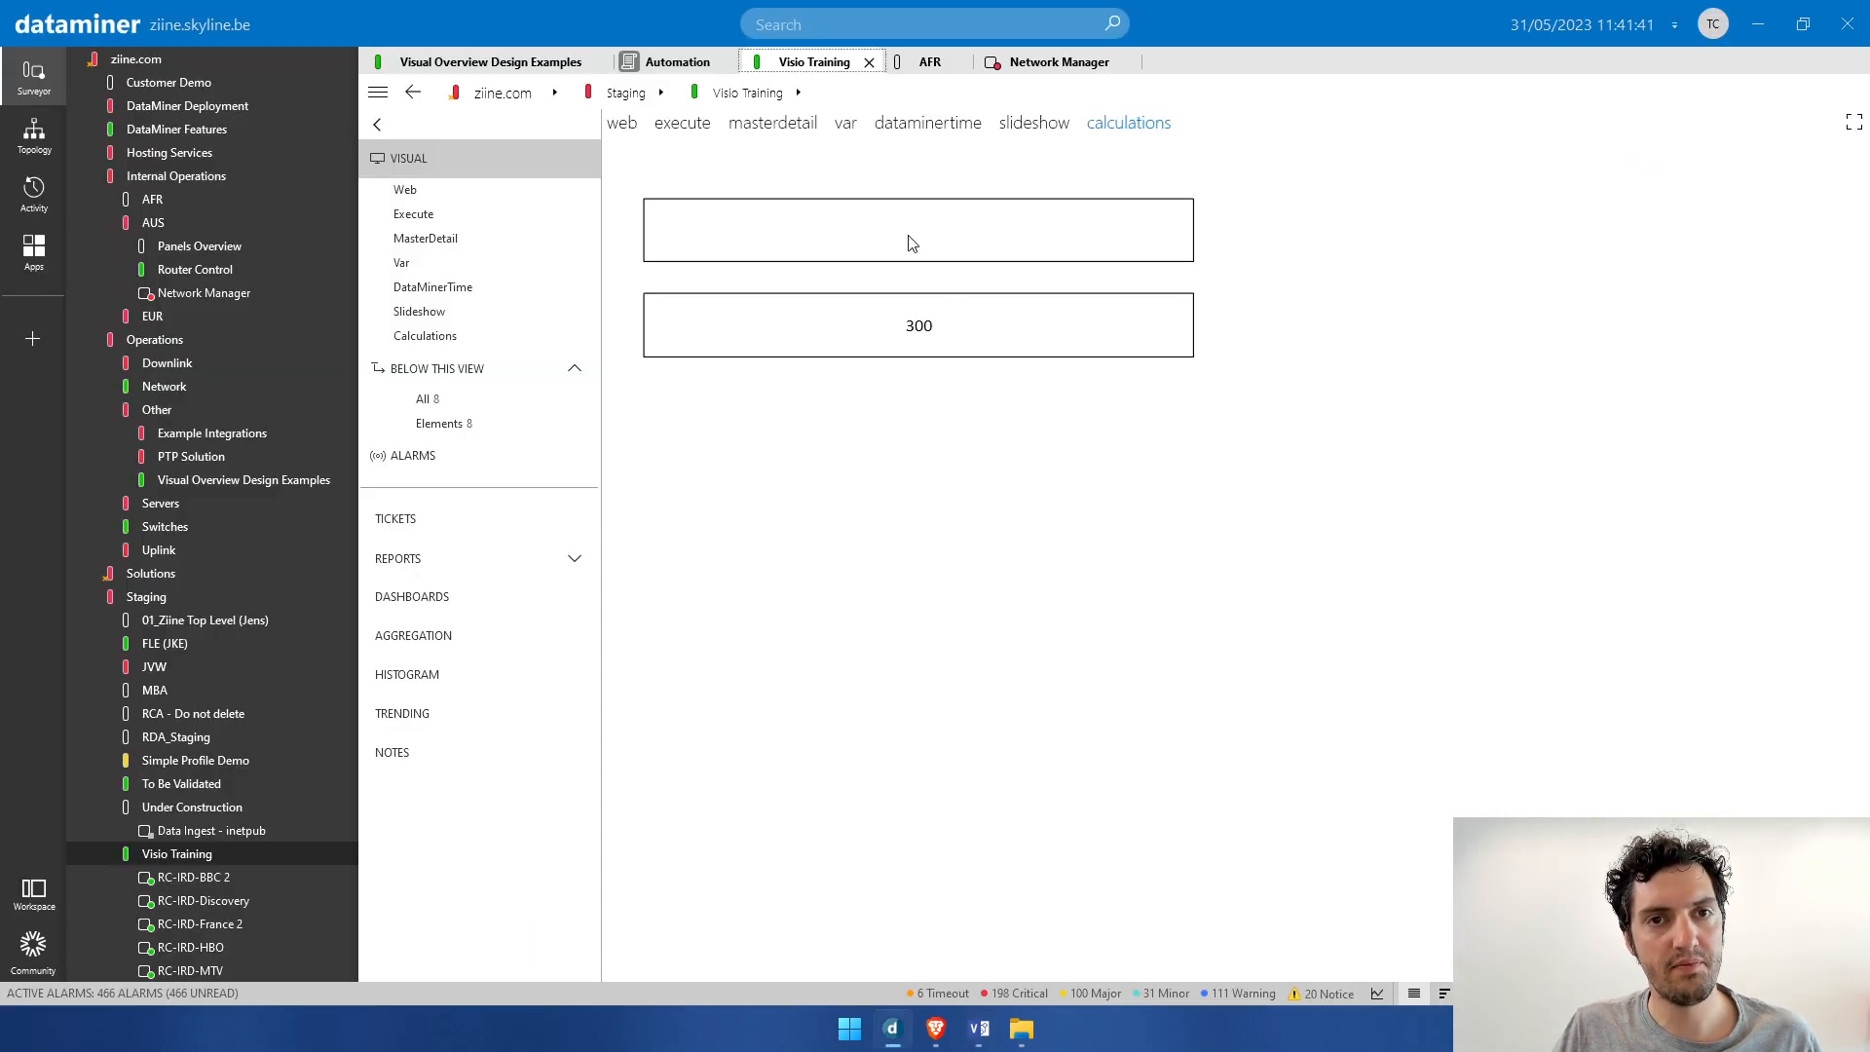
Step: Back in Visio, insert "[sep:,|]" before the upper rectangle's param placeholder inside the sum, and view the result in DataMiner
key("alt+Tab")
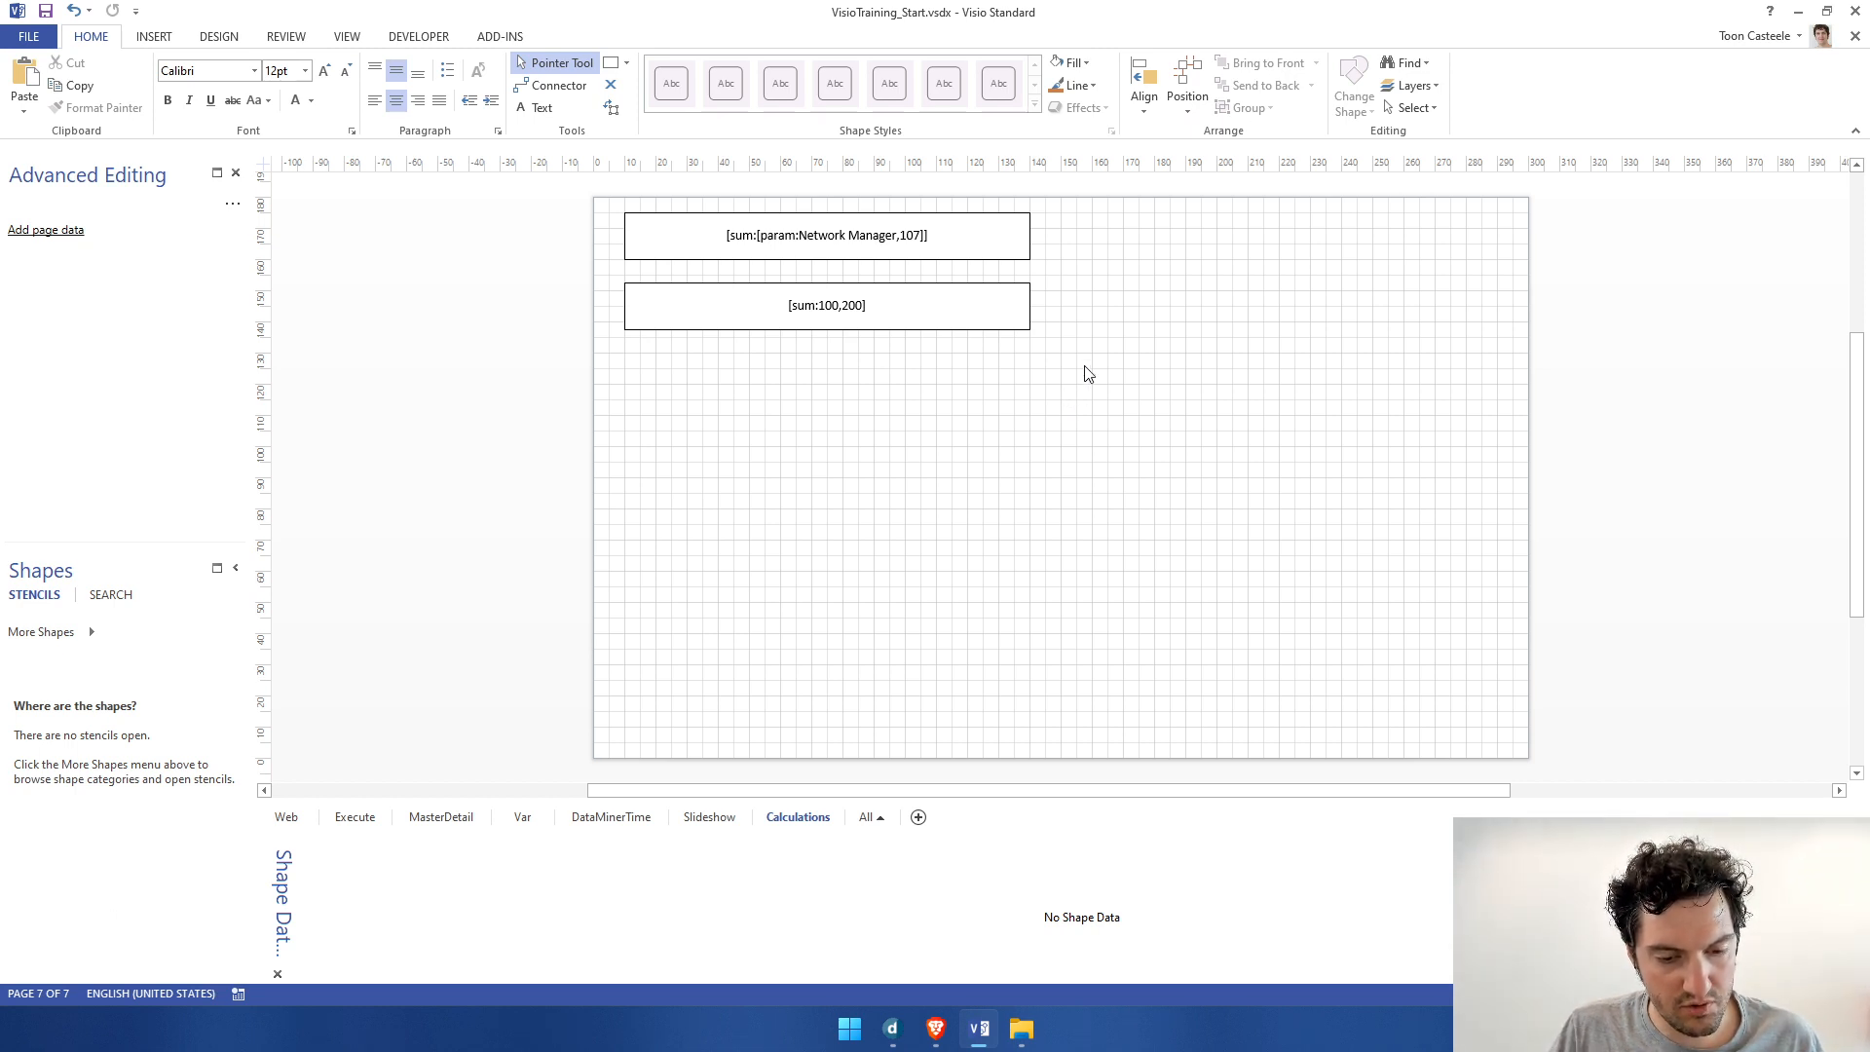
double_click(766, 248)
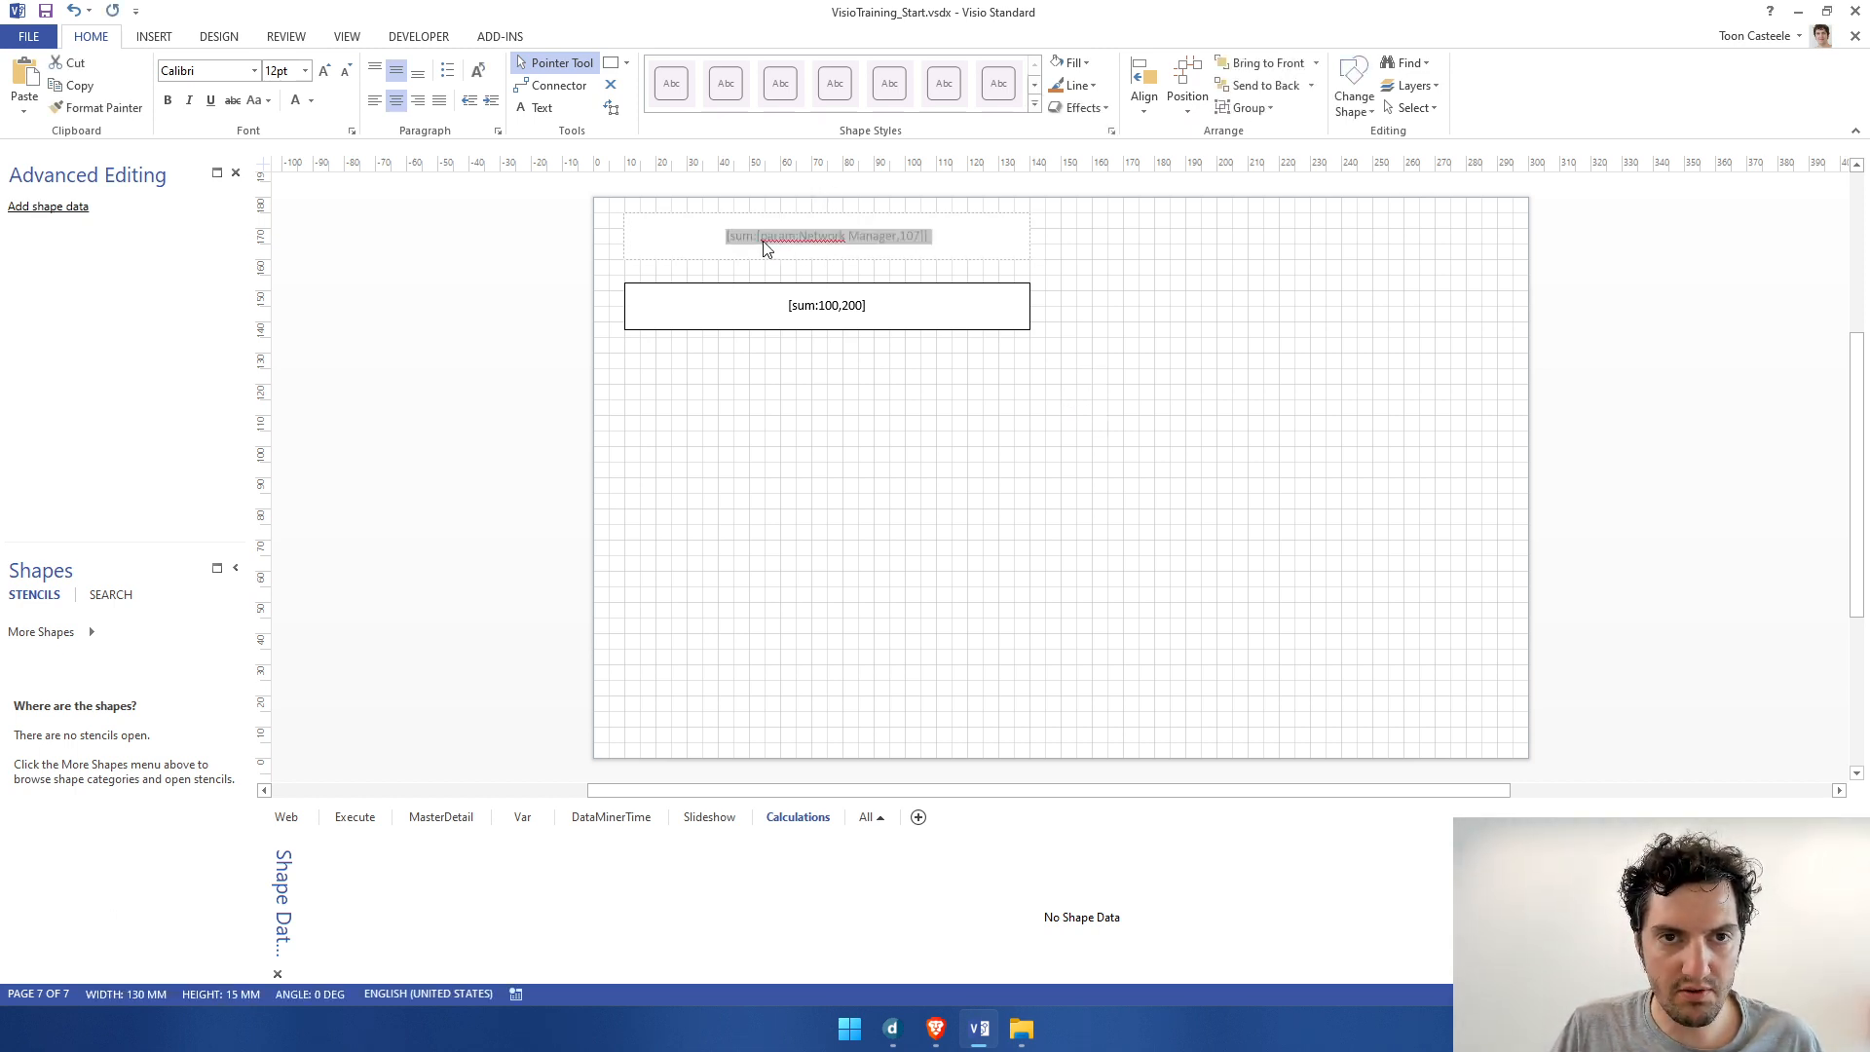
double_click(774, 241)
key("Left")
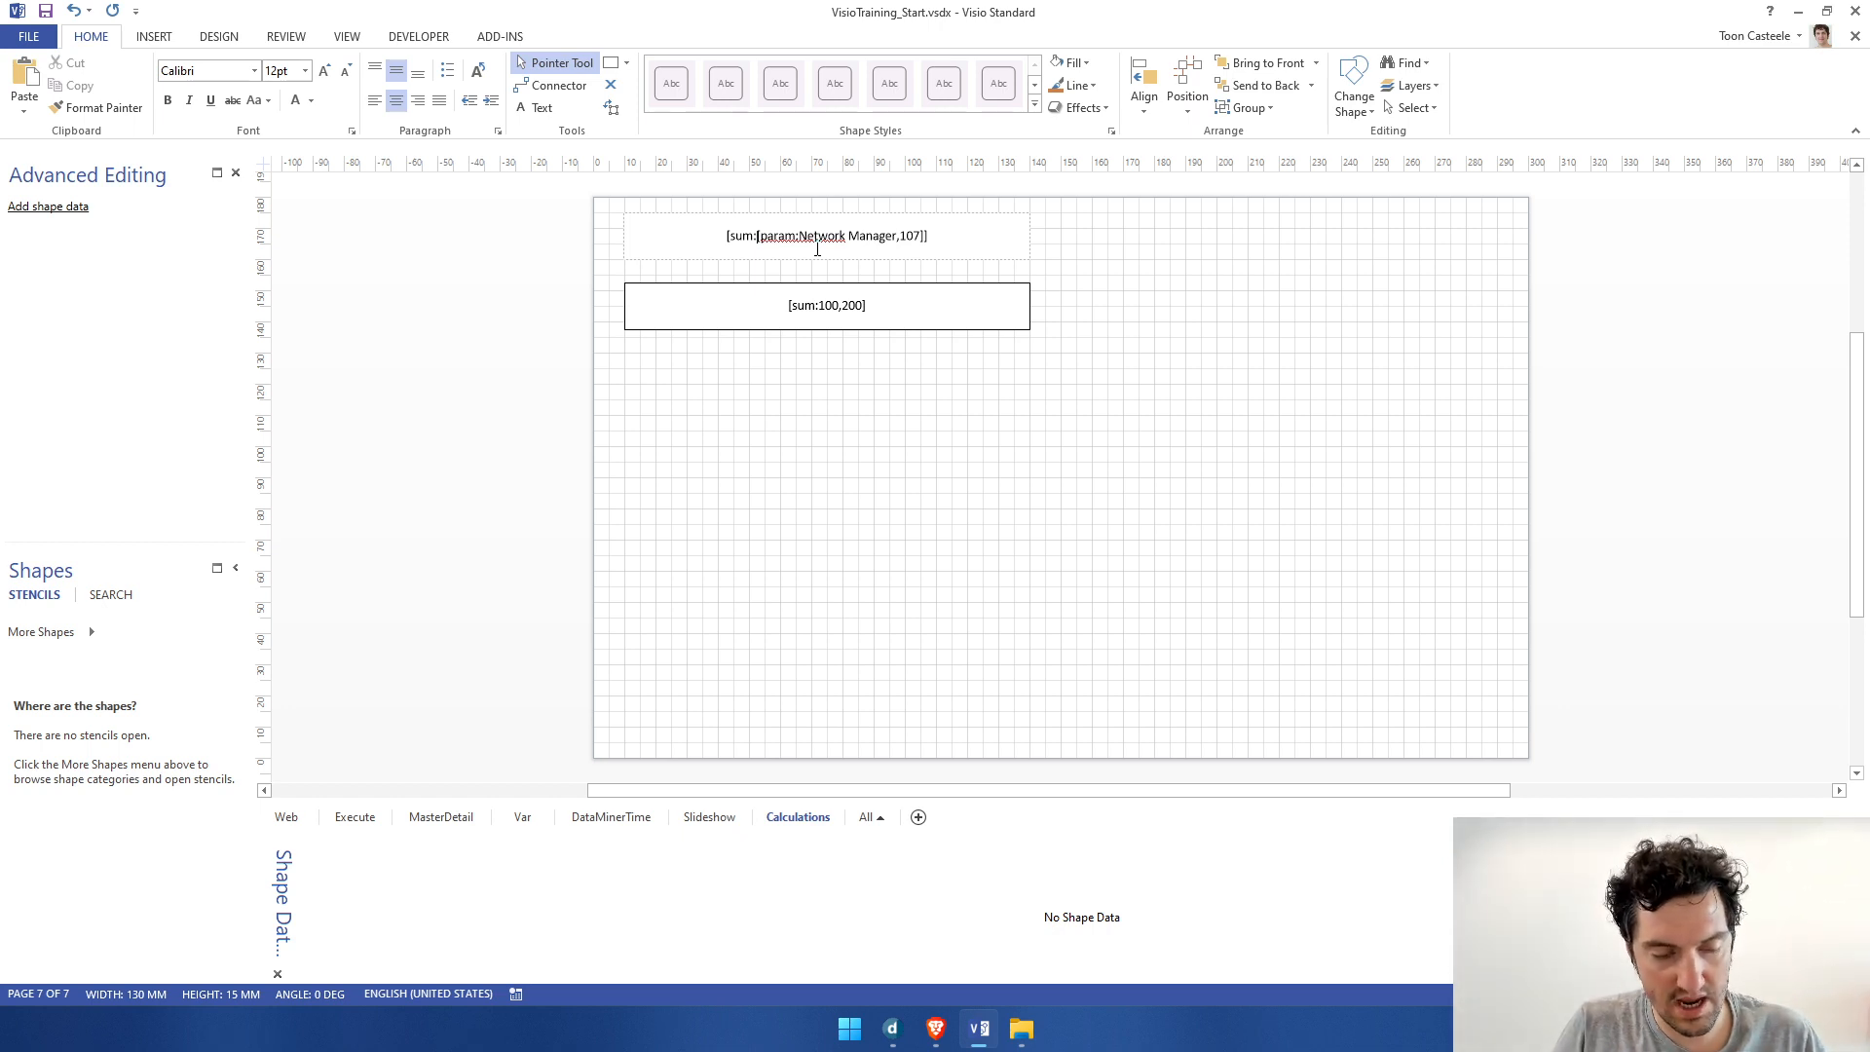
type("[sep")
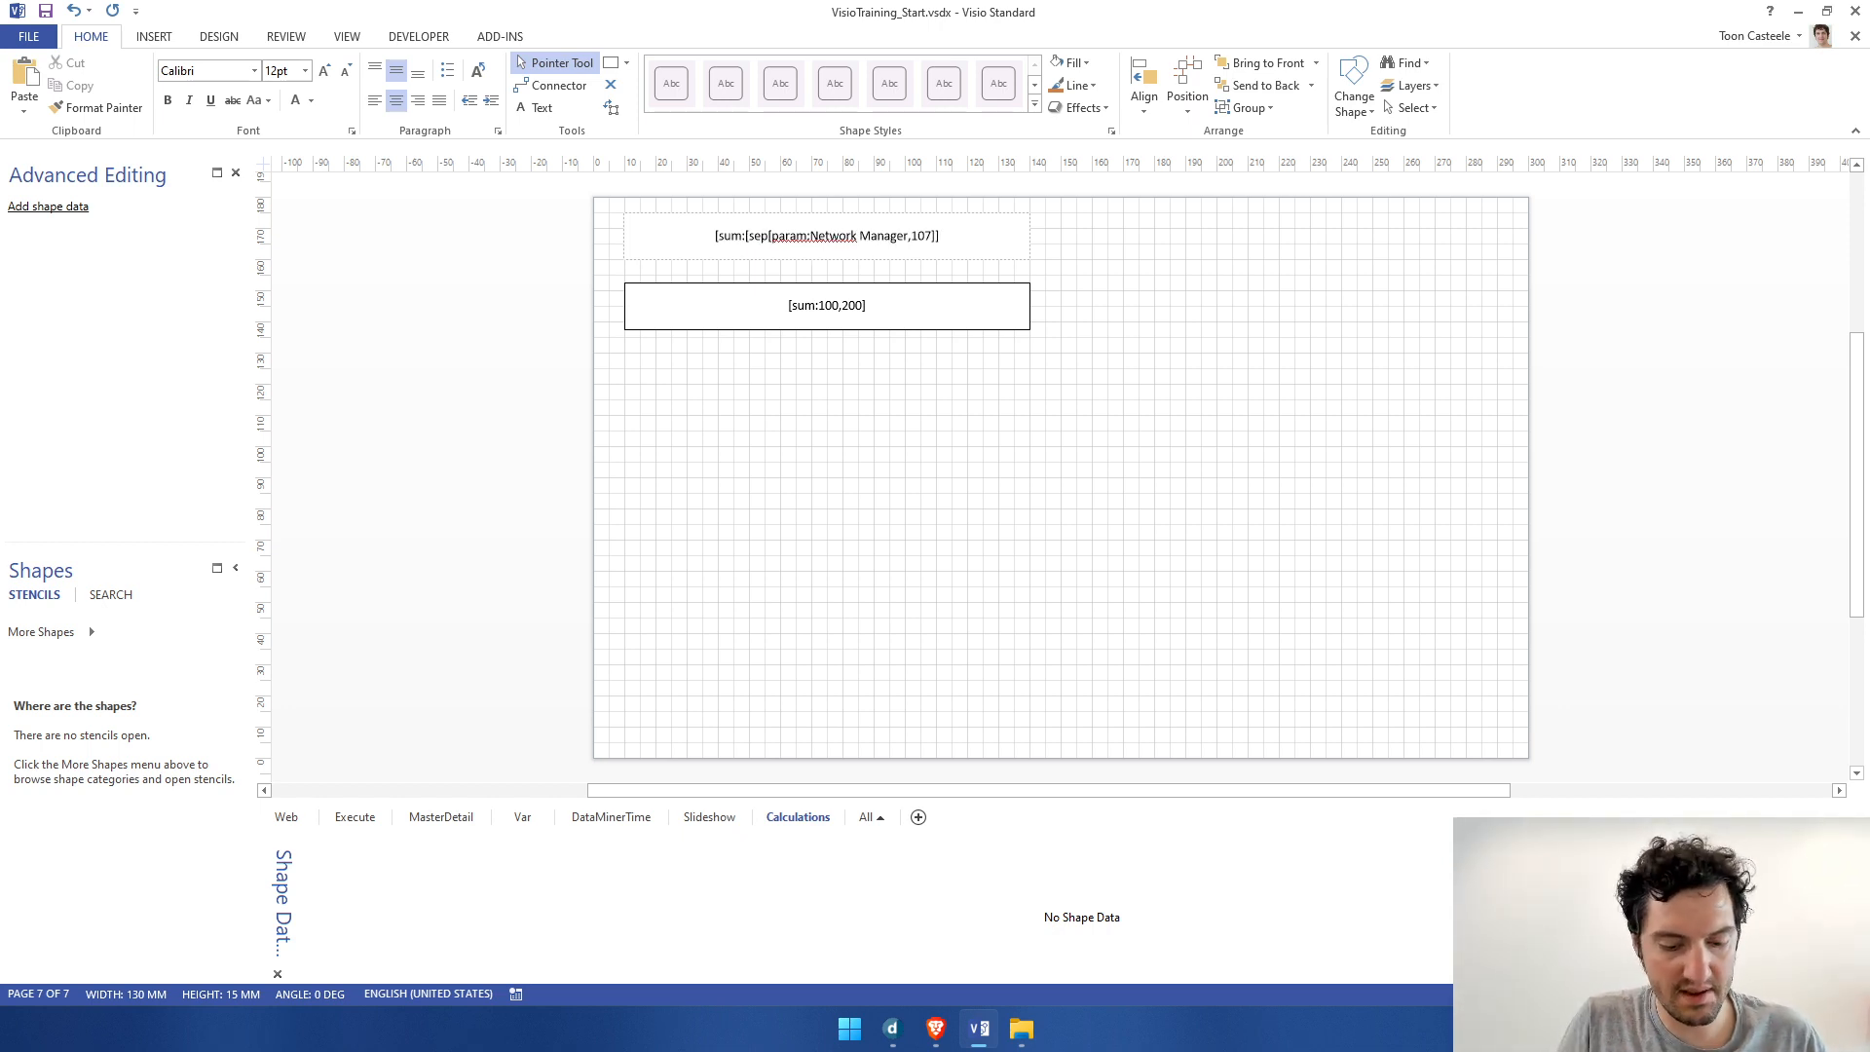
type(":")
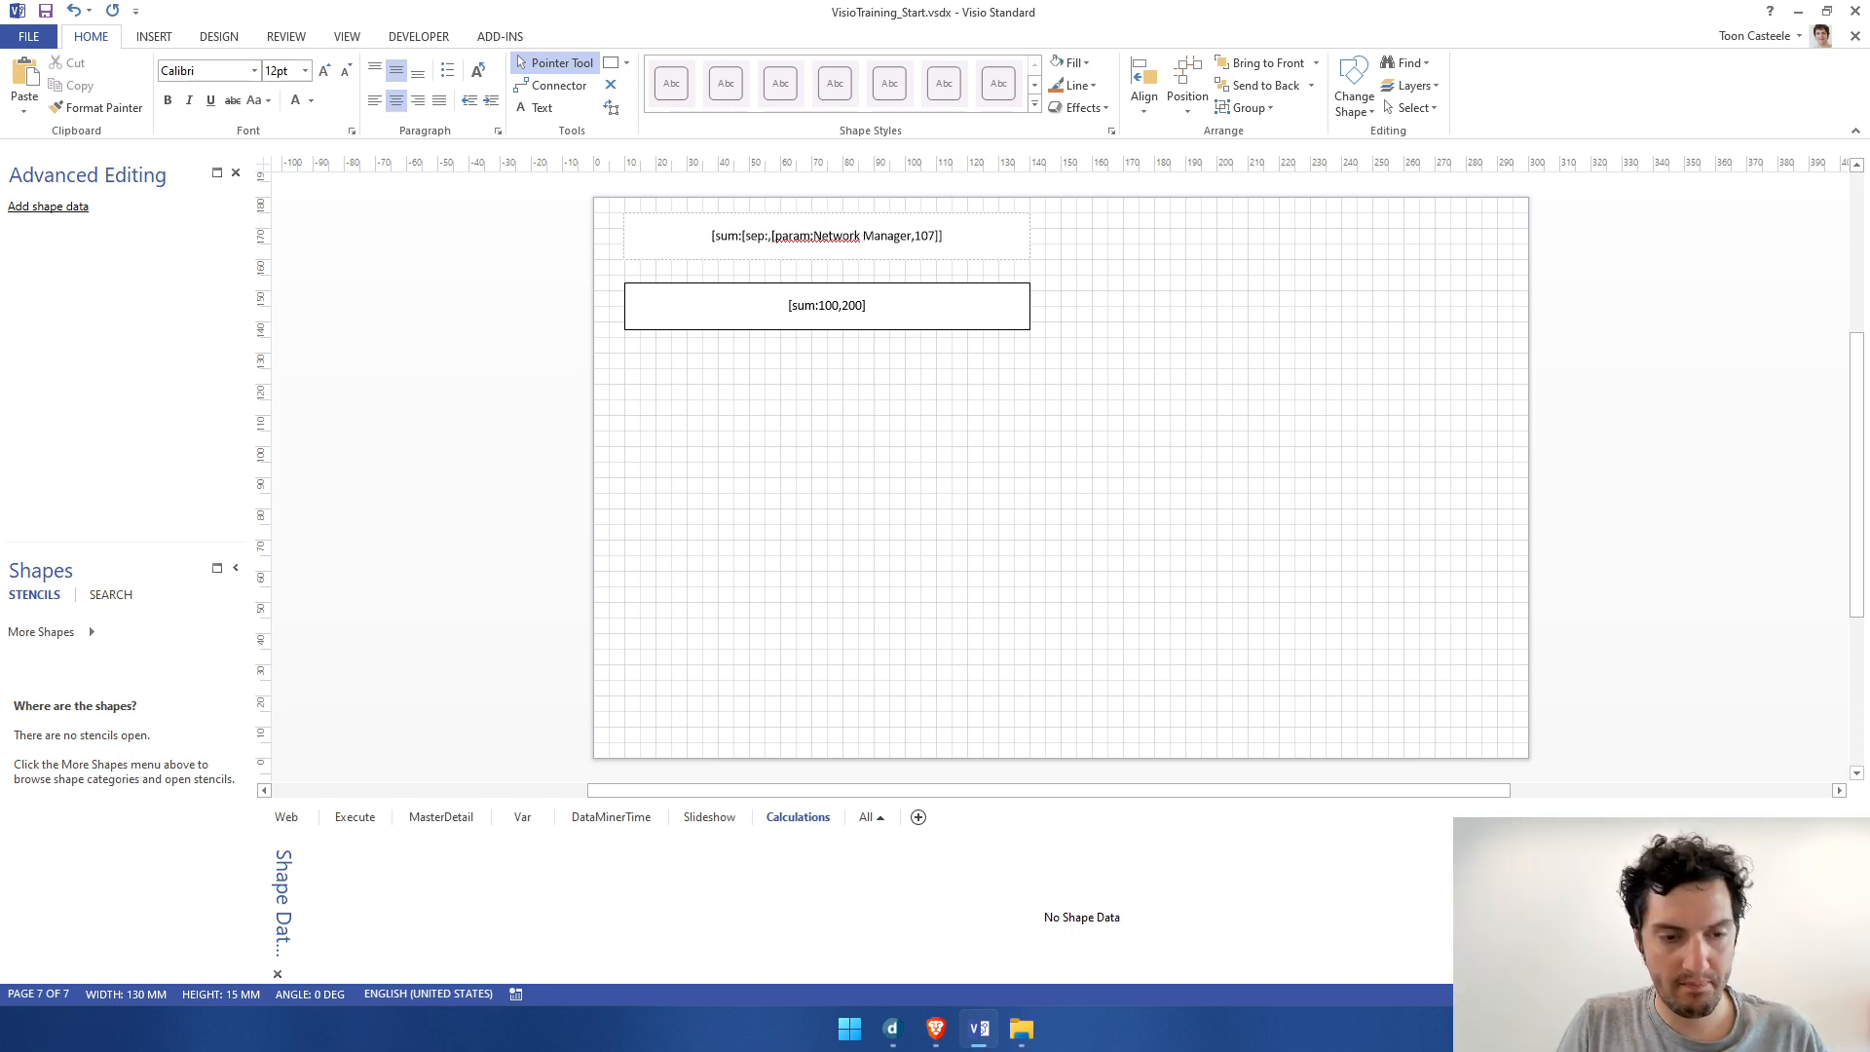
type(",|")
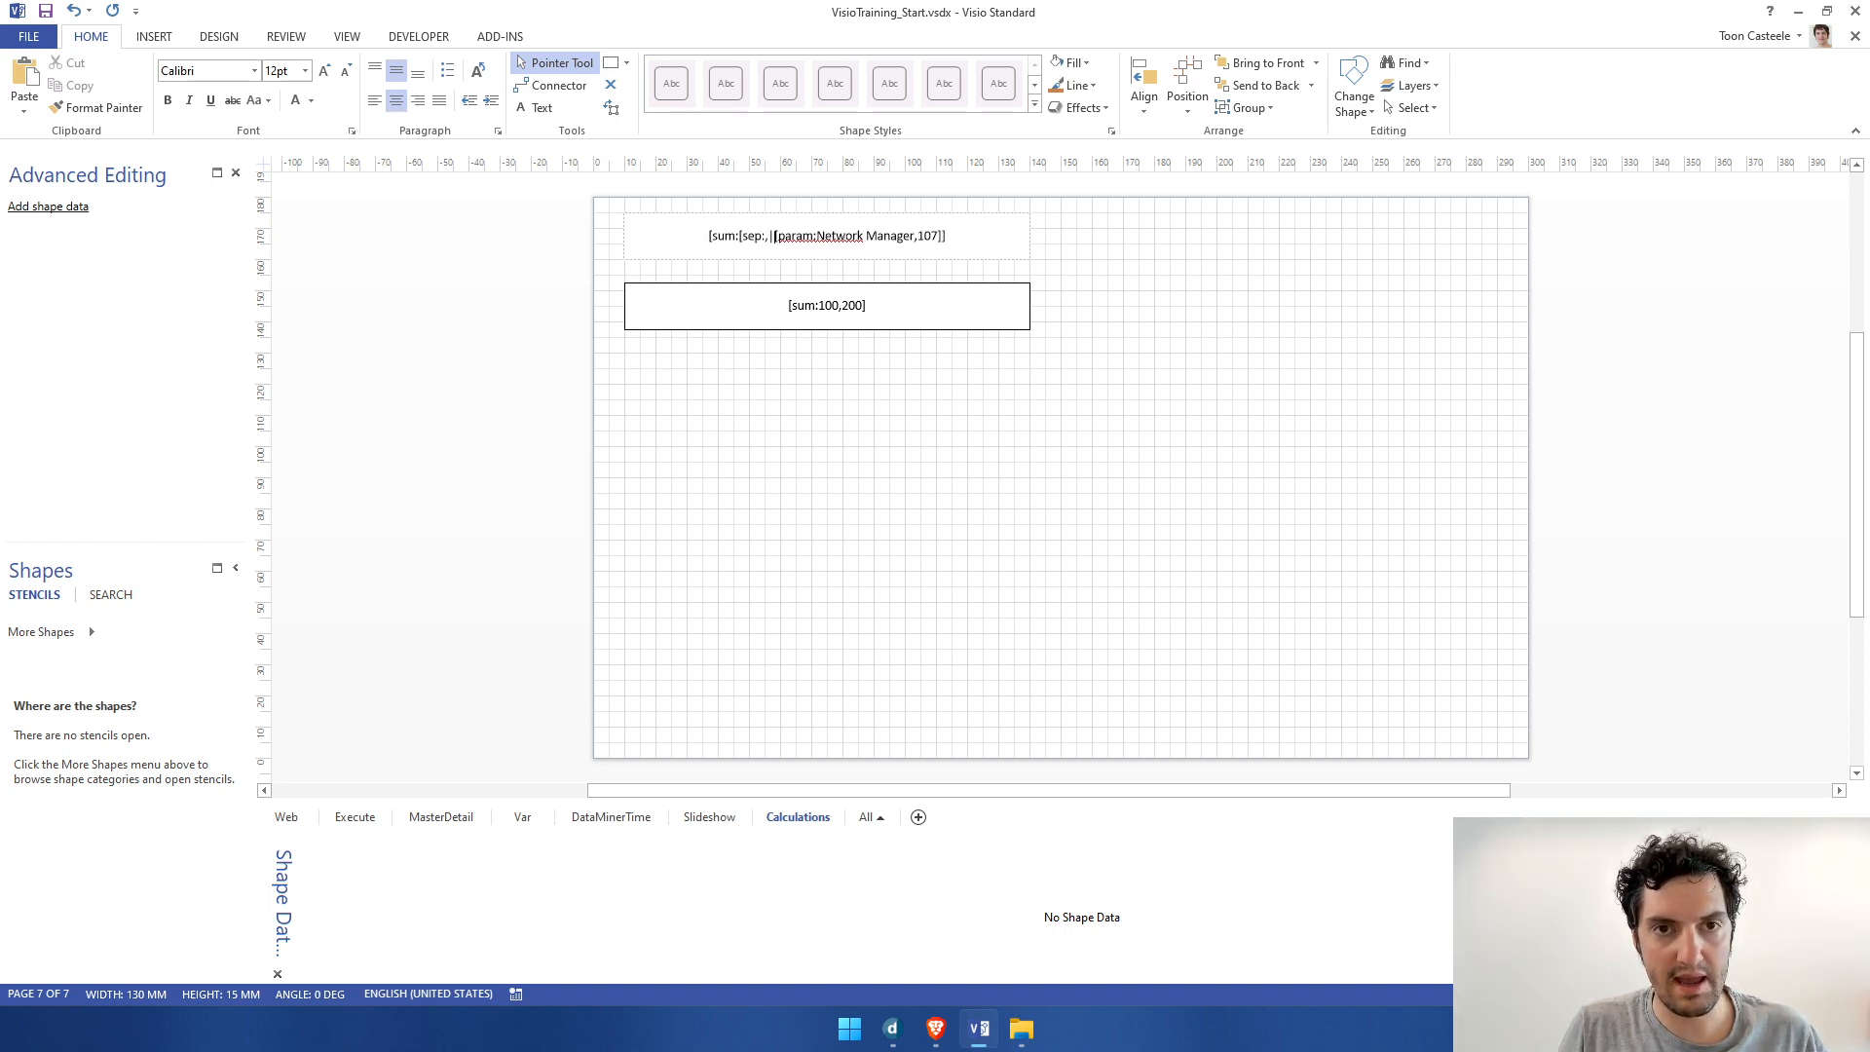
type("|")
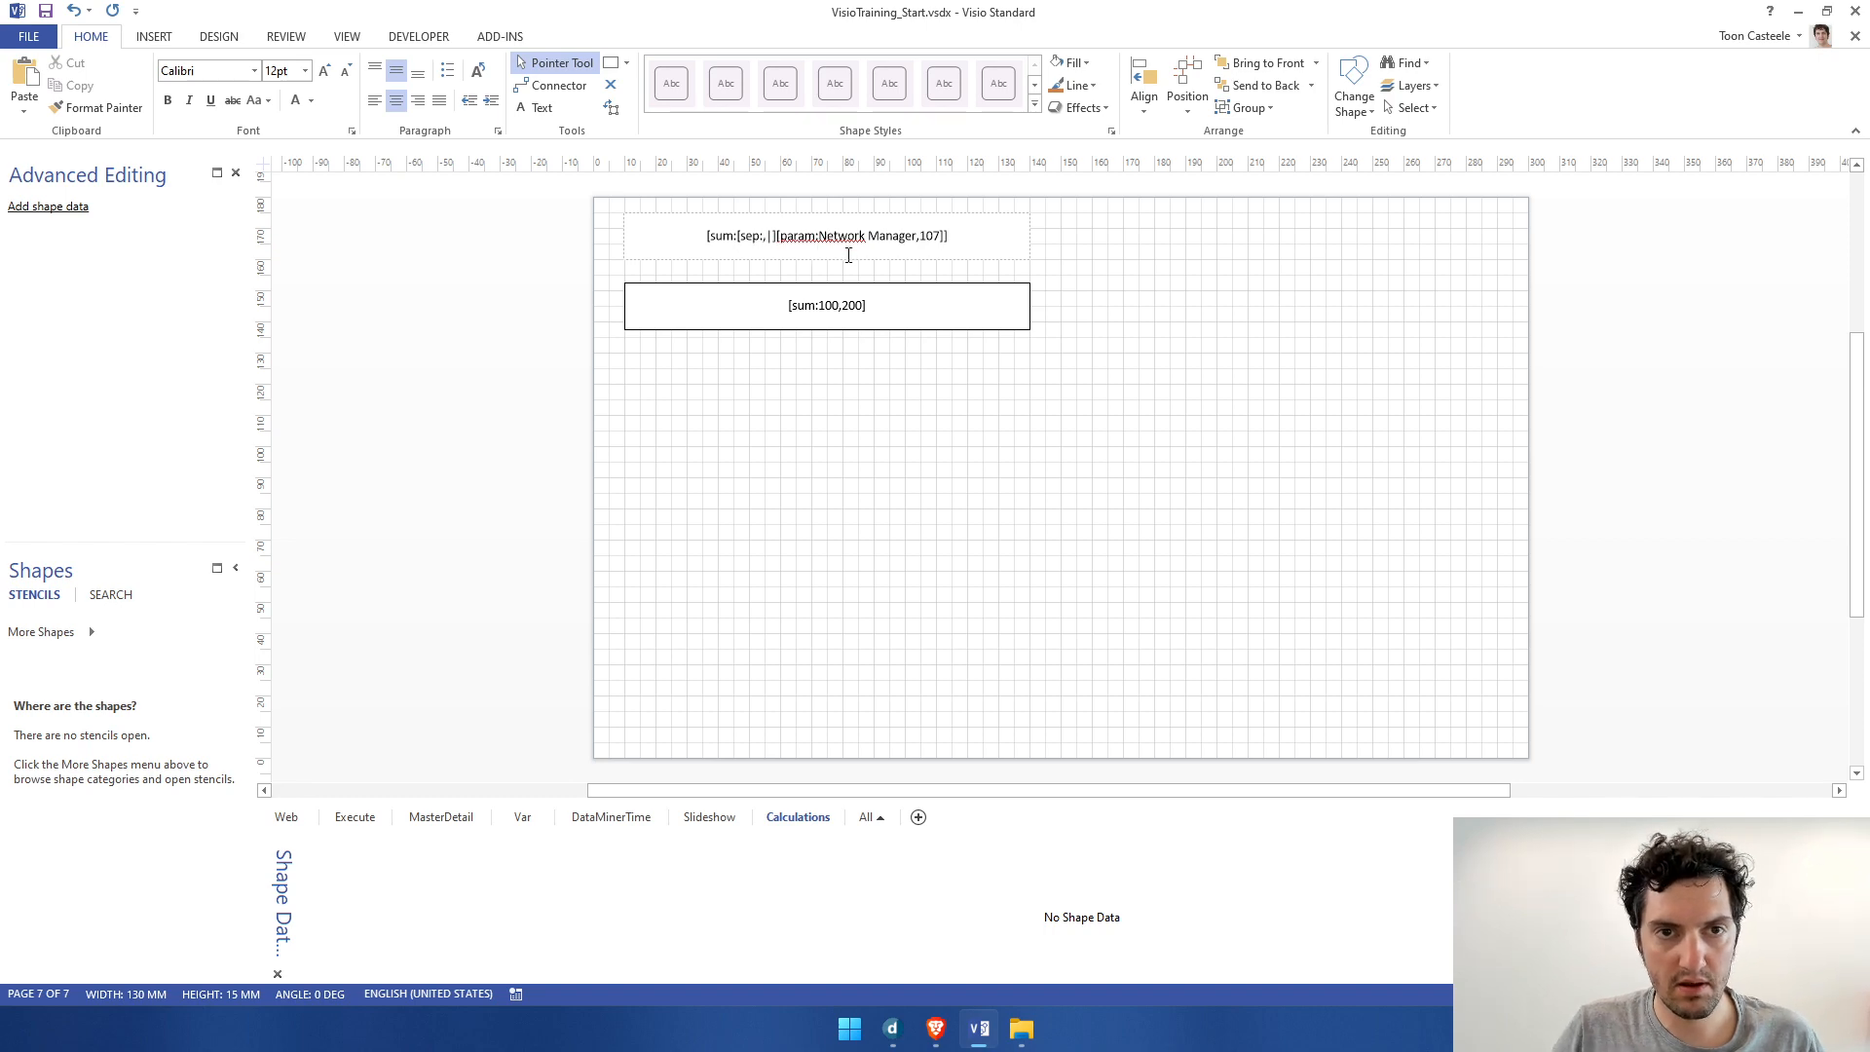
left_click(1155, 280)
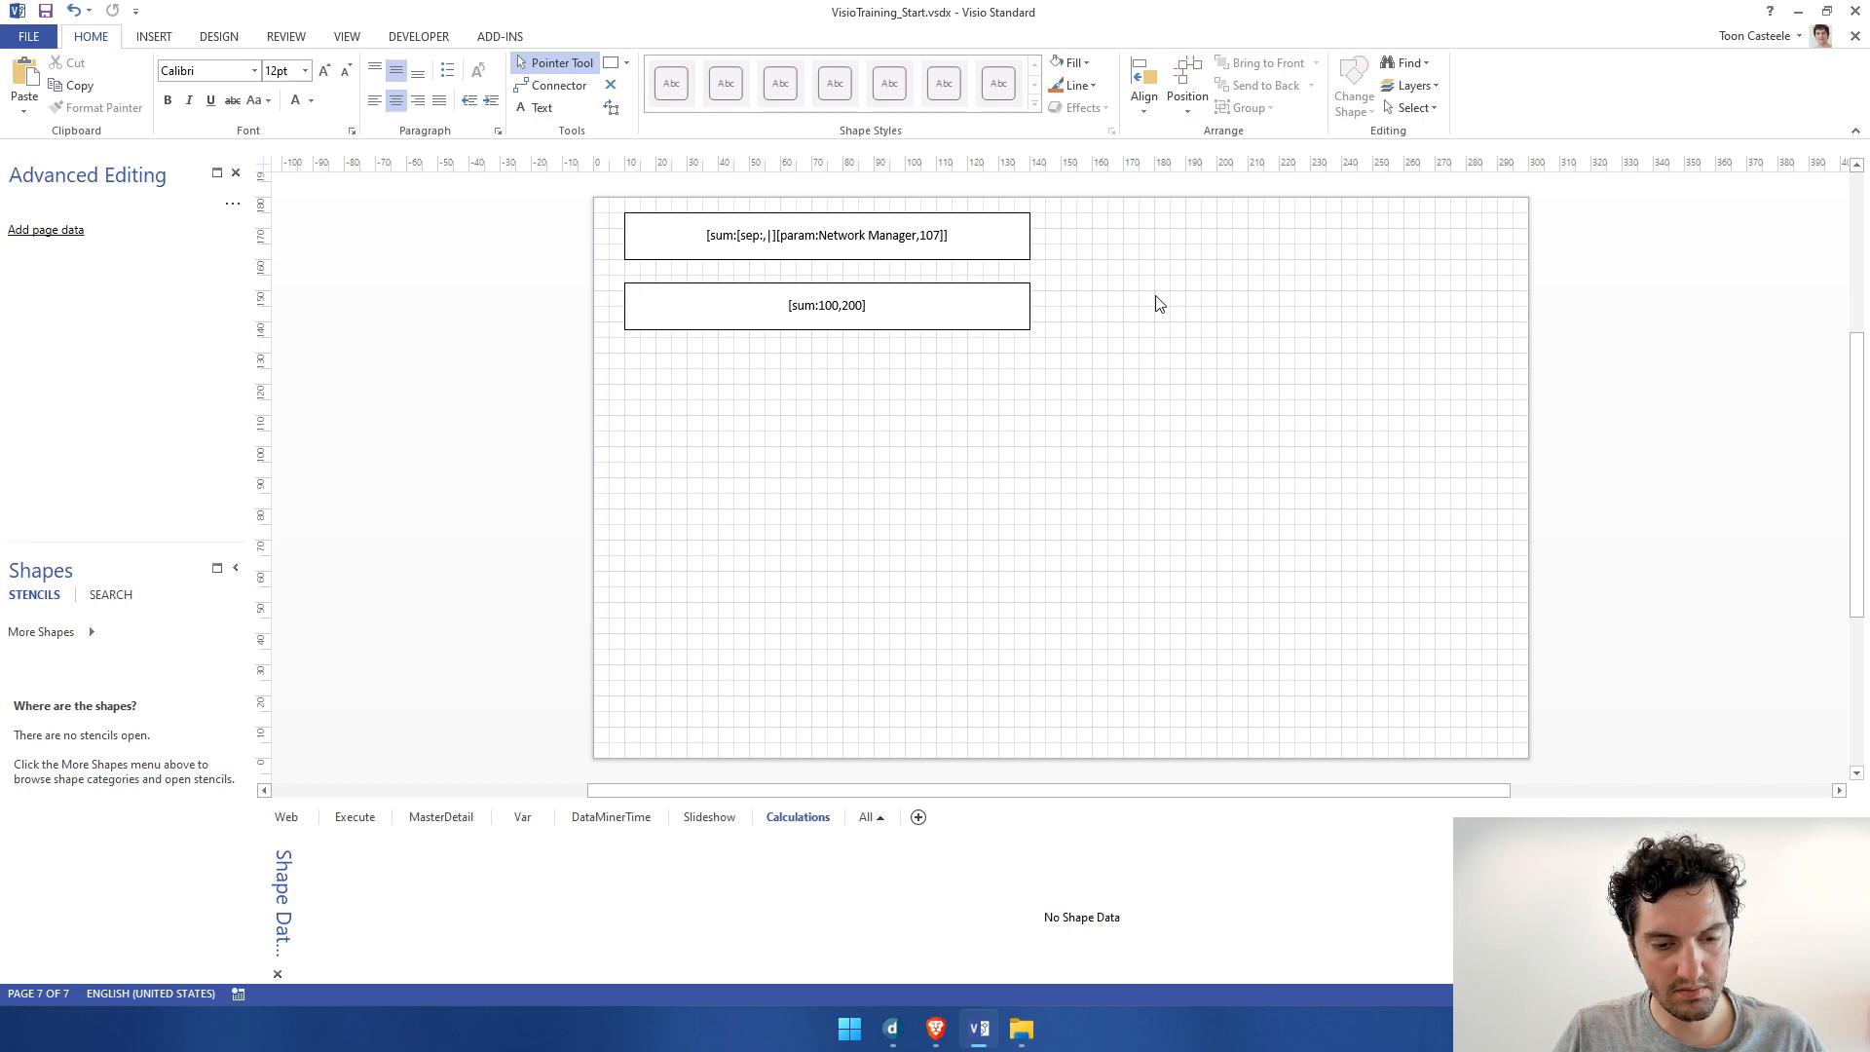
key("alt+Tab")
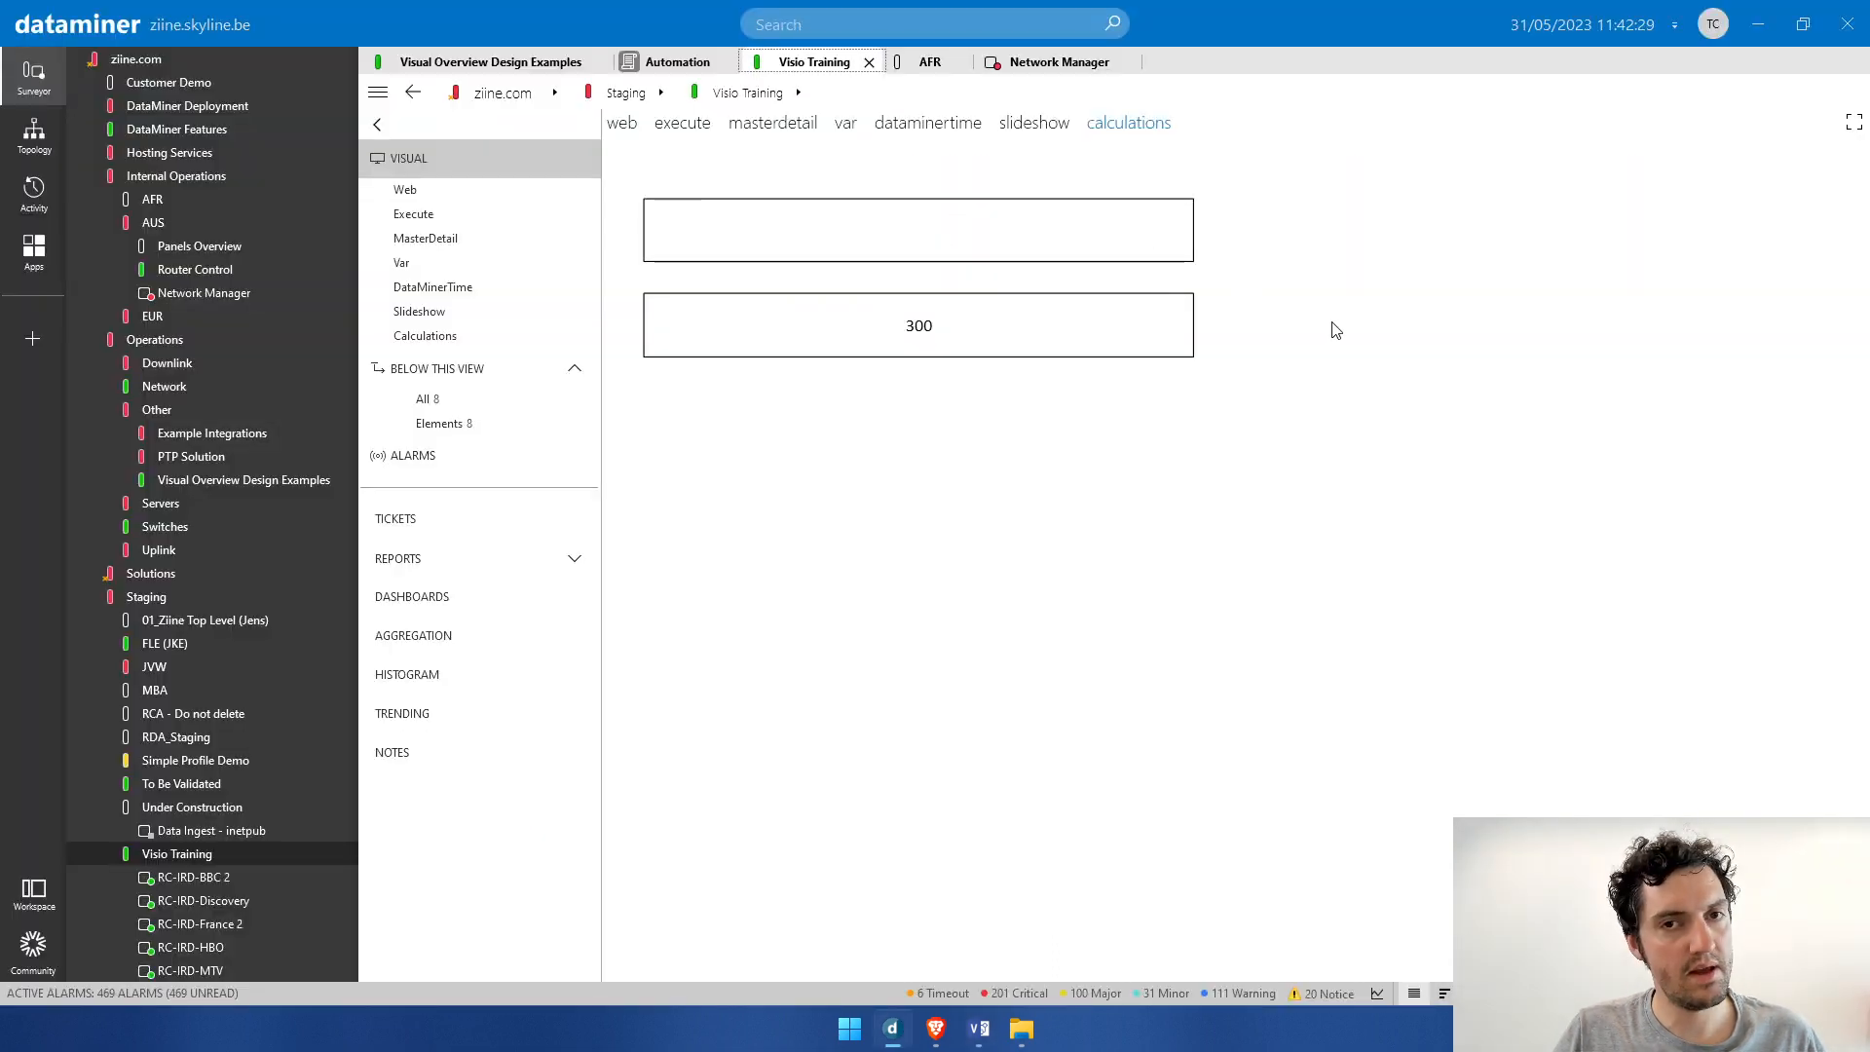
Step: Switch to Visio and review the upper rectangle's nested sum, sep and param placeholder text
key("alt+Tab")
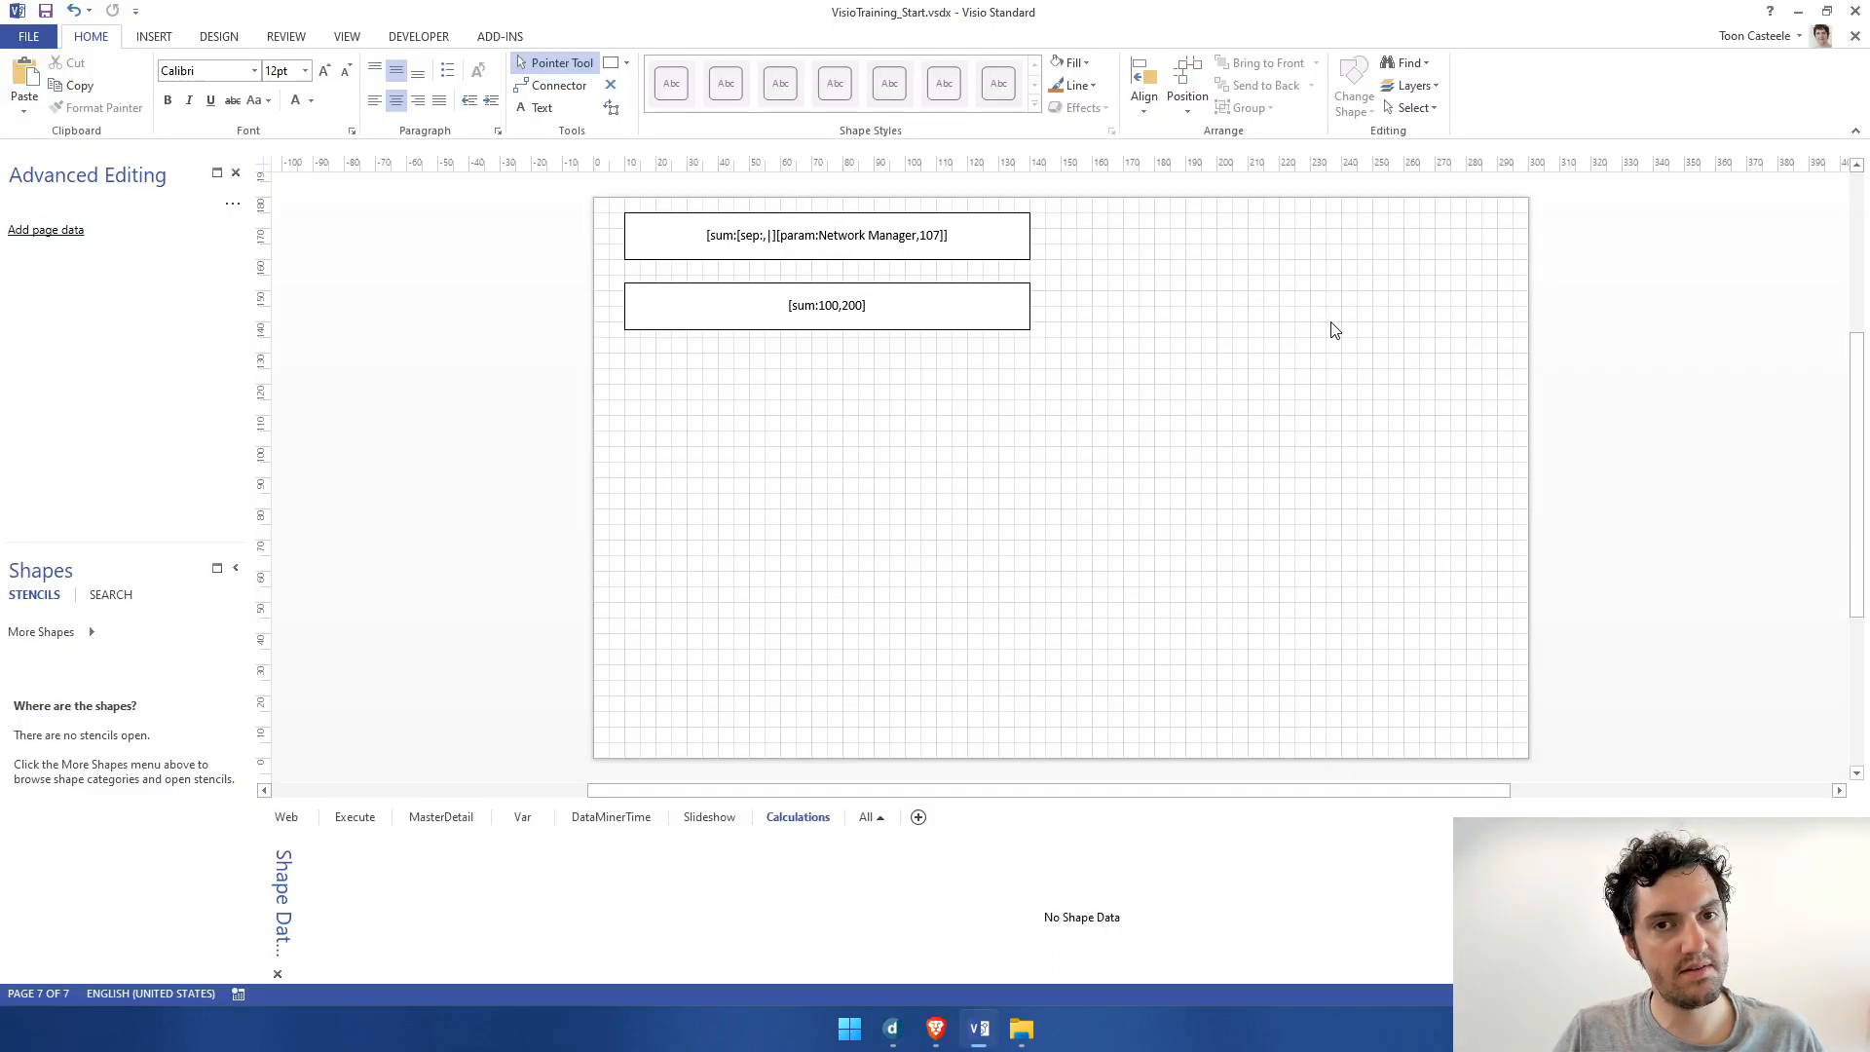
double_click(820, 240)
left_click(908, 237)
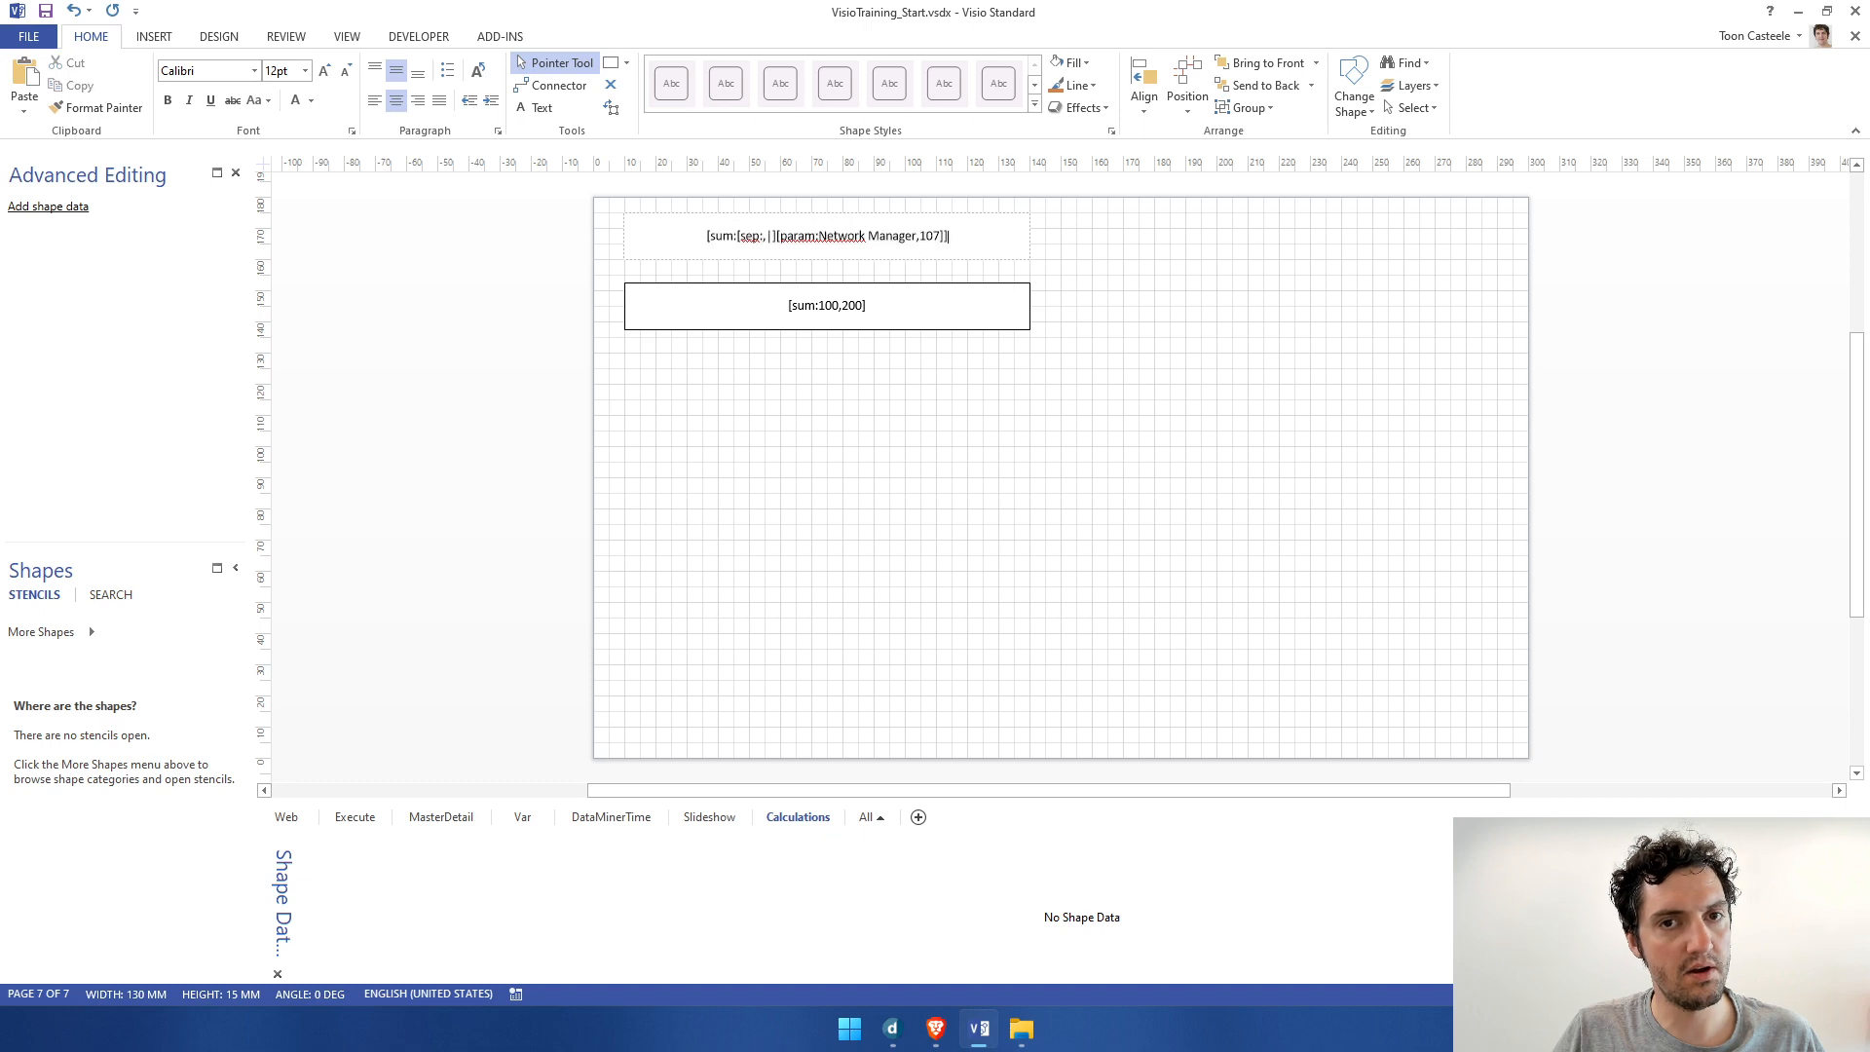
left_click(1161, 331)
Step: Switch to the browser and read the [Sum:X,Y,Z] section of the placeholders documentation, including its datetime and time span support
key("alt+Tab")
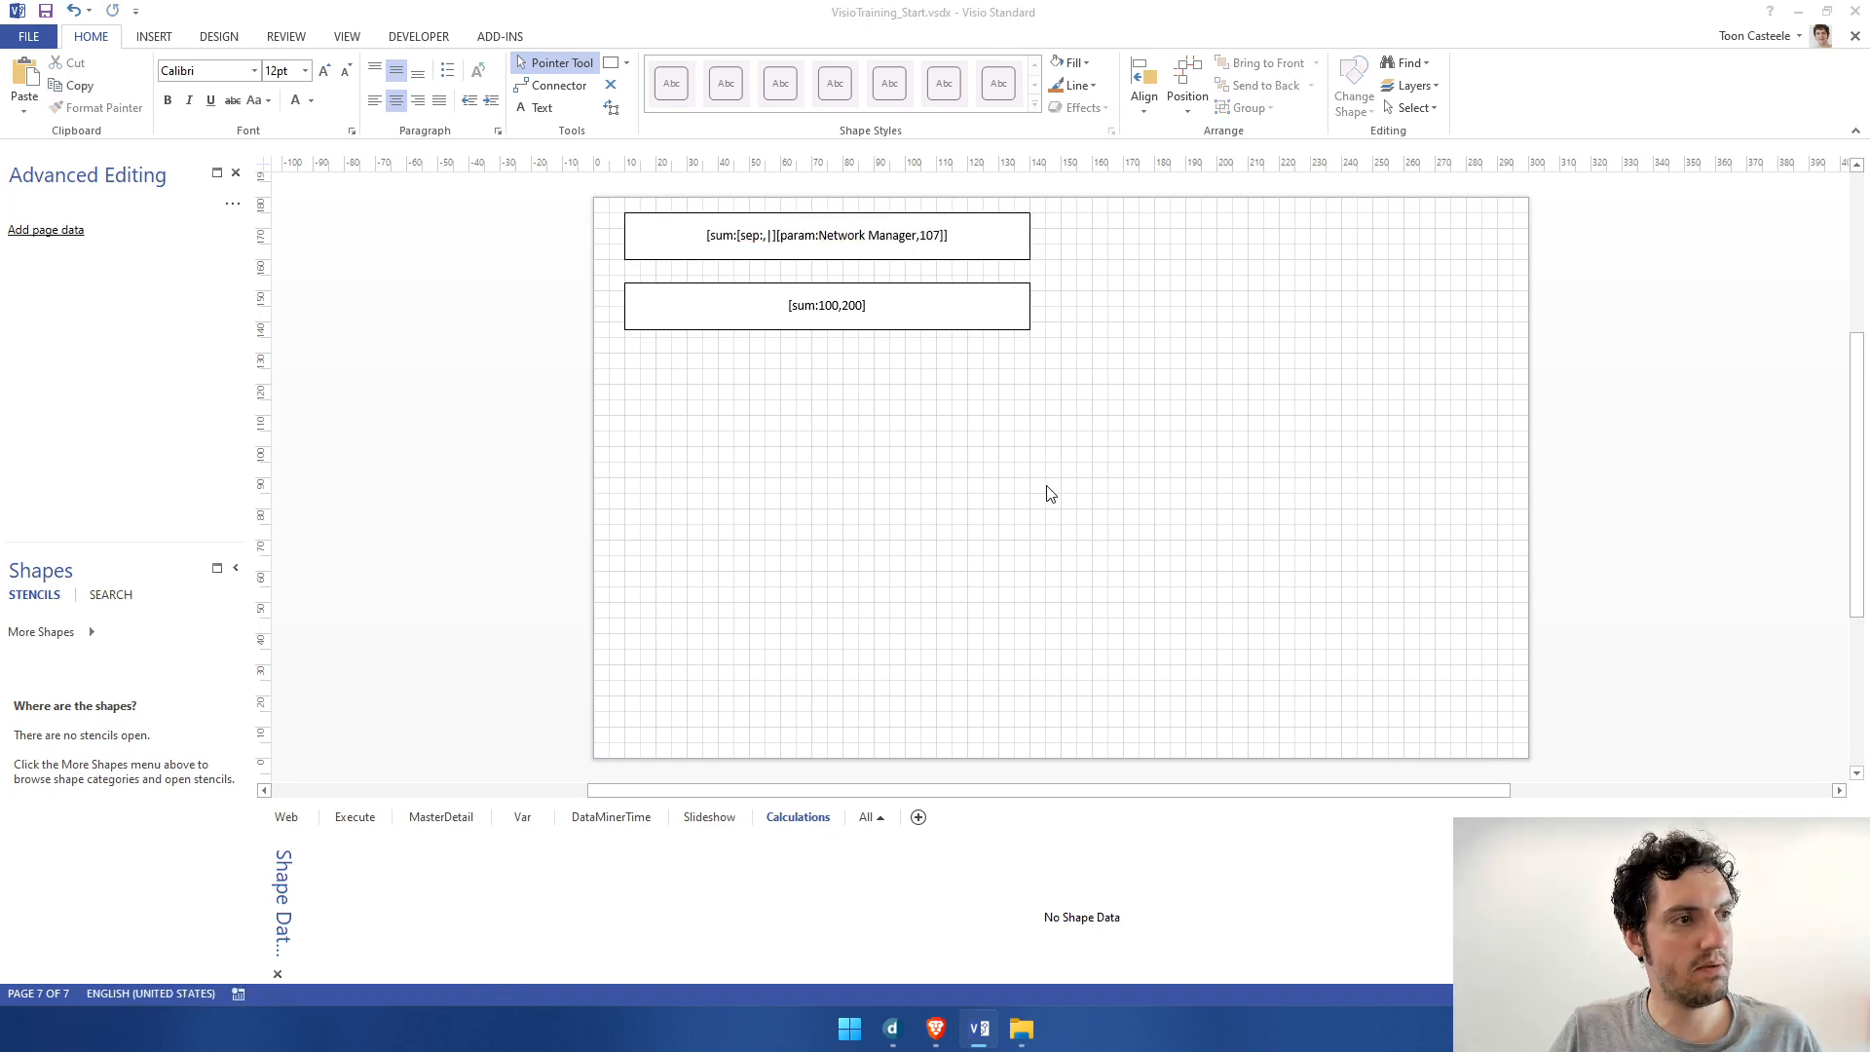
scroll(880, 580, "down", 10)
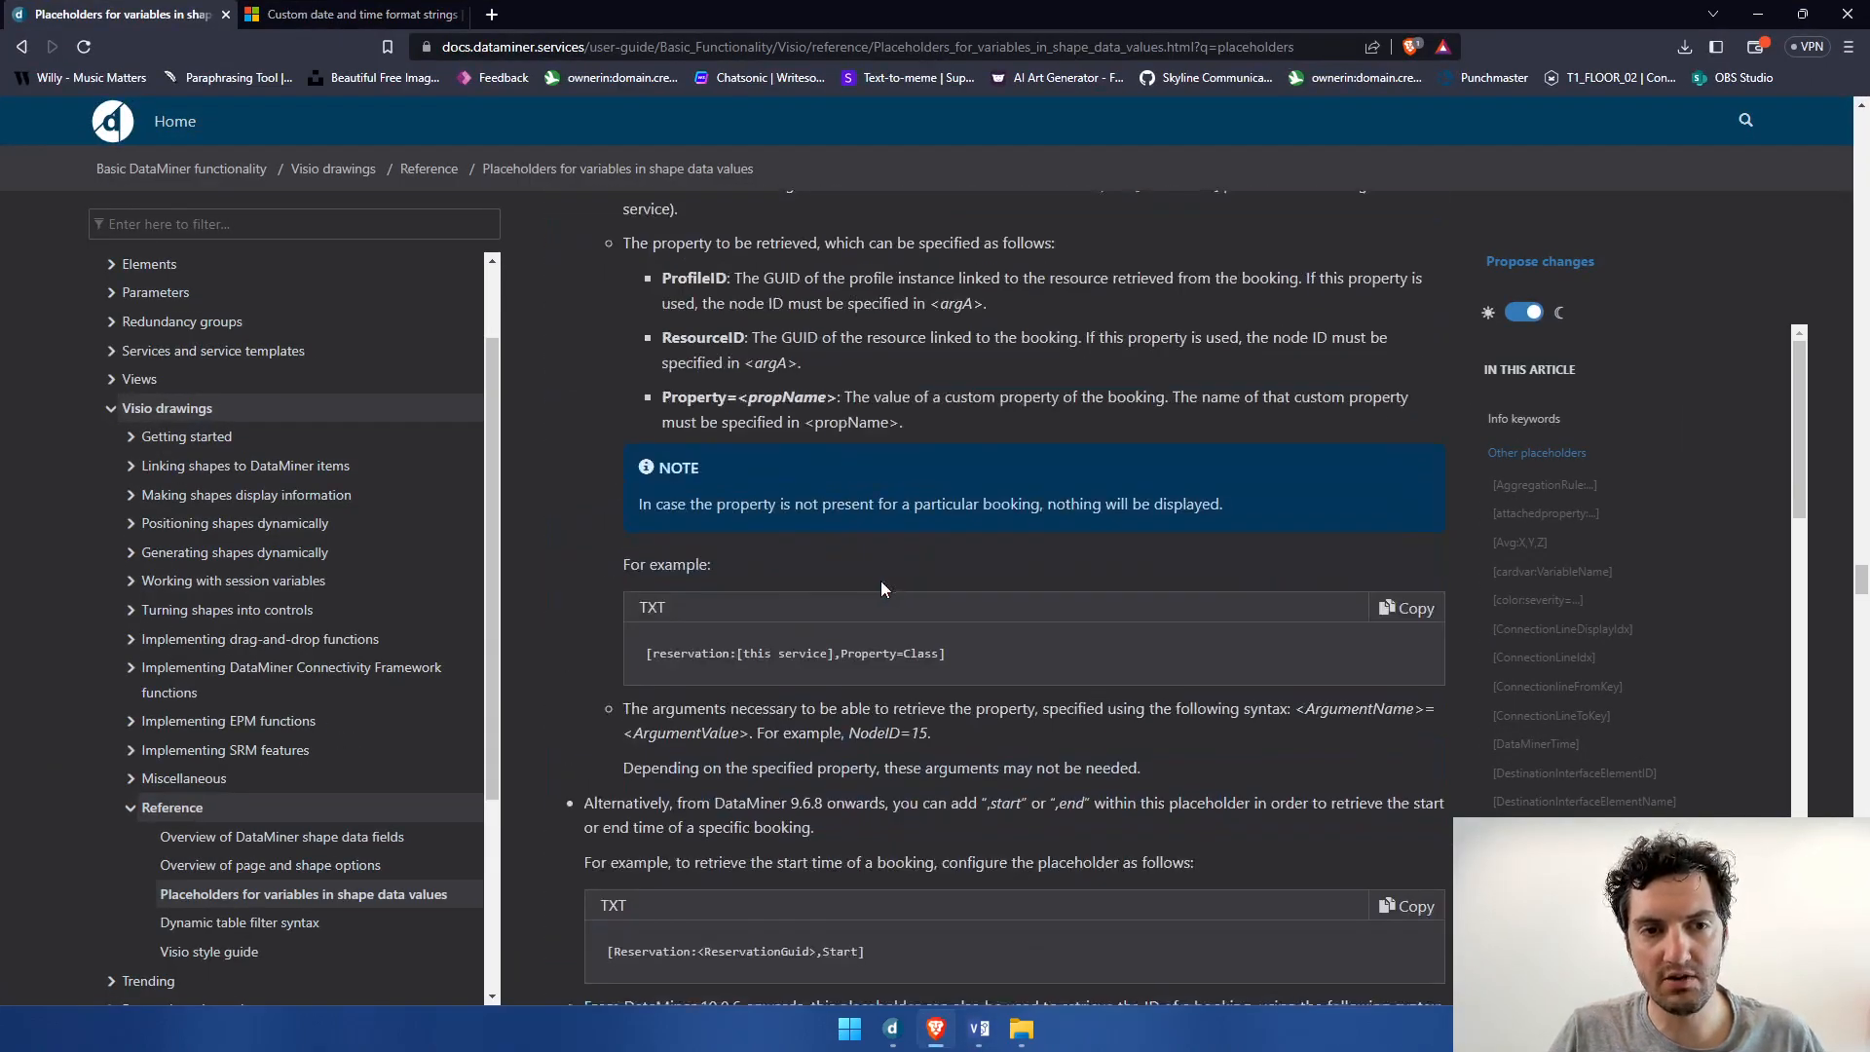
scroll(881, 580, "down", 15)
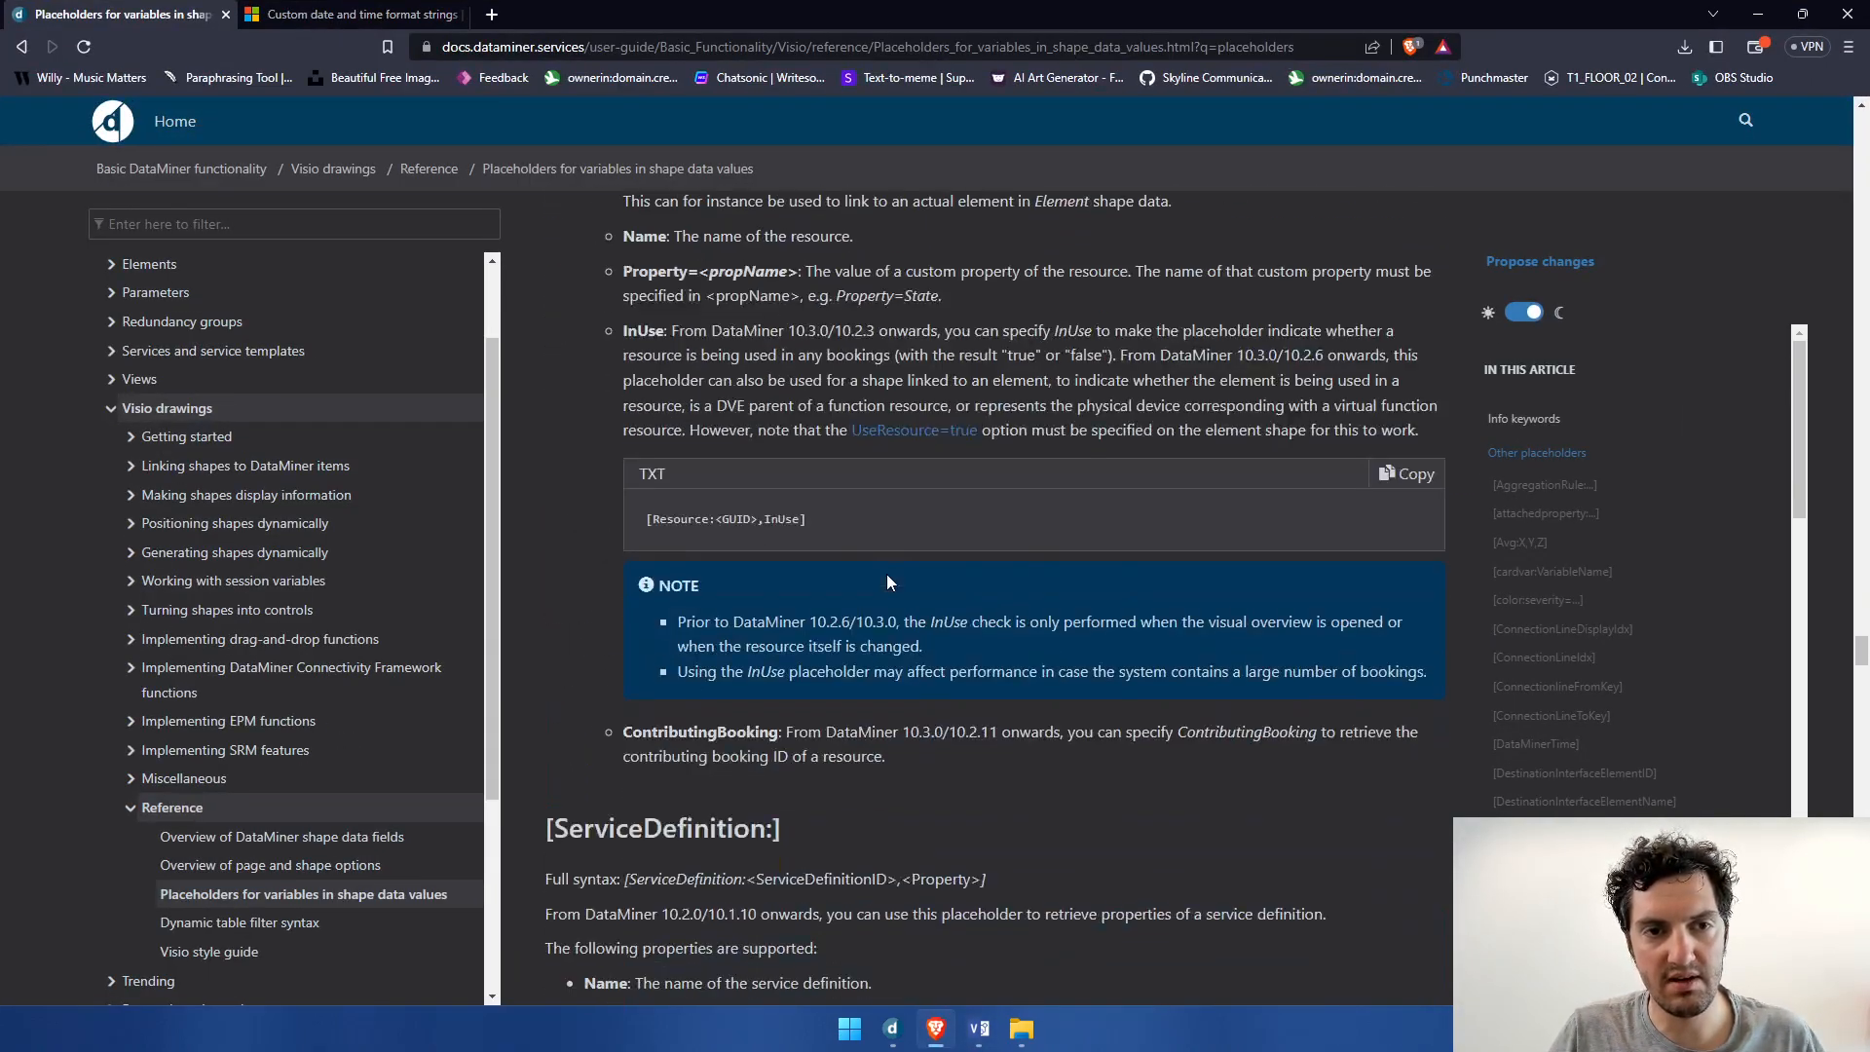
scroll(886, 582, "down", 10)
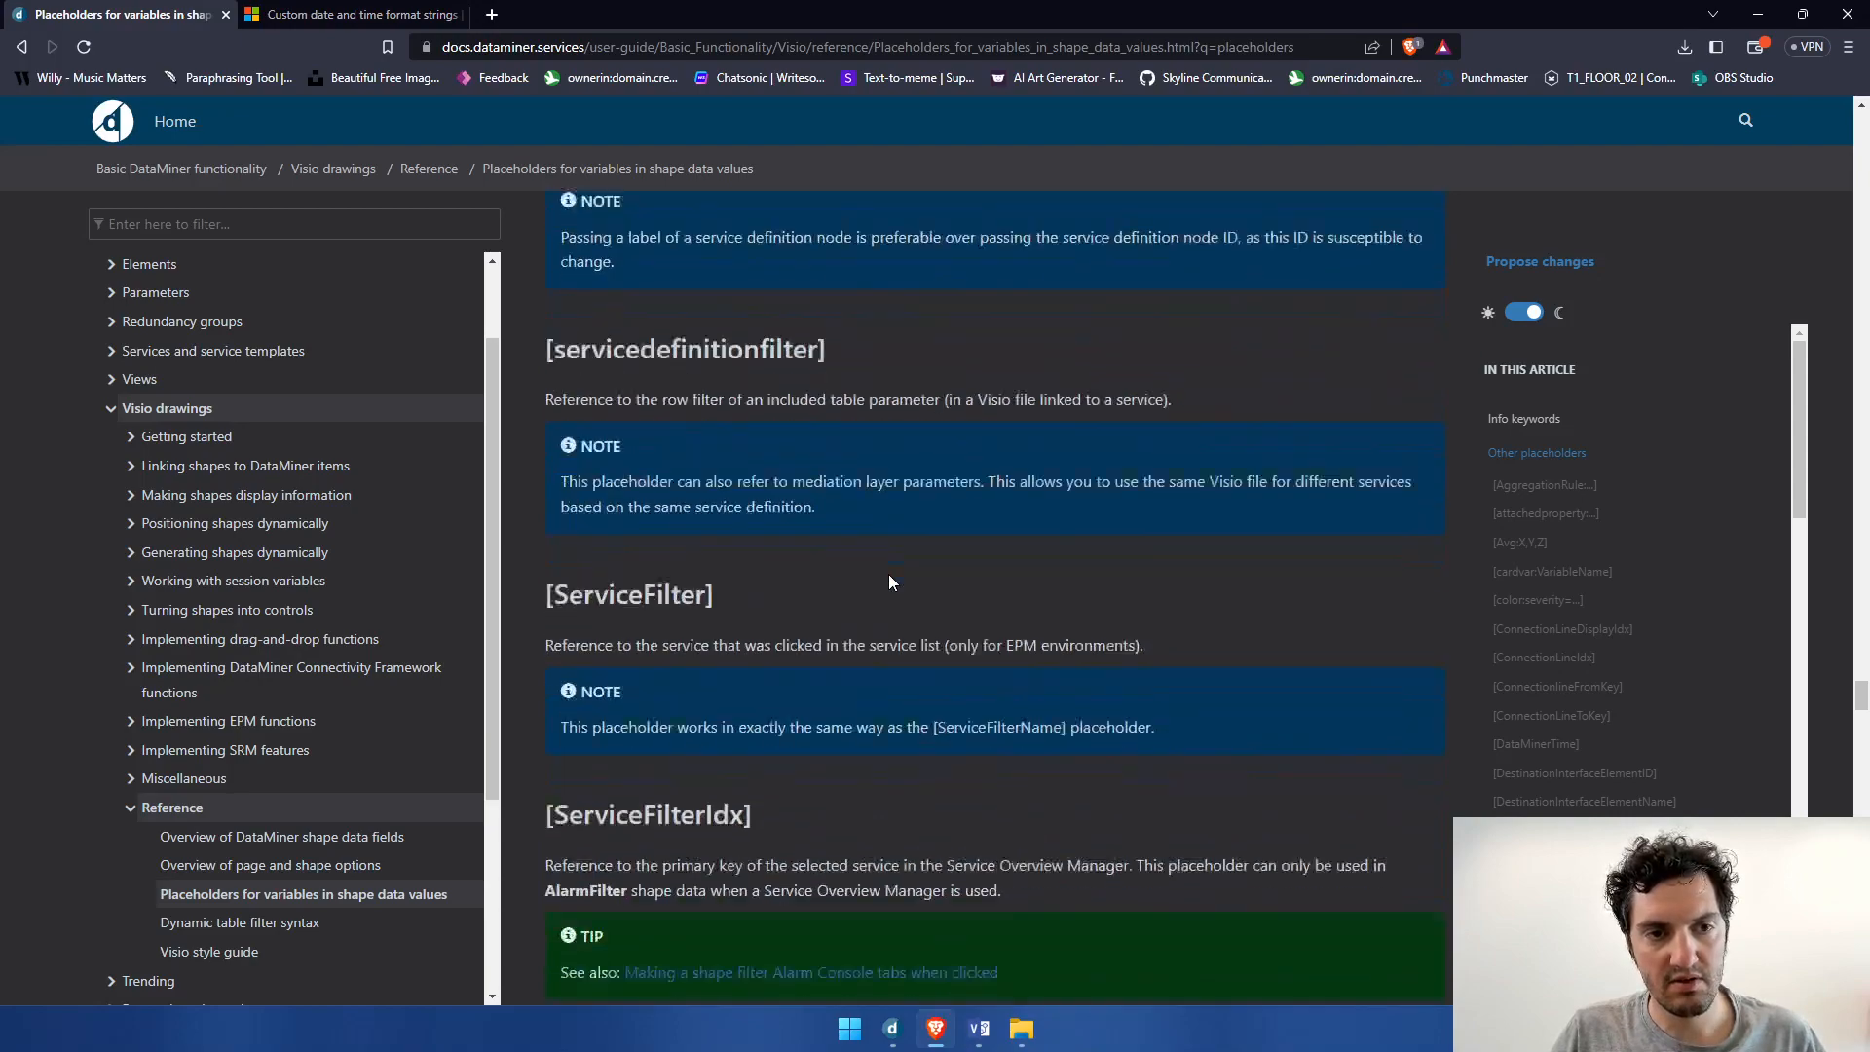
scroll(889, 582, "down", 15)
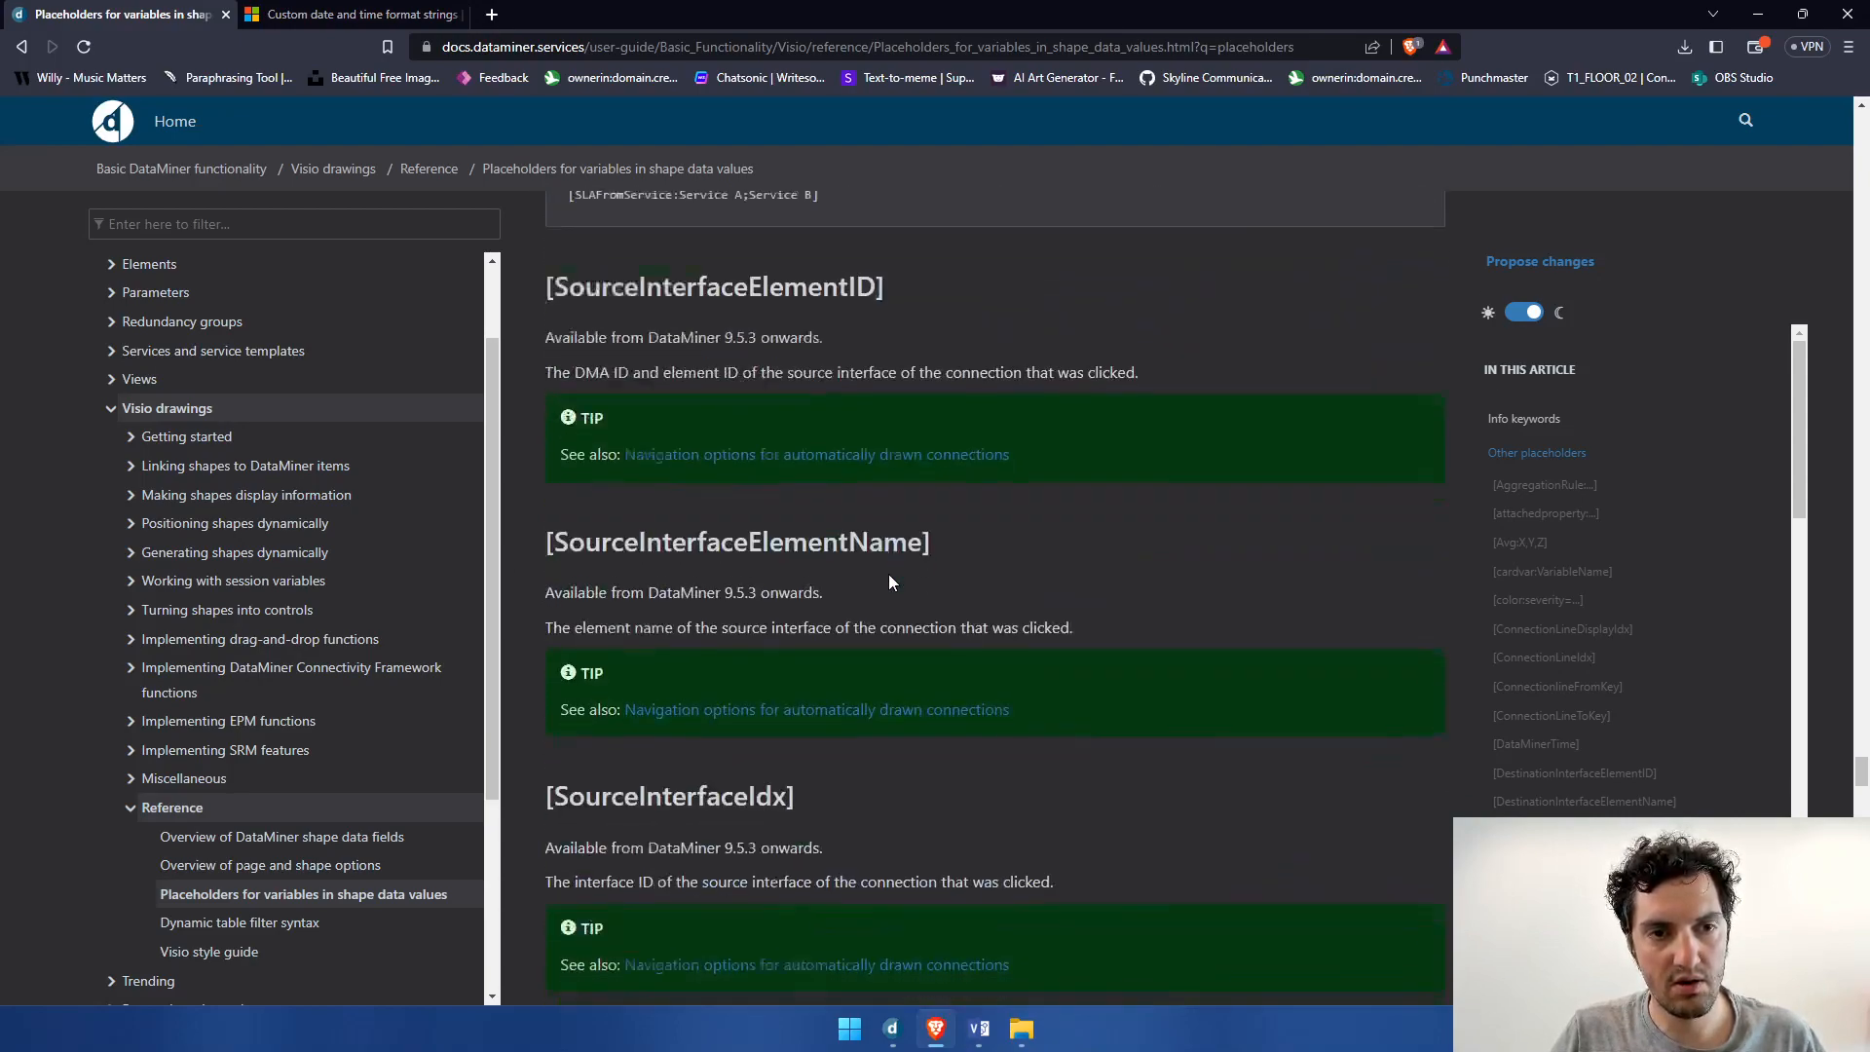
scroll(889, 575, "down", 15)
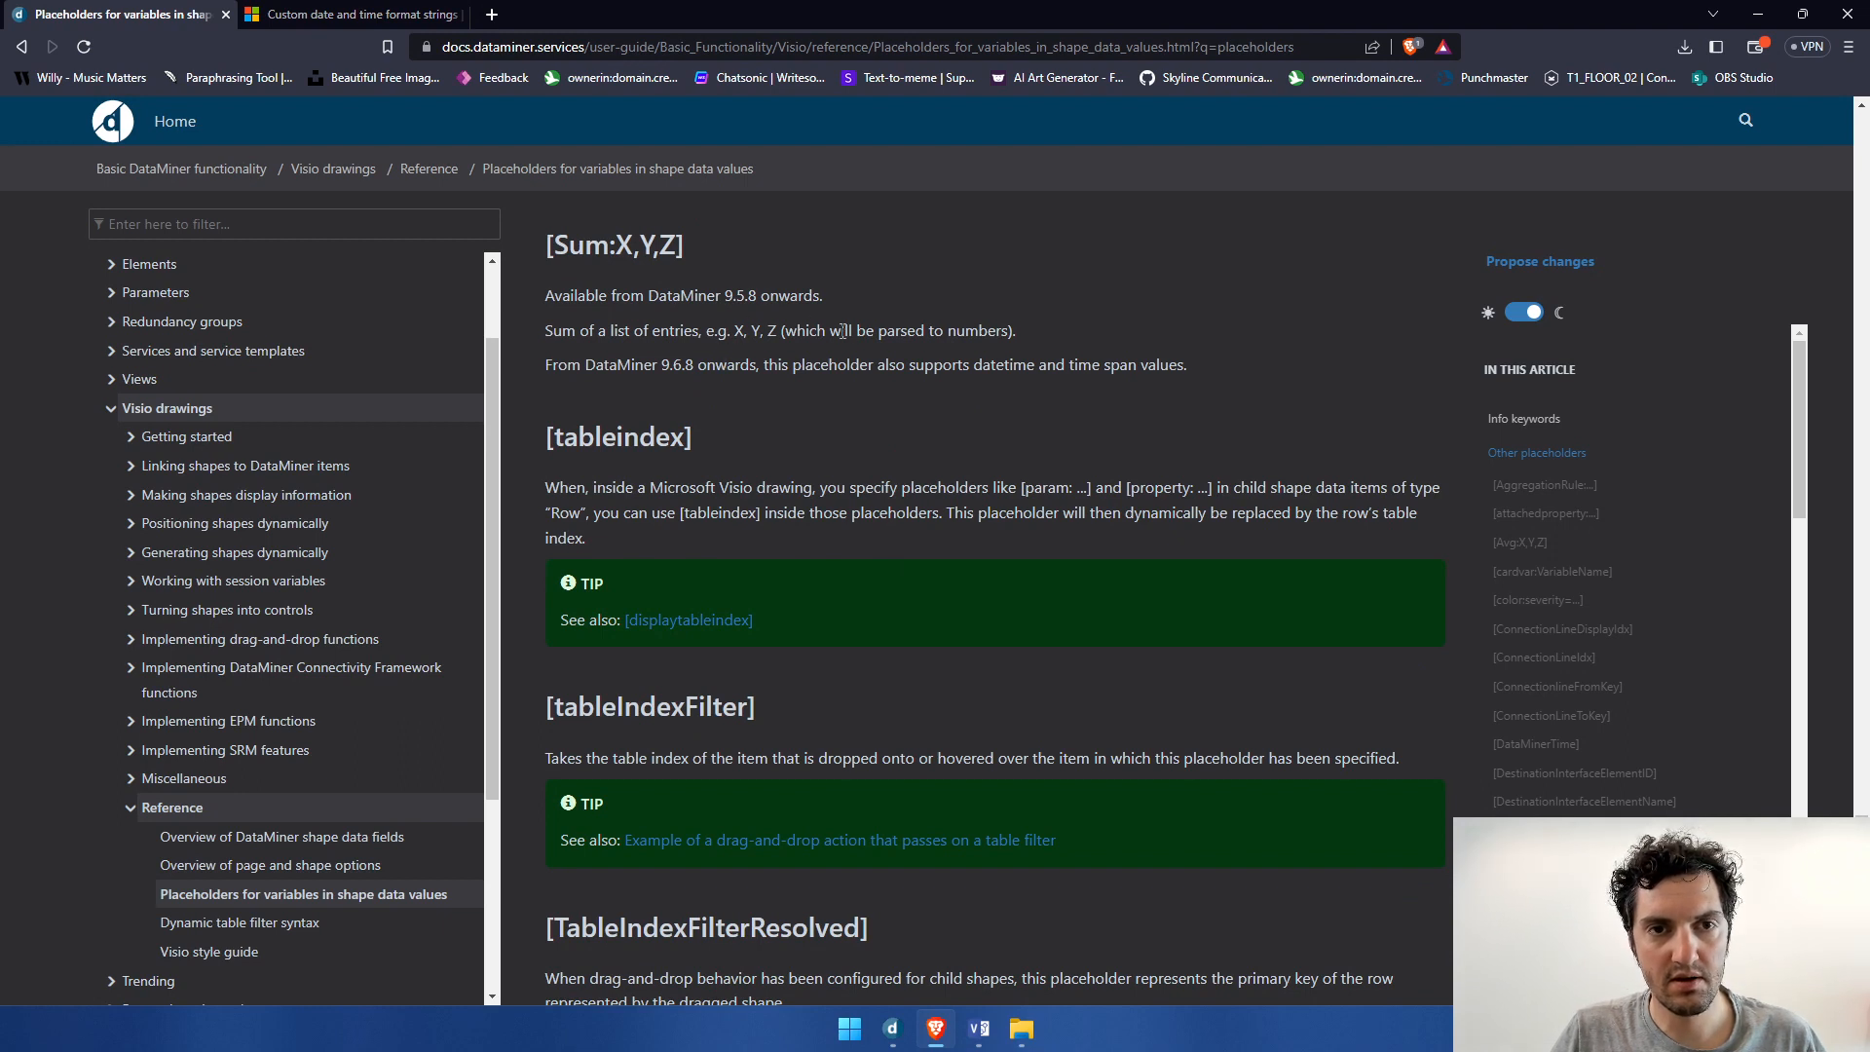
left_click_drag(1194, 392, 605, 330)
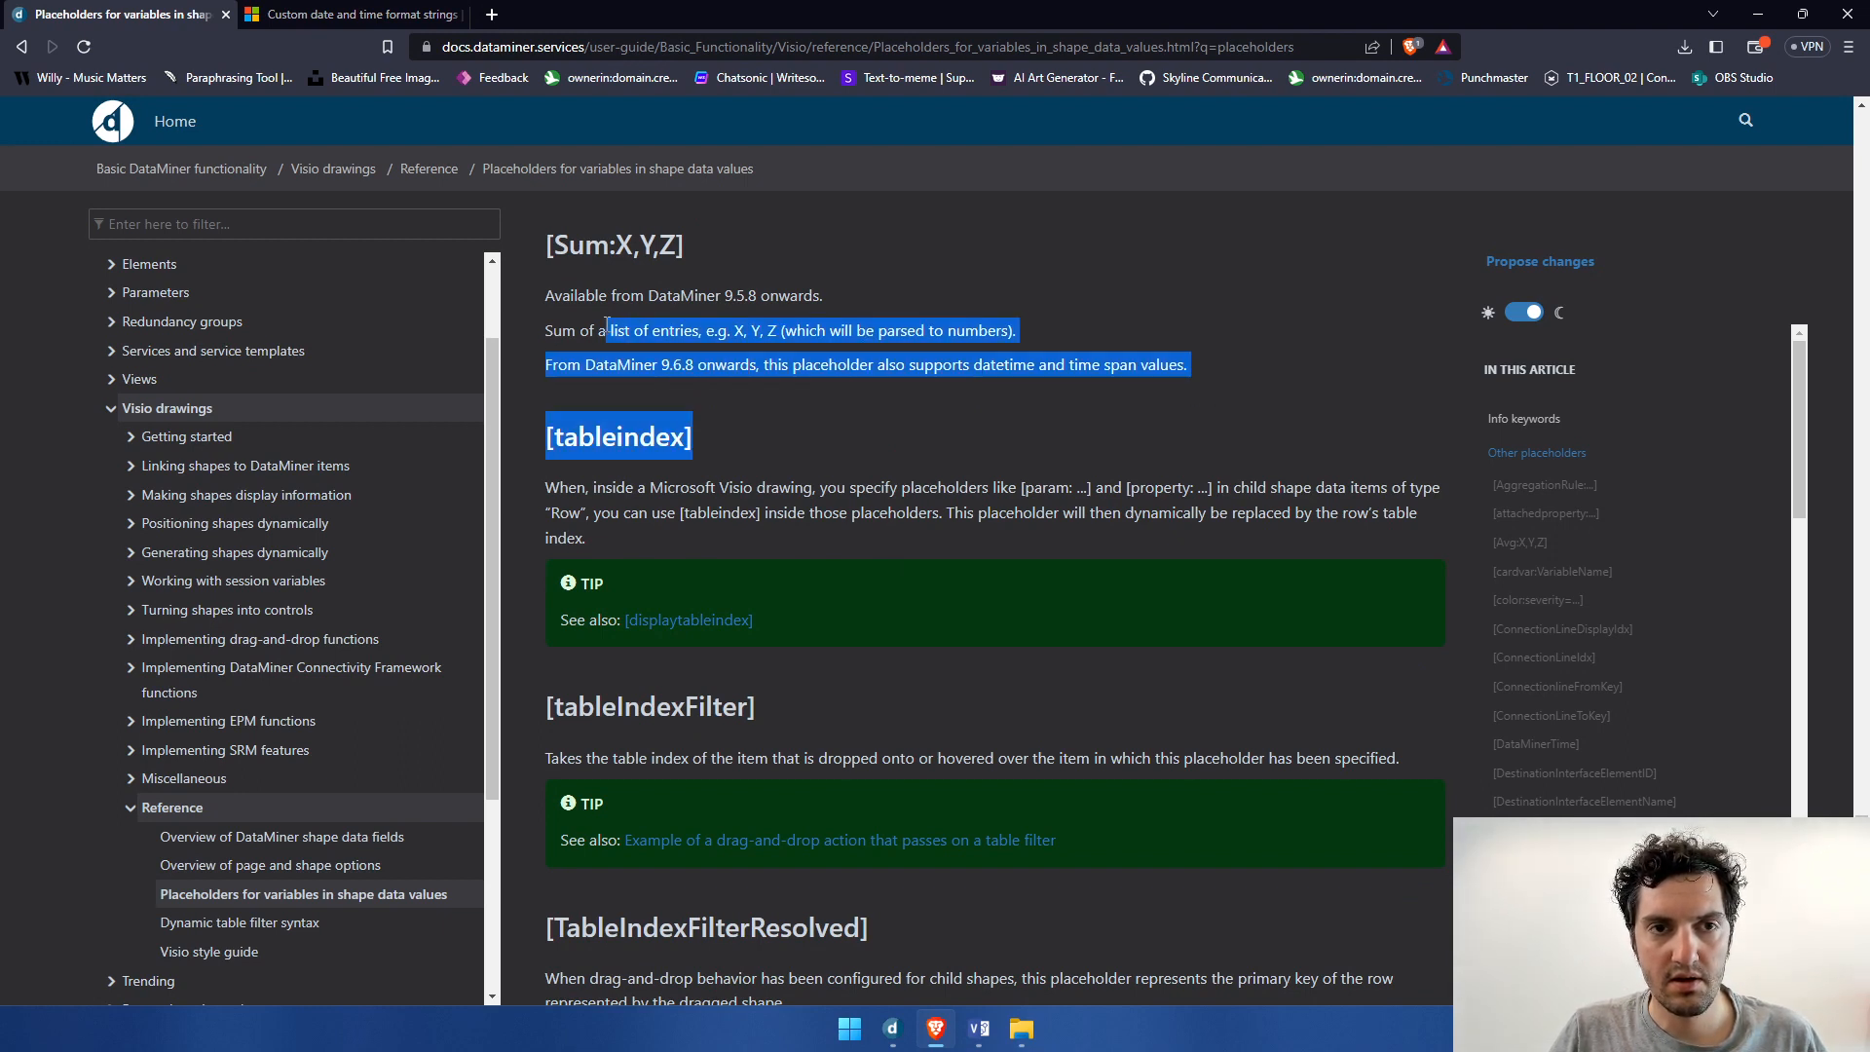
left_click(591, 293)
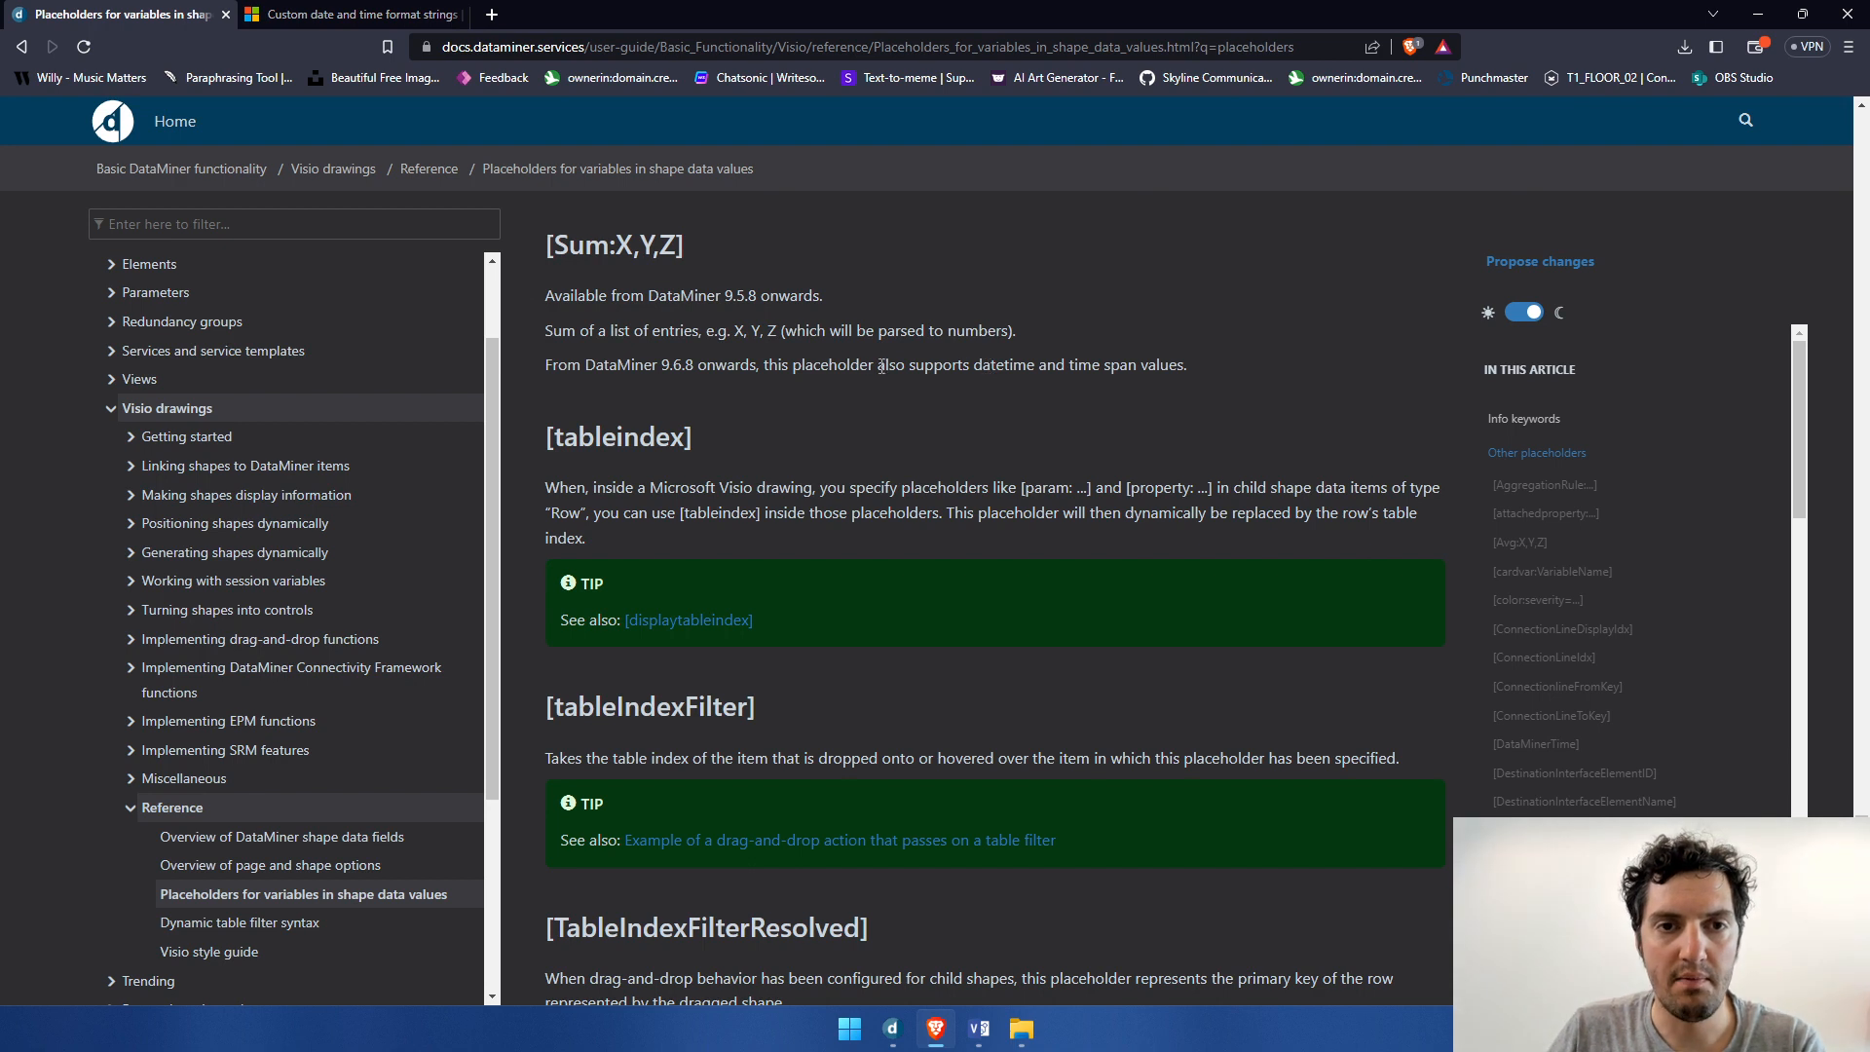
double_click(985, 365)
left_click(1137, 367)
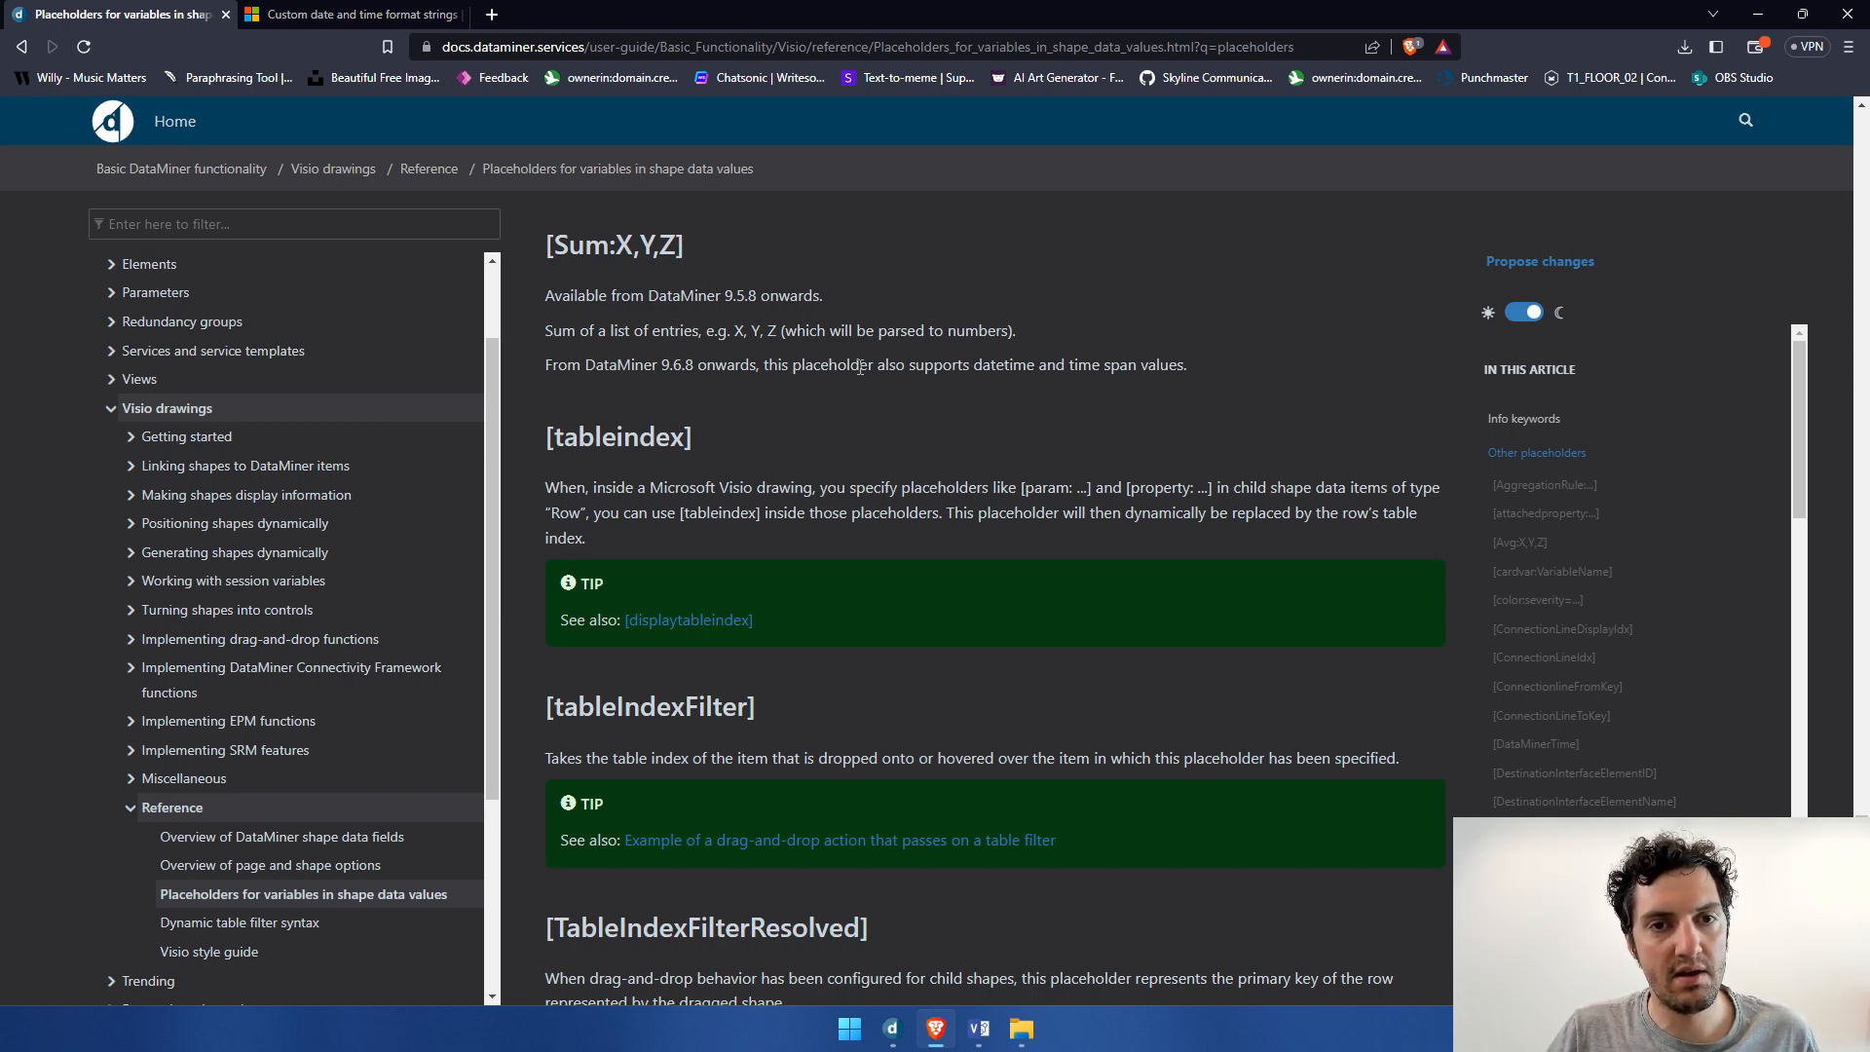
Step: Switch to Visio and change the lower rectangle's sum entries to "dt1" and "timespan"
key("alt+Tab")
double_click(835, 308)
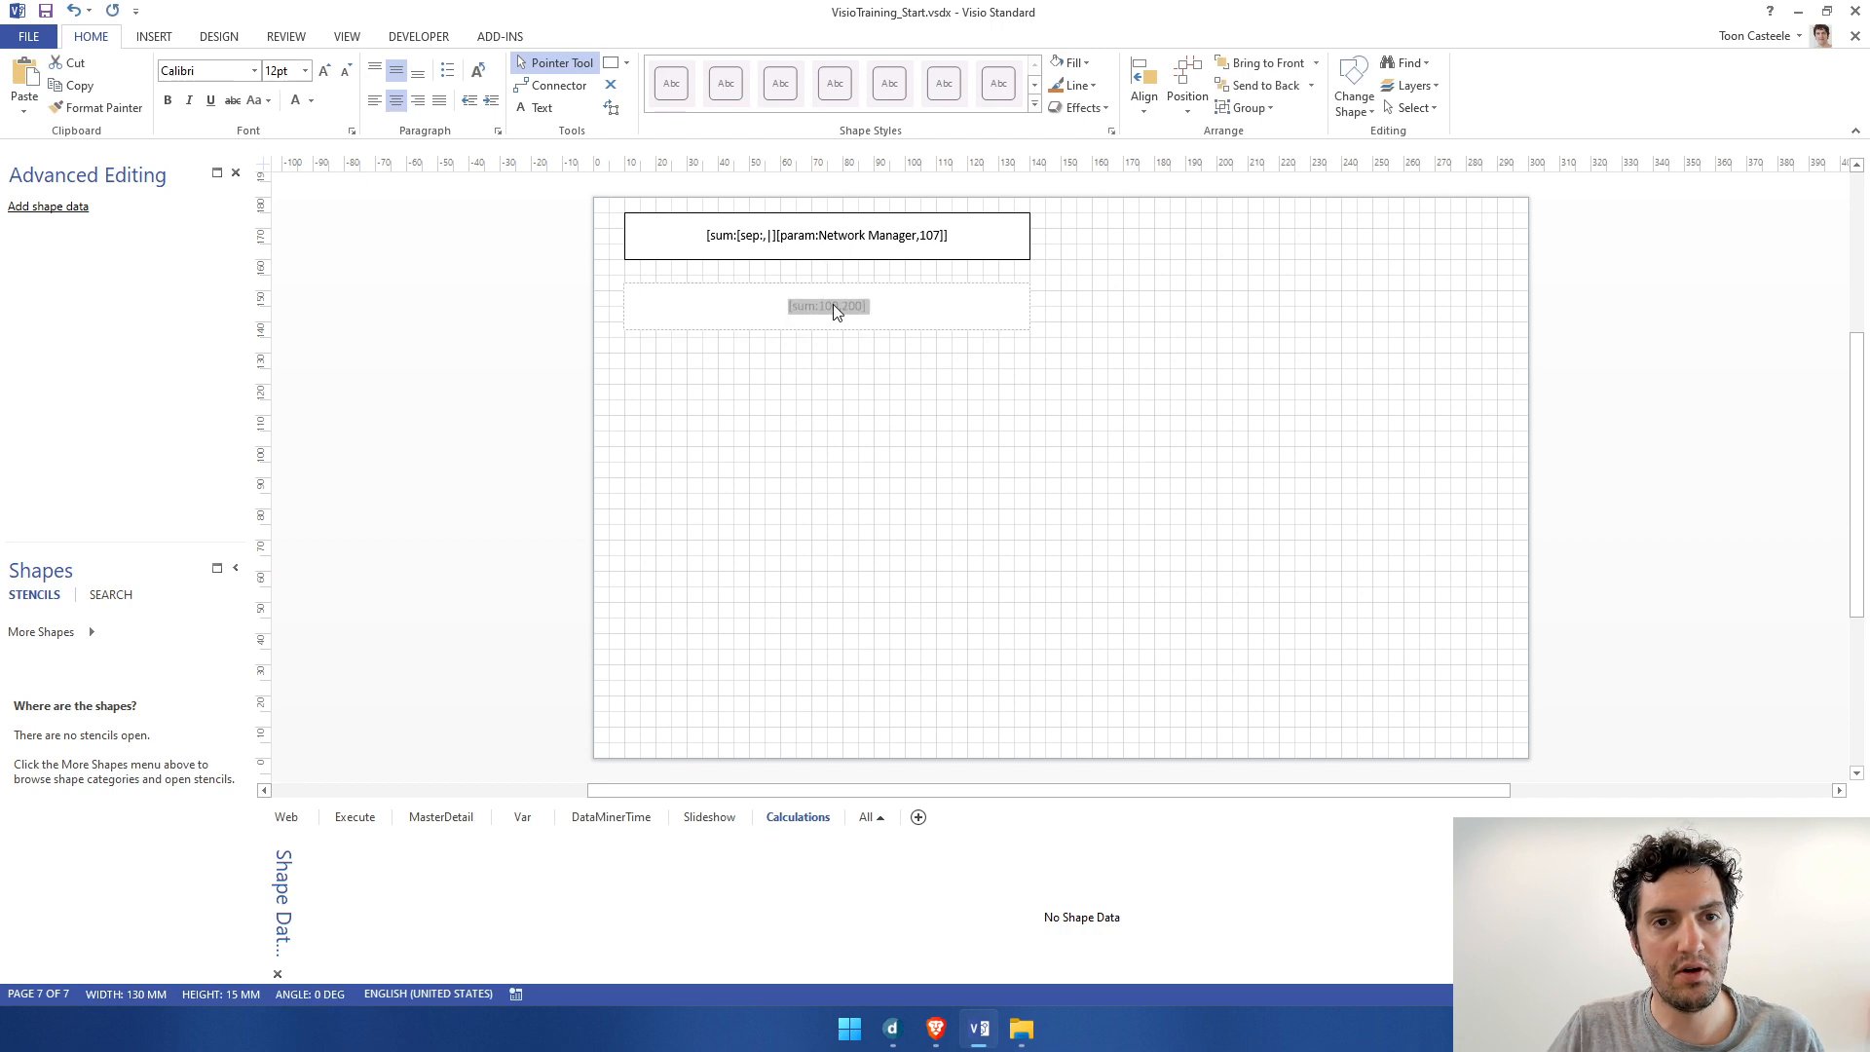
left_click(835, 307)
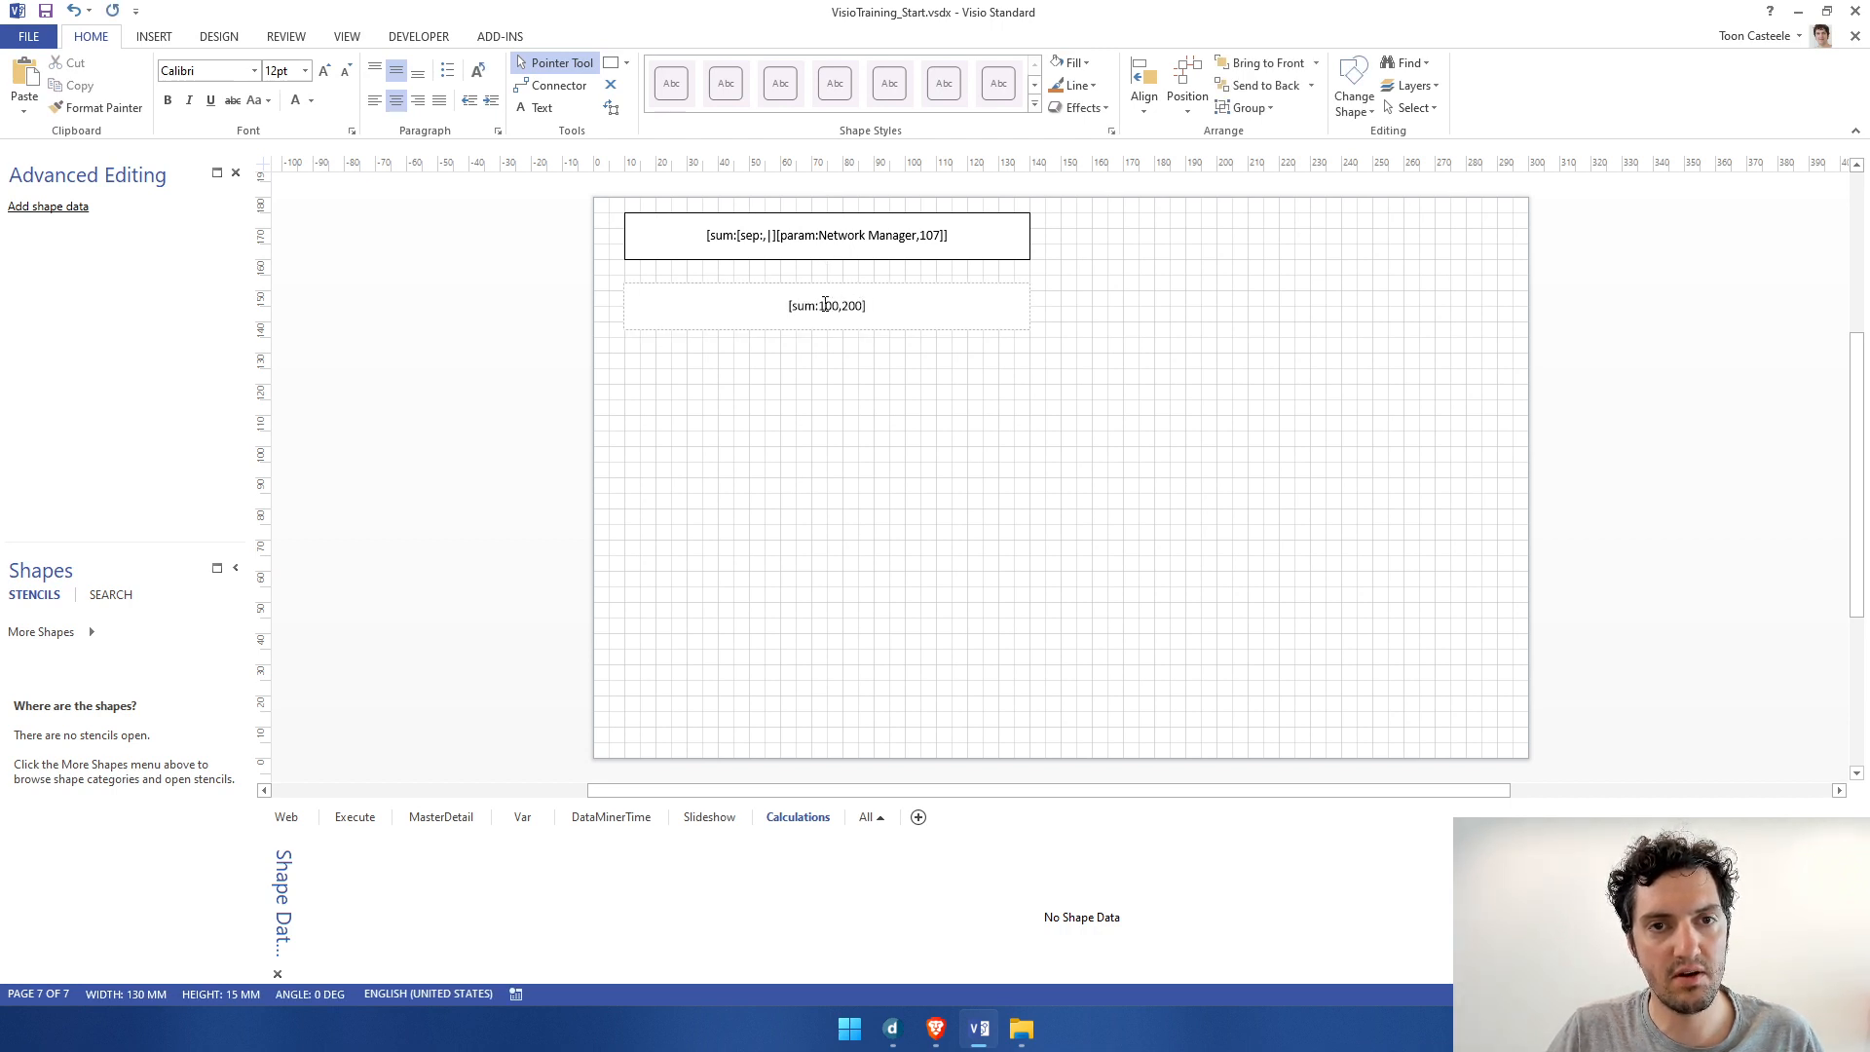
double_click(824, 306)
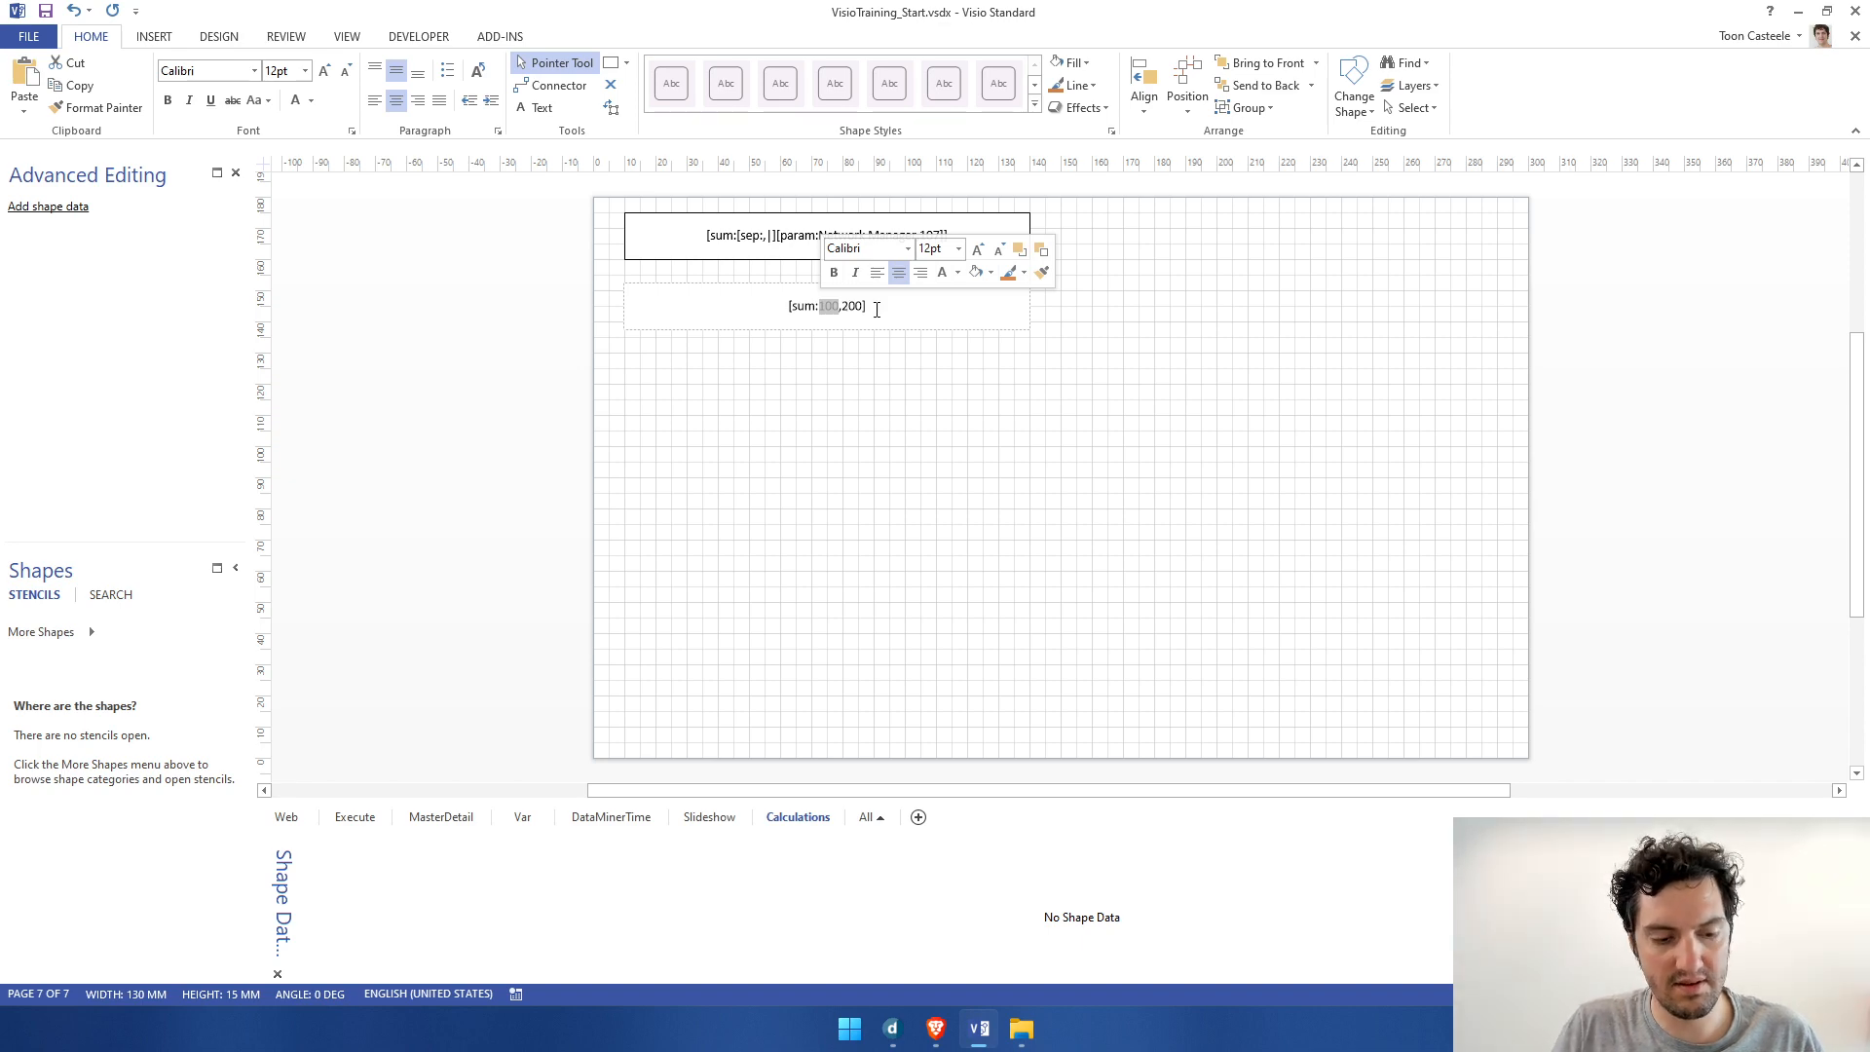
type("dt1")
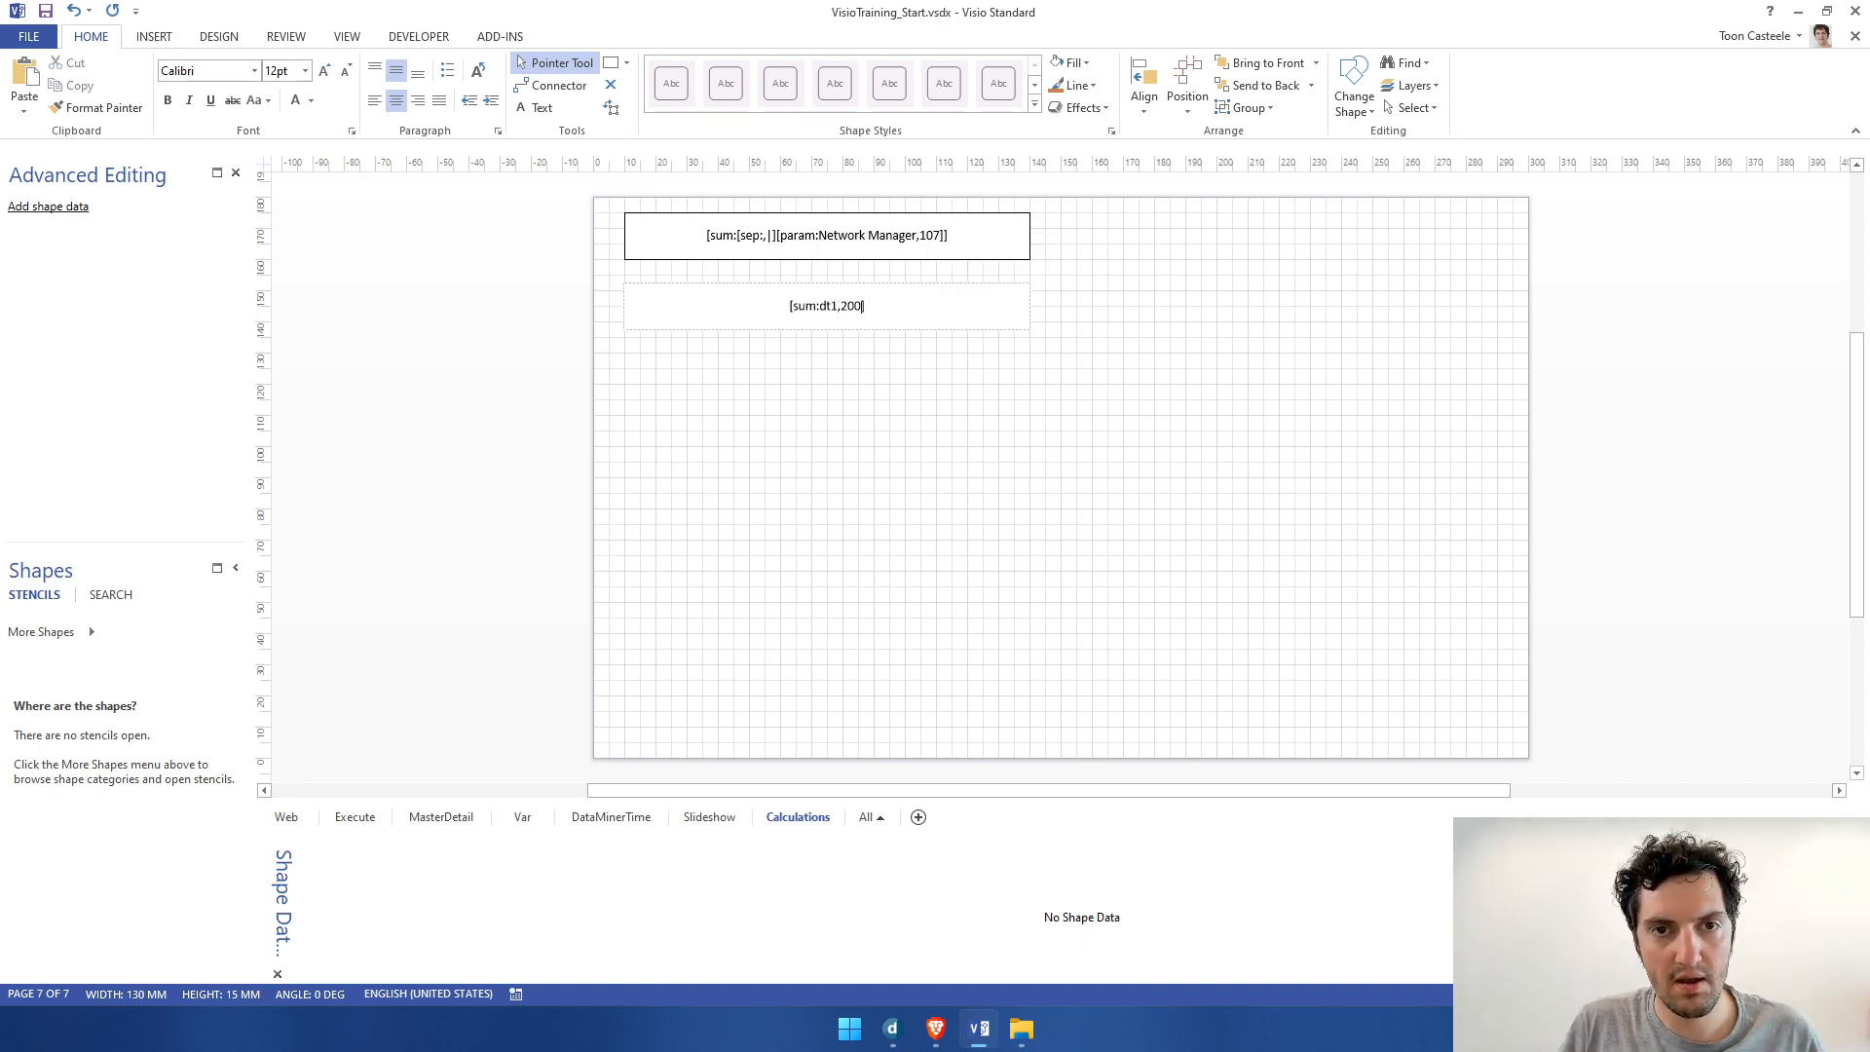
key("ctrl+shift+Left")
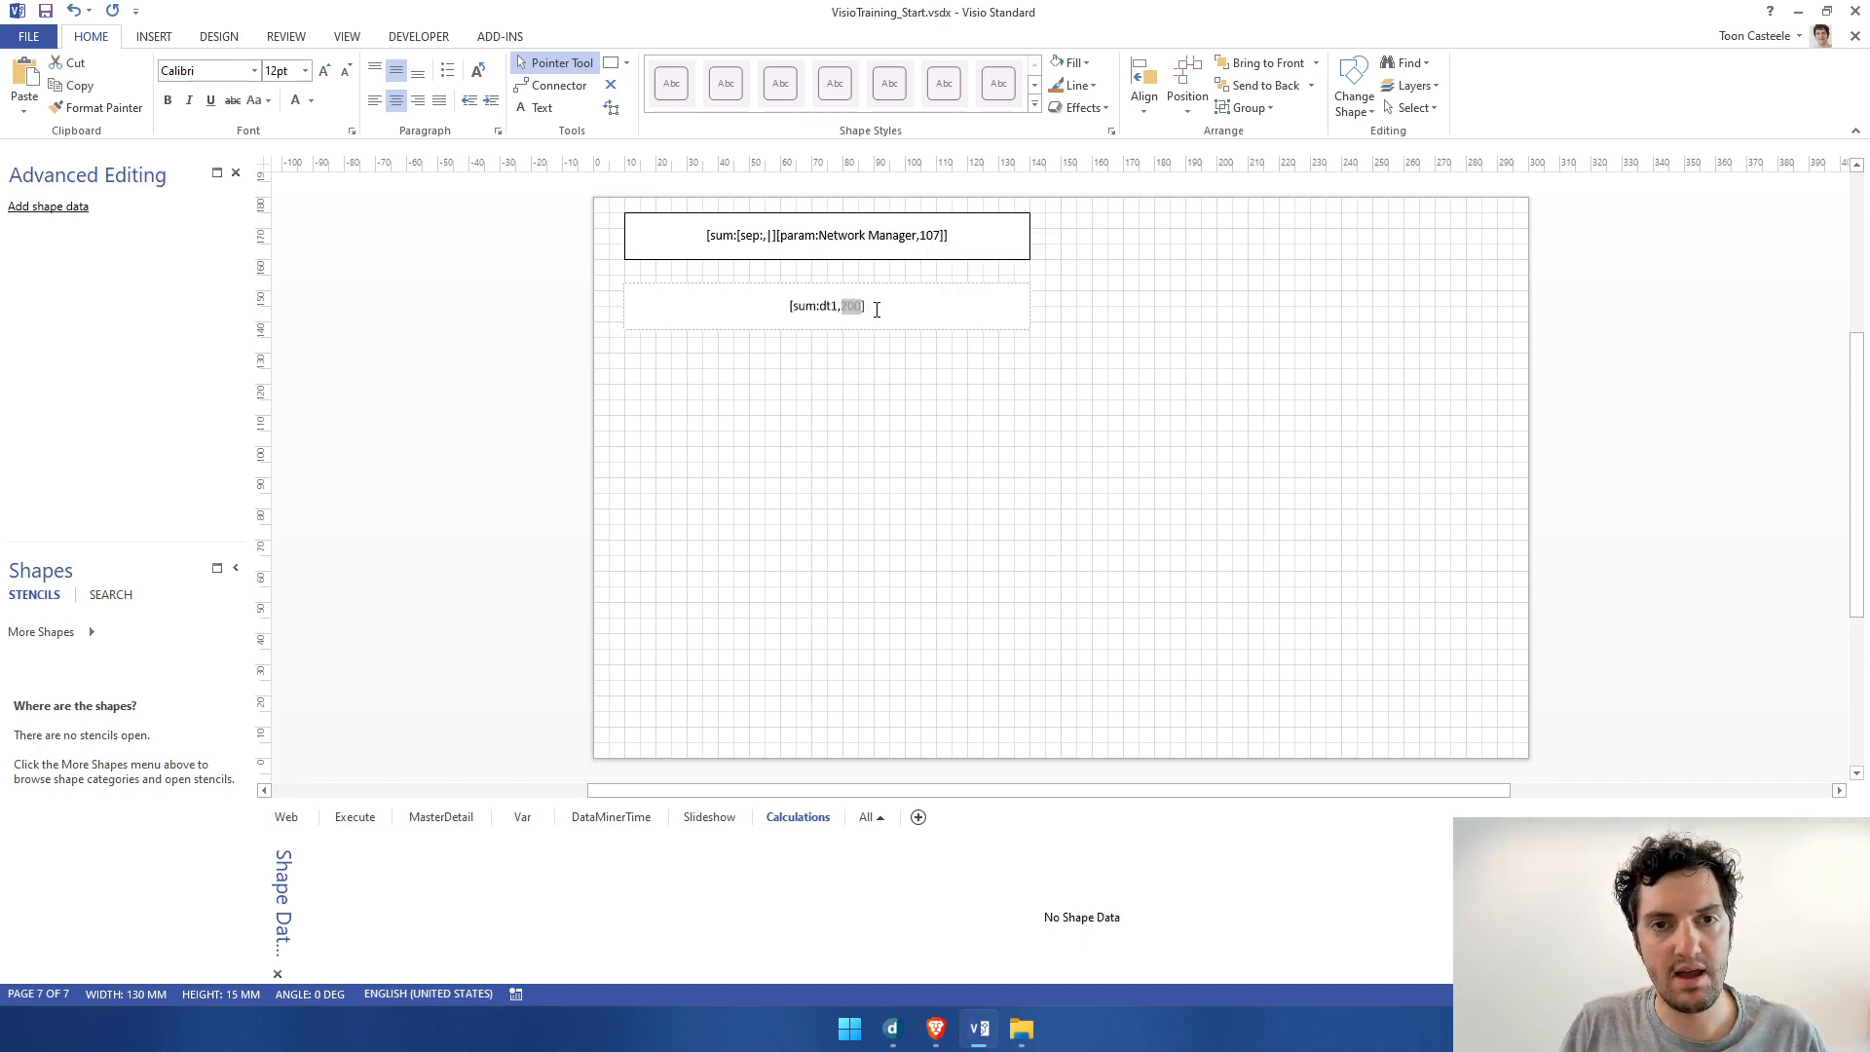
type("timespan")
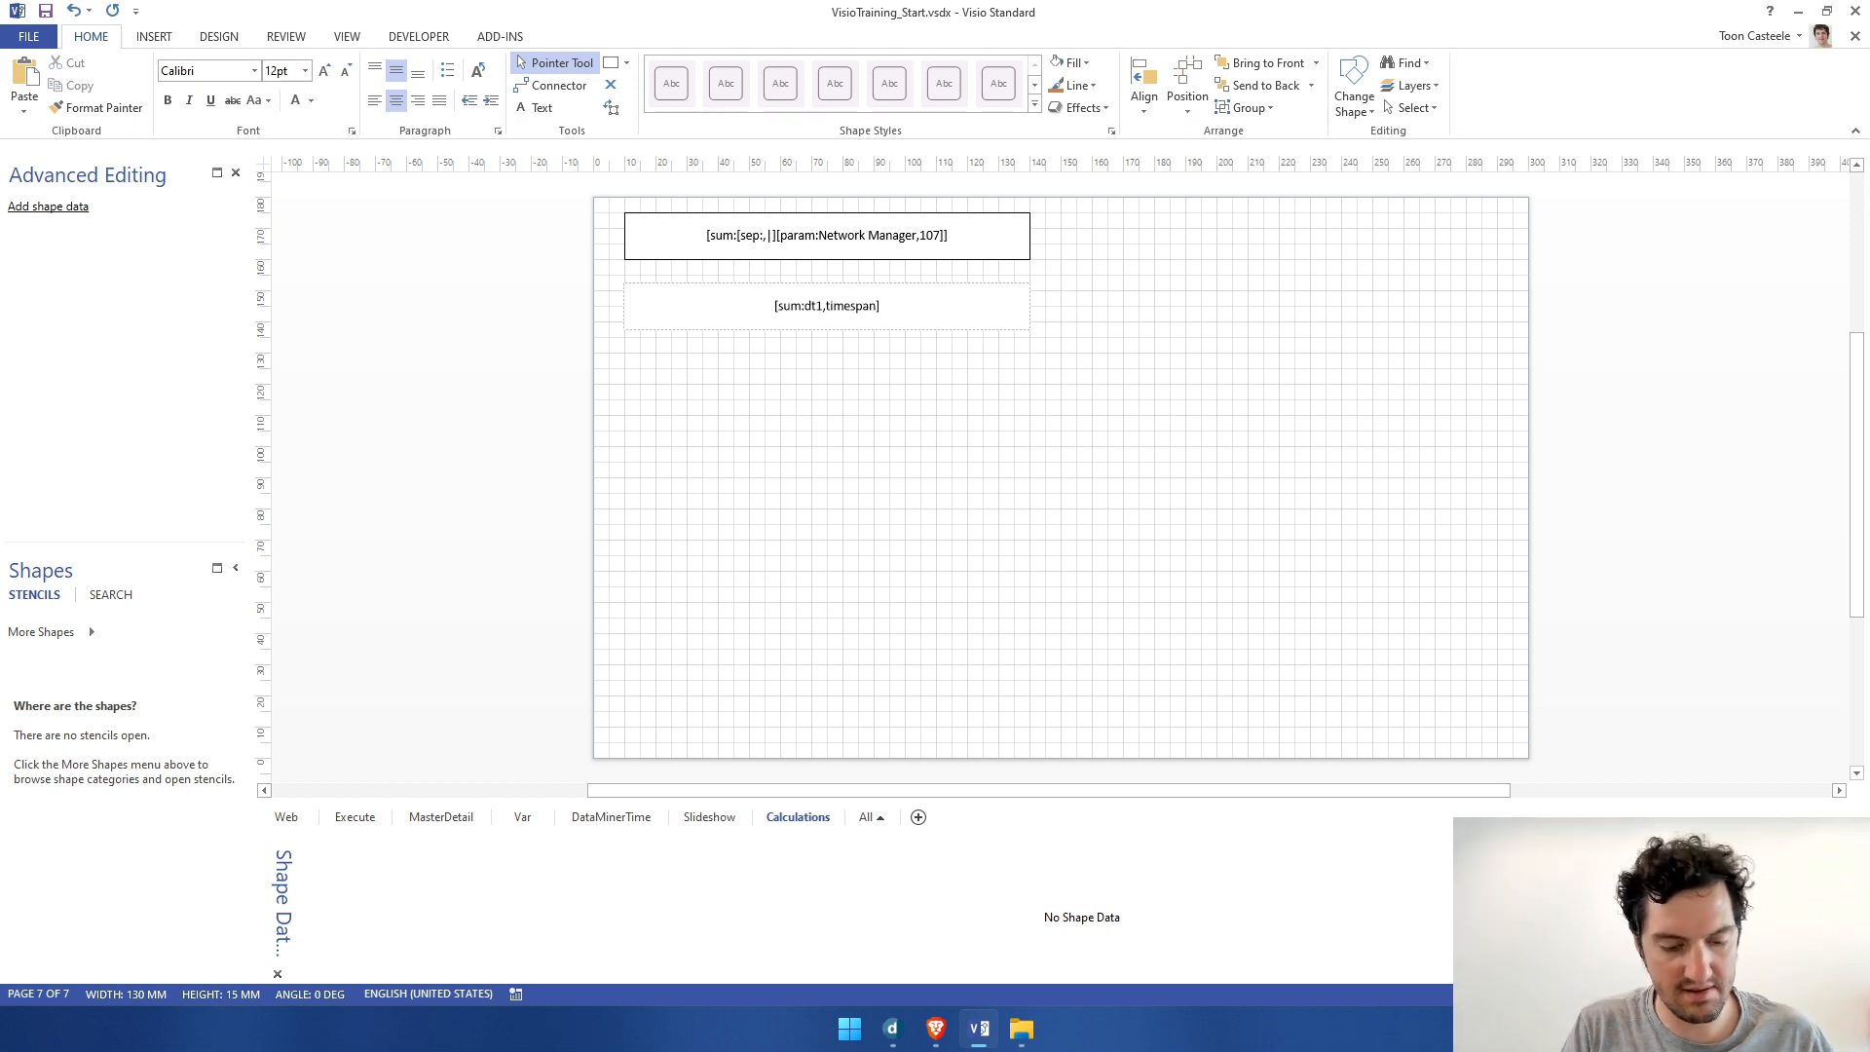
Step: Add the option "|Format=hh:mm" after "timespan" inside the lower rectangle's sum placeholder
type("]")
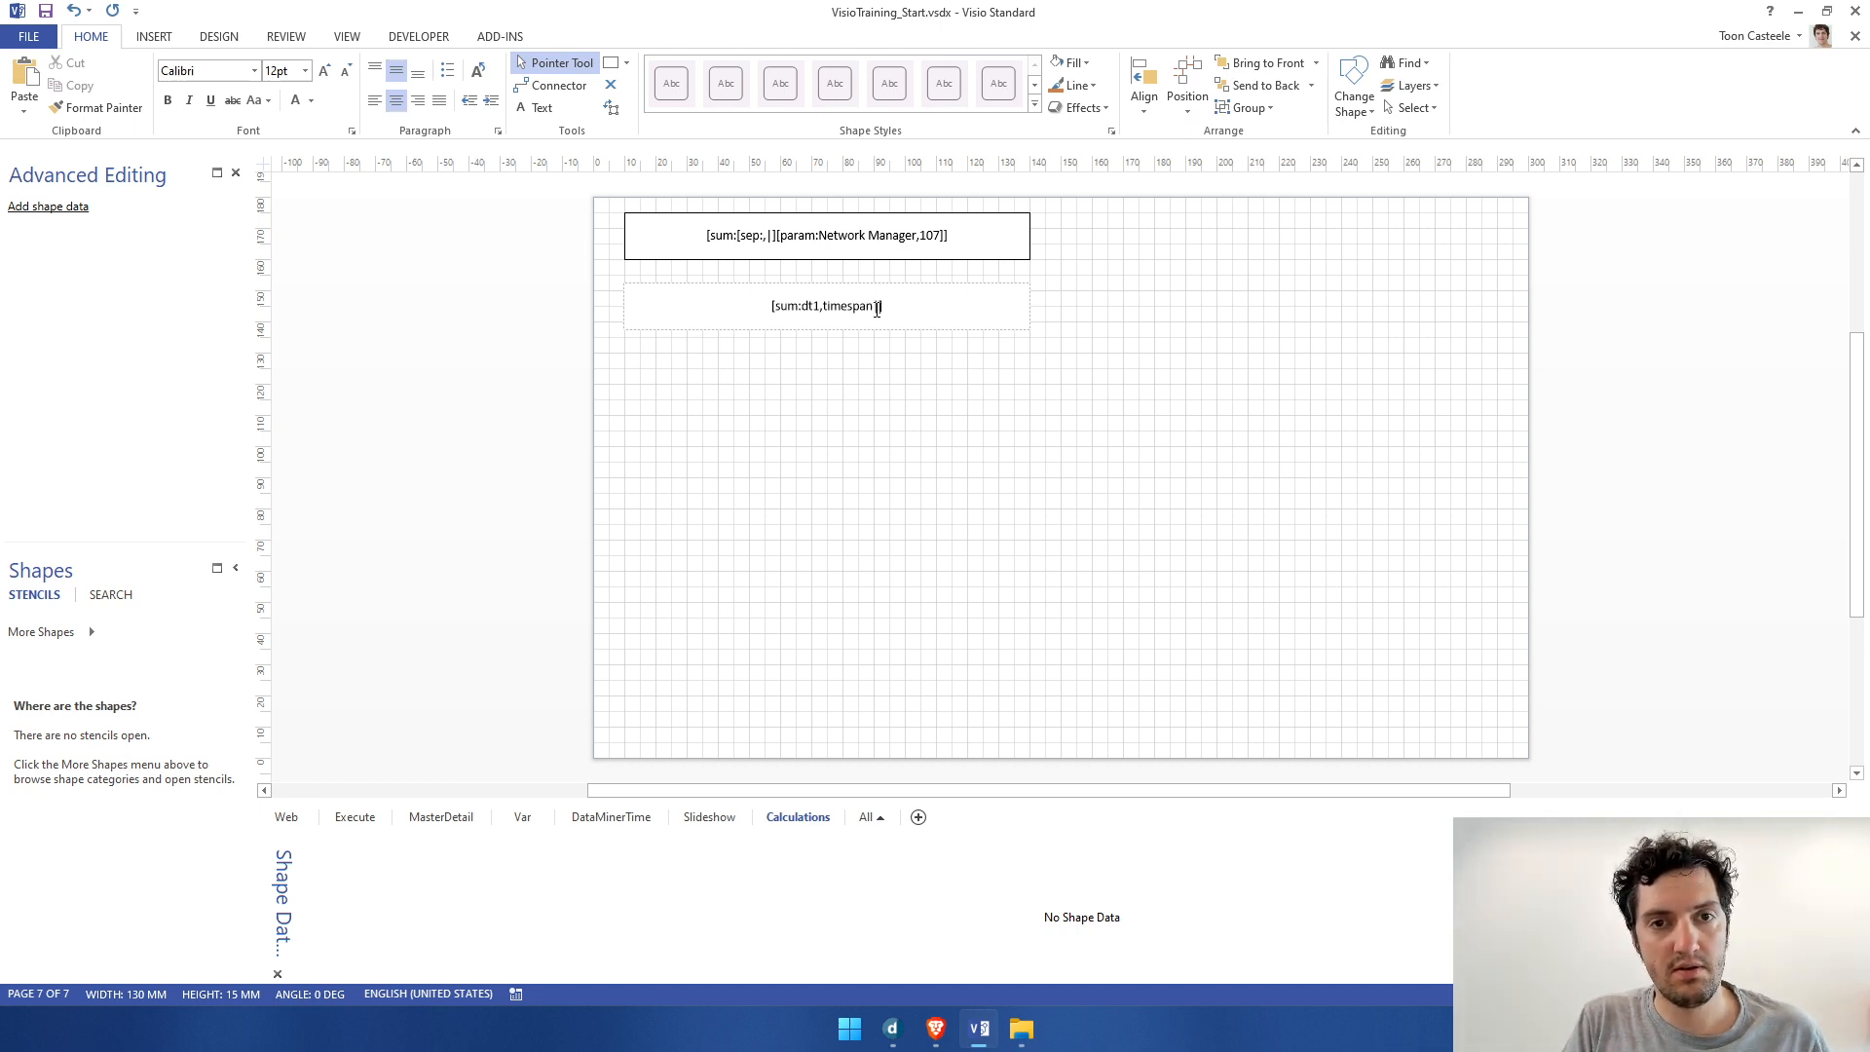
type("Format")
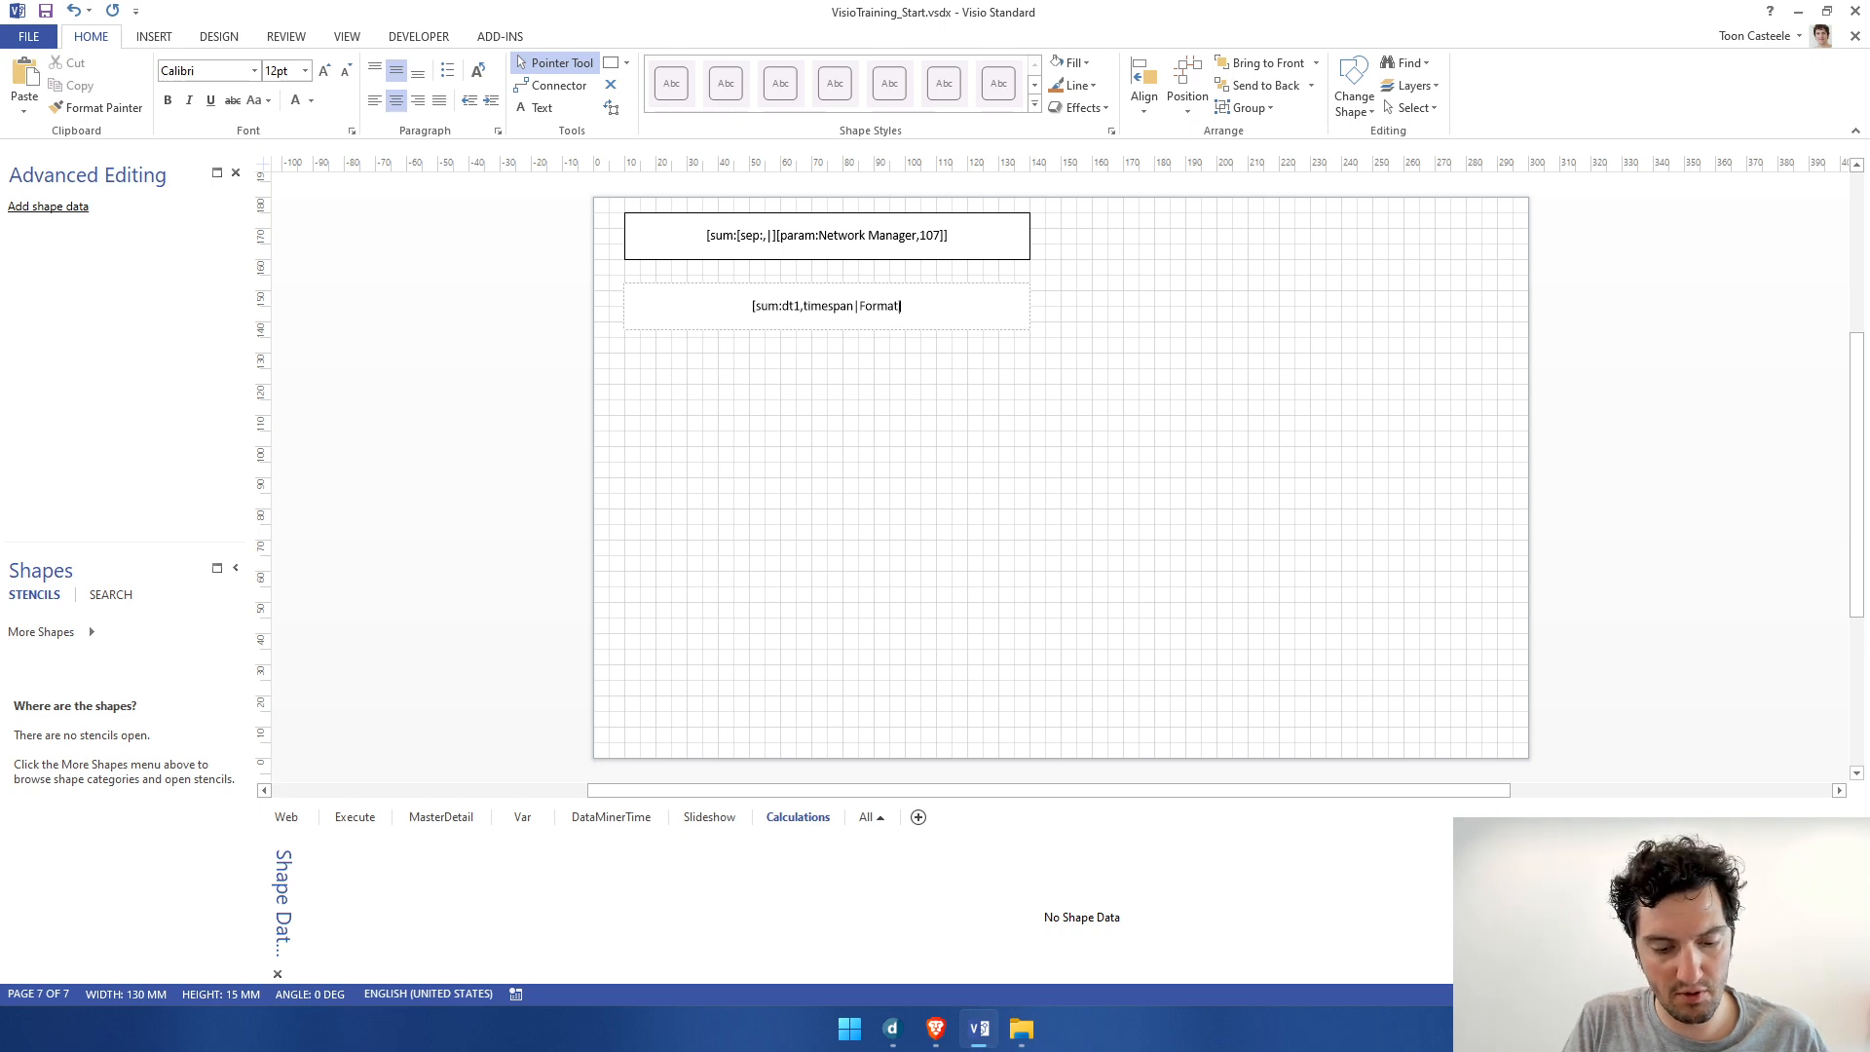
type(":")
key("BackSpace")
type("=")
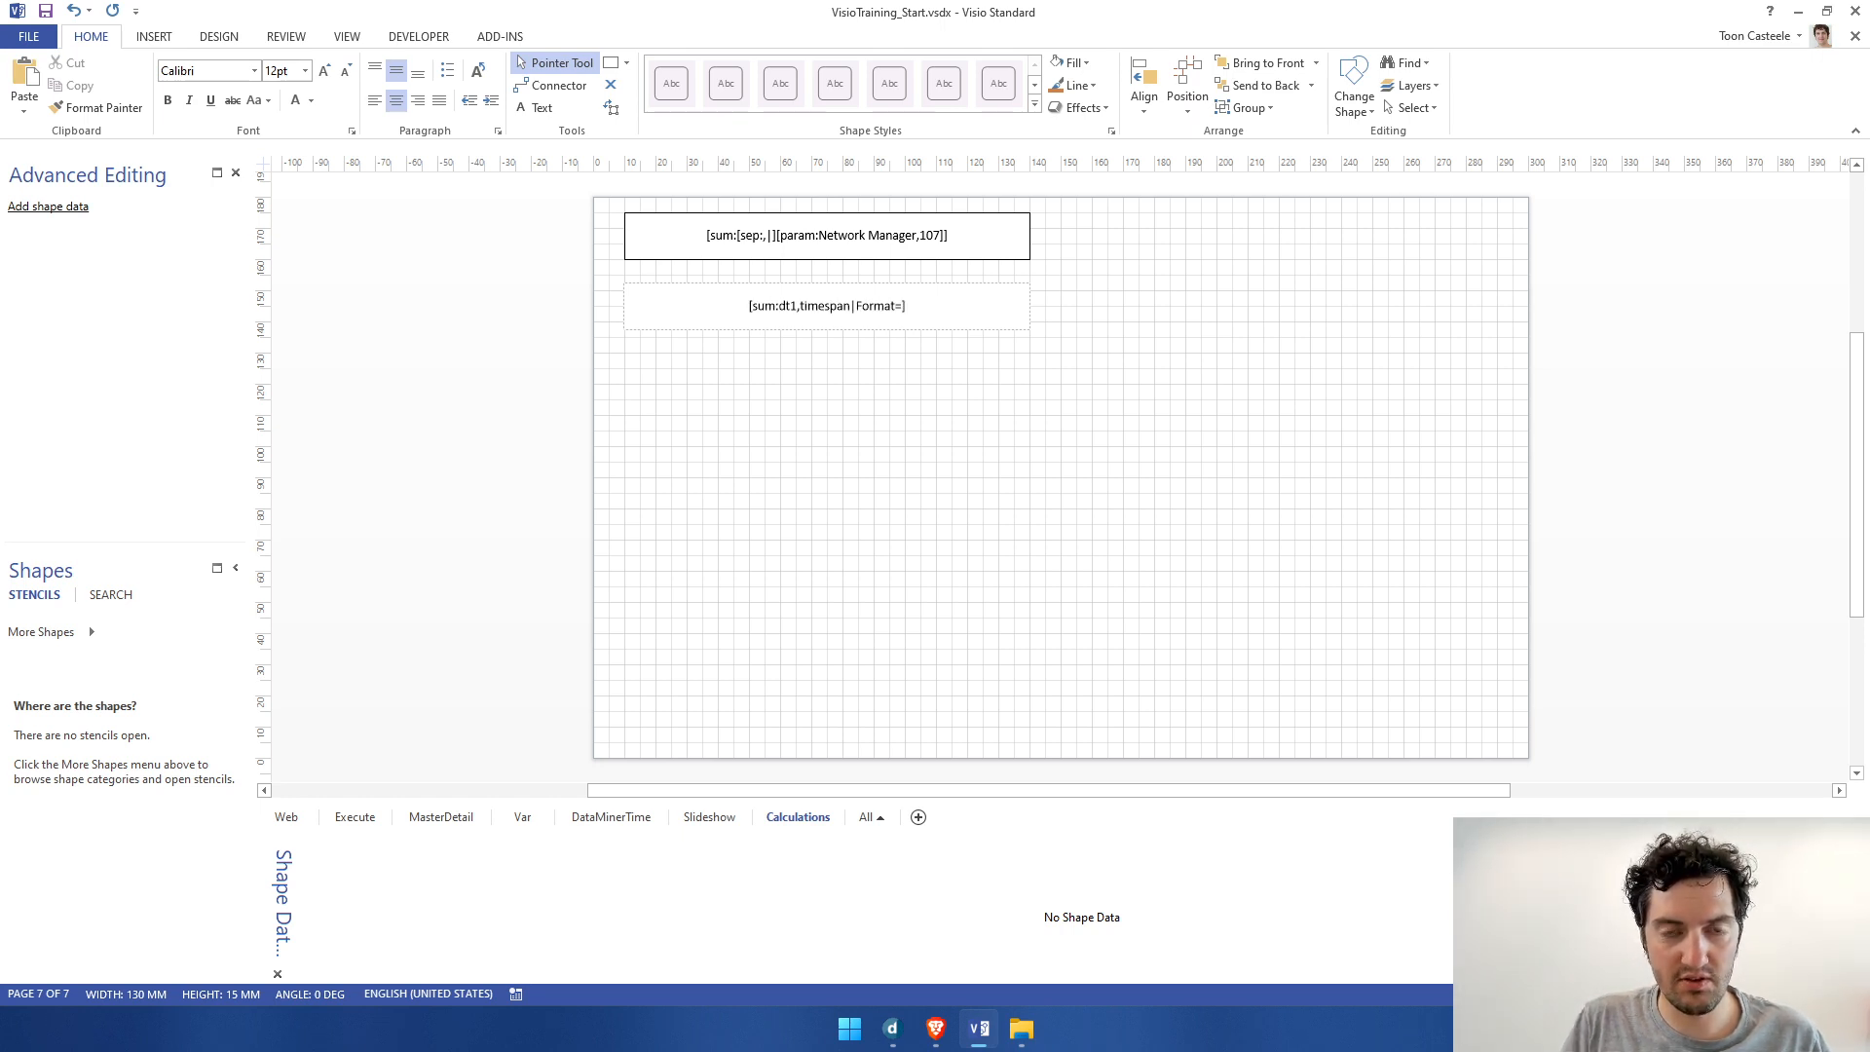
type("hh")
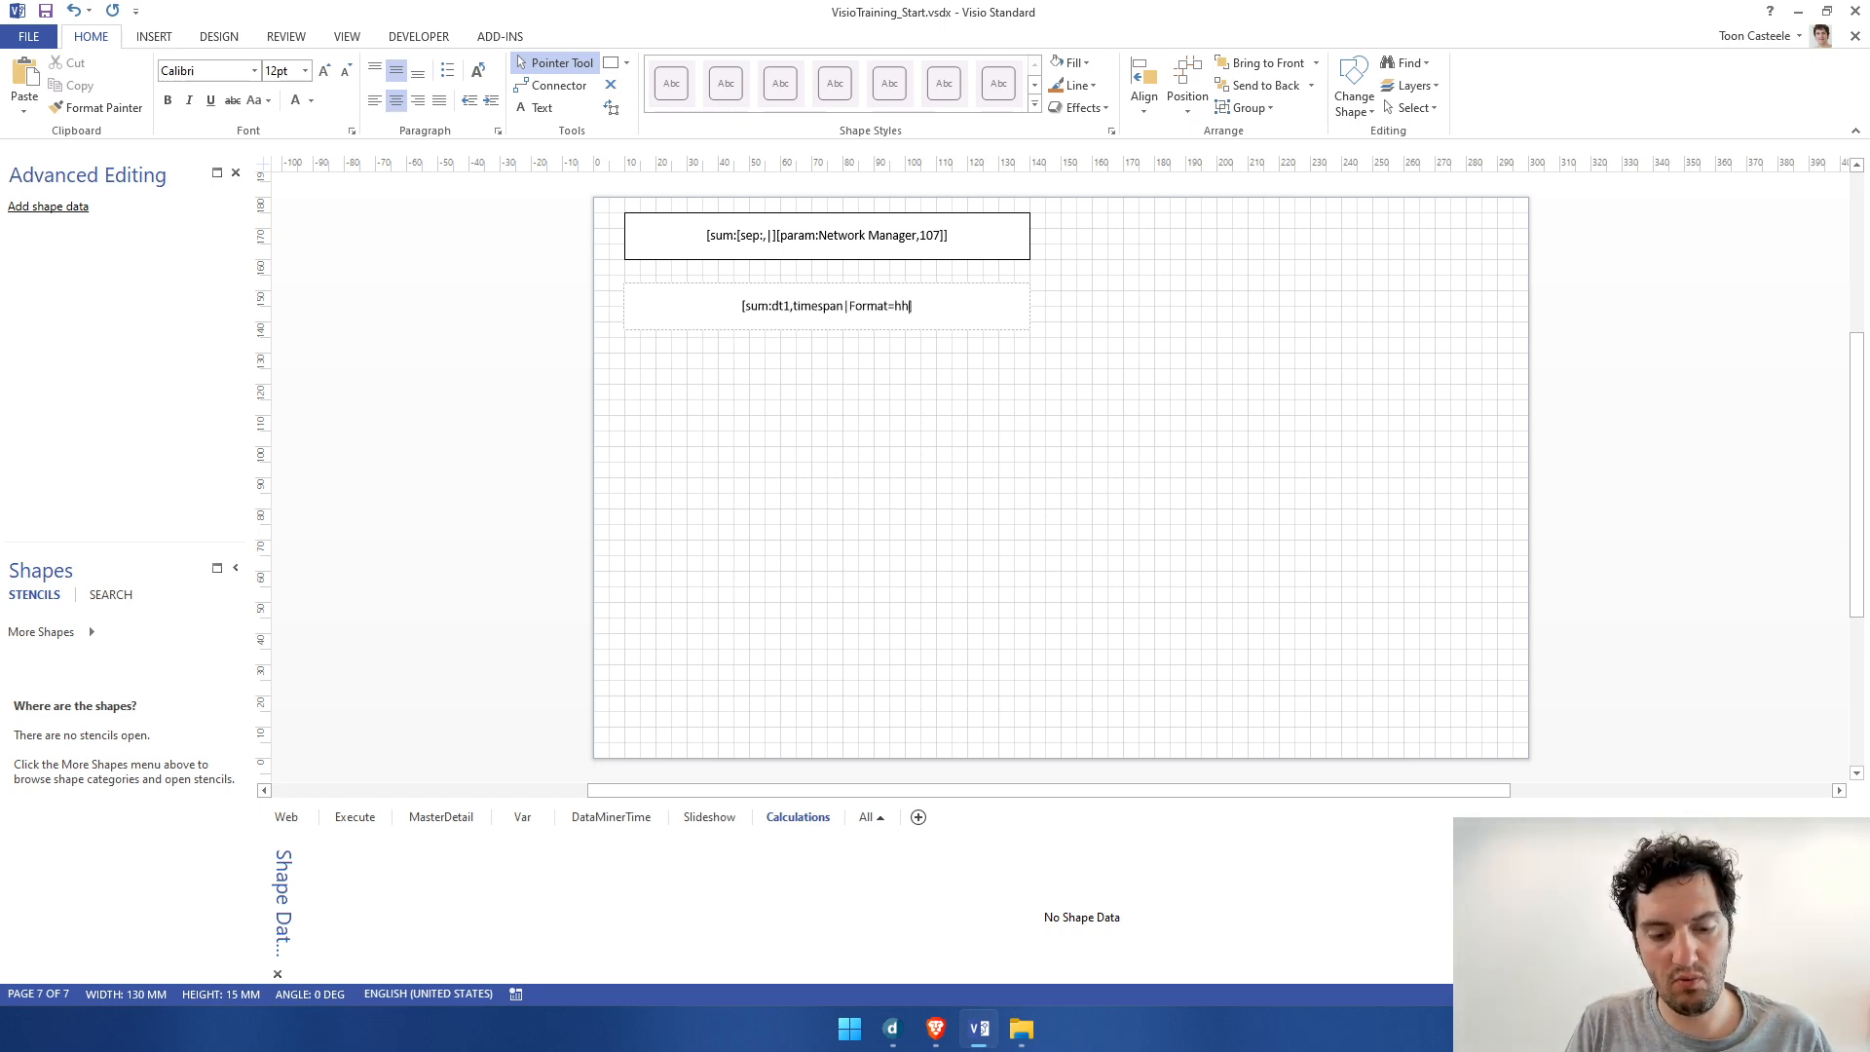
type(":mm")
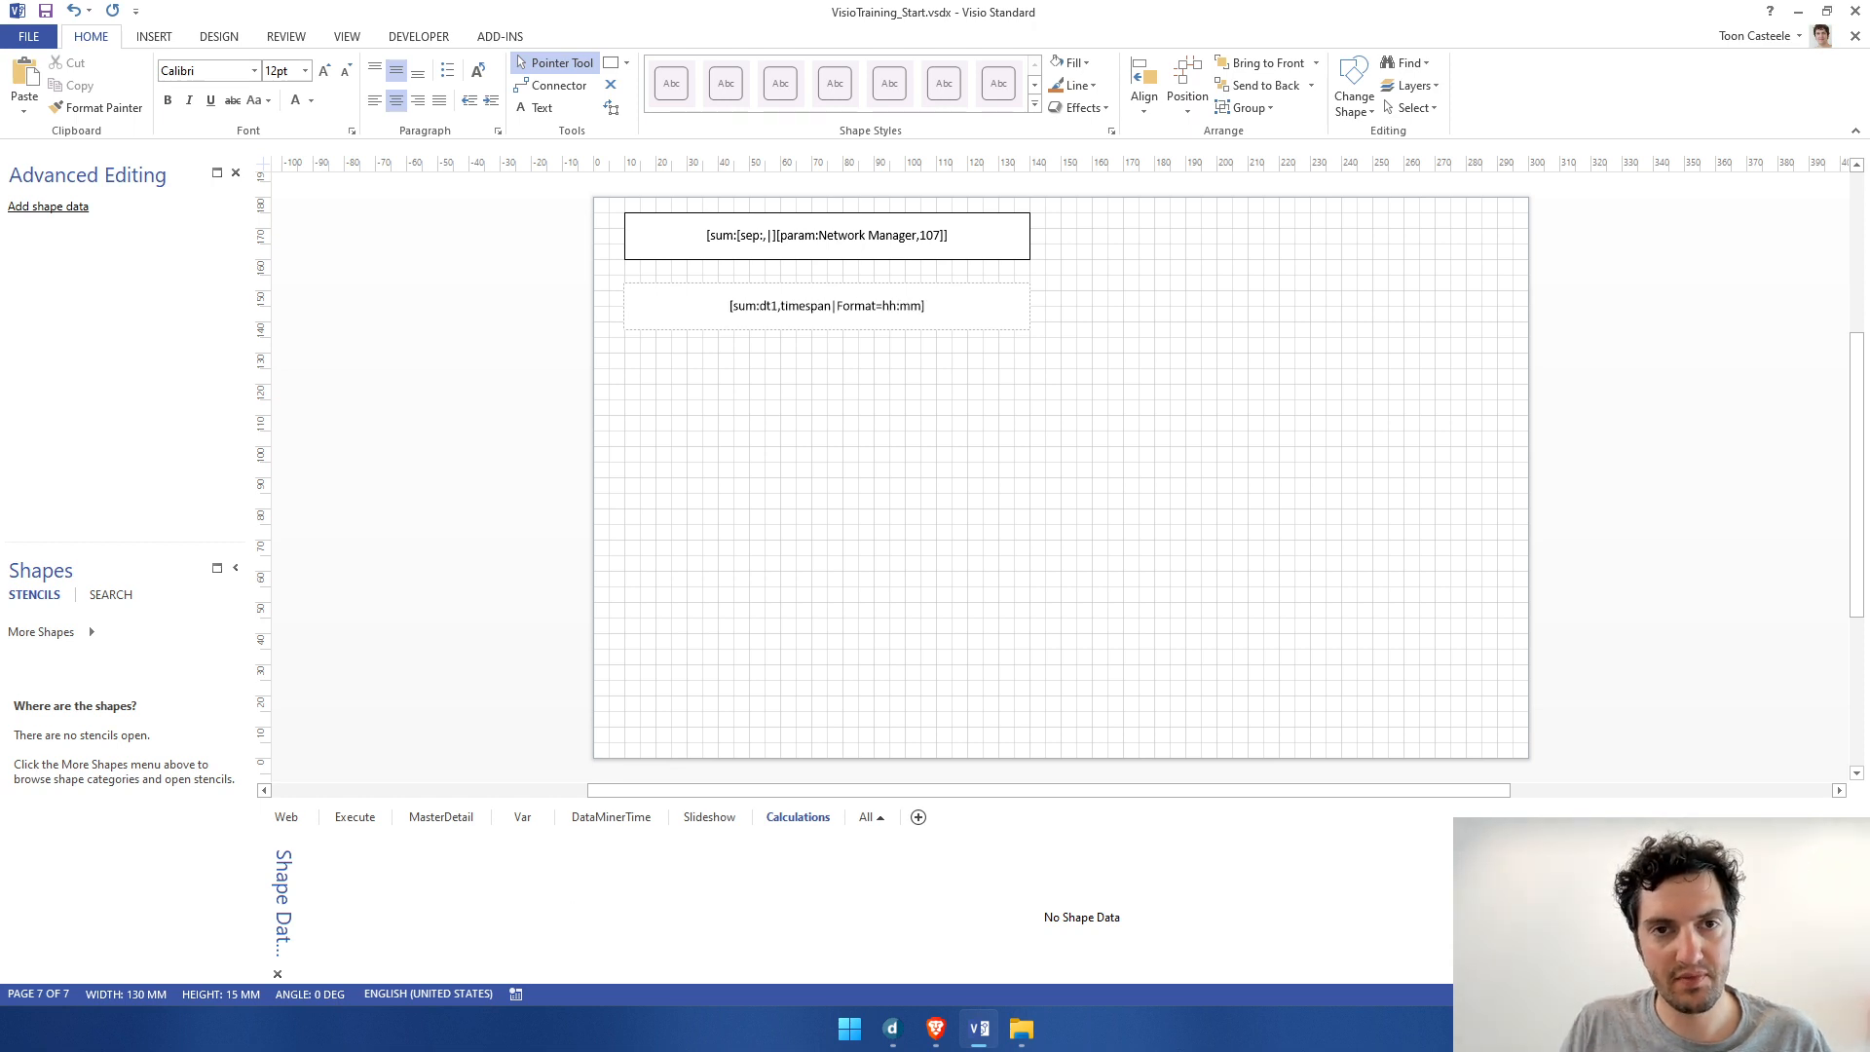
left_click(1244, 326)
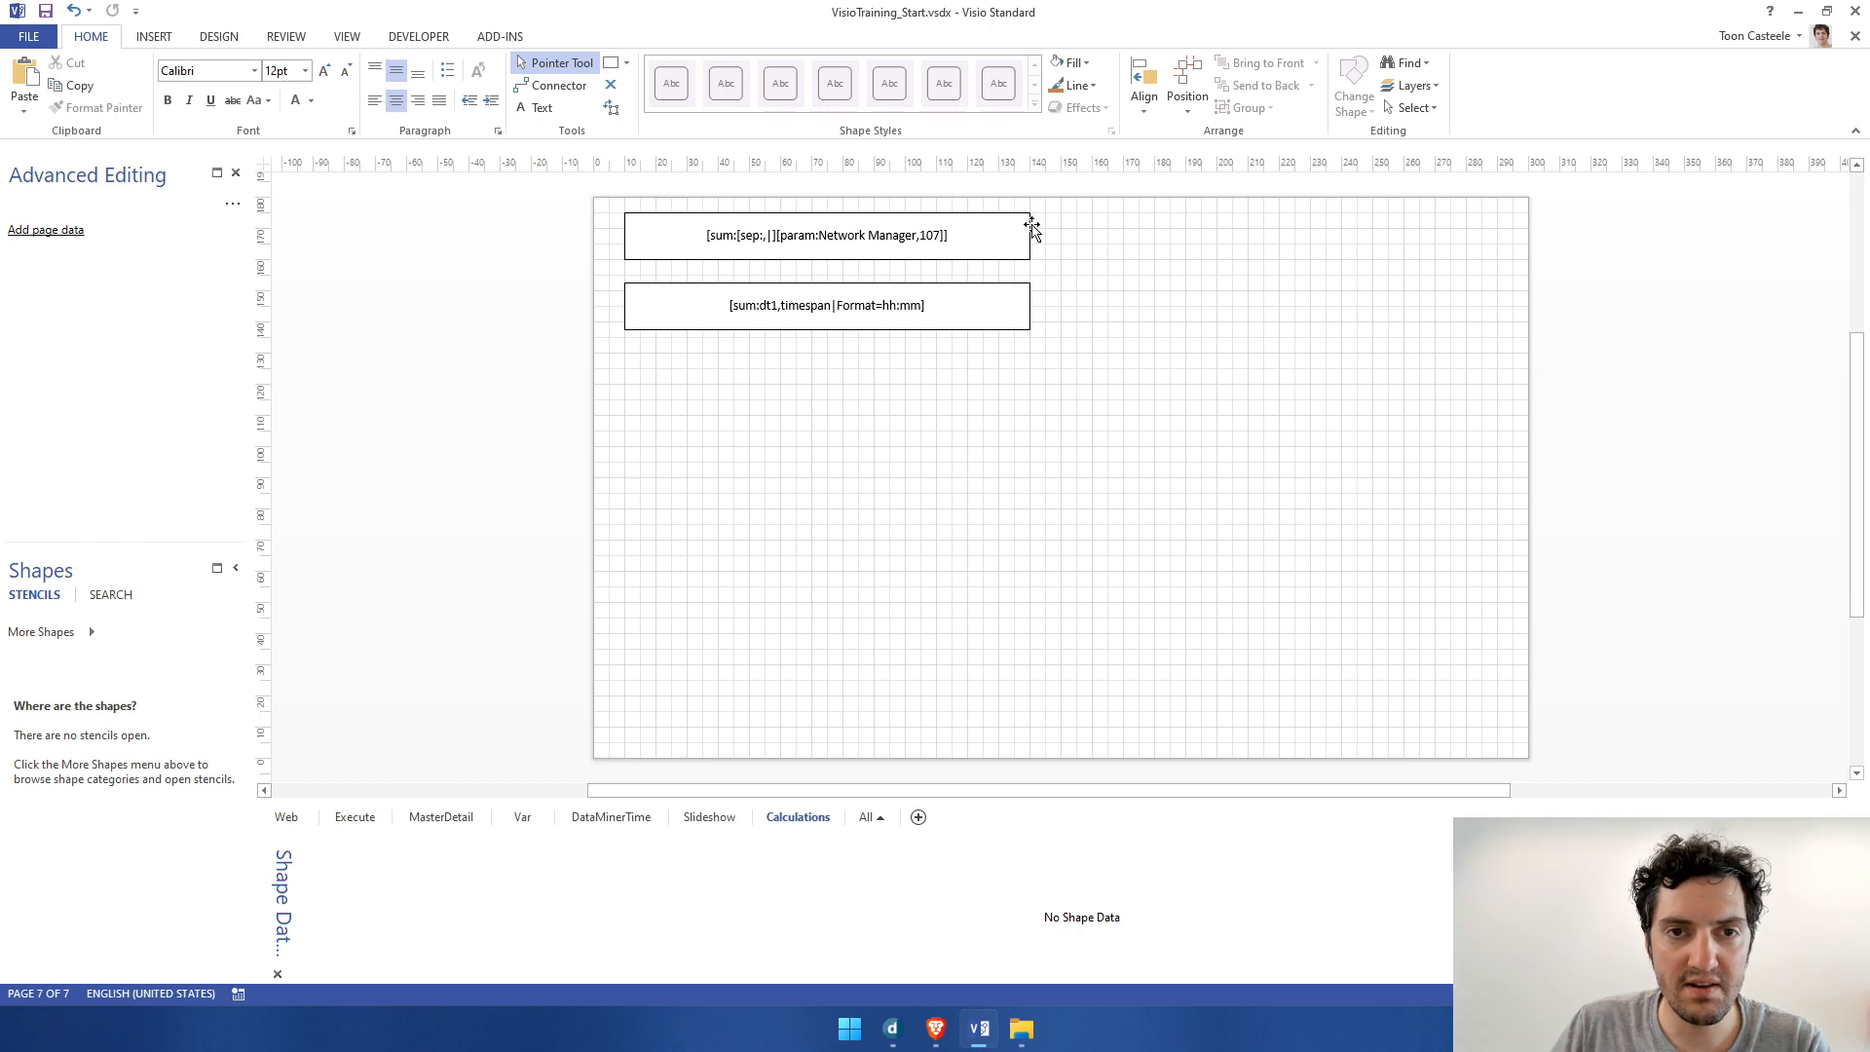
Step: Examine the pipe before Format in the lower rectangle and the sep placeholder in the upper rectangle's text
double_click(837, 307)
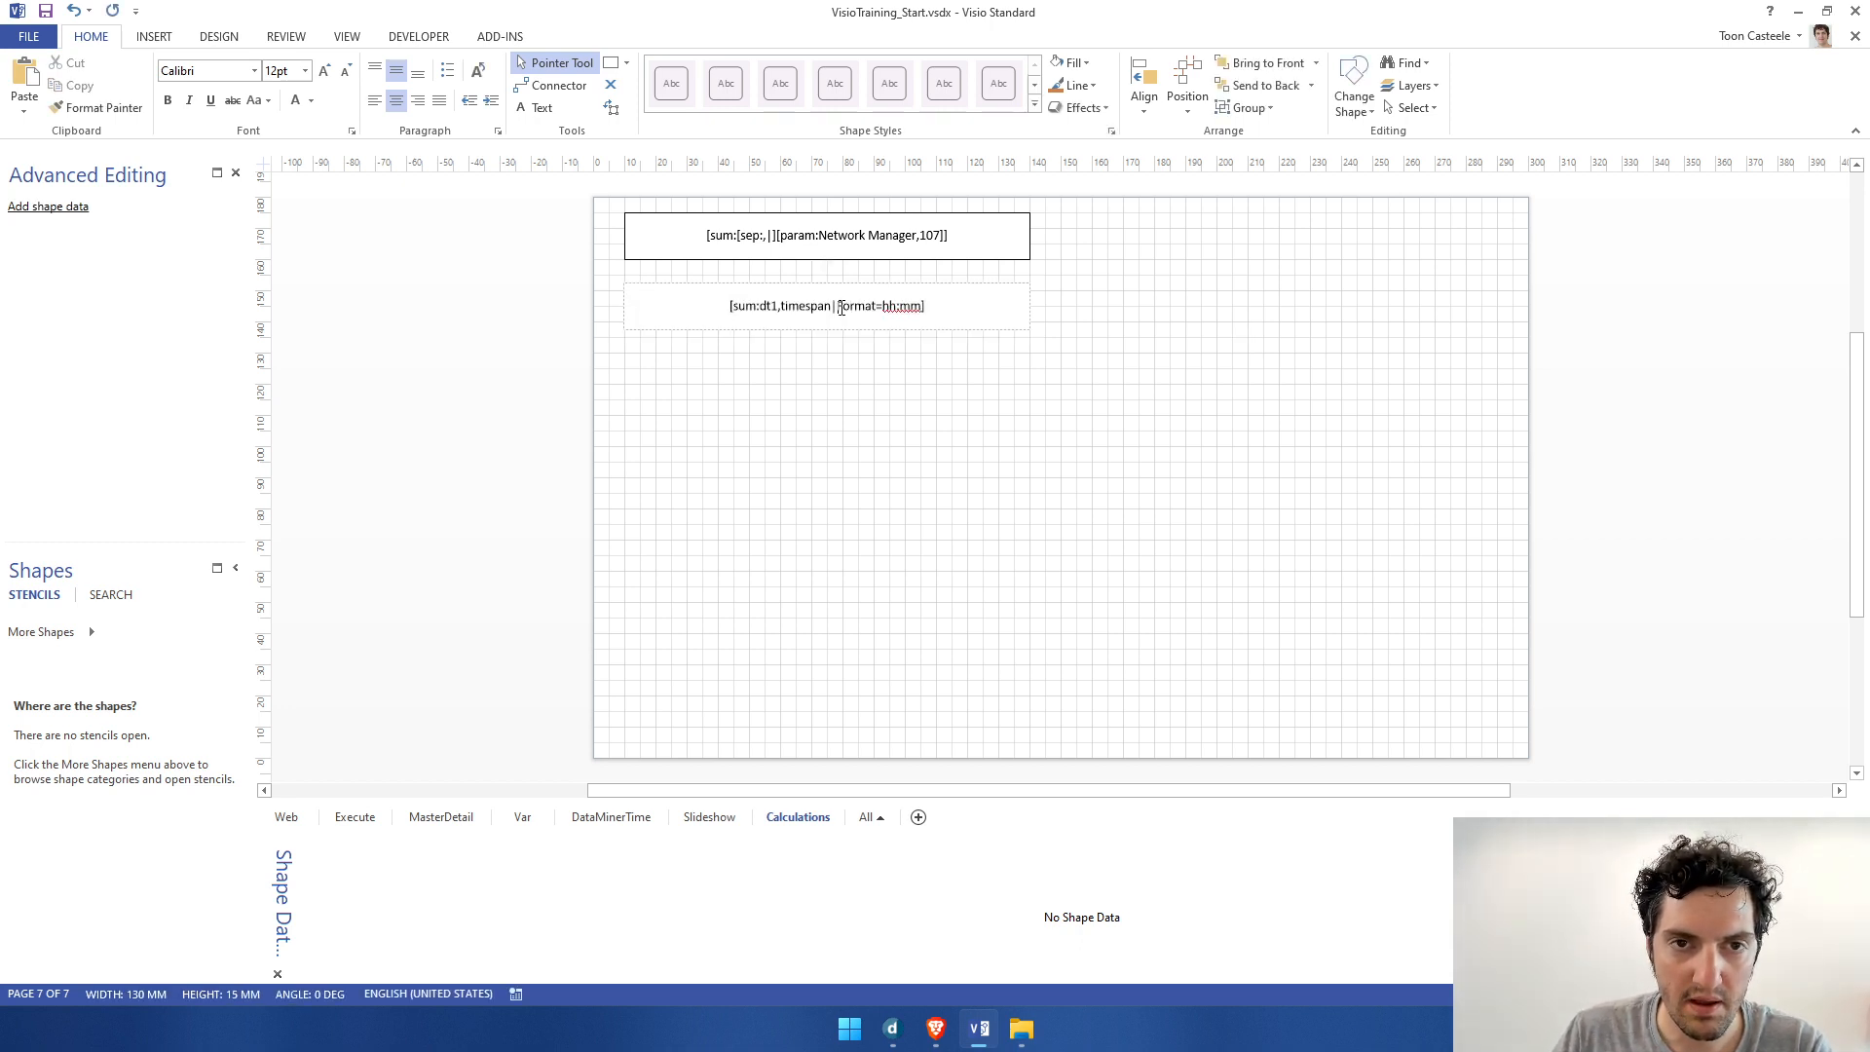
left_click_drag(837, 307, 831, 307)
left_click(843, 323)
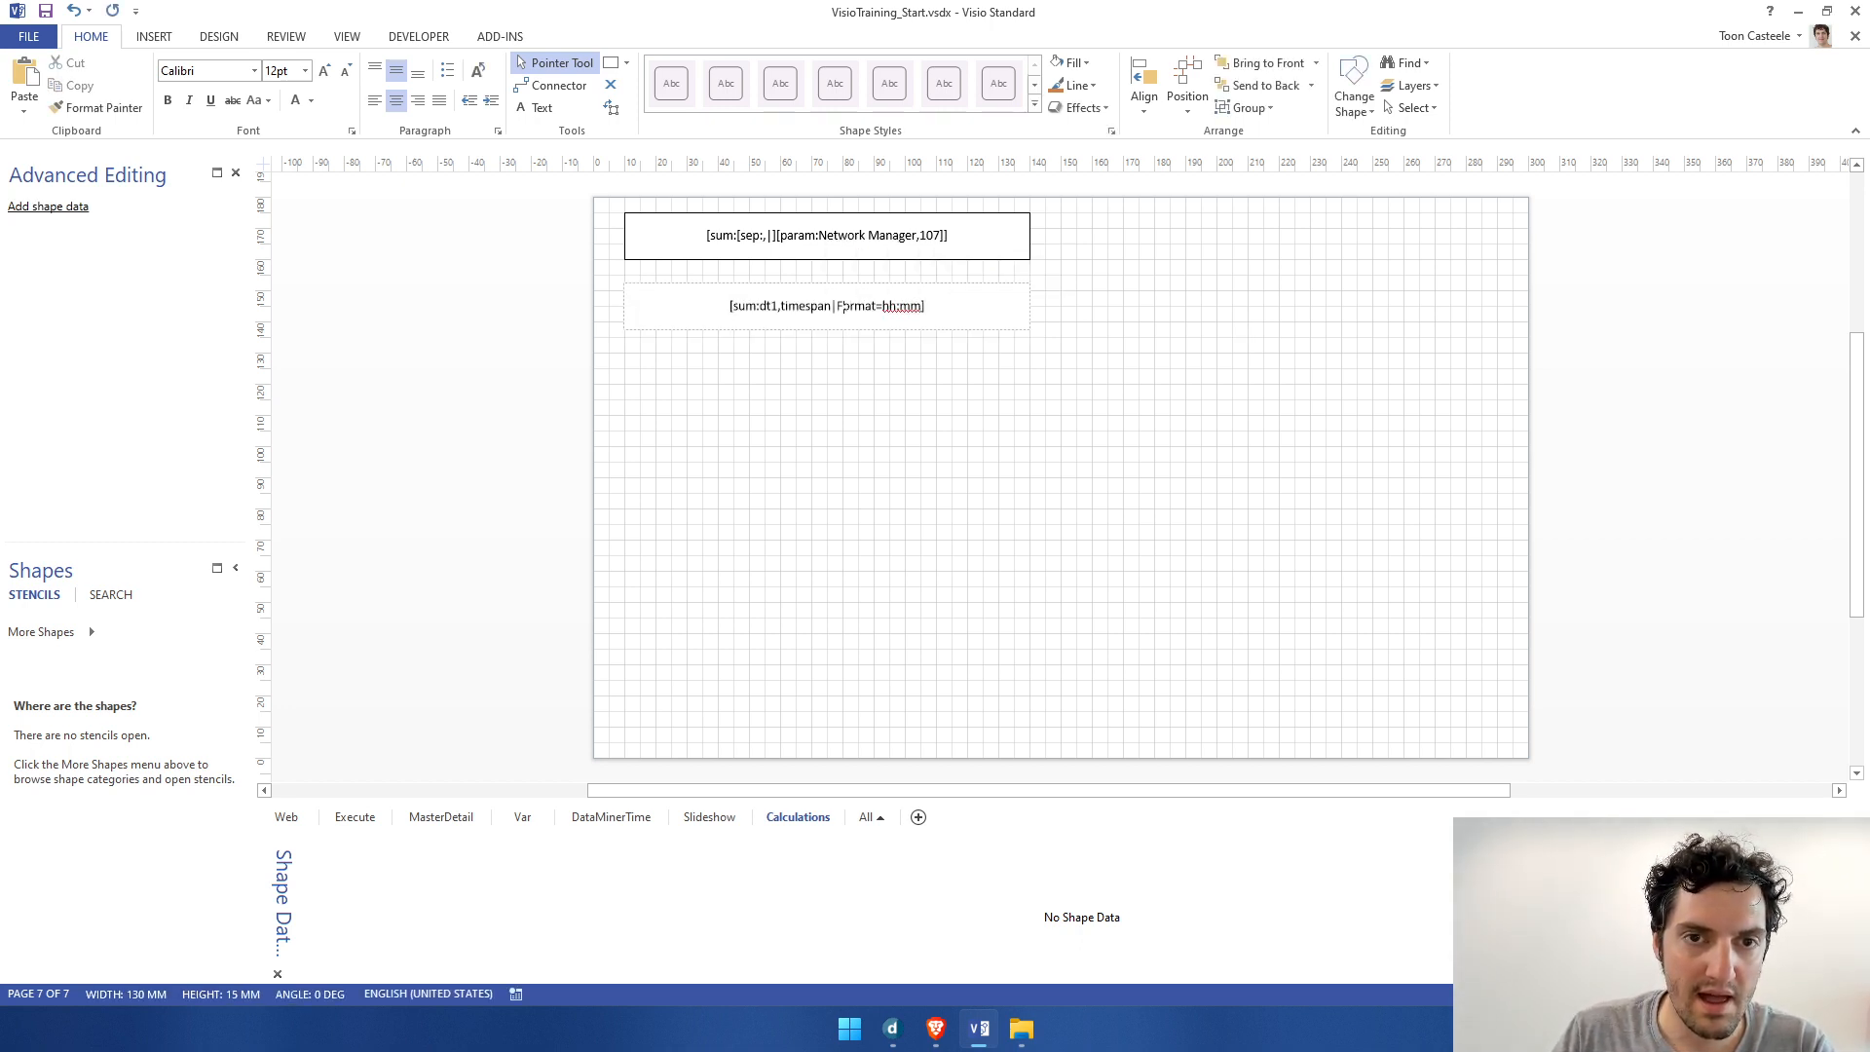
left_click(765, 244)
double_click(765, 246)
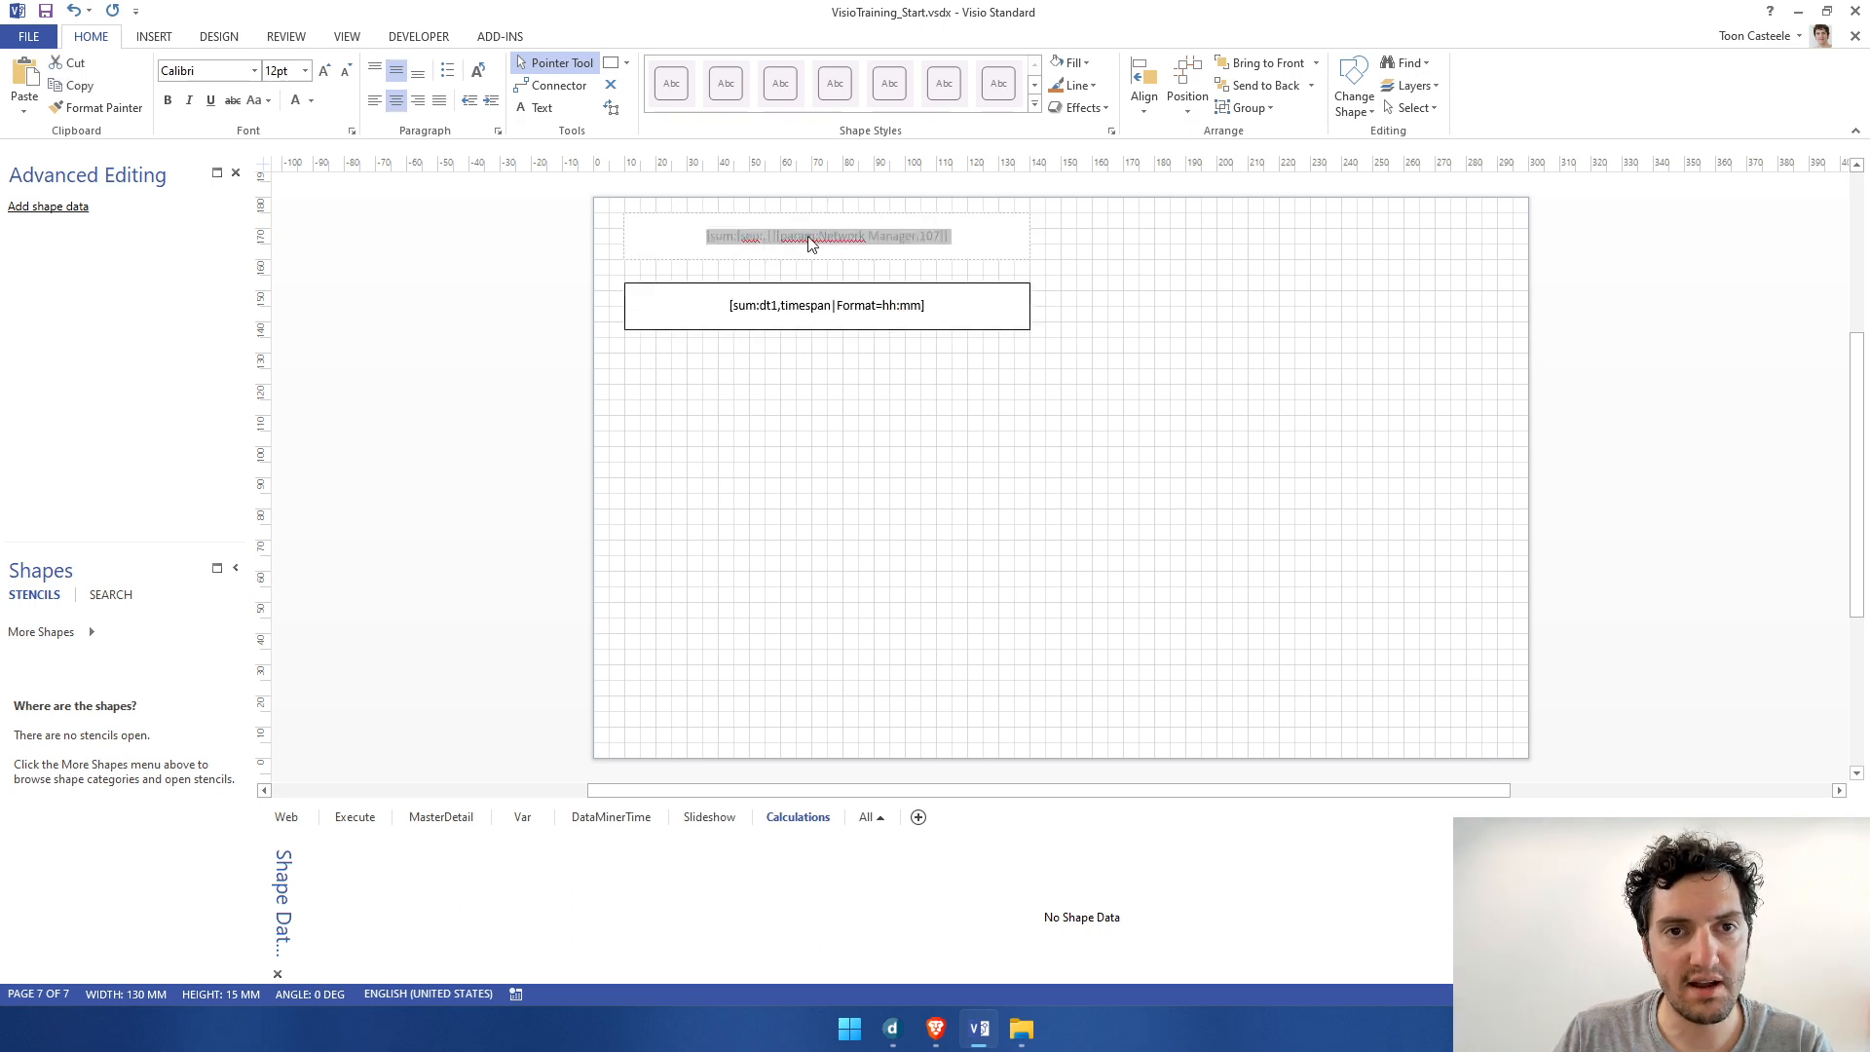
left_click(813, 244)
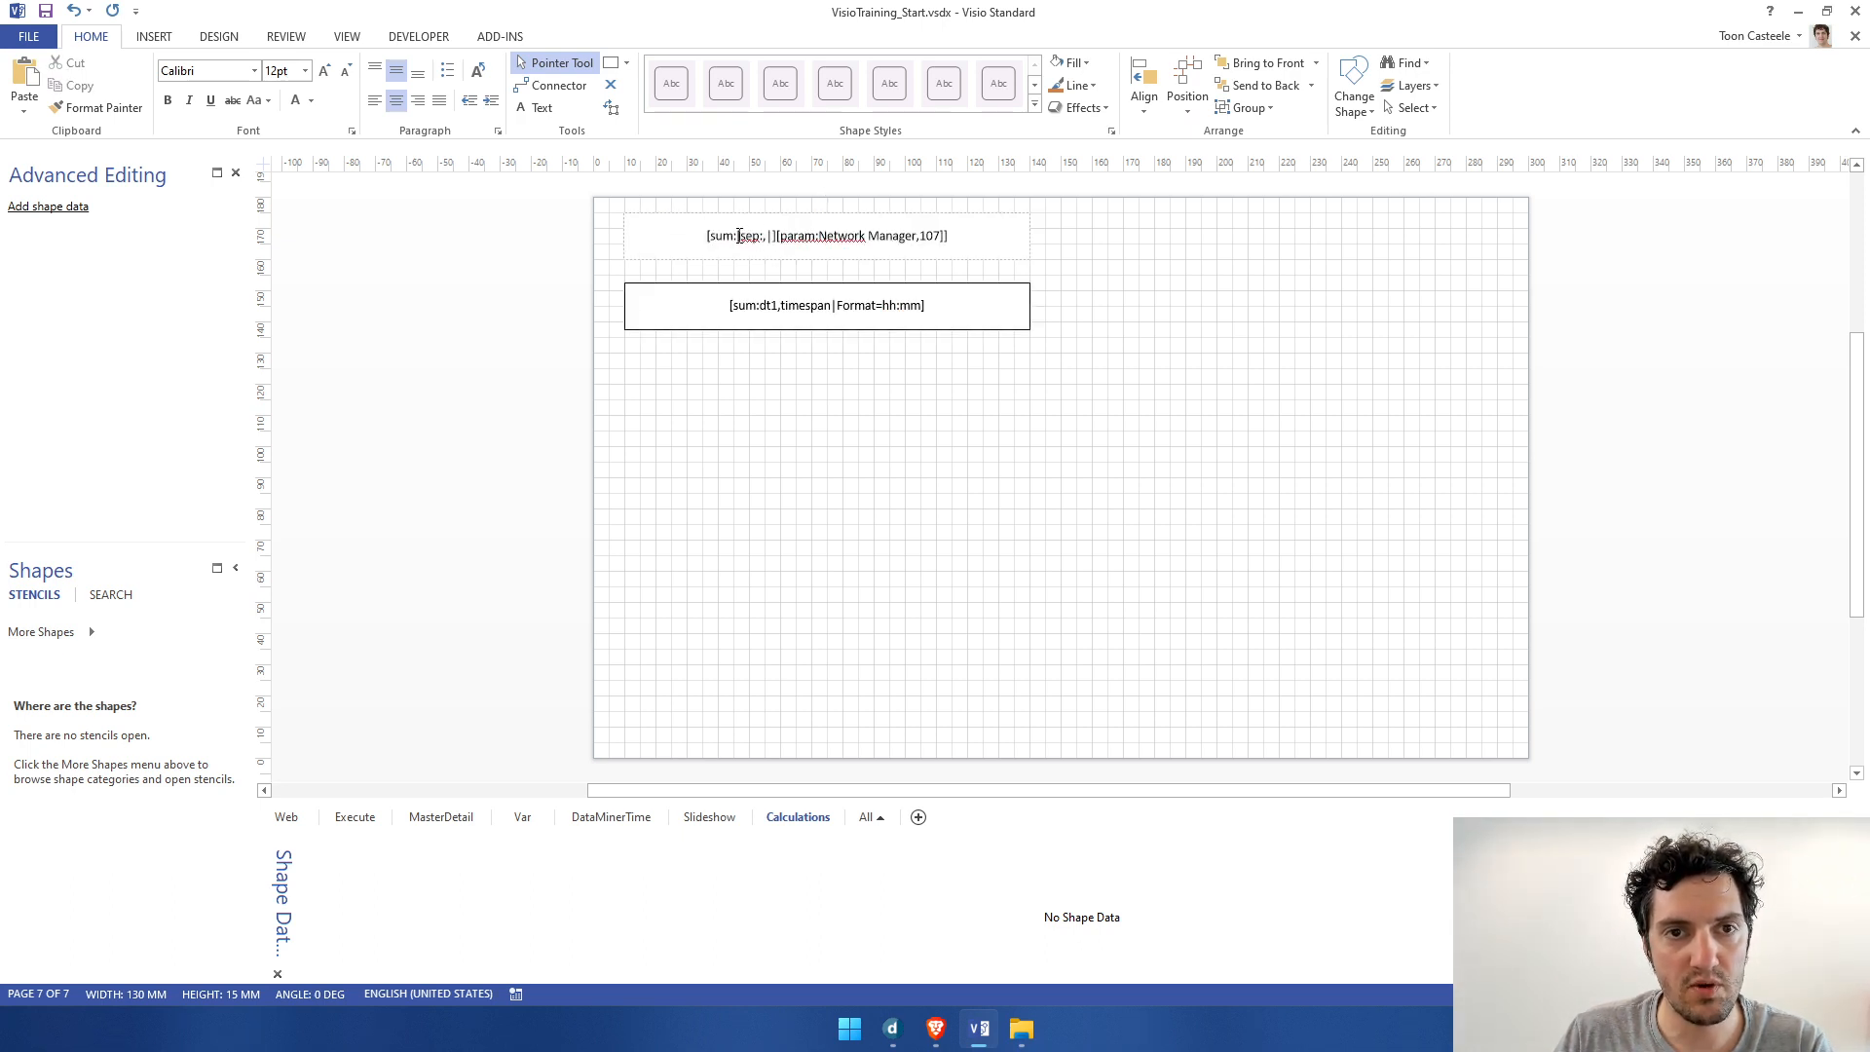
left_click_drag(741, 237, 771, 239)
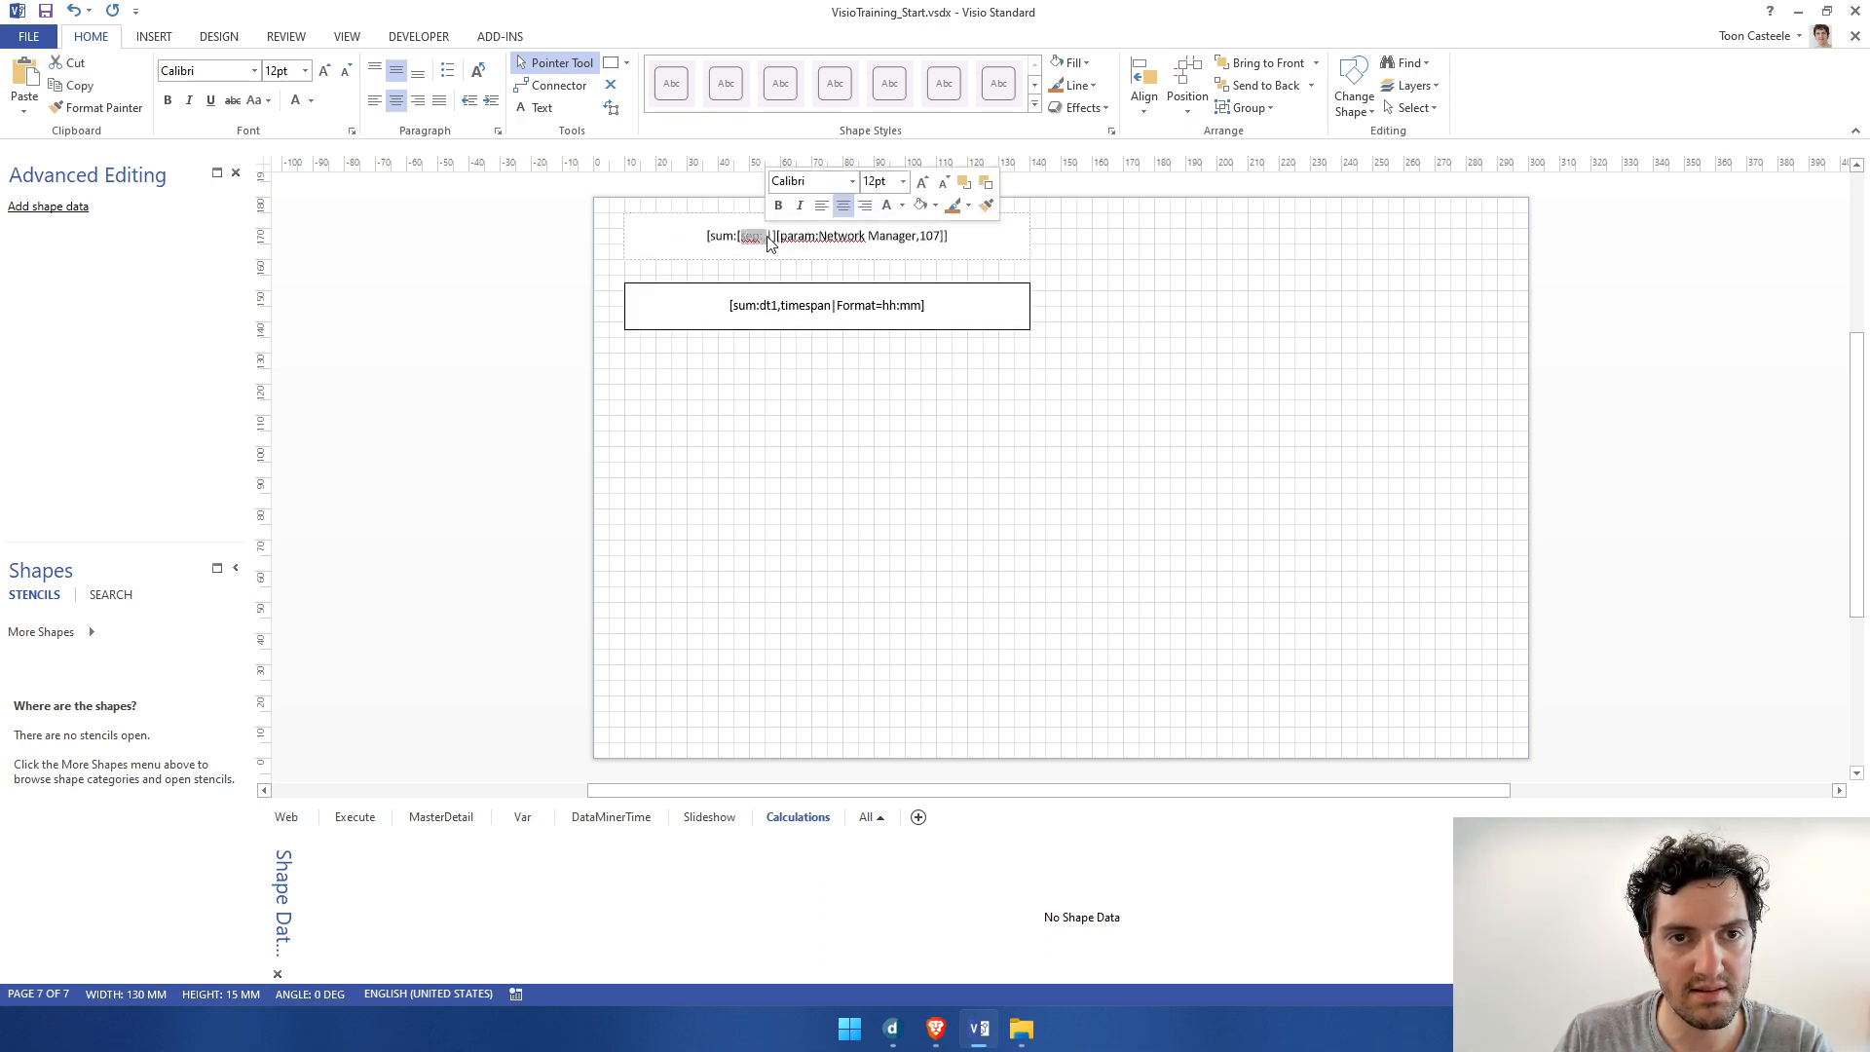
left_click(773, 239)
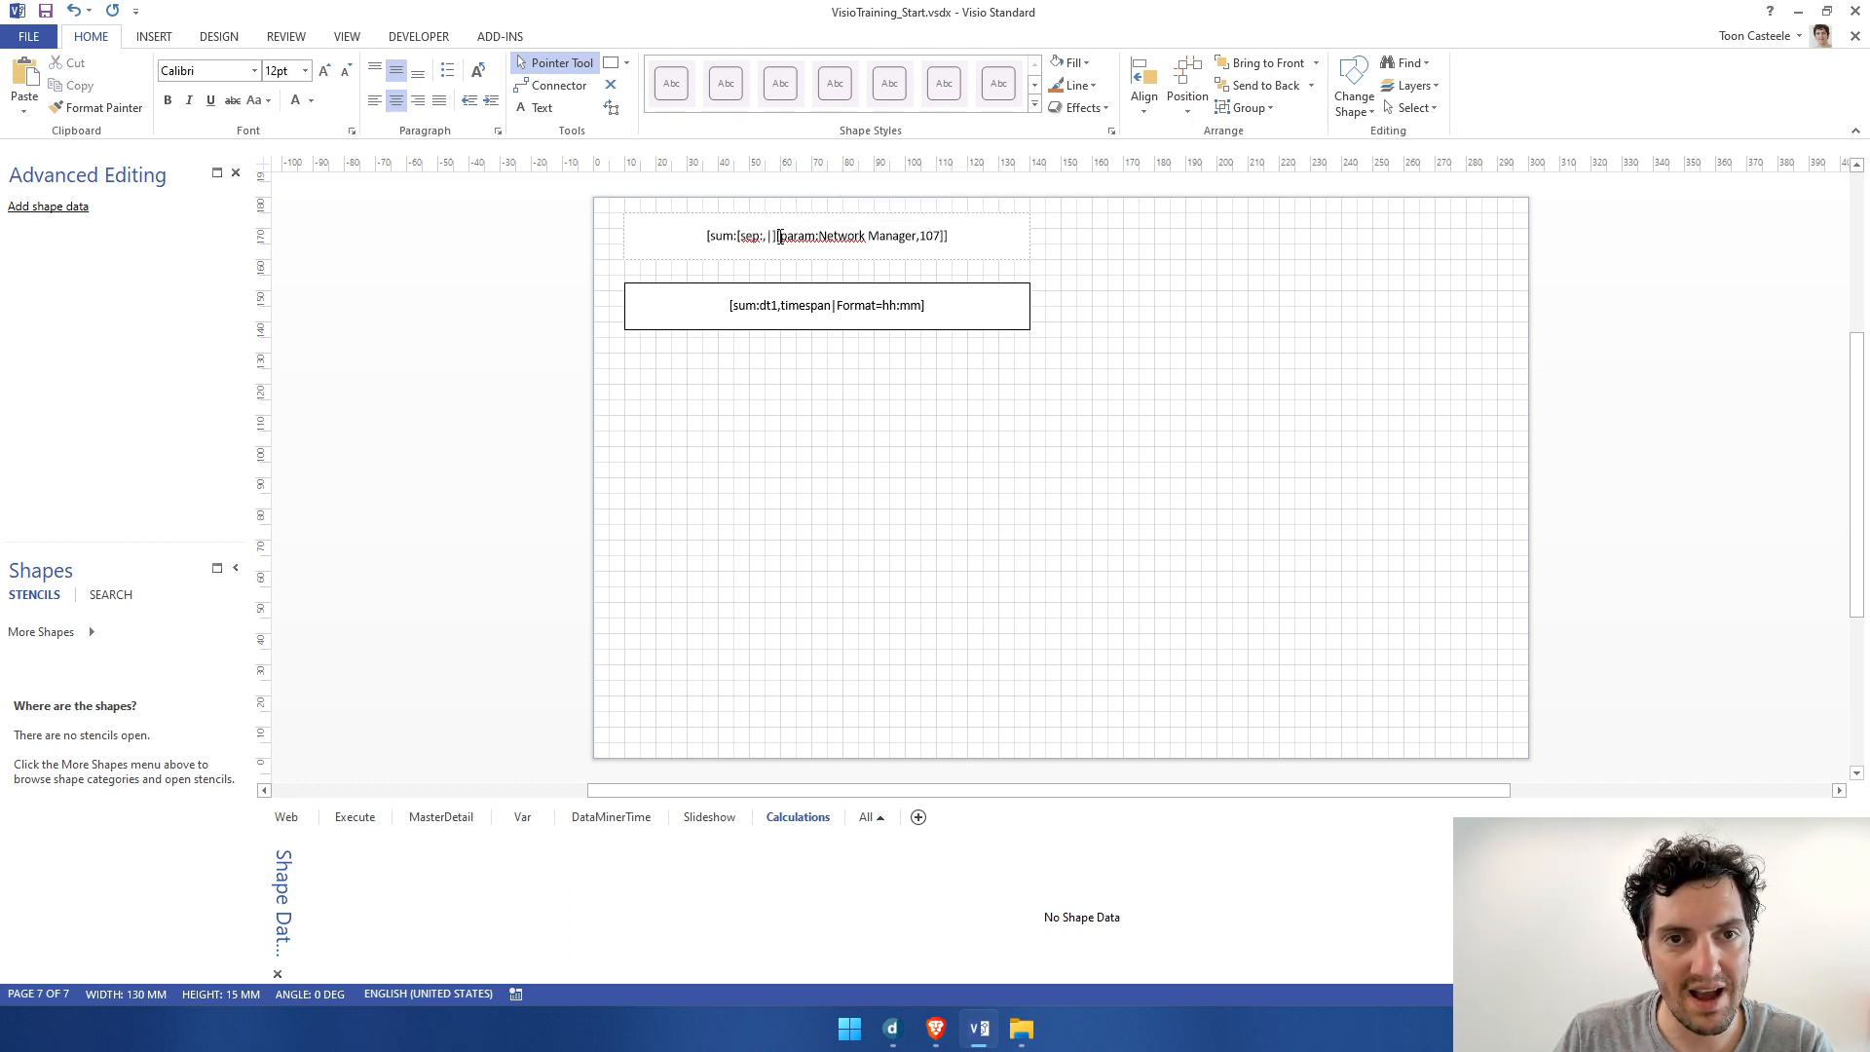
double_click(844, 309)
left_click(838, 307)
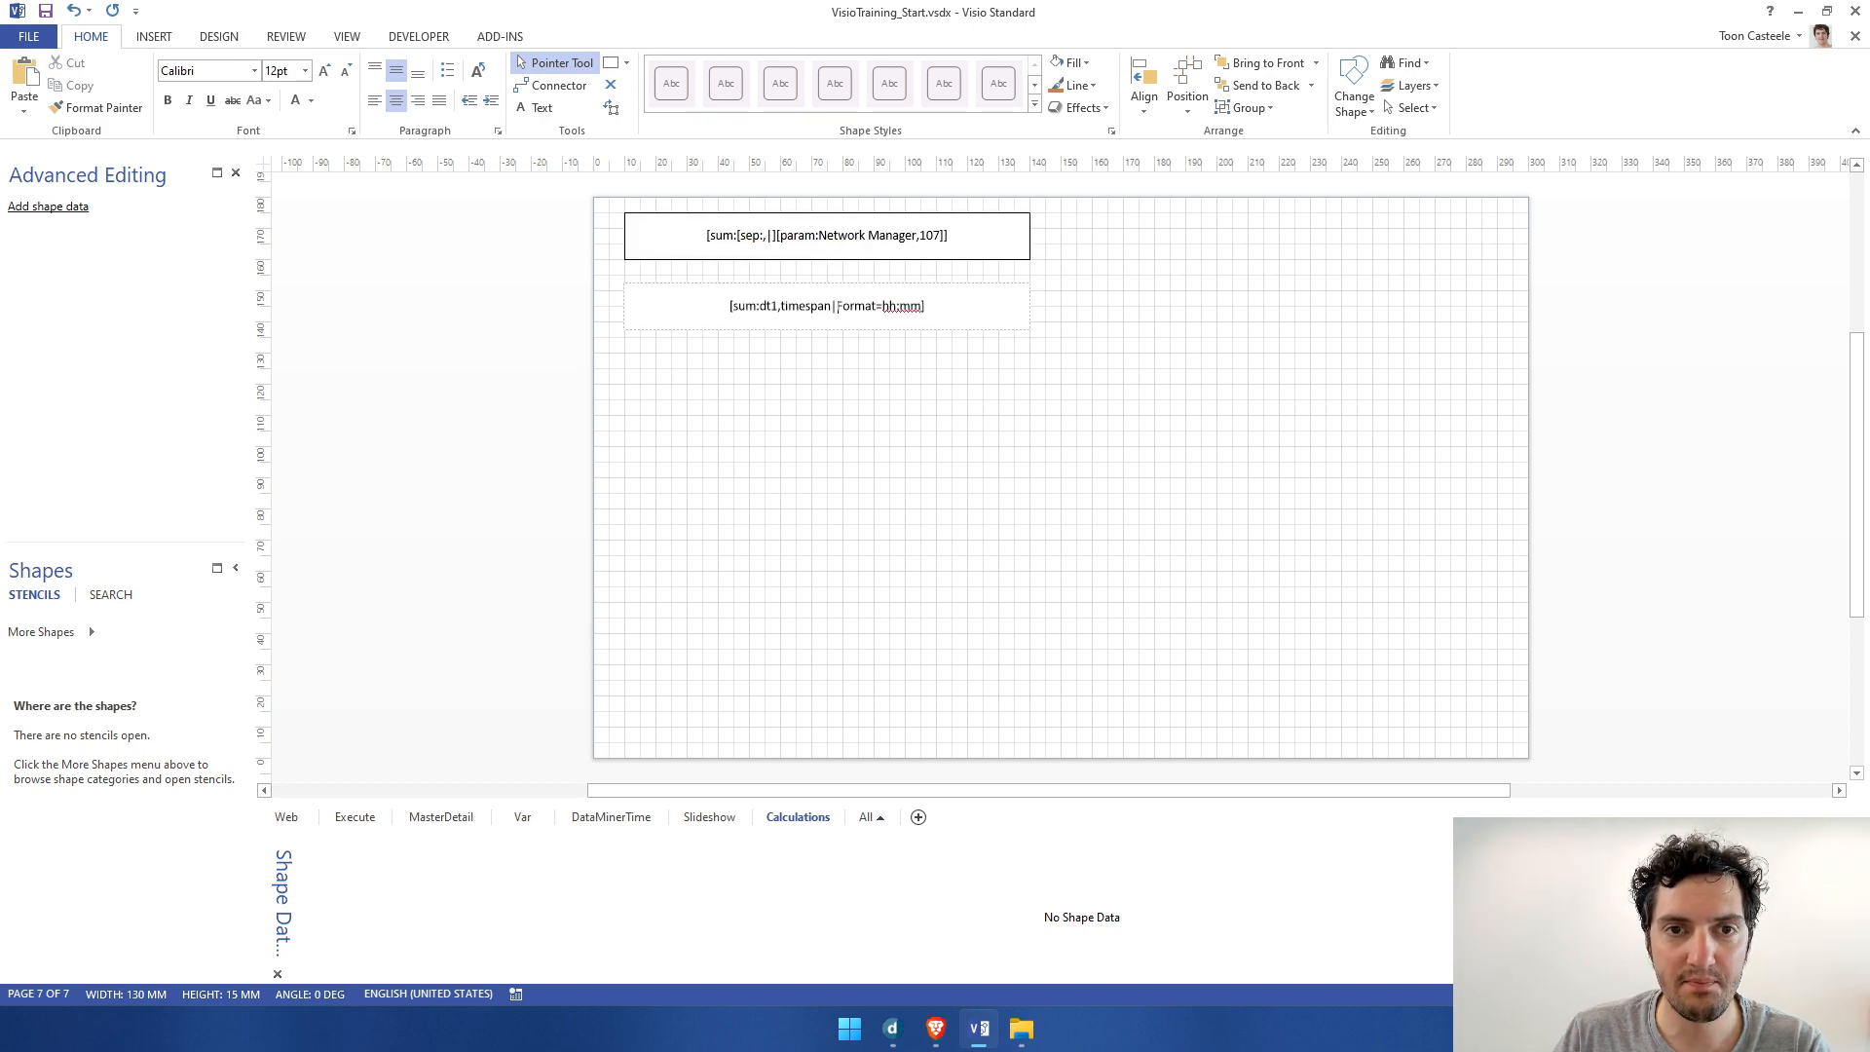
Step: Insert "[sep:|#]" before the existing sep placeholder inside the upper rectangle's sum
double_click(773, 237)
left_click(770, 236)
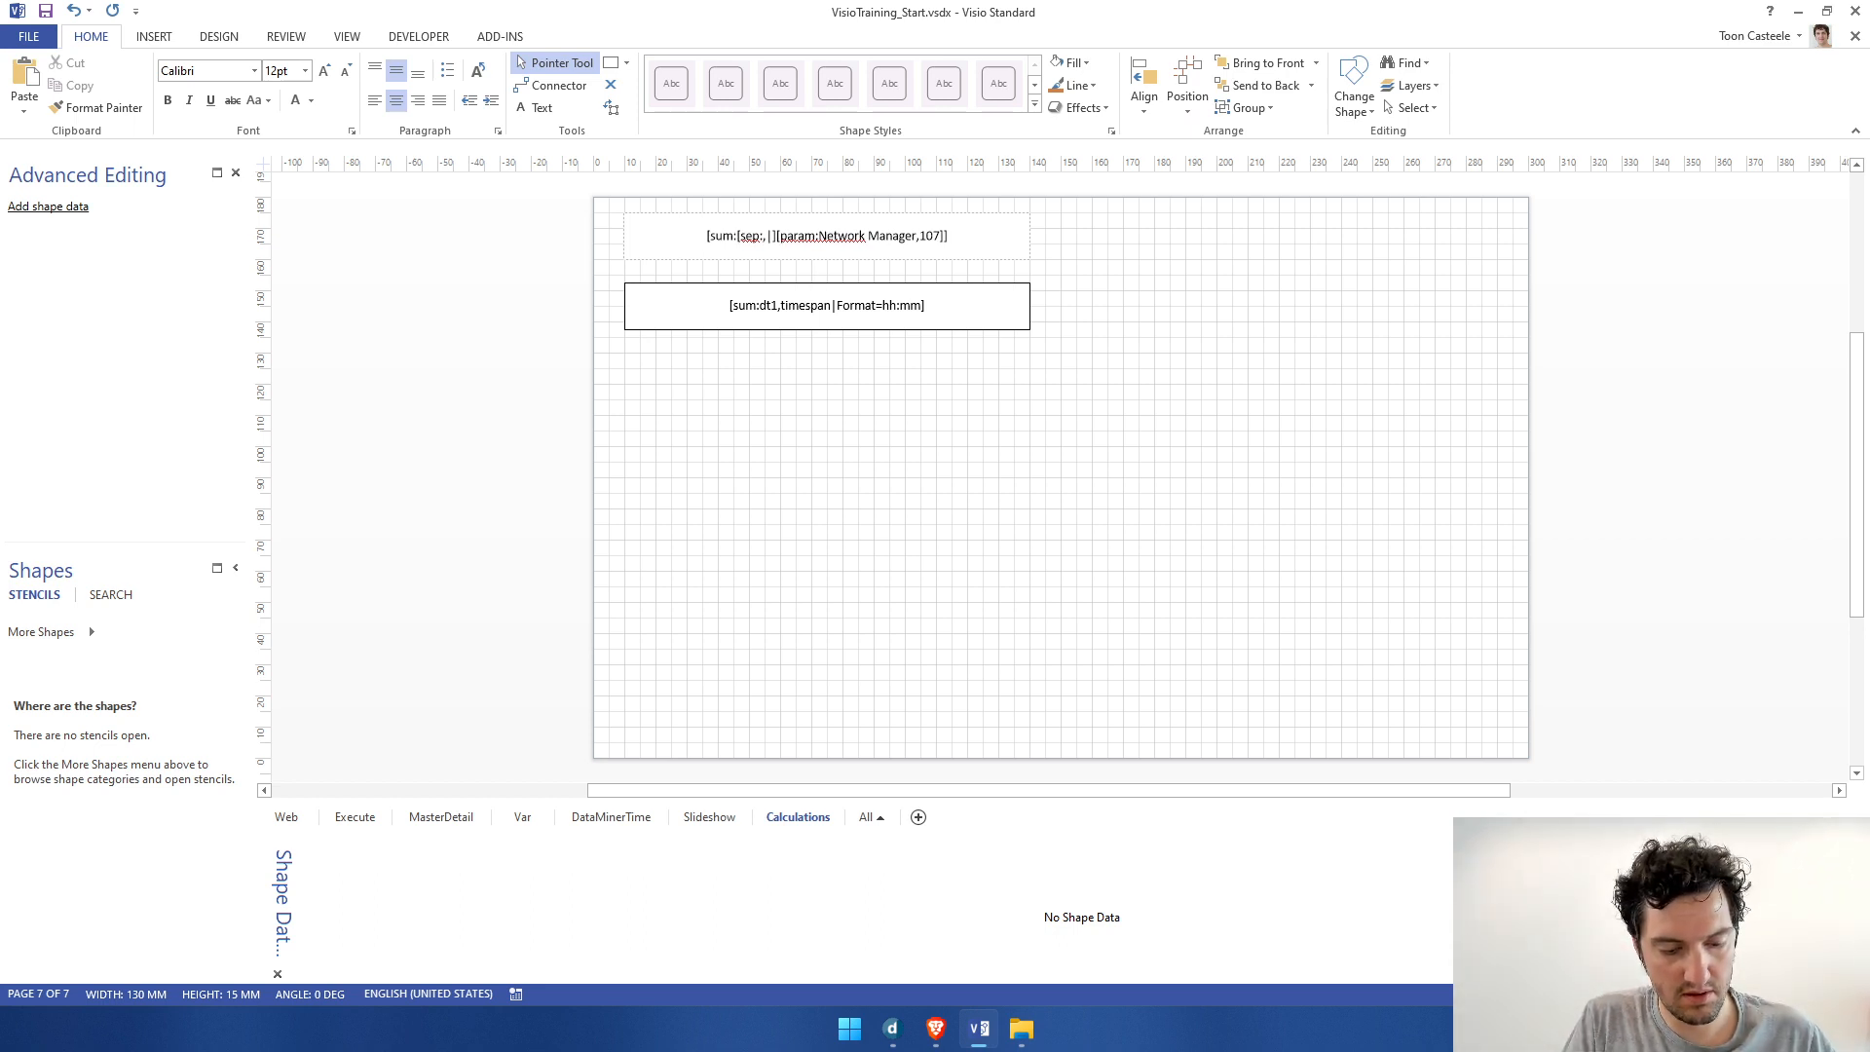
type("[sep")
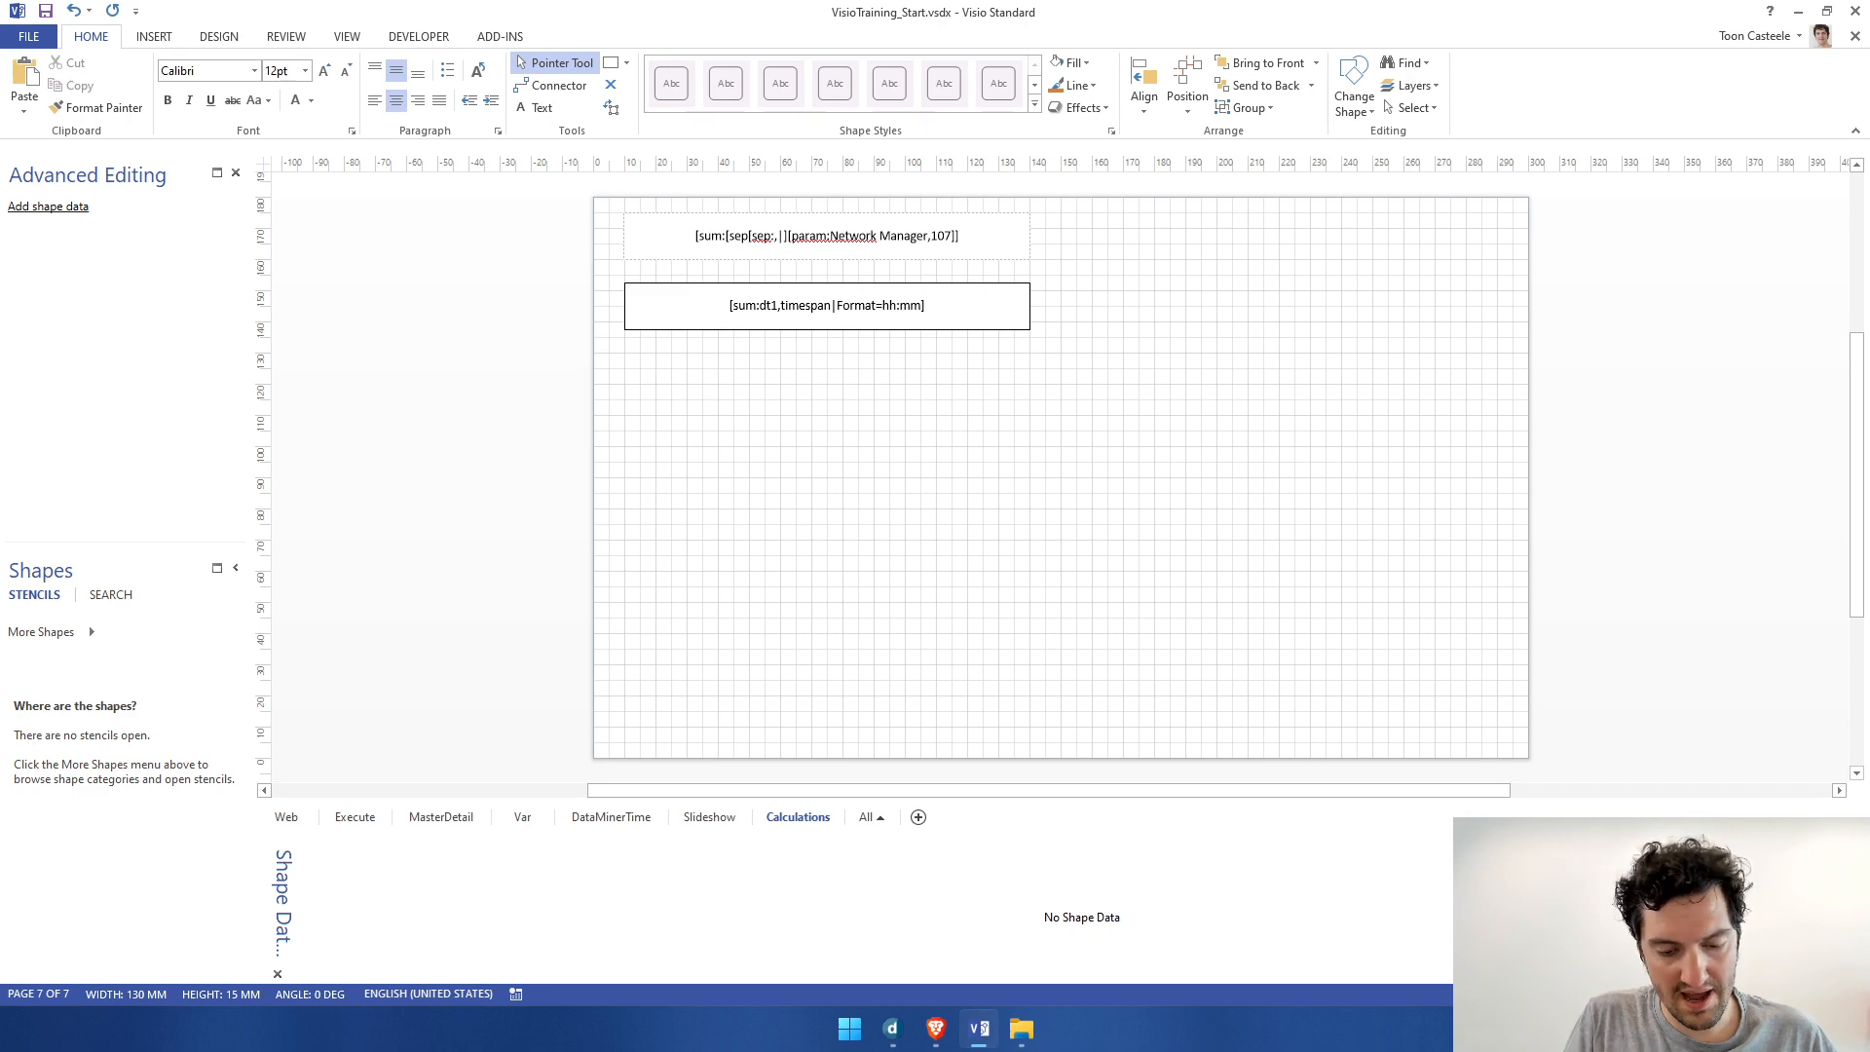
type(":")
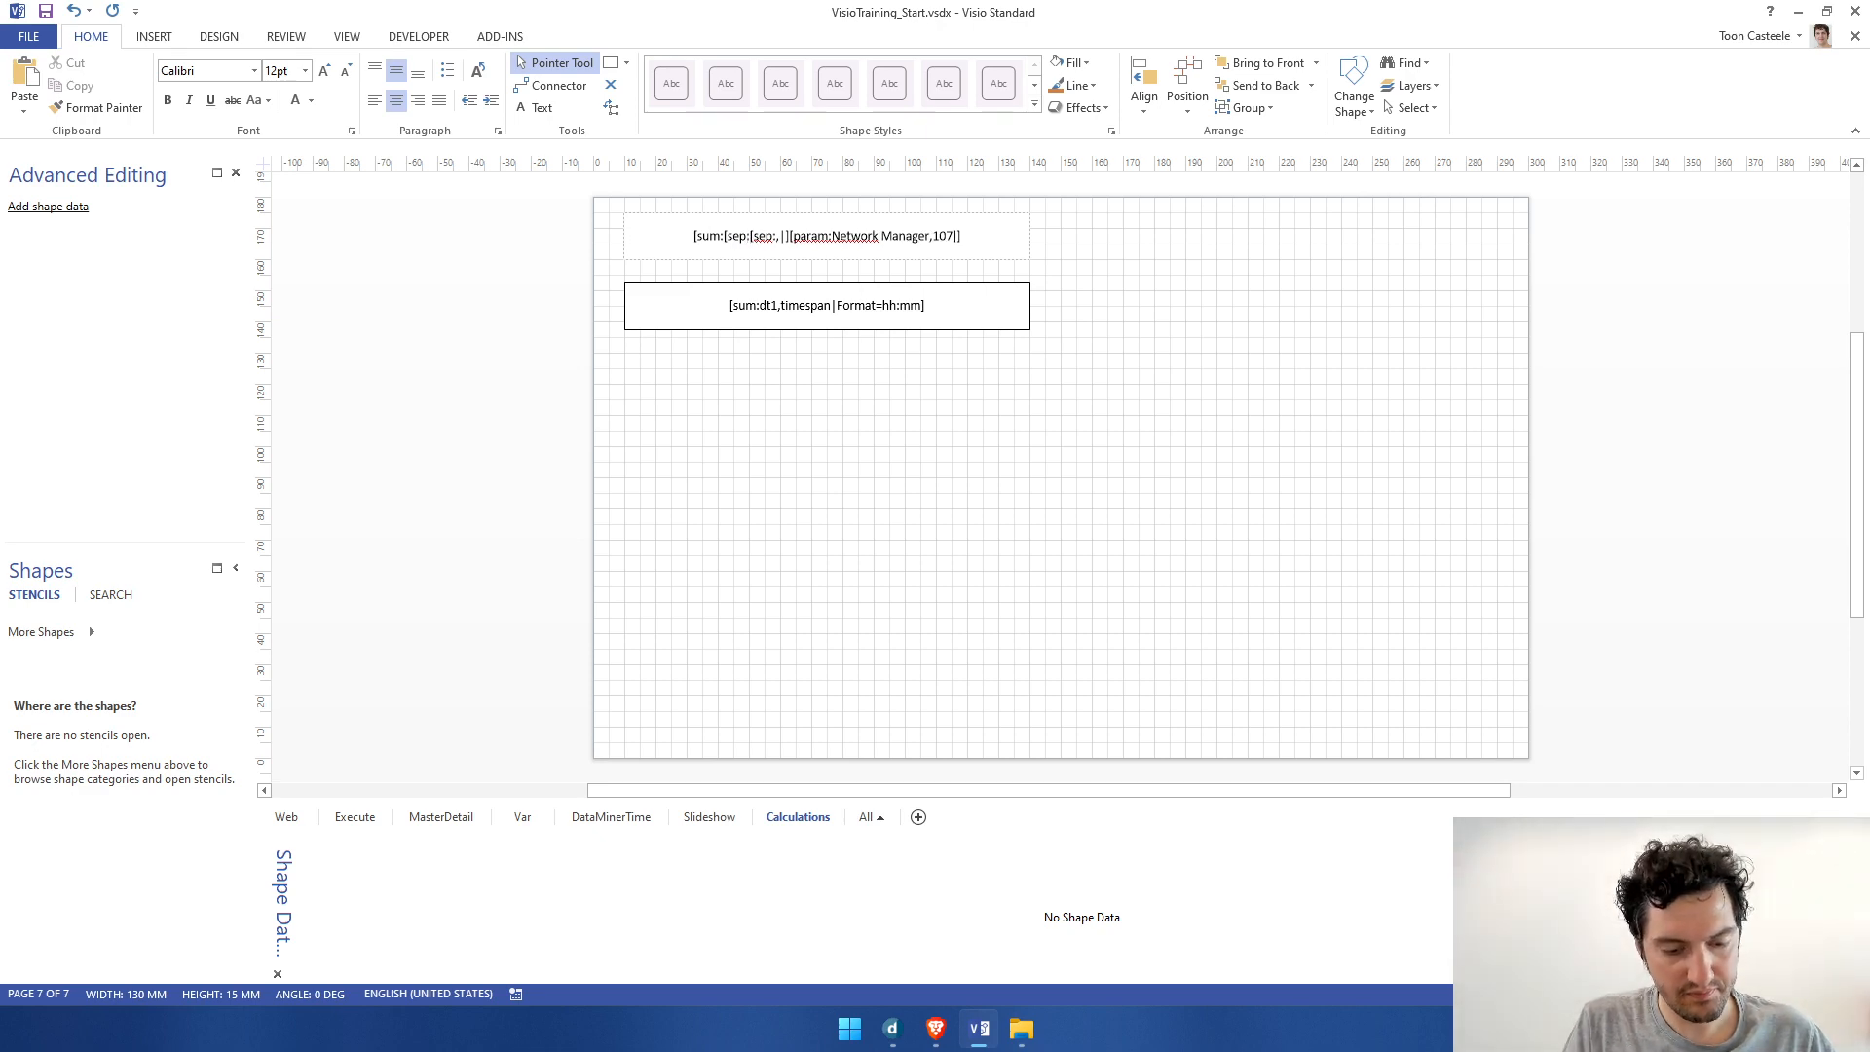
type(")#")
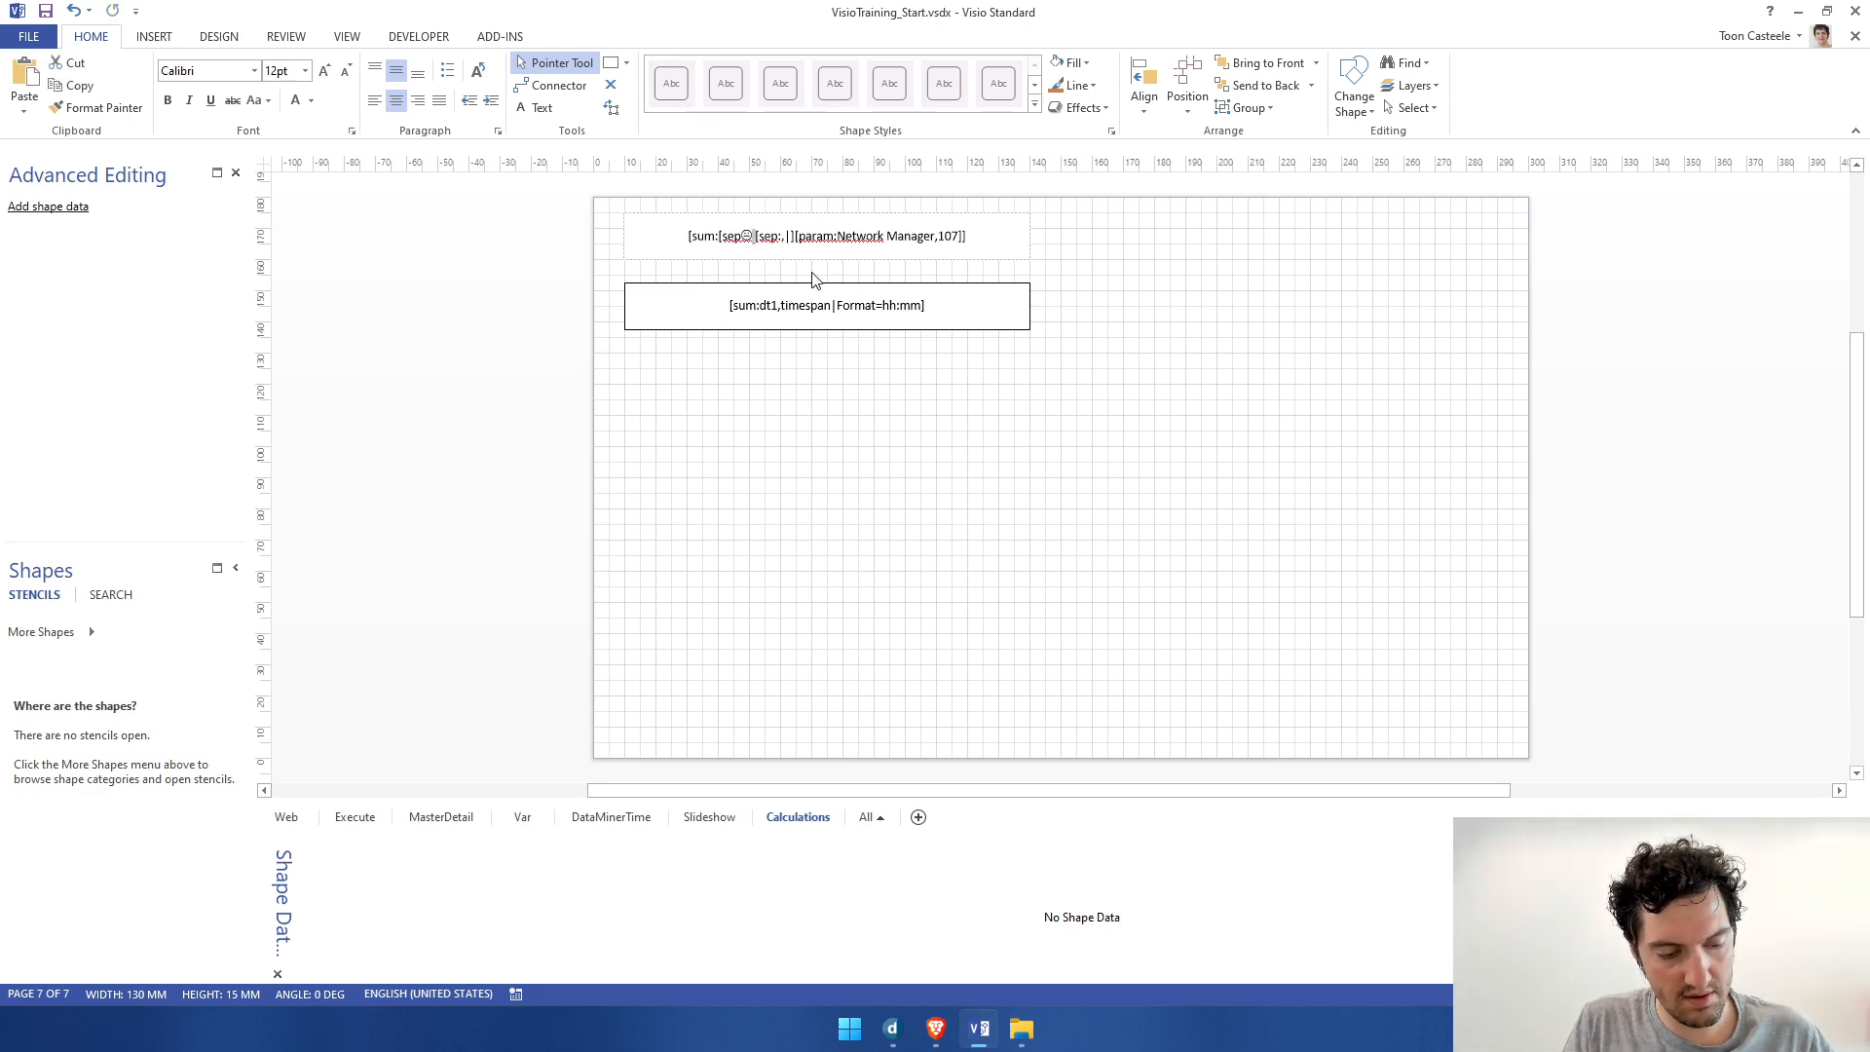
key("BackSpace")
key("BackSpace")
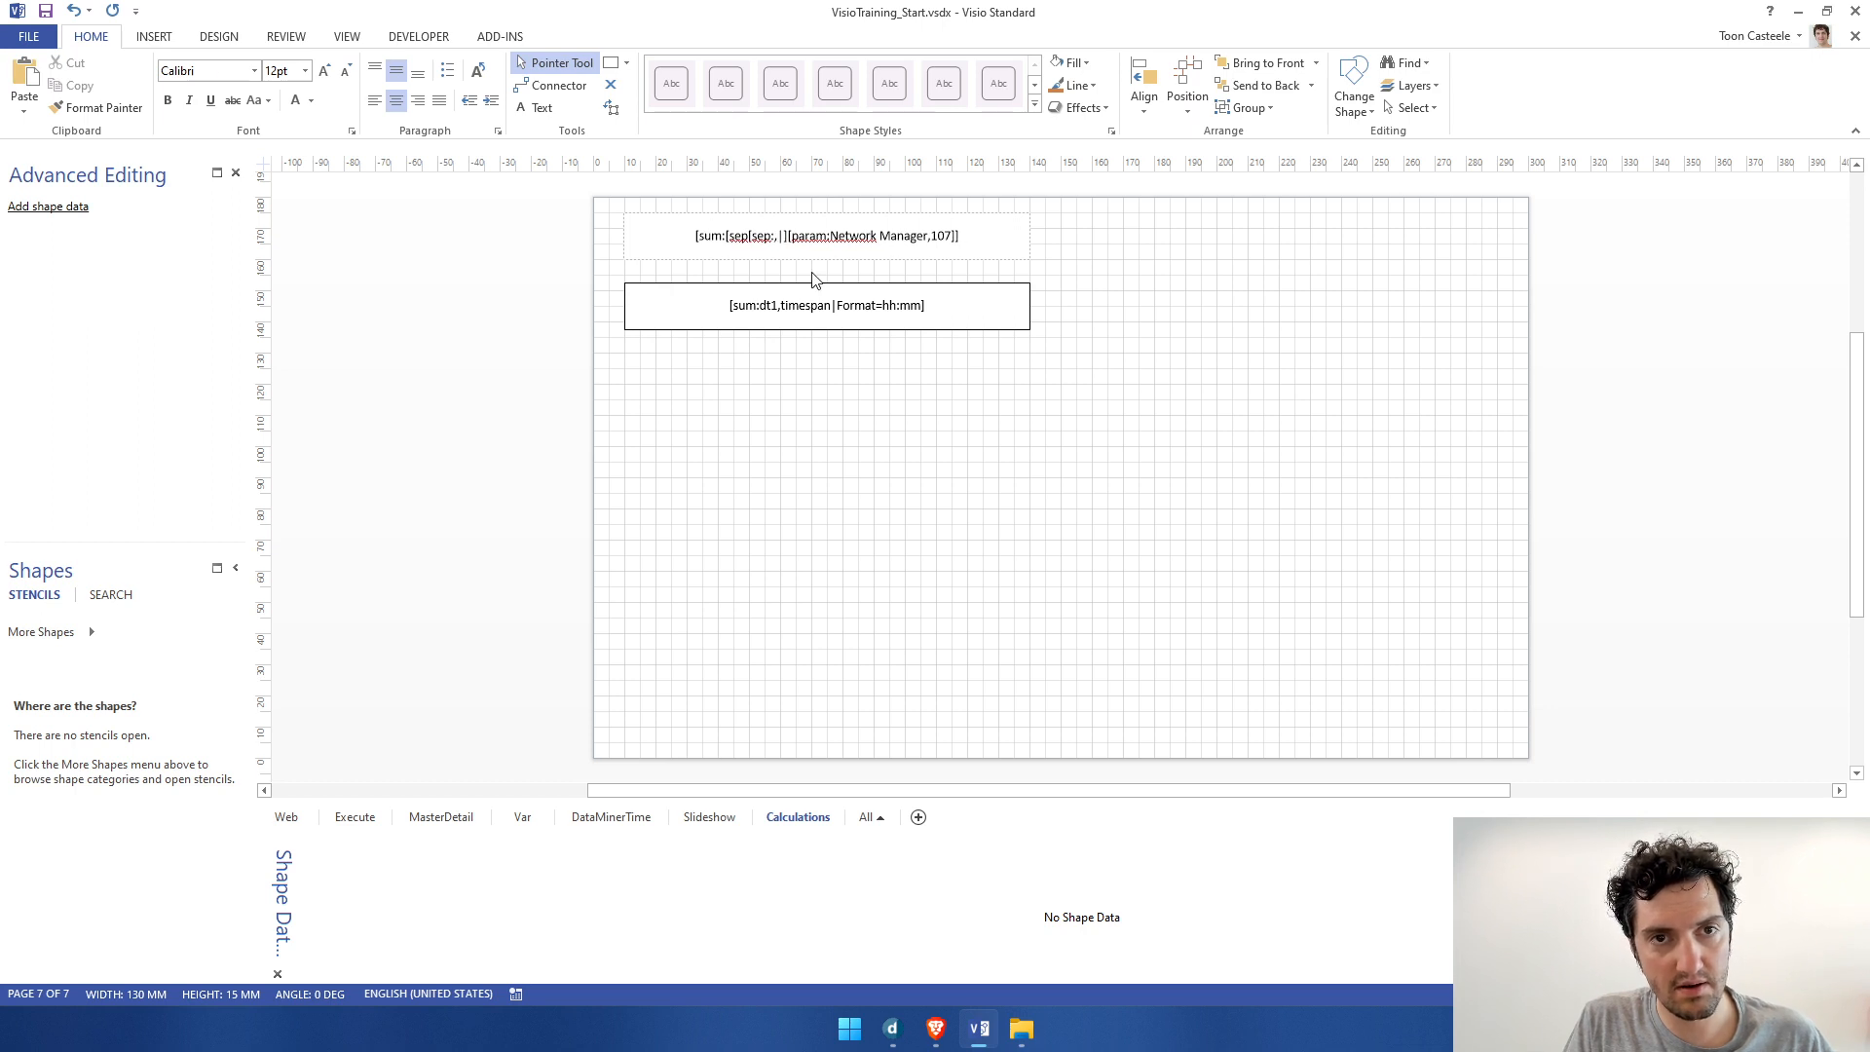
type(":)")
key("ctrl+z")
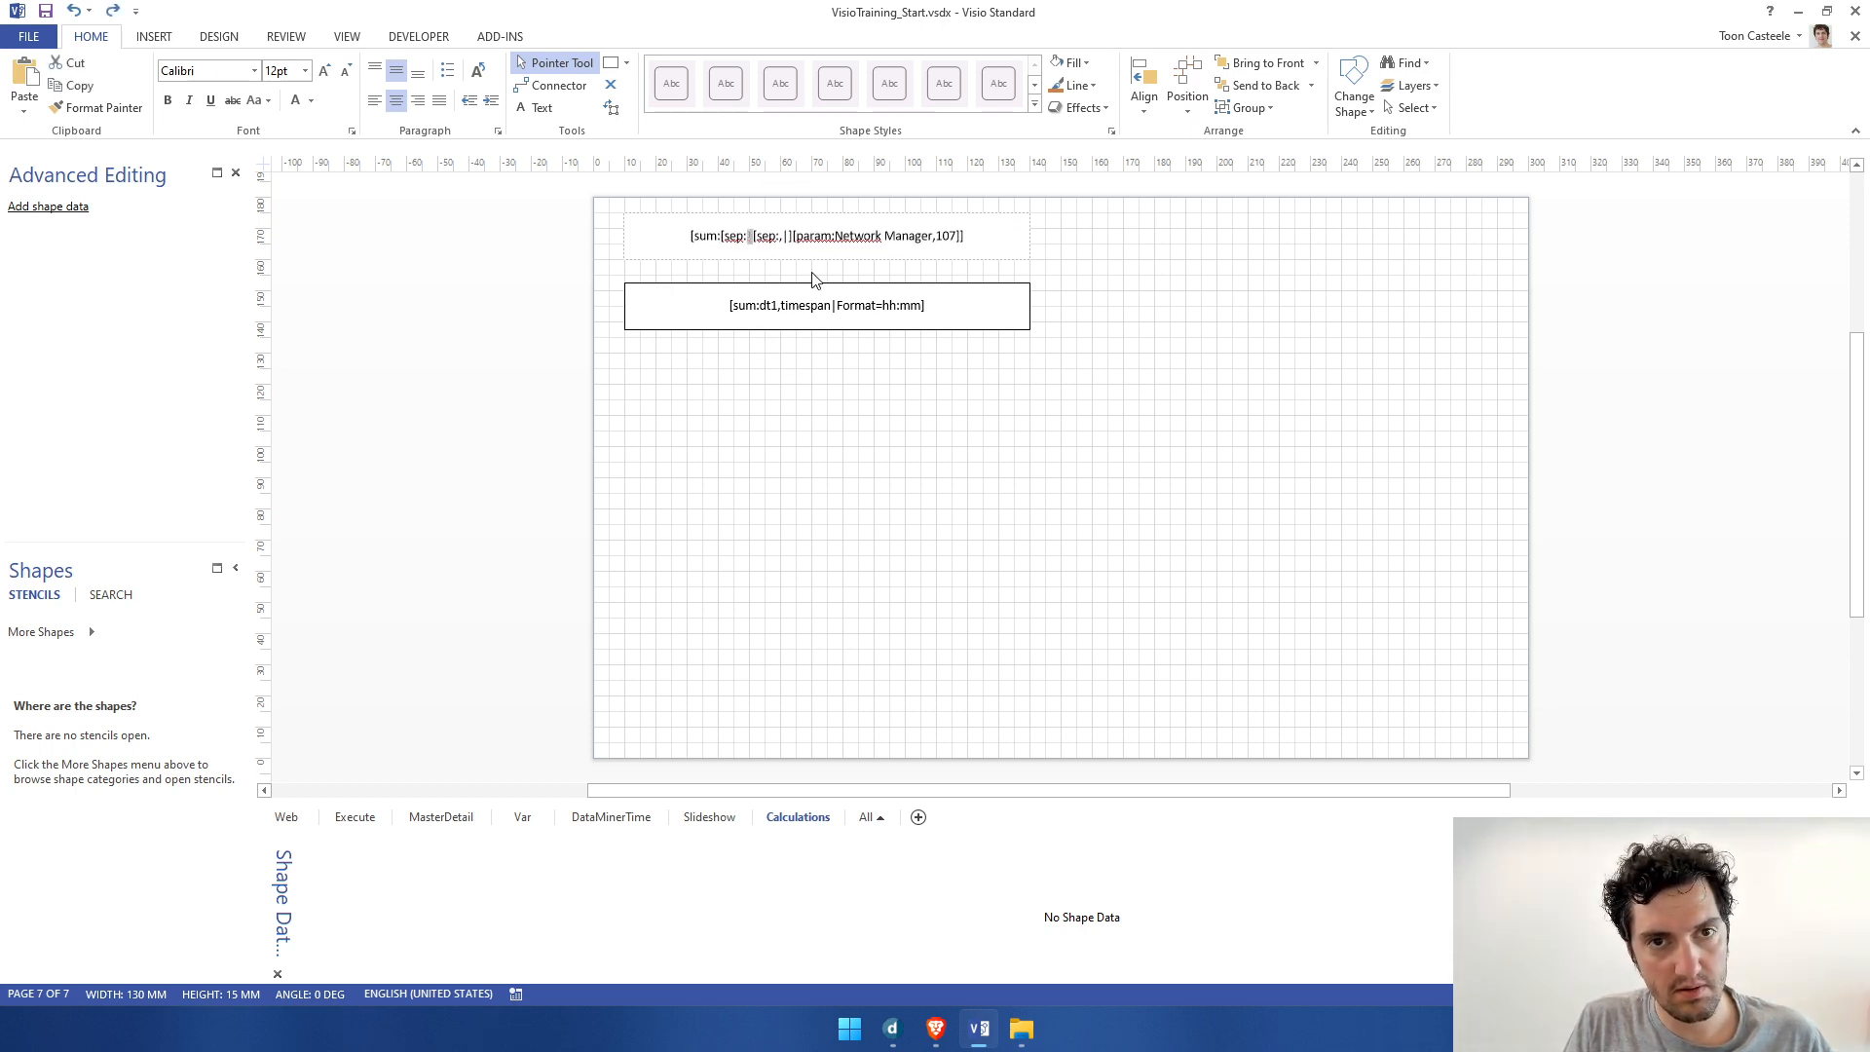
type("|")
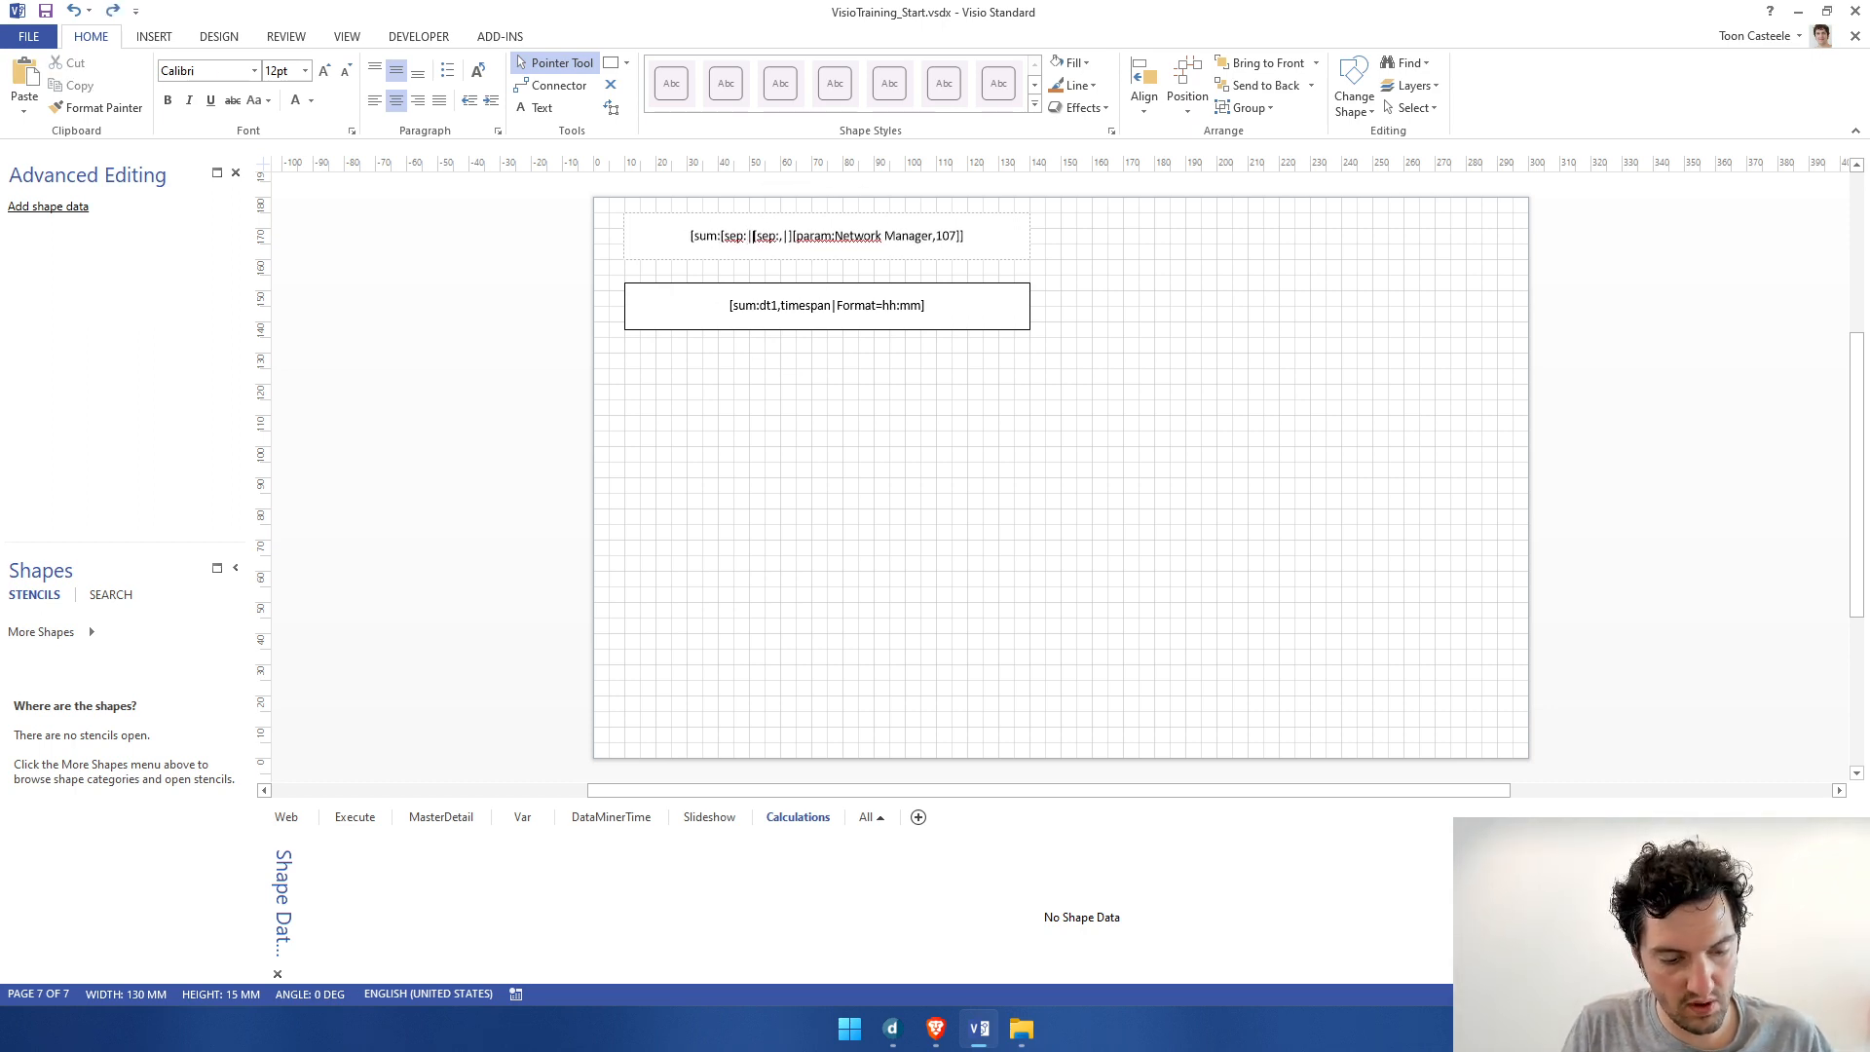
type("#]")
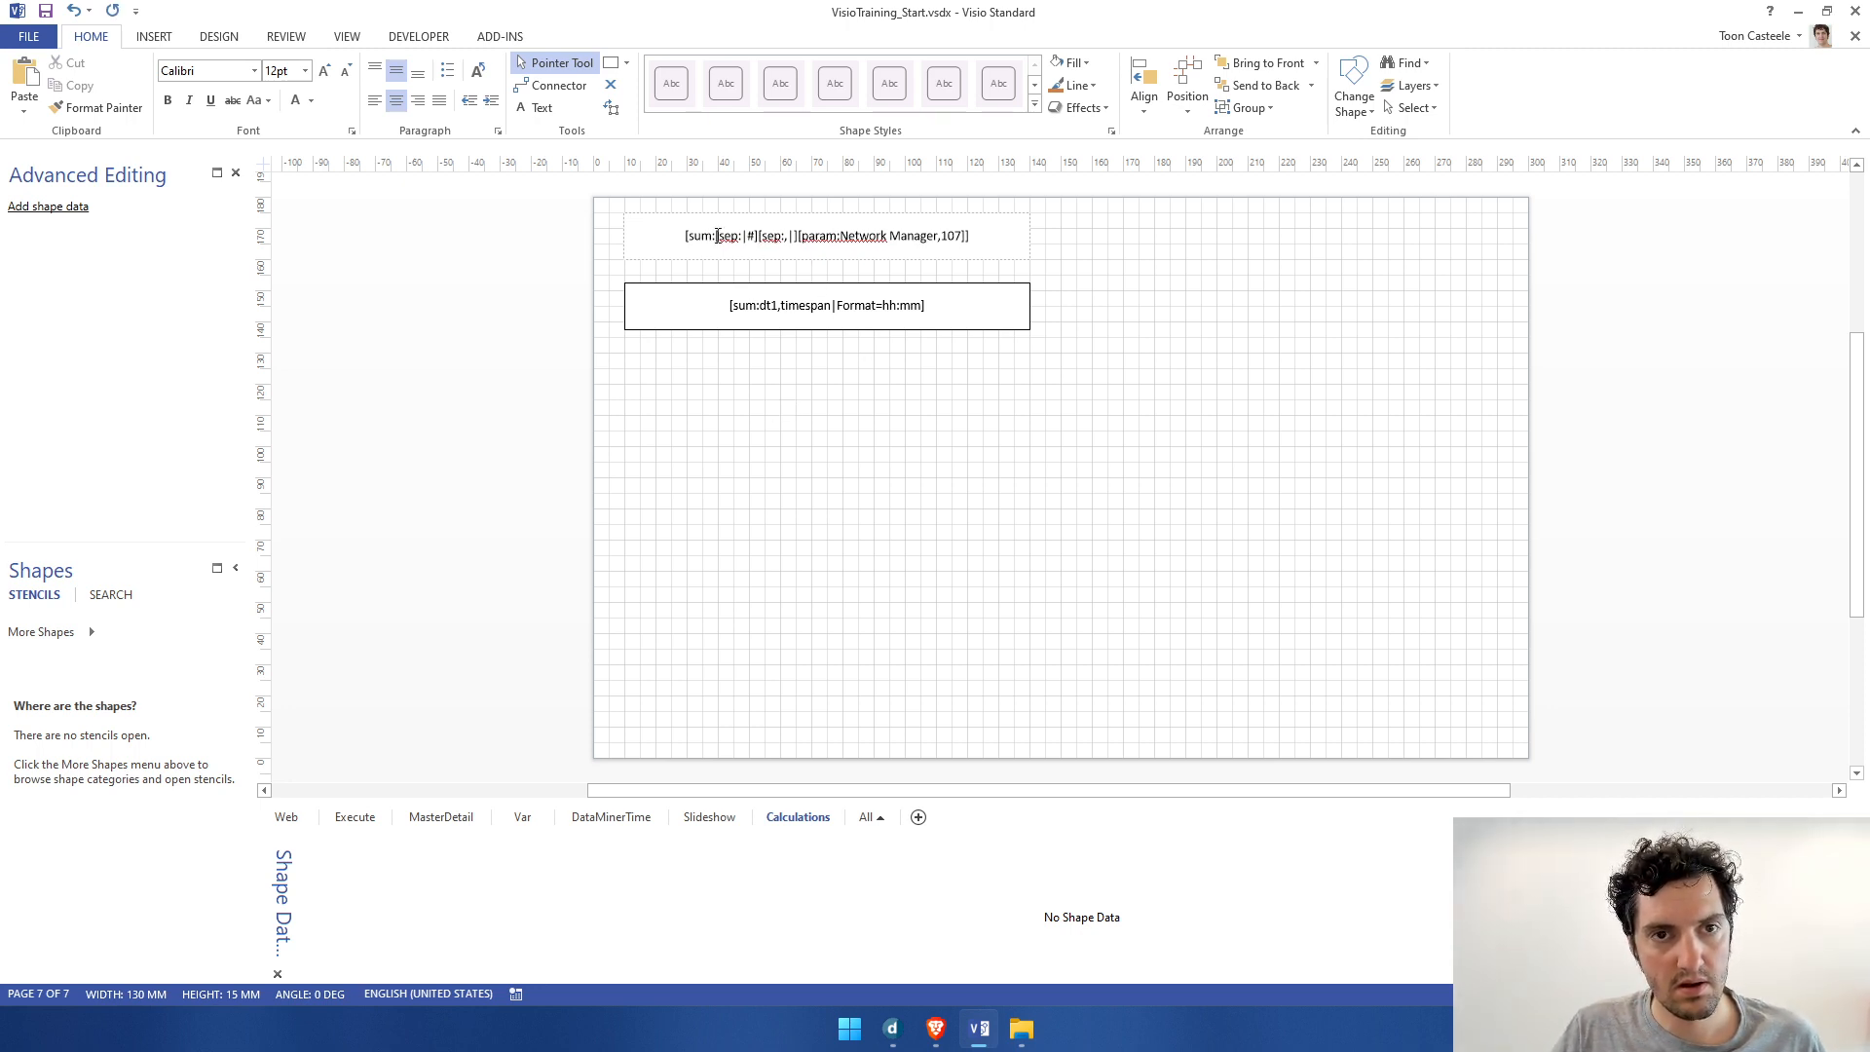
Step: Review the lower rectangle's pipe separator against the two sep placeholders in the upper rectangle's text
left_click(838, 308)
left_click(838, 308)
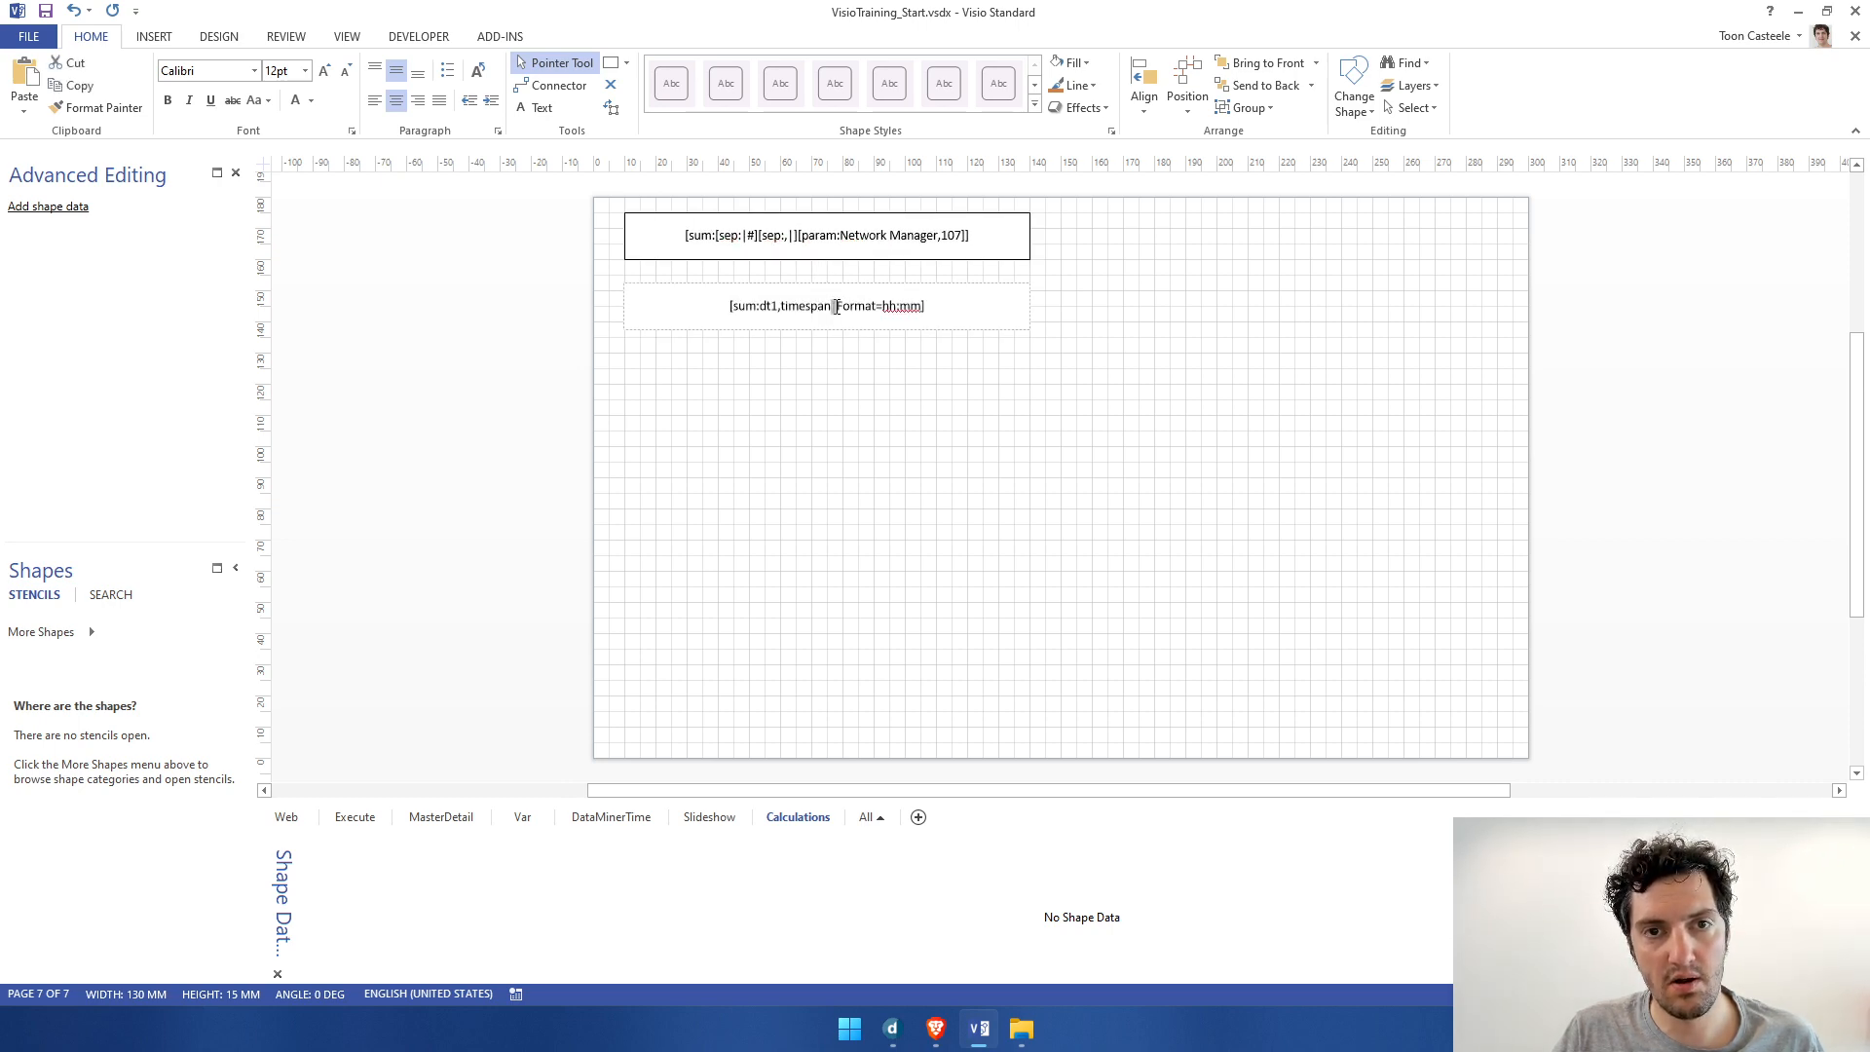
left_click(801, 243)
left_click(801, 244)
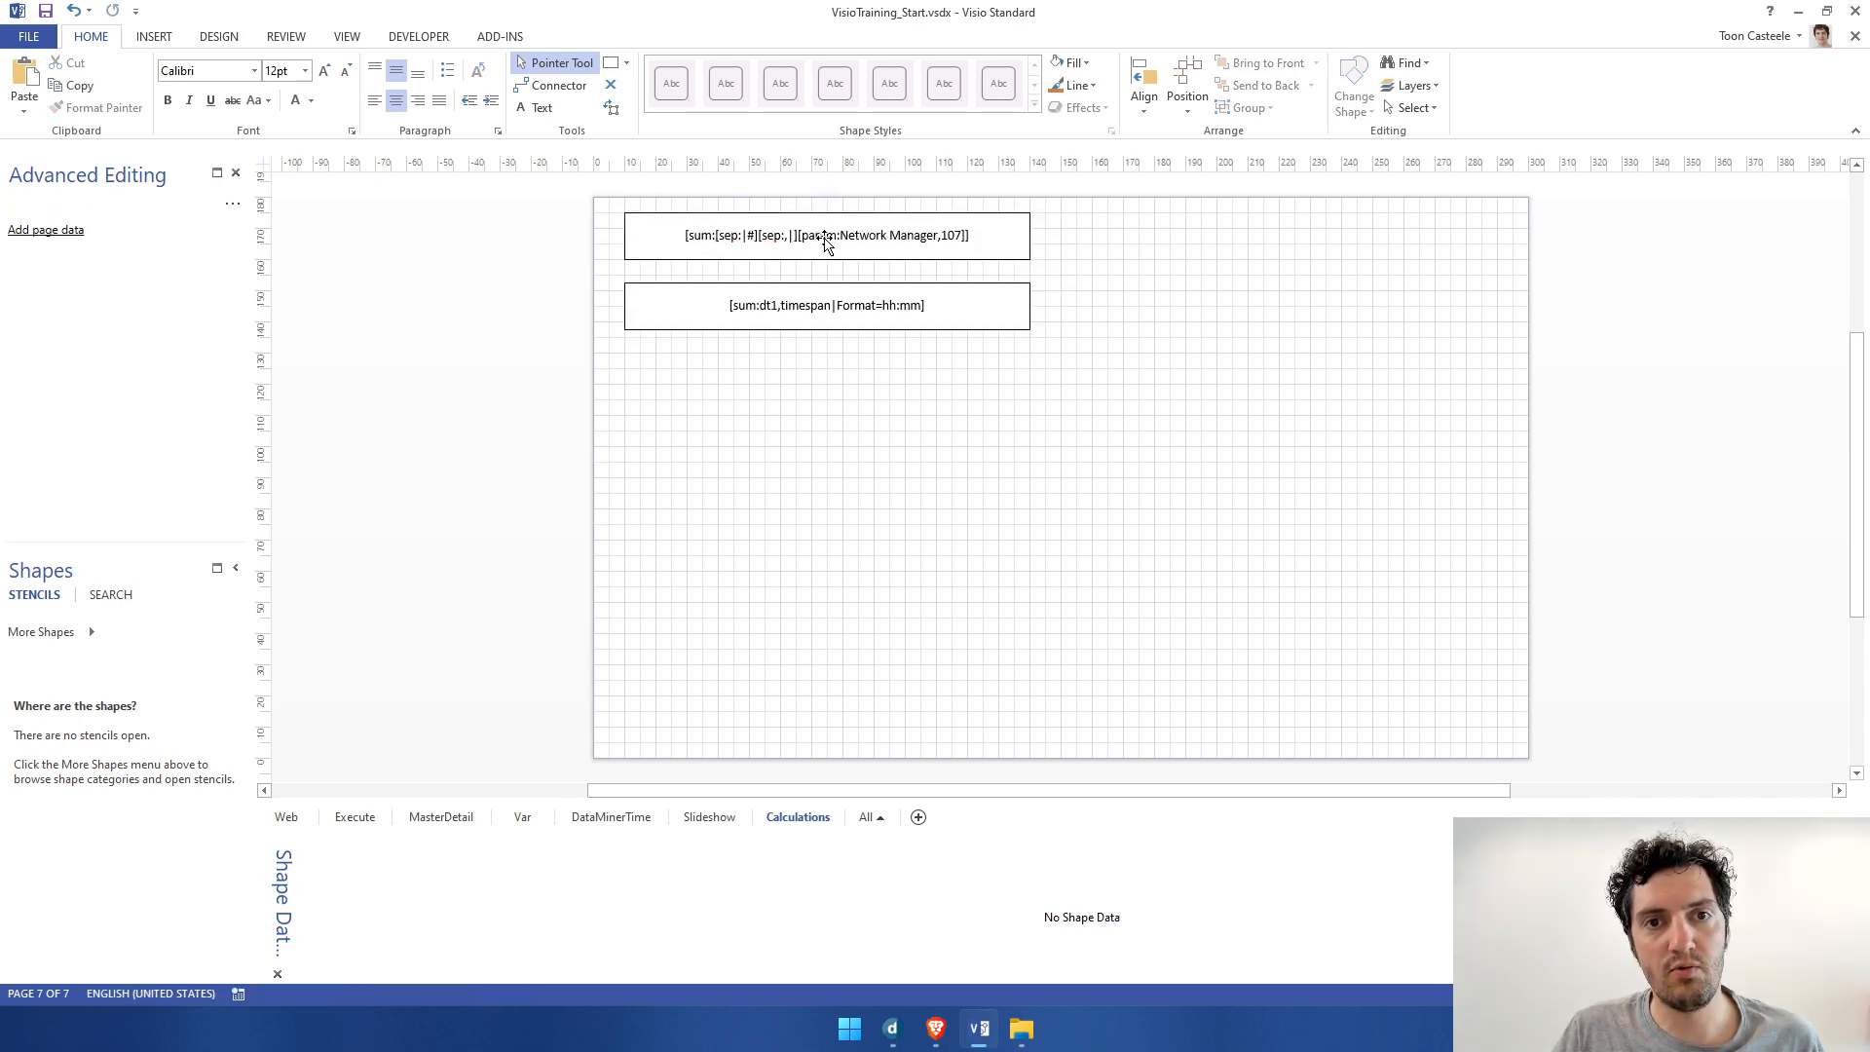
left_click_drag(801, 239, 960, 241)
left_click(1150, 360)
Step: Switch to DataMiner and compare the Calculations page's sum with the Bitrate Rx total in Network Manager's Switch Ports Table
key("alt+Tab")
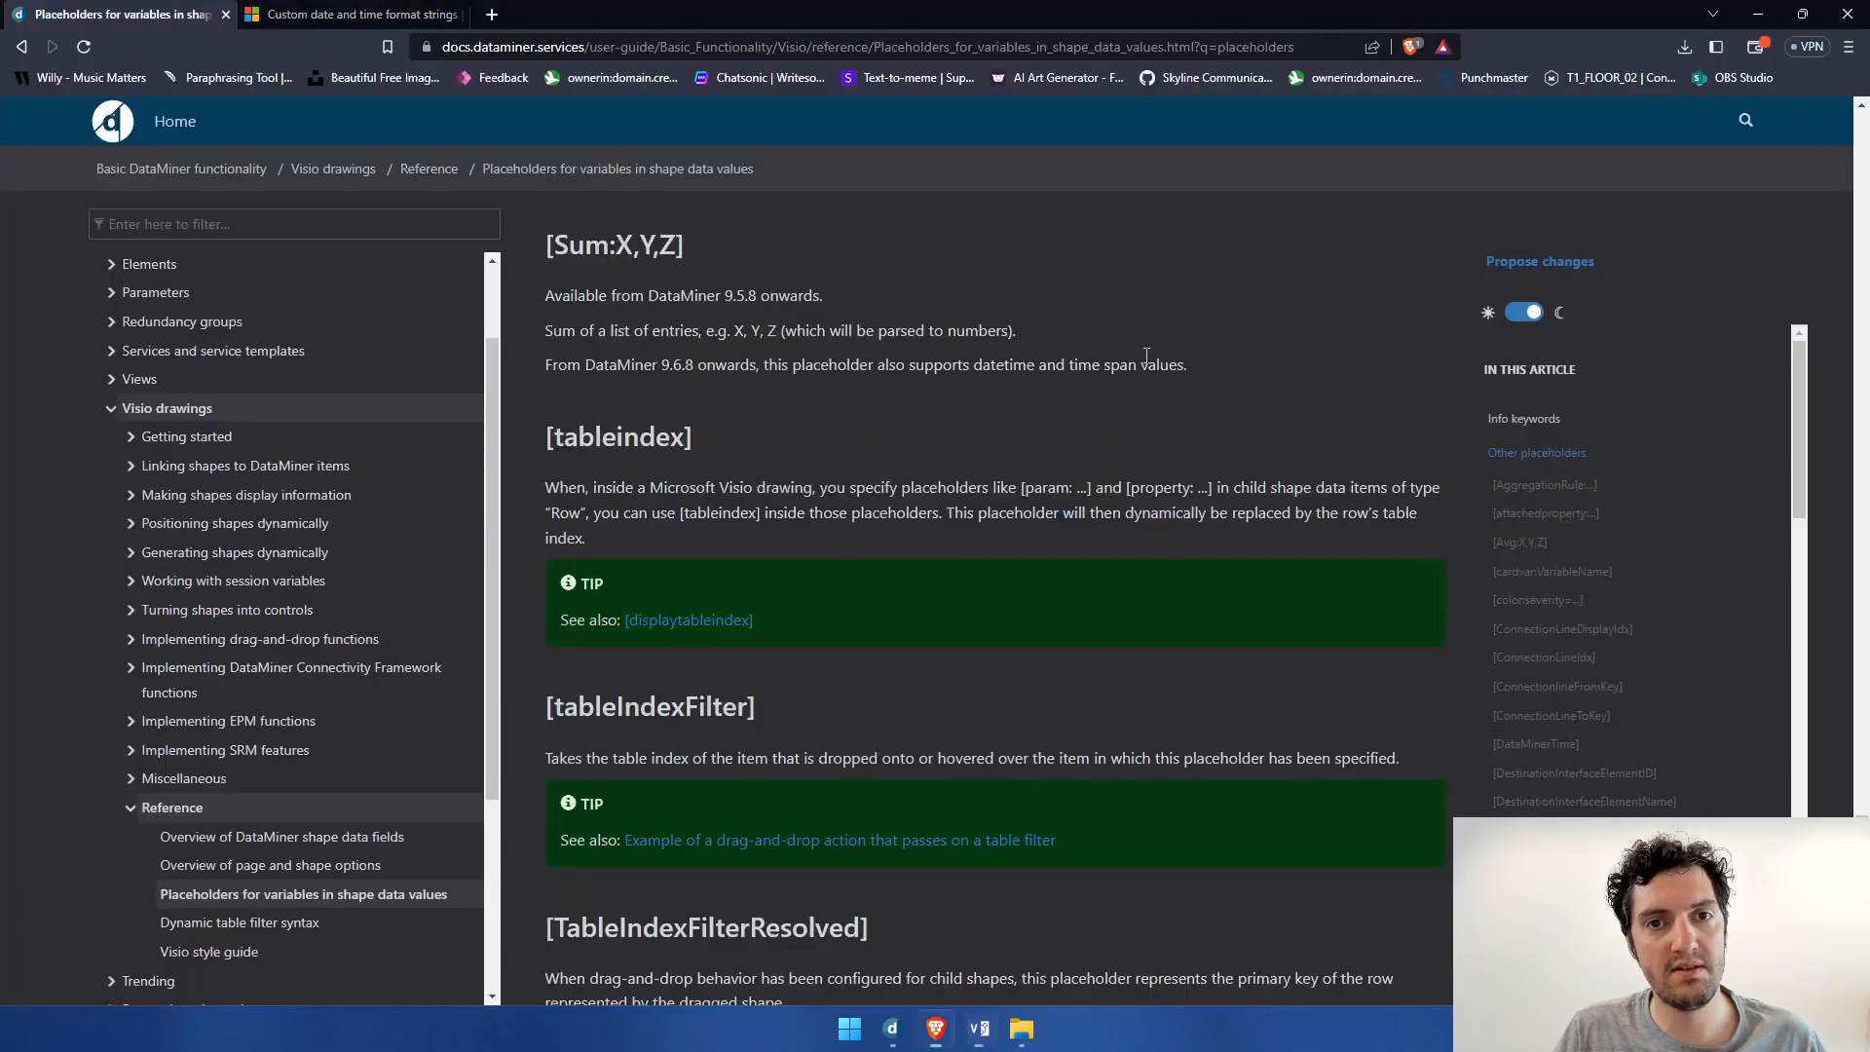
key("alt+Tab")
key("alt+Tab")
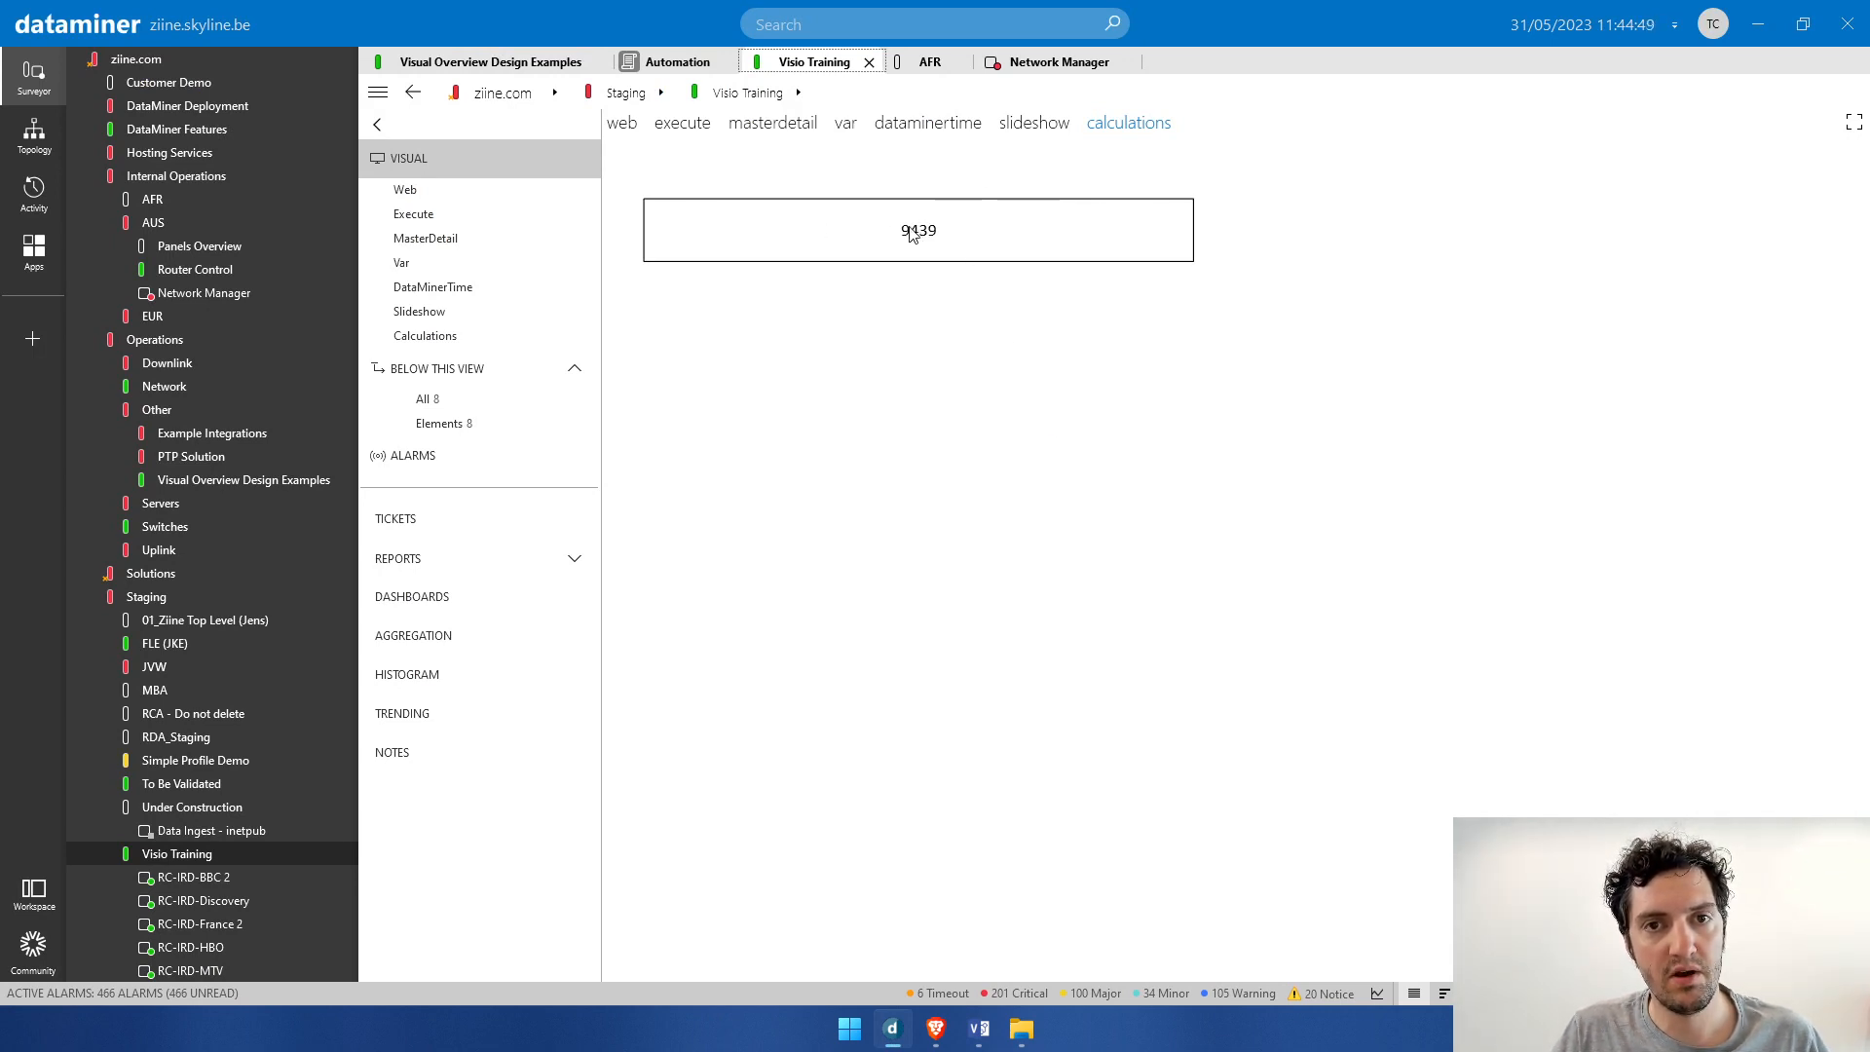
left_click(1043, 67)
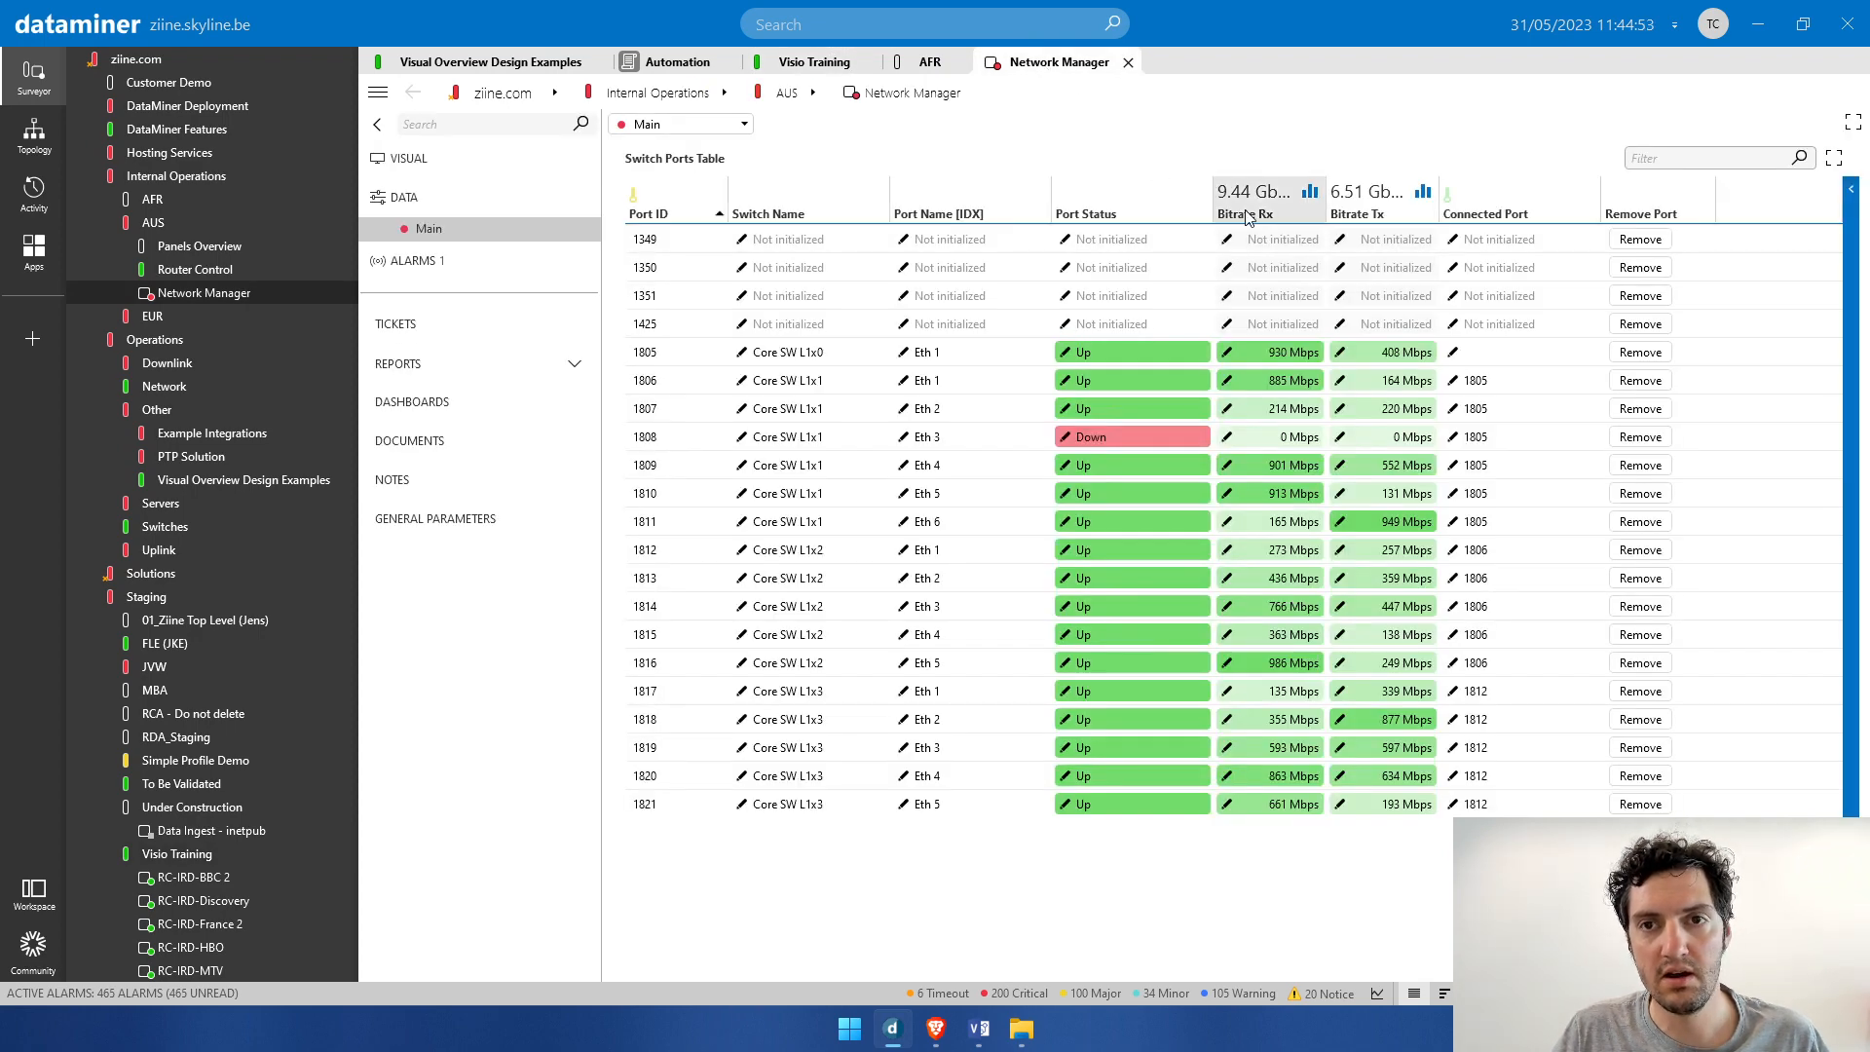
left_click(818, 65)
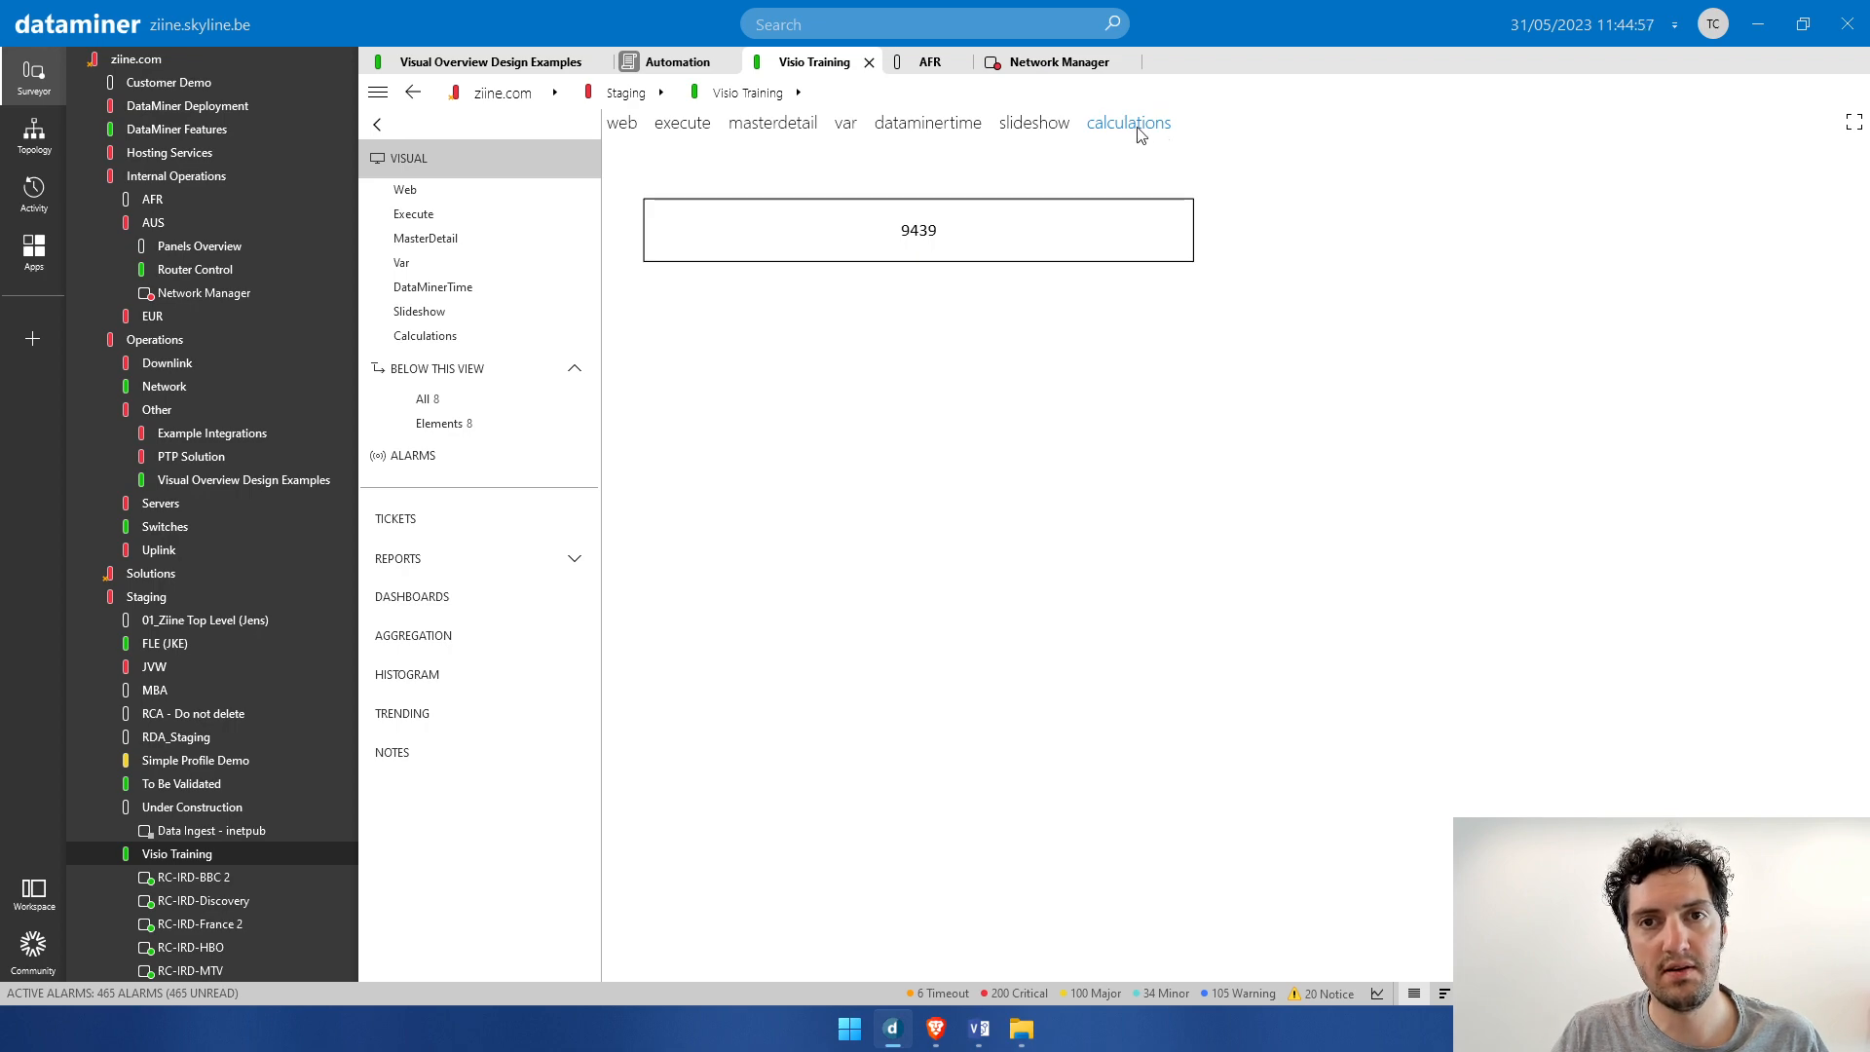
Step: Set port 1807's Bitrate Rx to 250 Mbps in Network Manager's Switch Ports Table and check the sum on Visio Training's Calculations page
left_click(1039, 63)
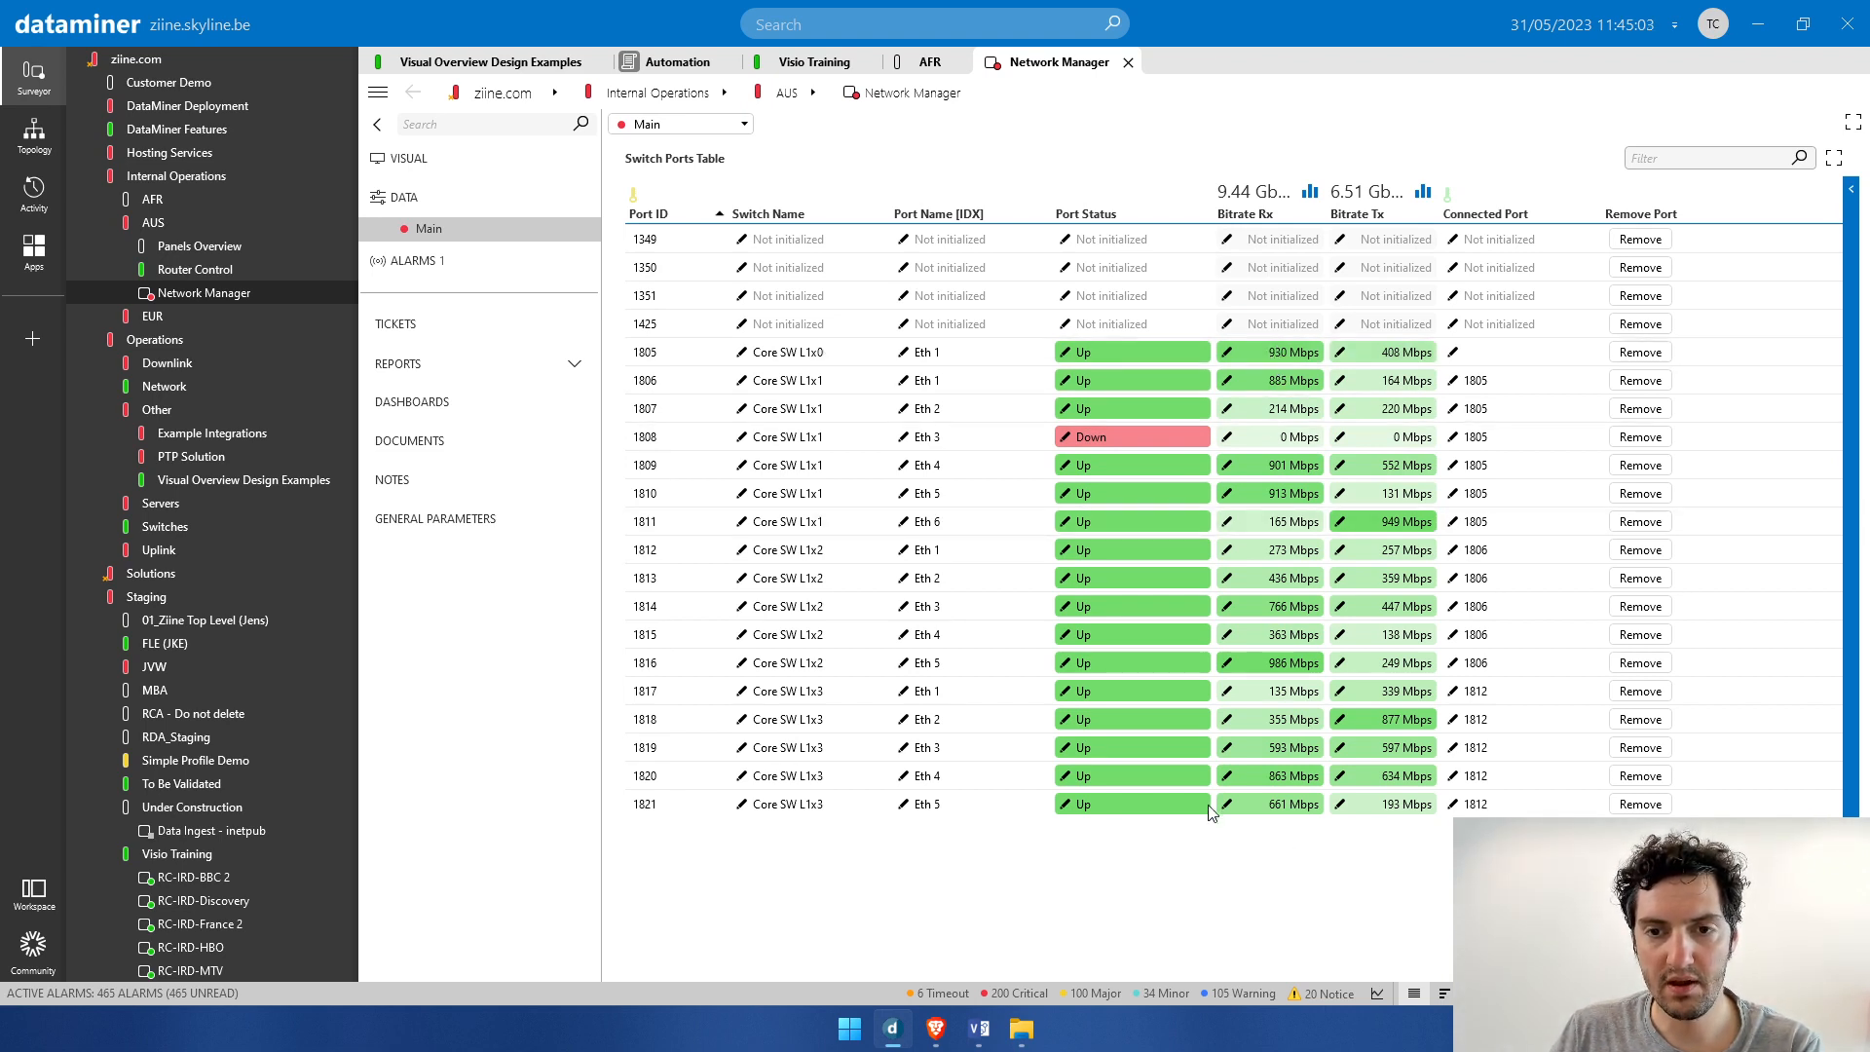
left_click(1228, 410)
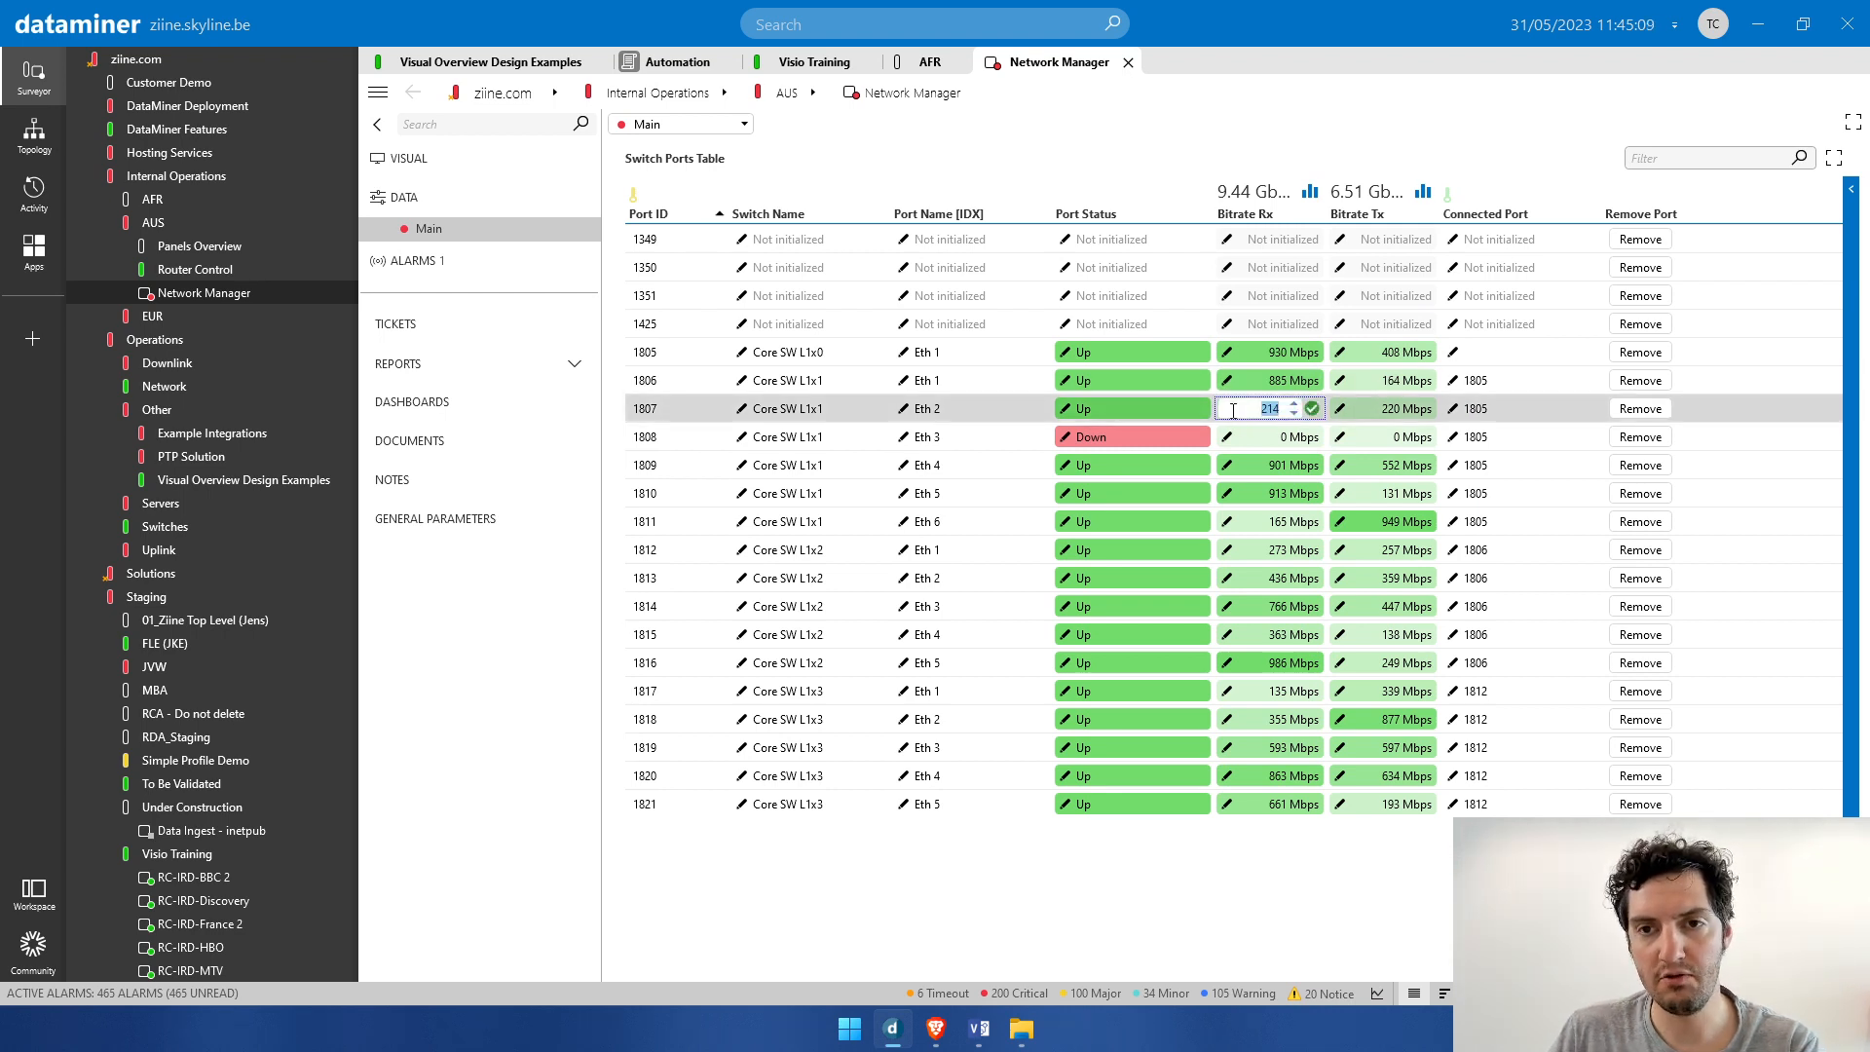
type("250")
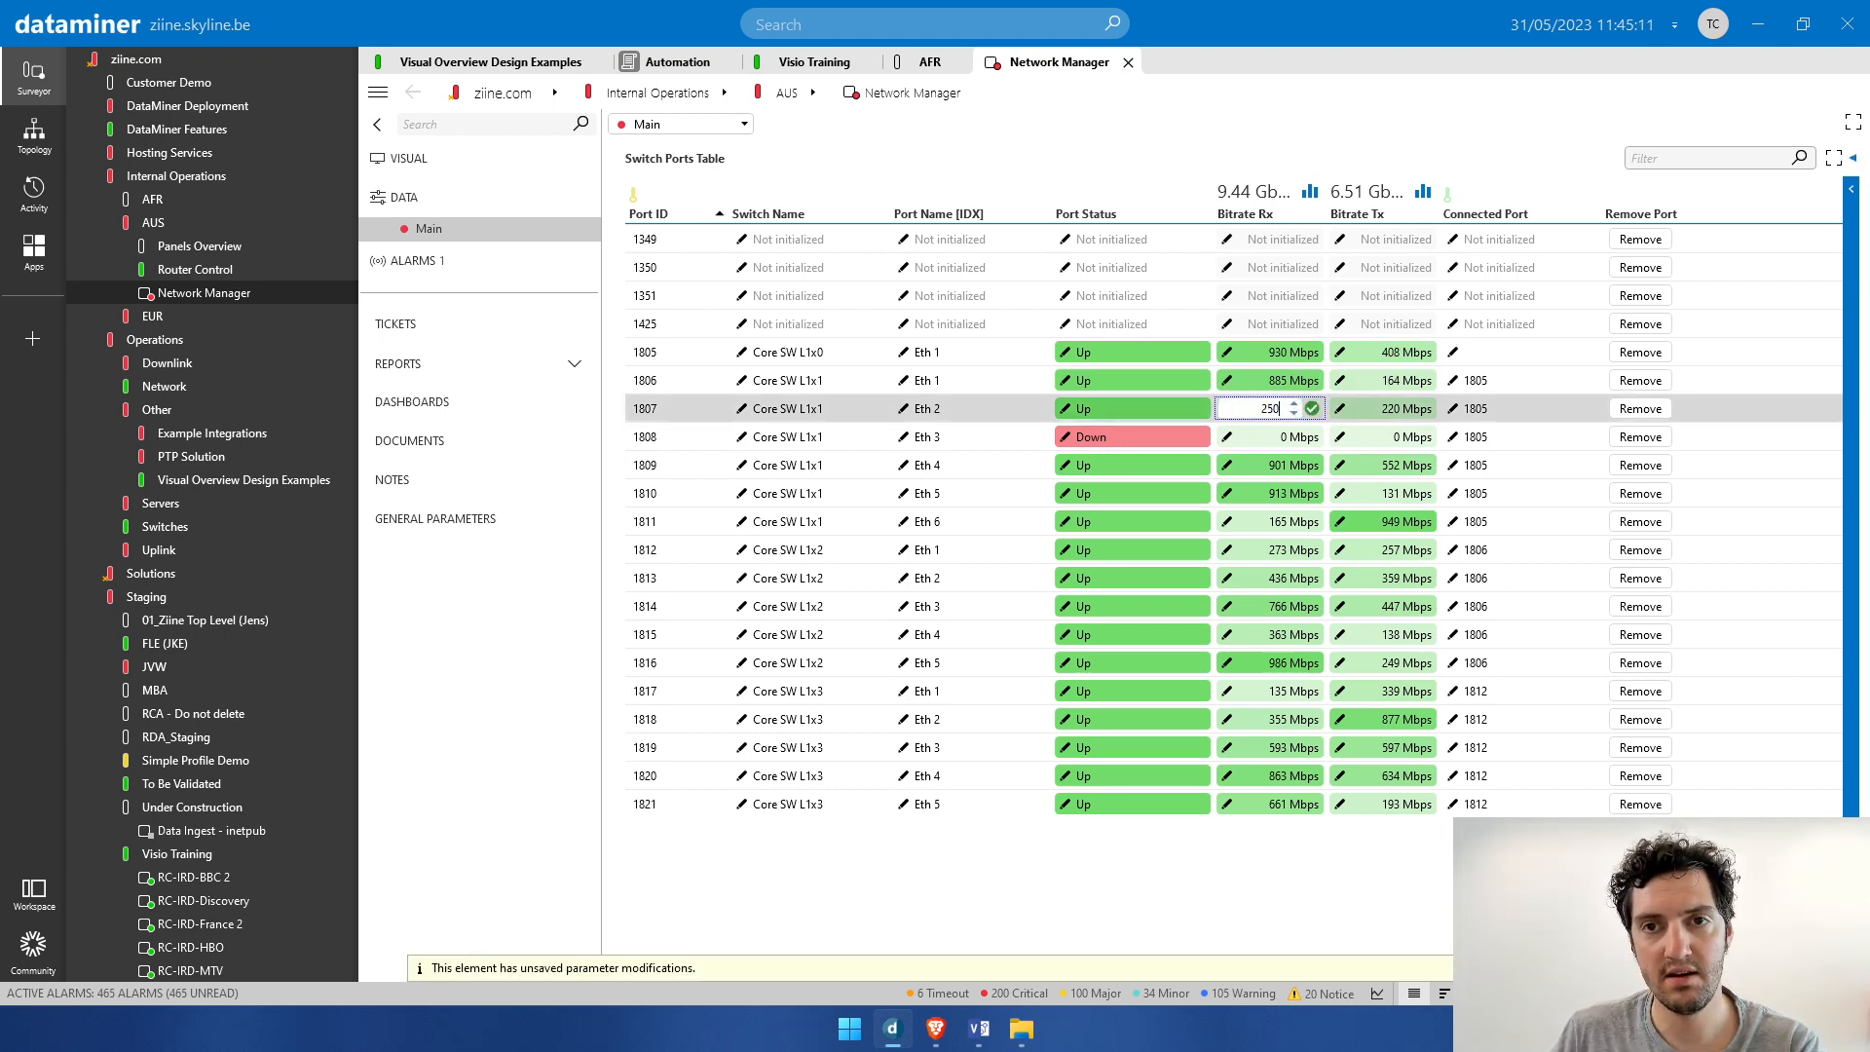
key("Return")
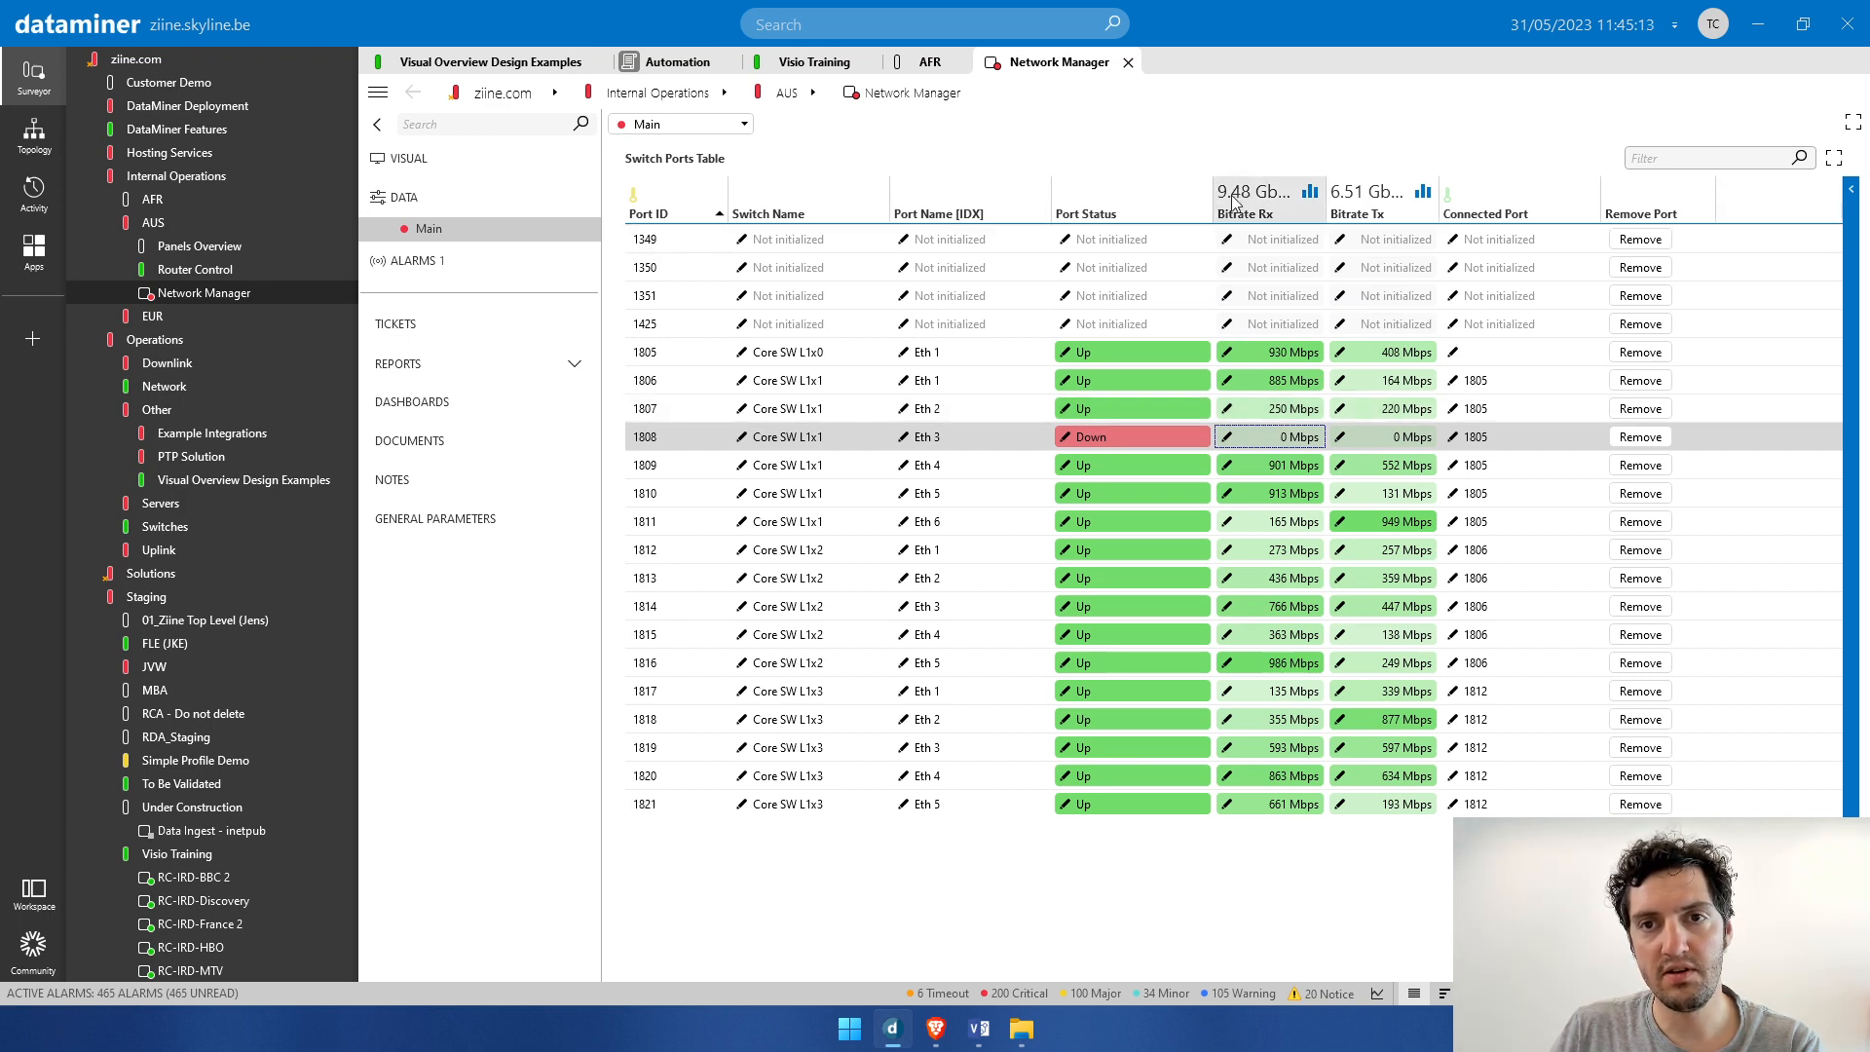
left_click(816, 63)
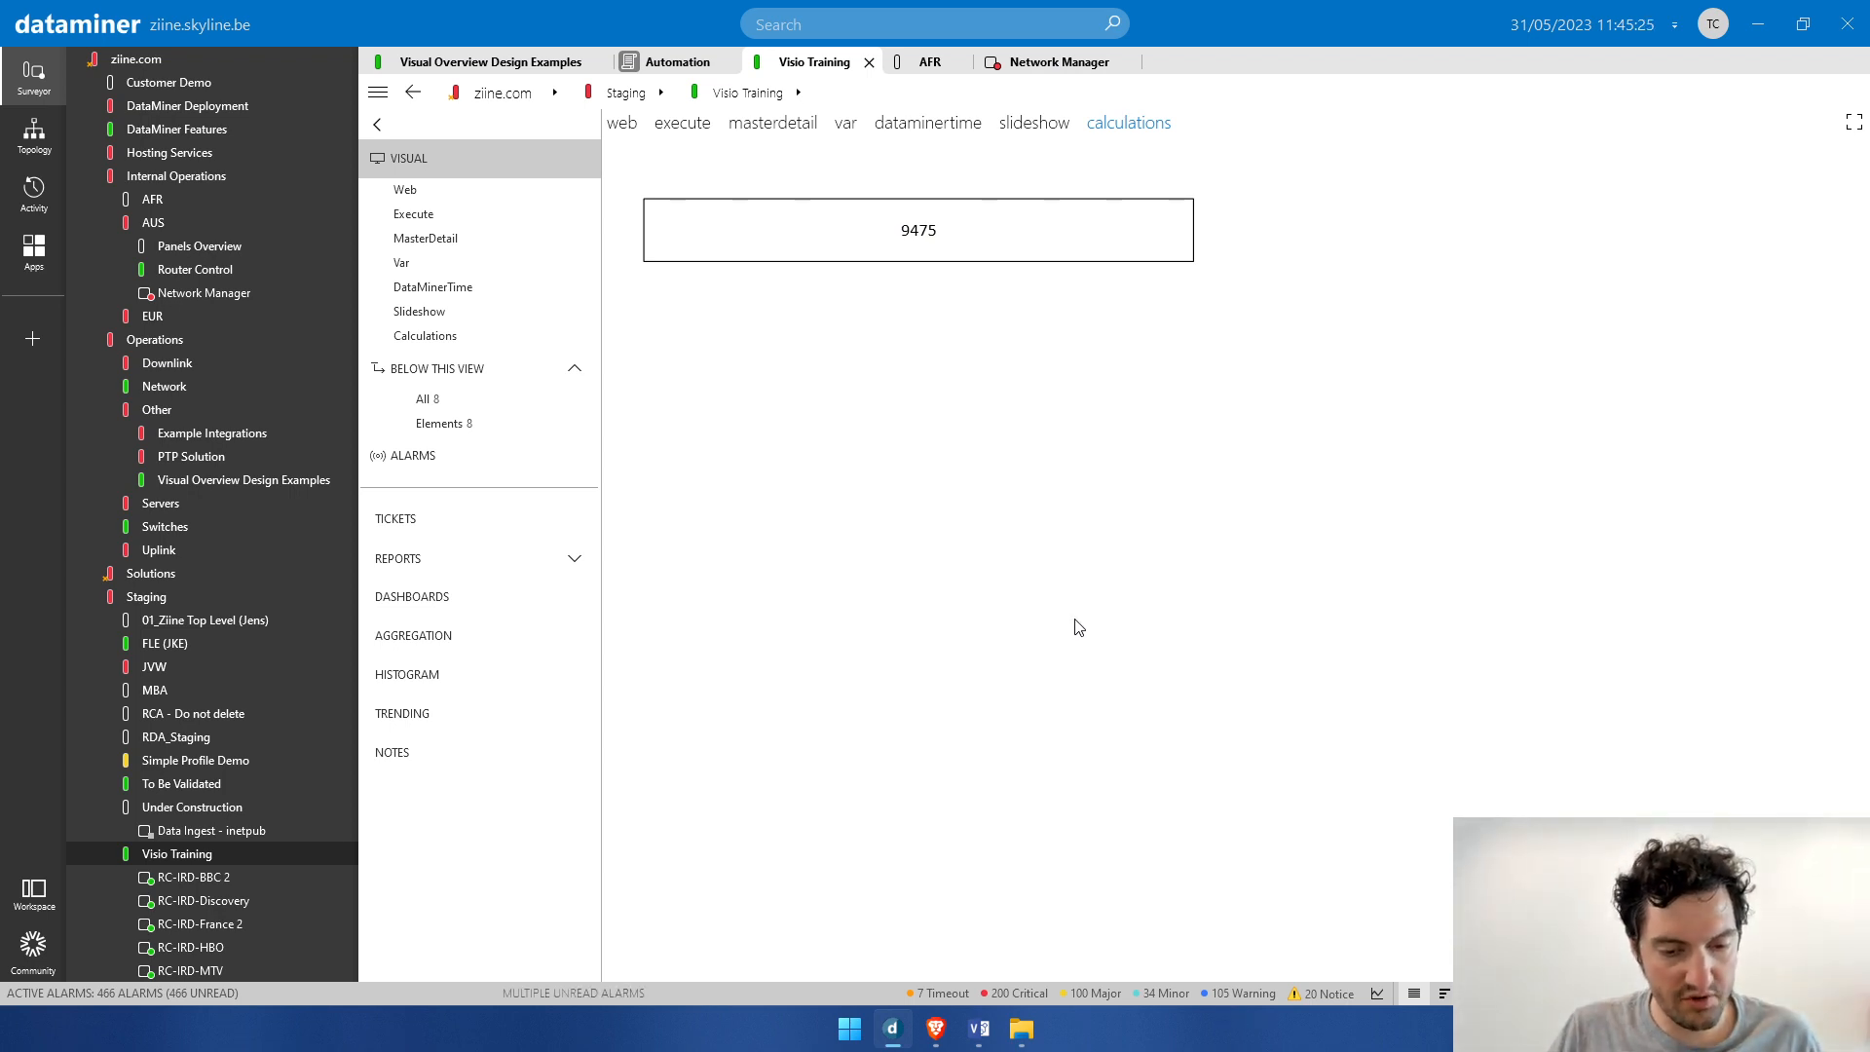
Step: Switch to the DataMiner documentation in the browser and review the Subtract and Sum placeholders, including the Format=HH:mm option
key("alt+Tab")
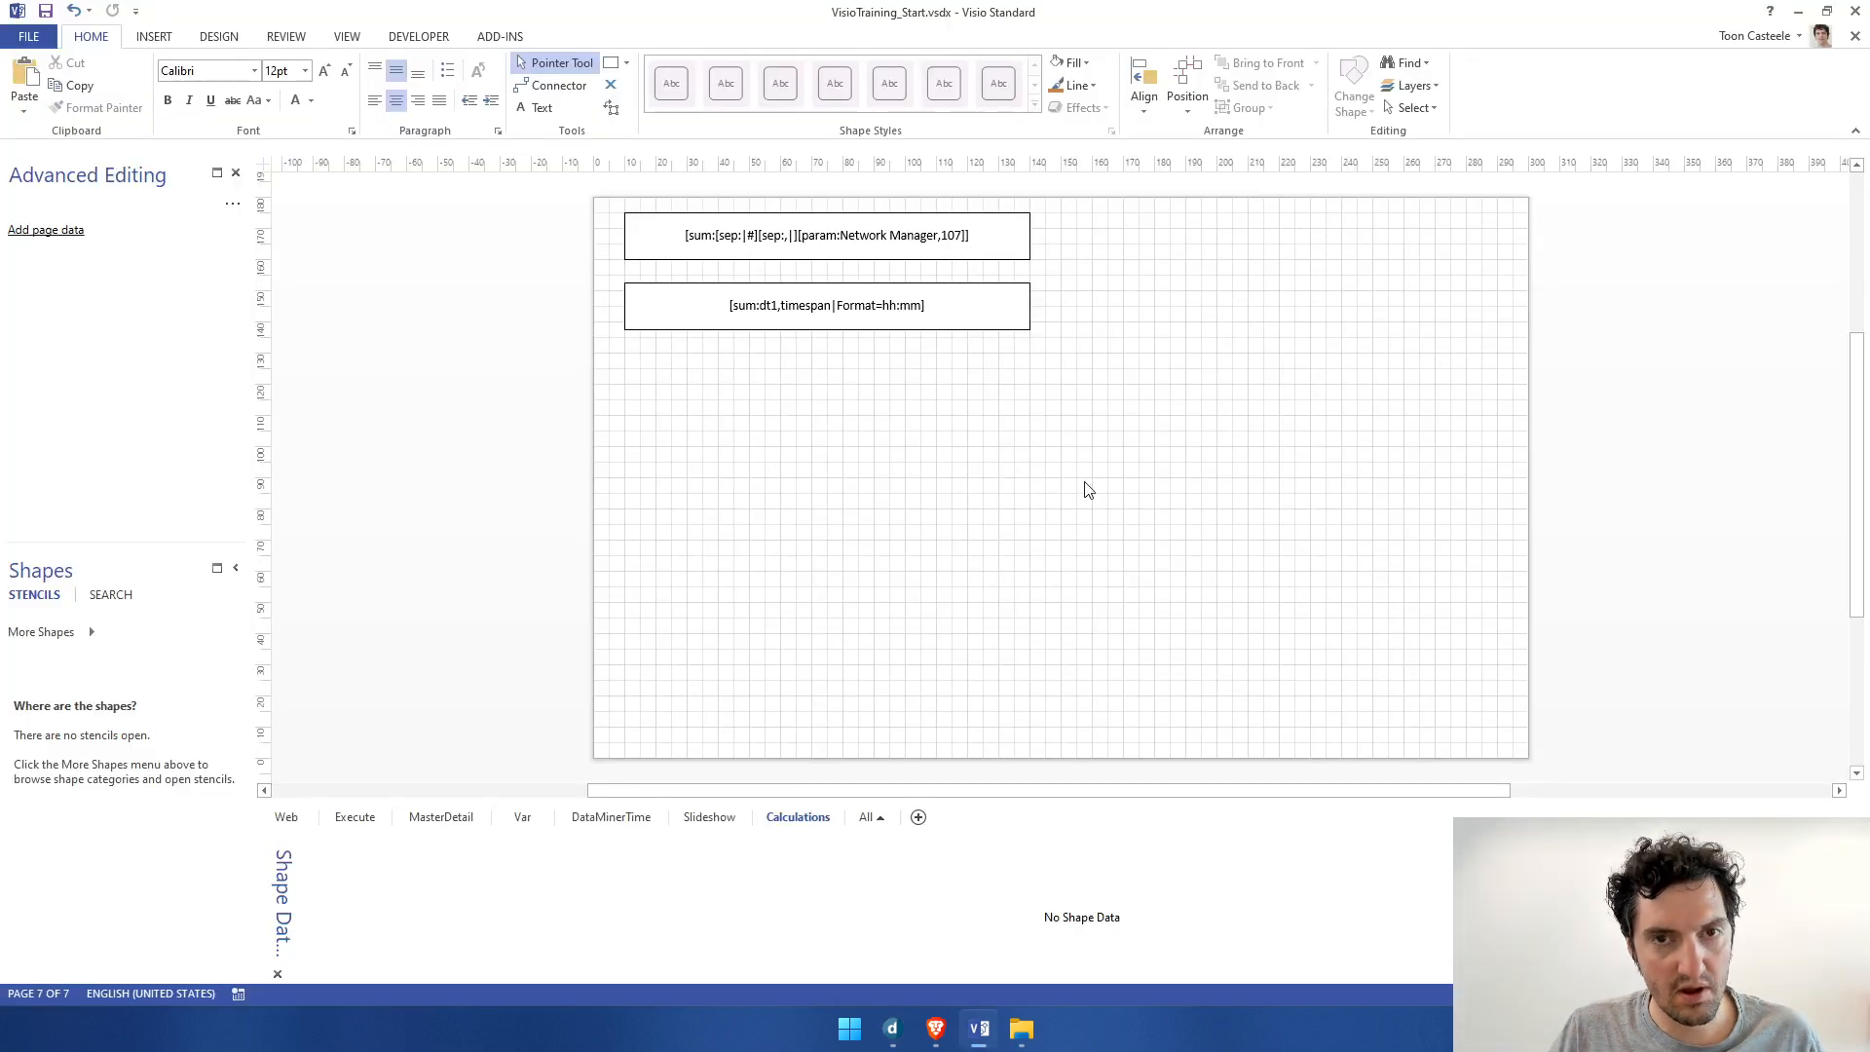
key("alt+Tab")
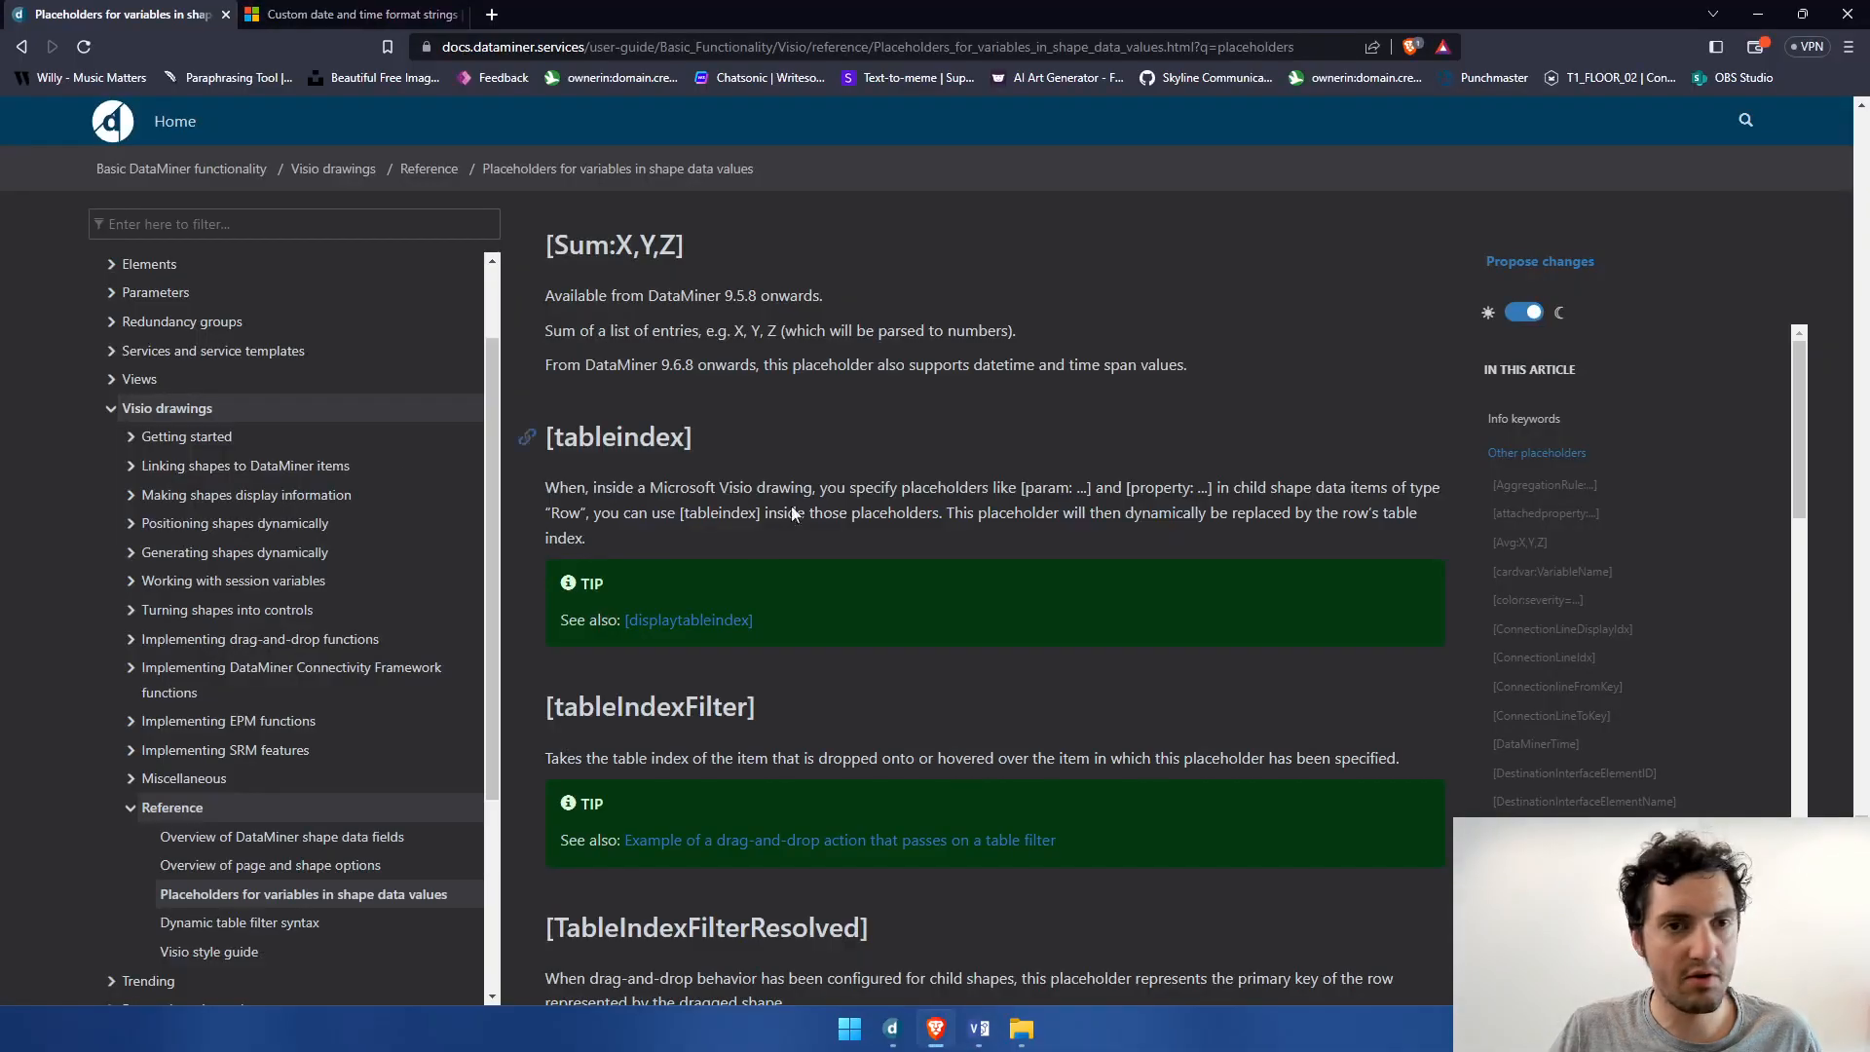
scroll(944, 387, "down", 1)
scroll(877, 393, "up", 2)
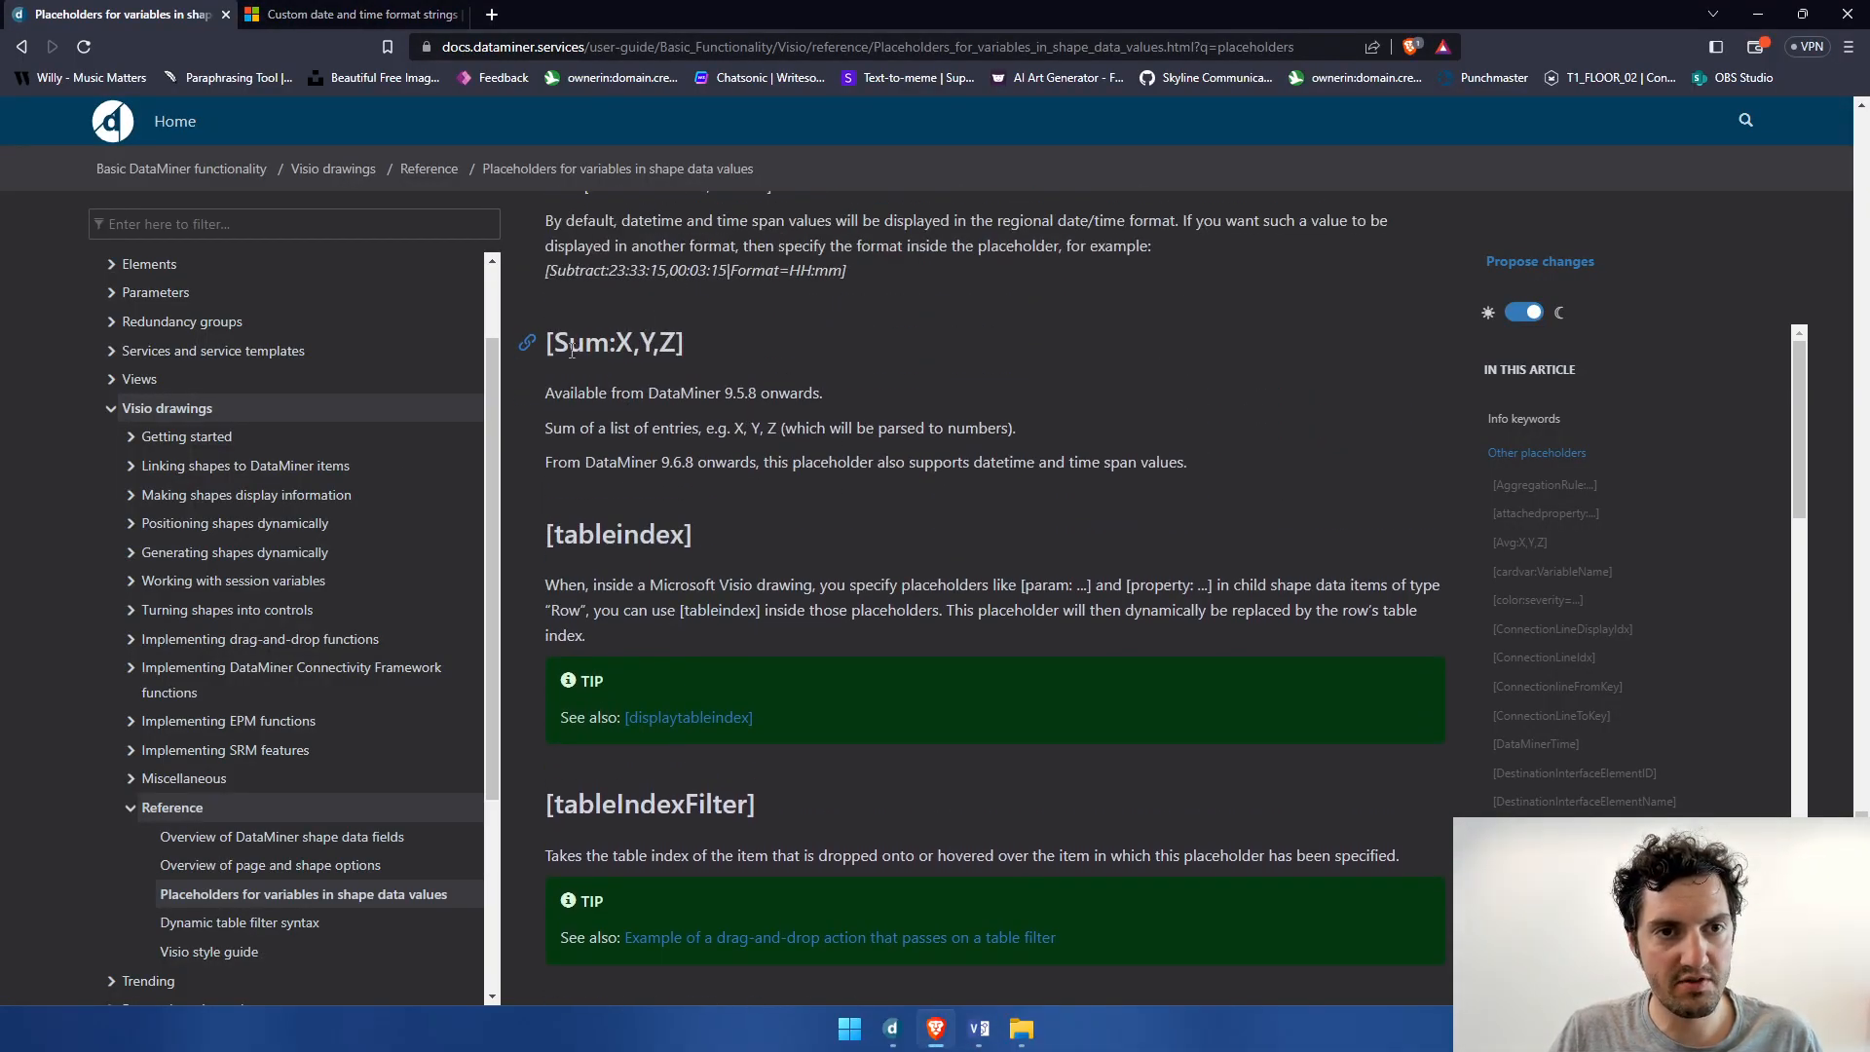
scroll(920, 448, "down", 5)
scroll(933, 462, "up", 10)
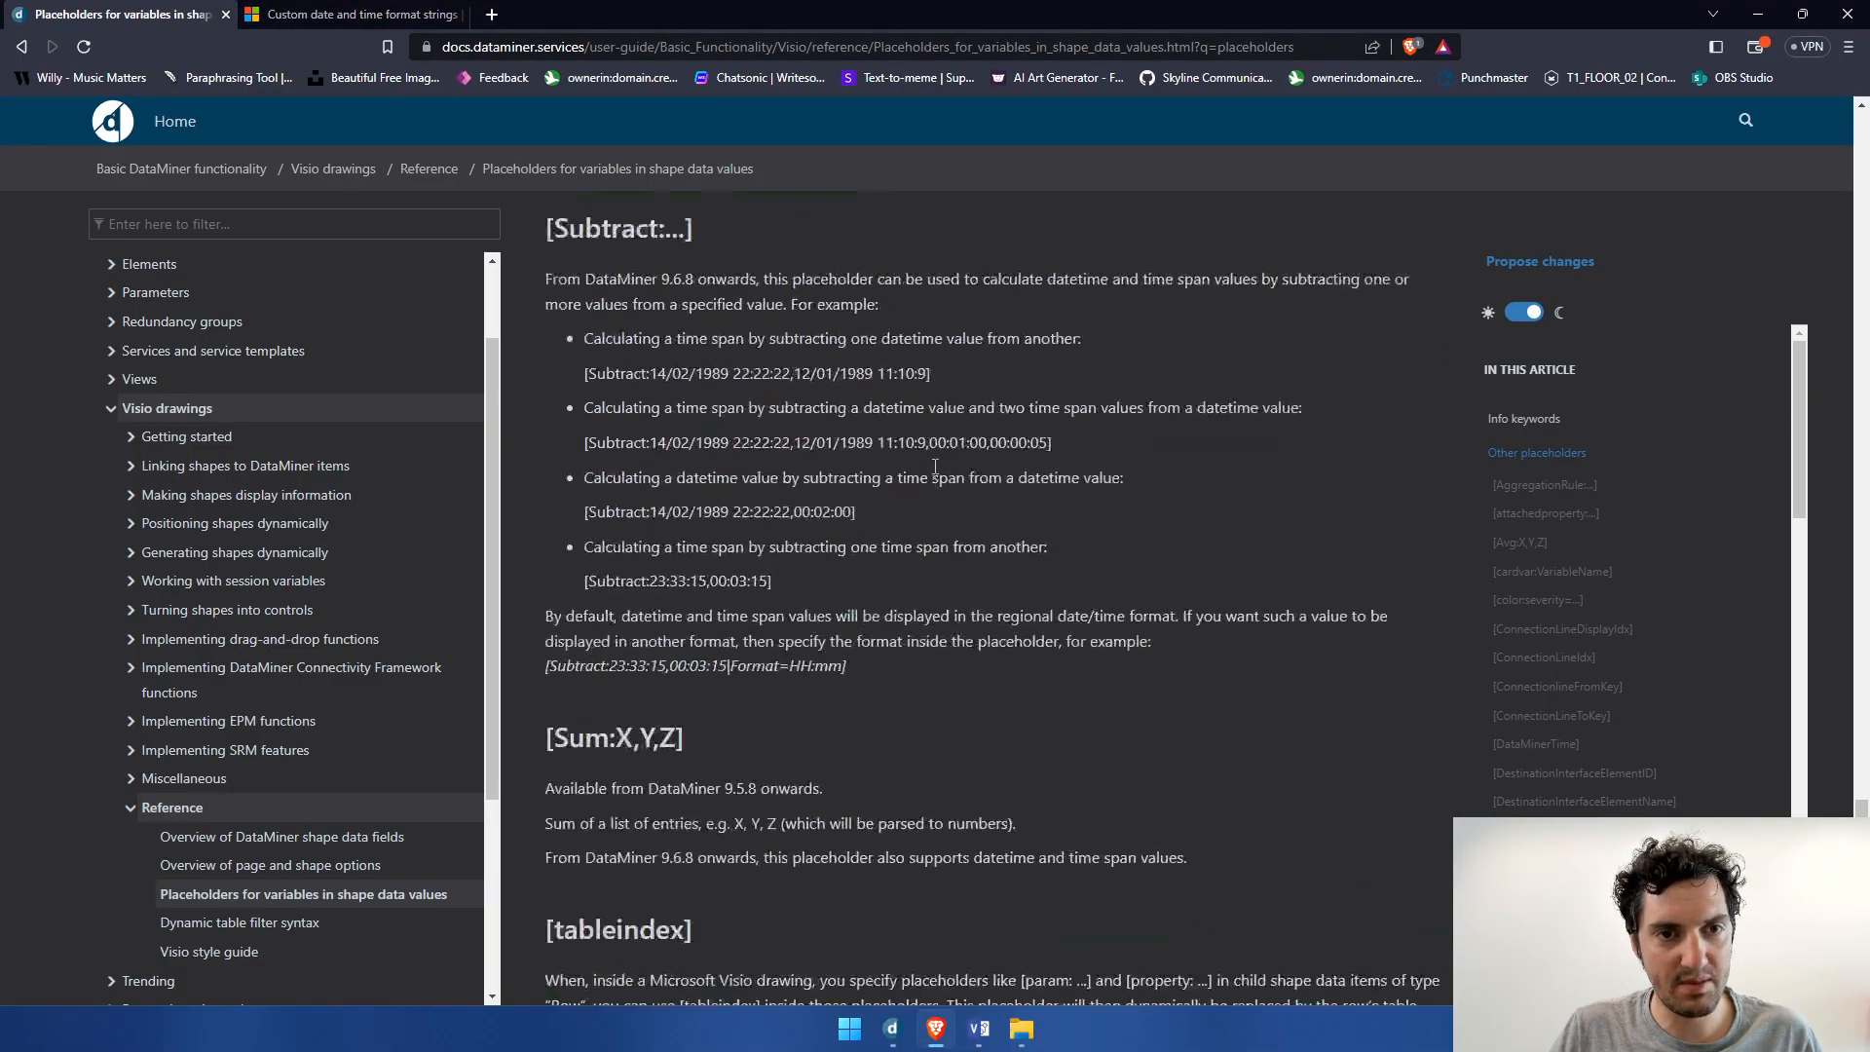
scroll(933, 468, "down", 1)
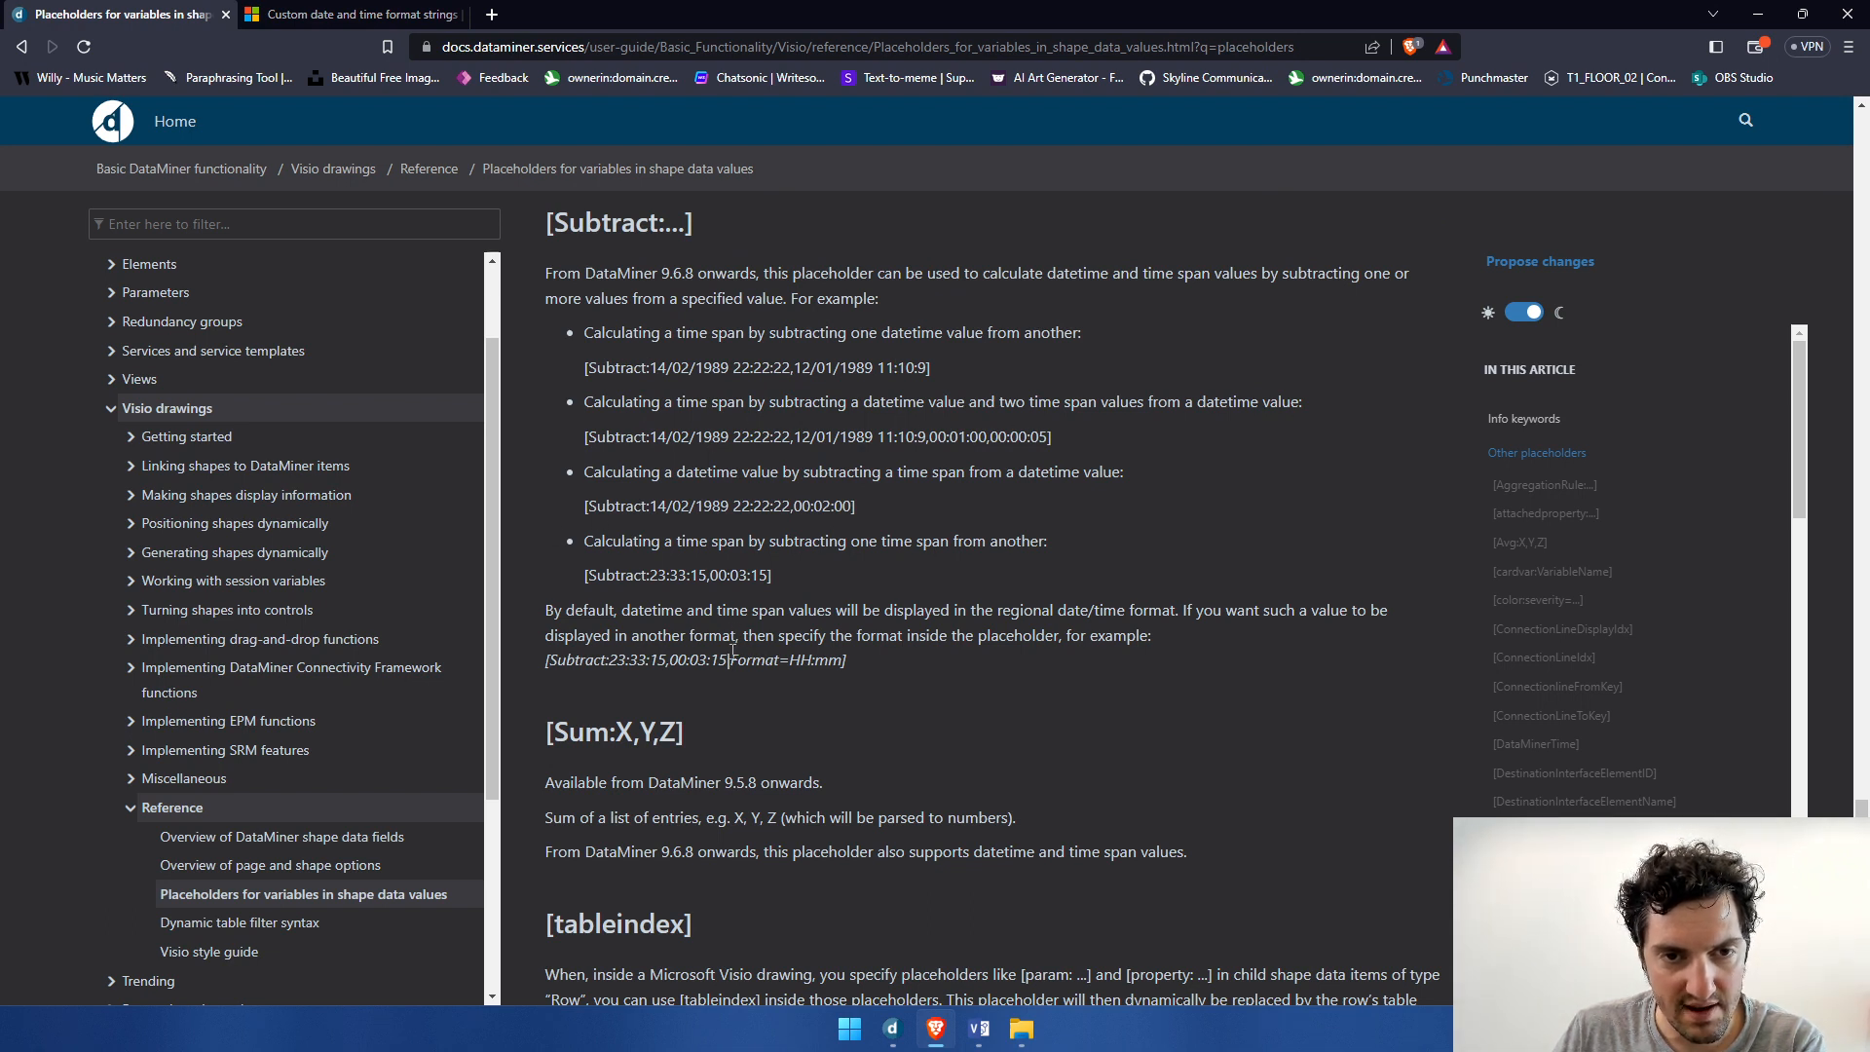
left_click_drag(727, 661, 839, 662)
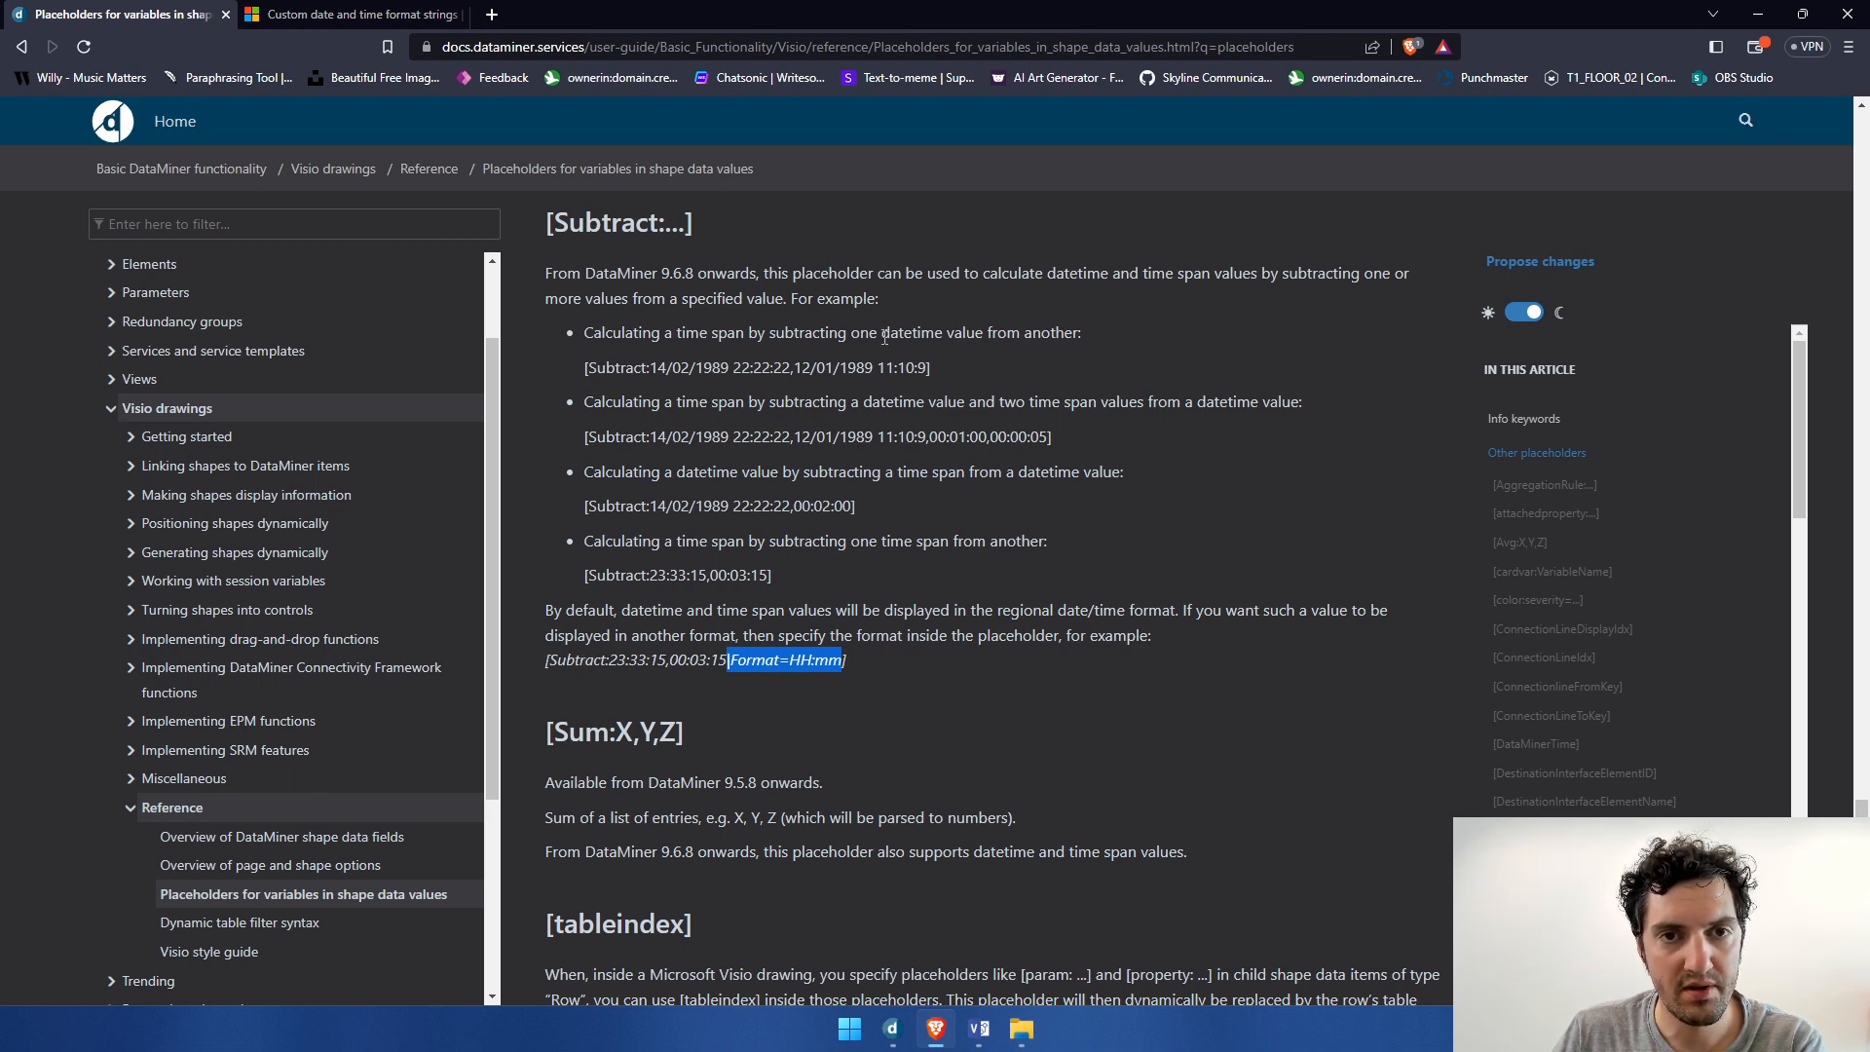
scroll(592, 317, "up", 1)
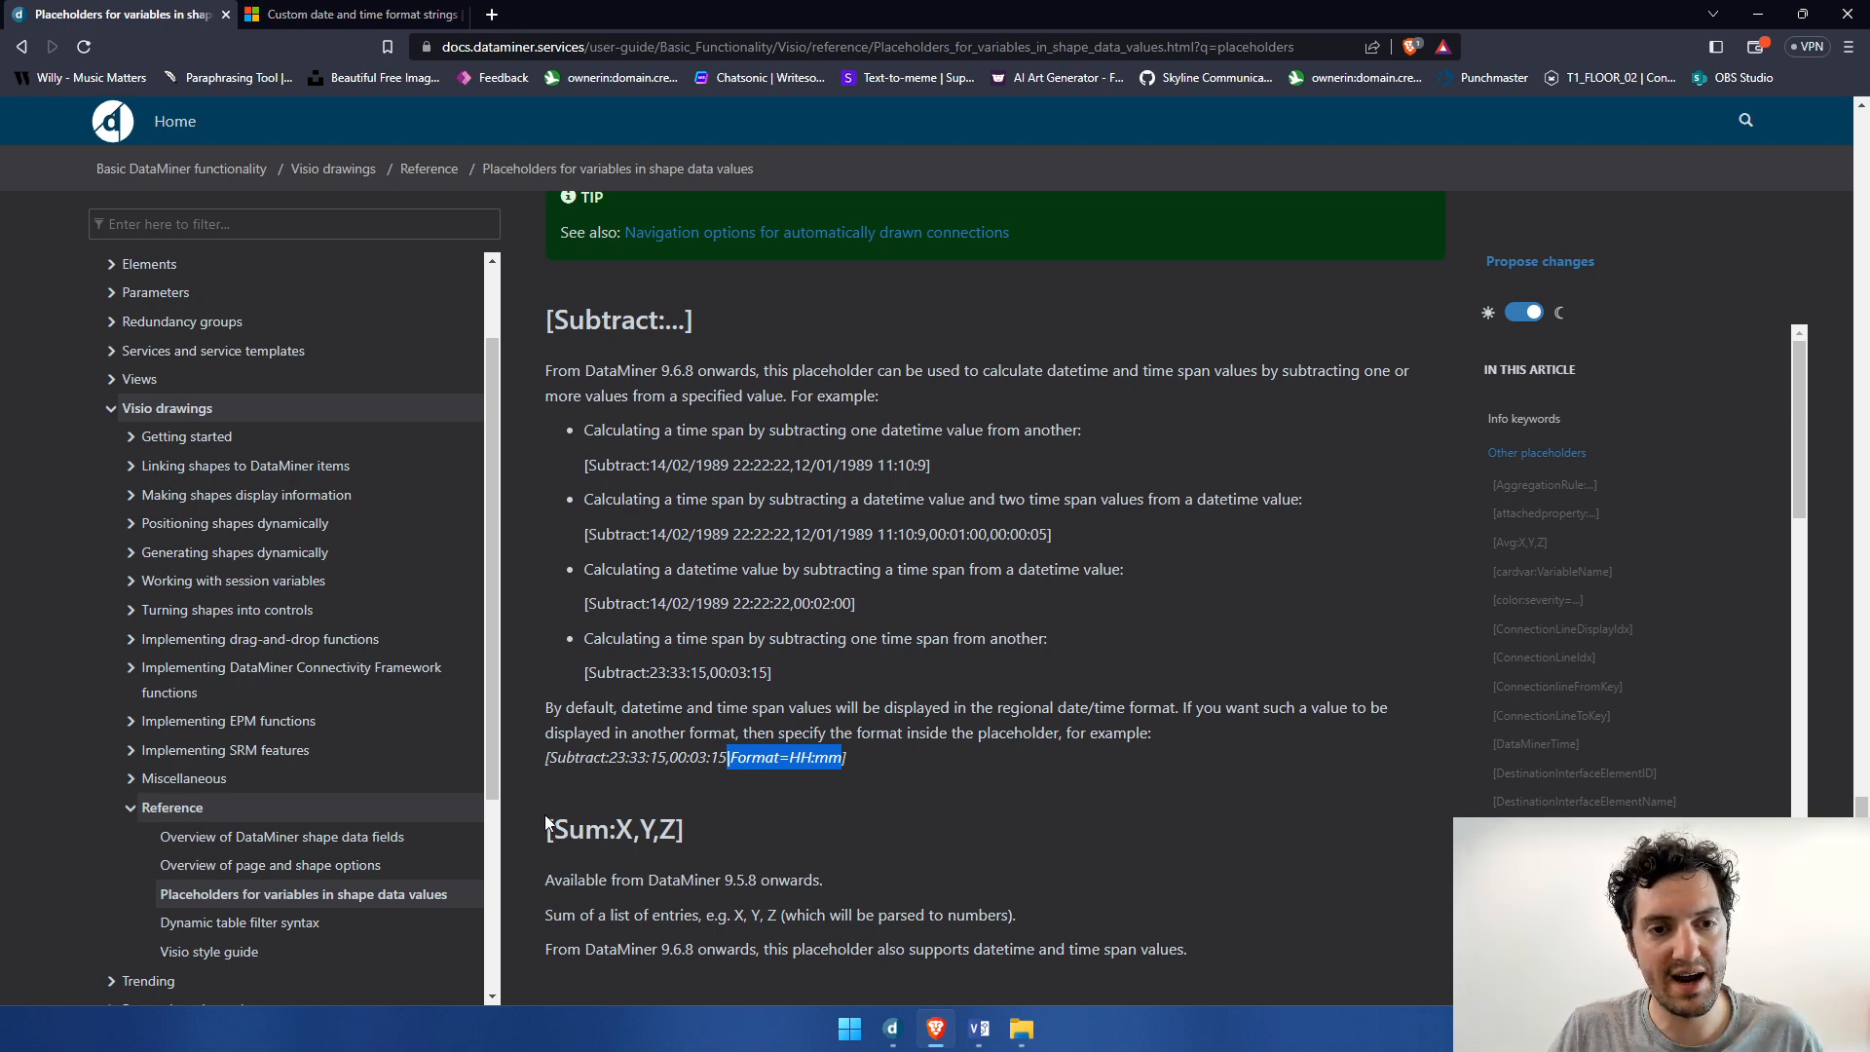
Step: Search the placeholder documentation page for "avg" and look over the Avg placeholder and its surrounding sections
left_click(1202, 470)
key("ctrl+f")
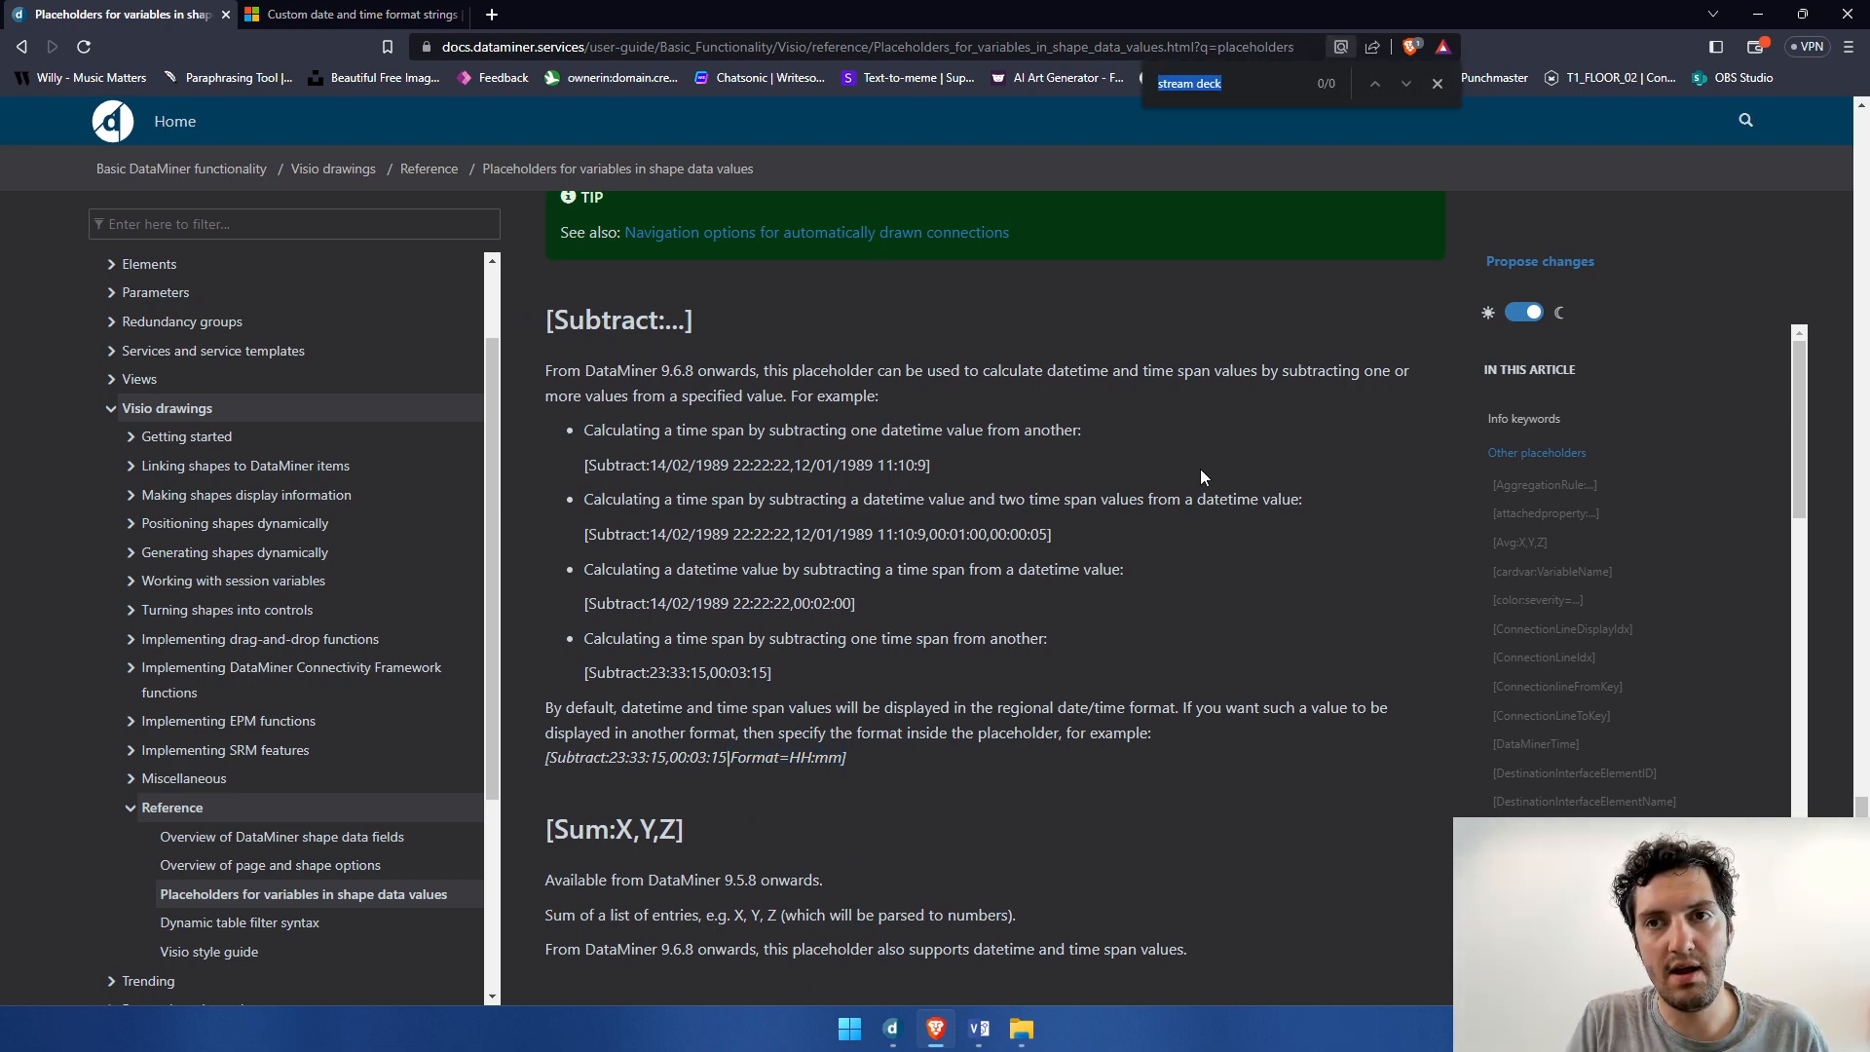
type("avg")
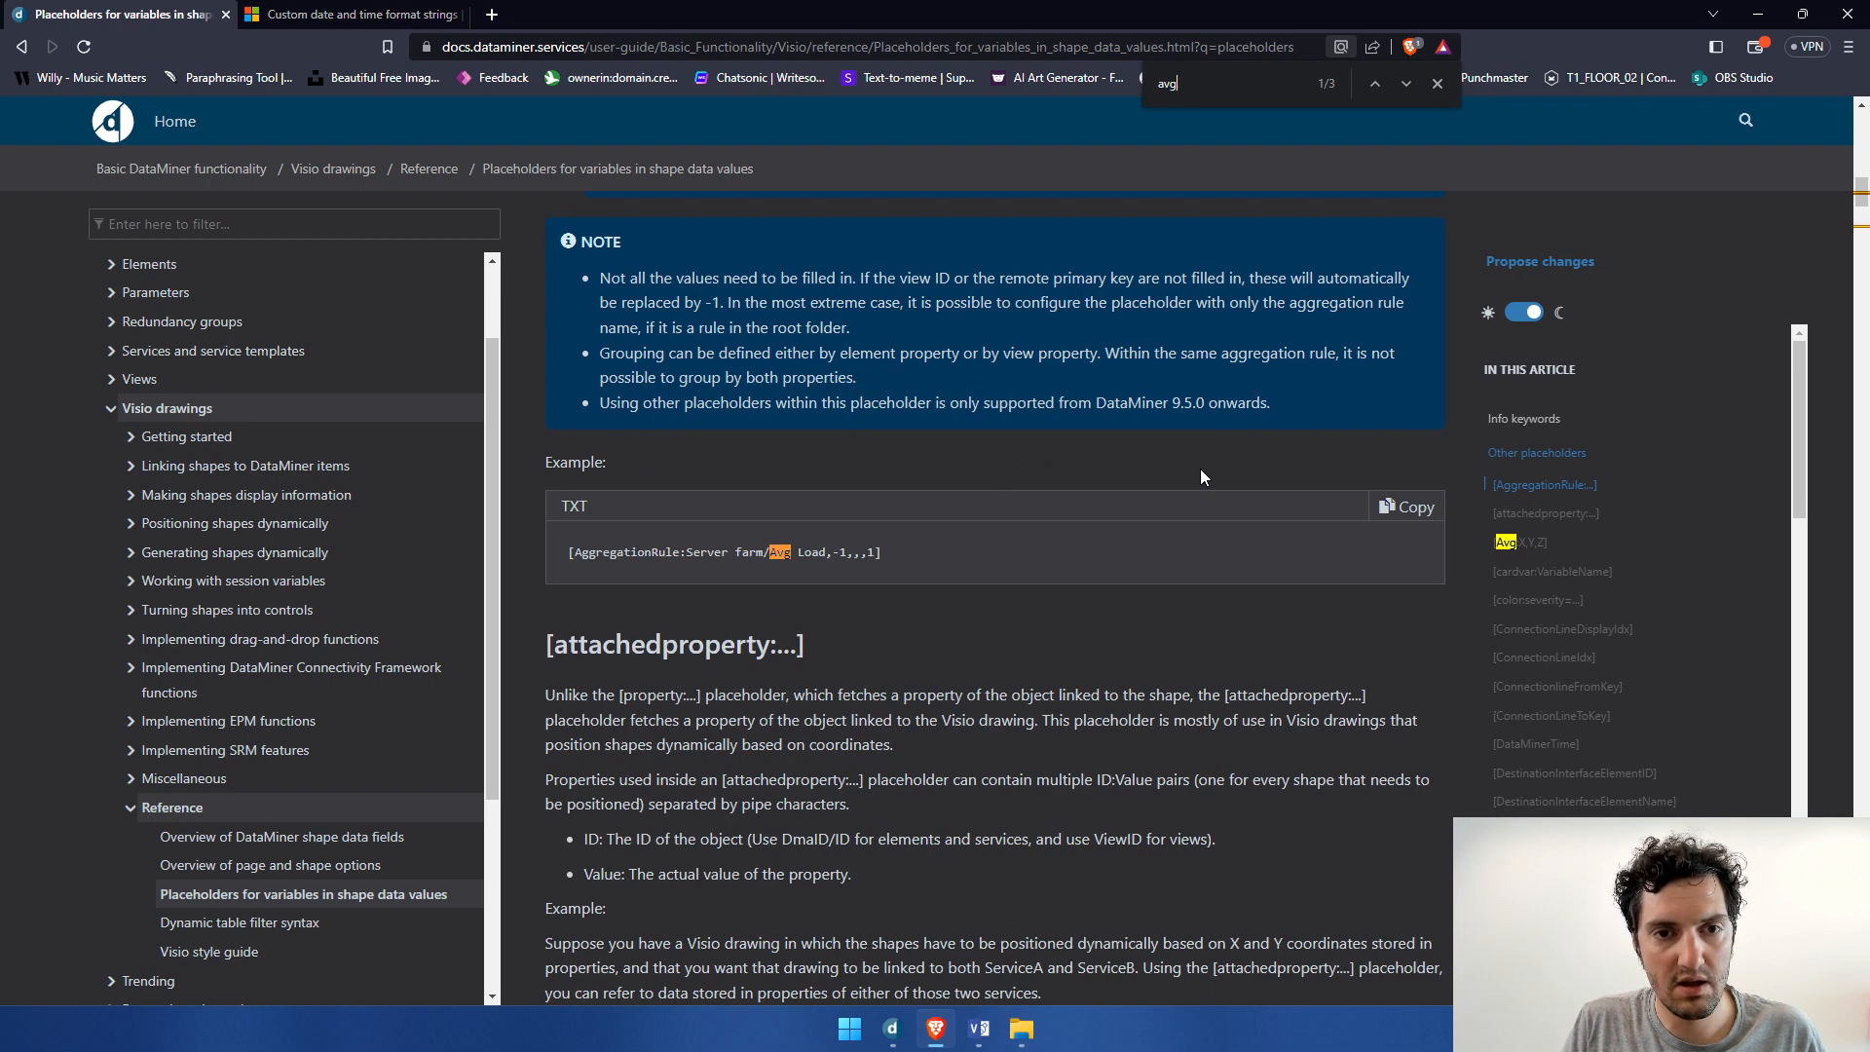
key("Return")
key("ctrl+f")
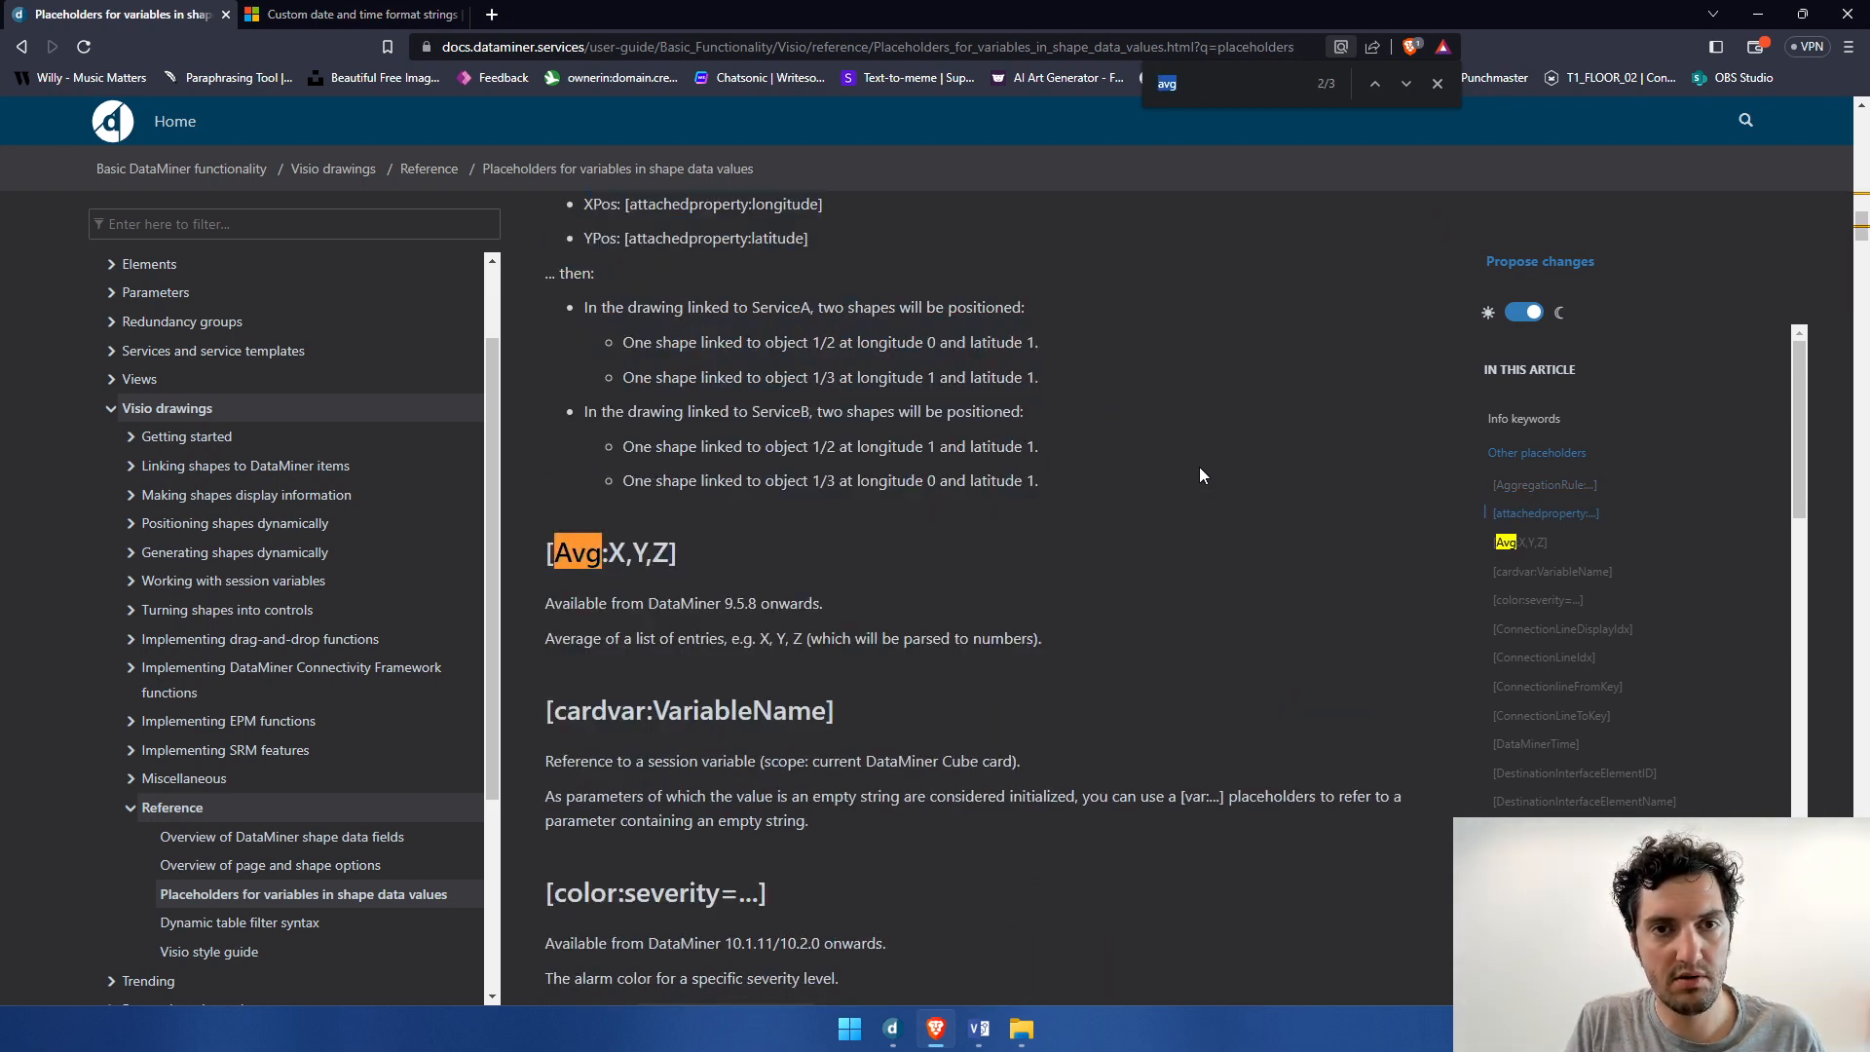
scroll(1200, 476, "up", 10)
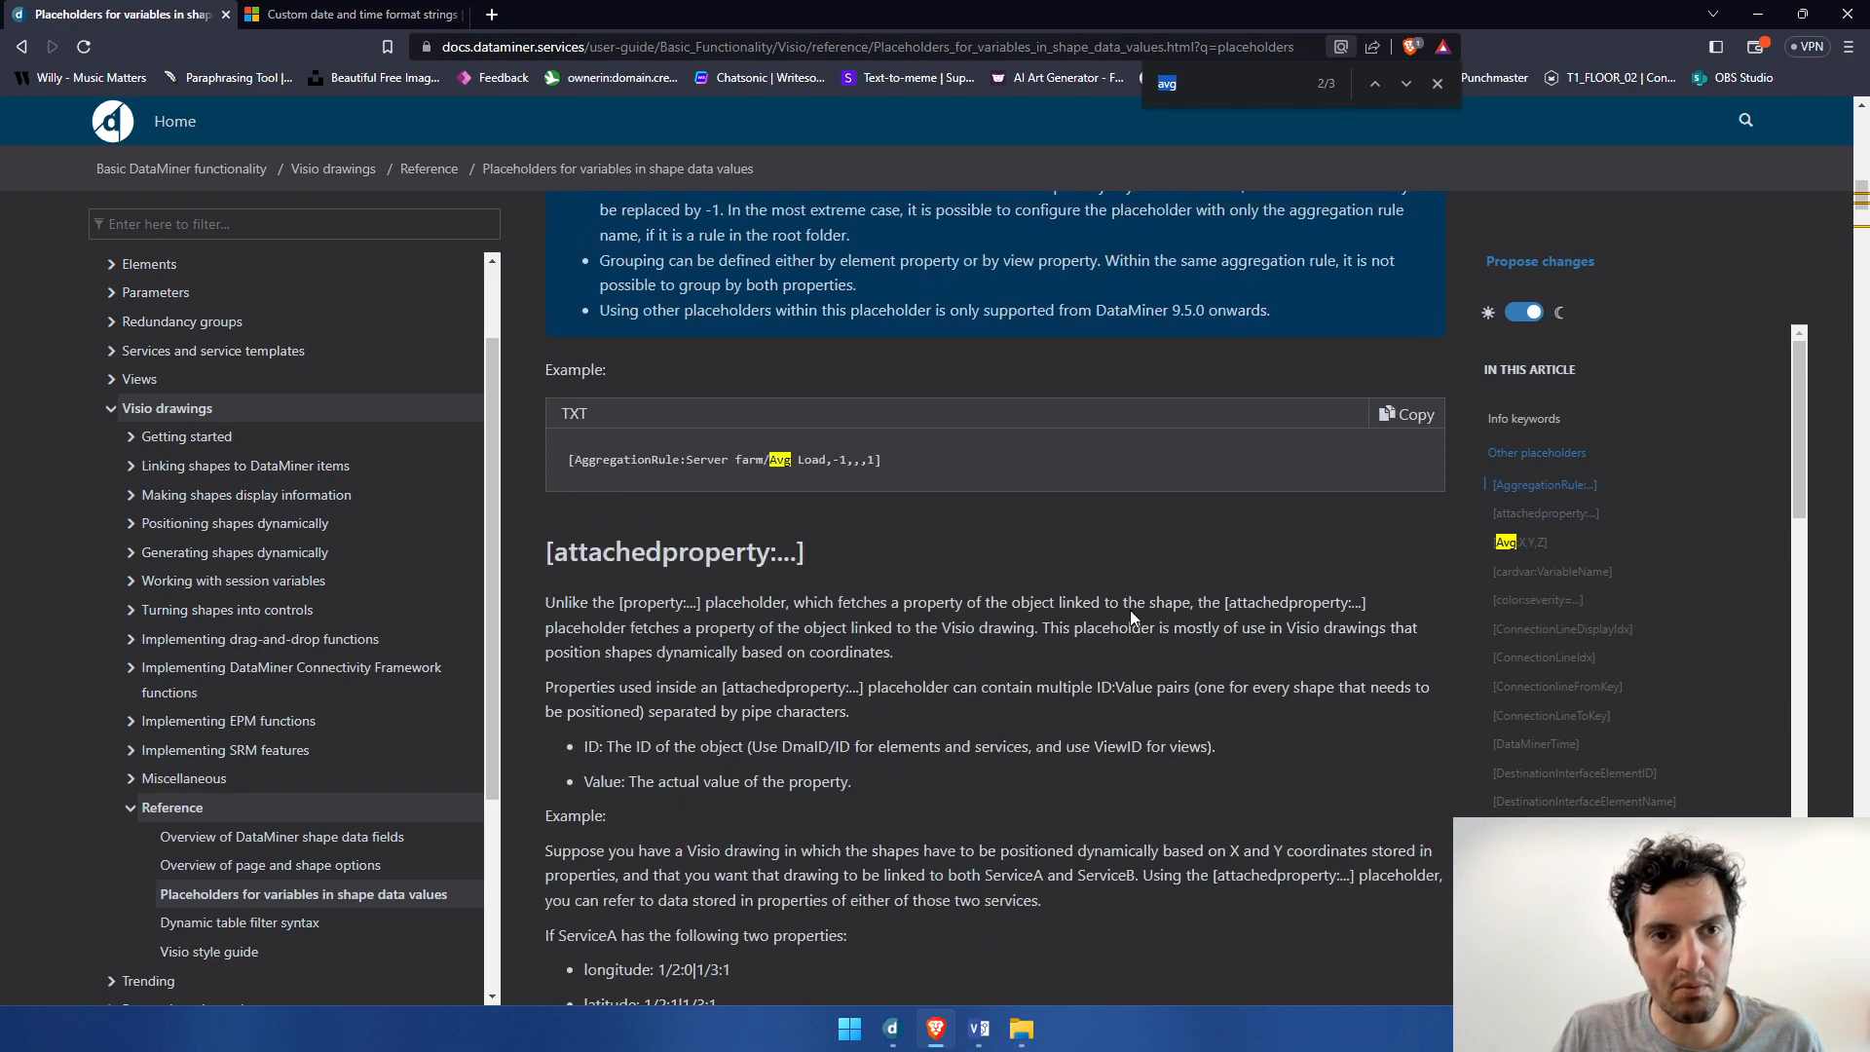
left_click_drag(1121, 604, 1111, 623)
left_click(1112, 618)
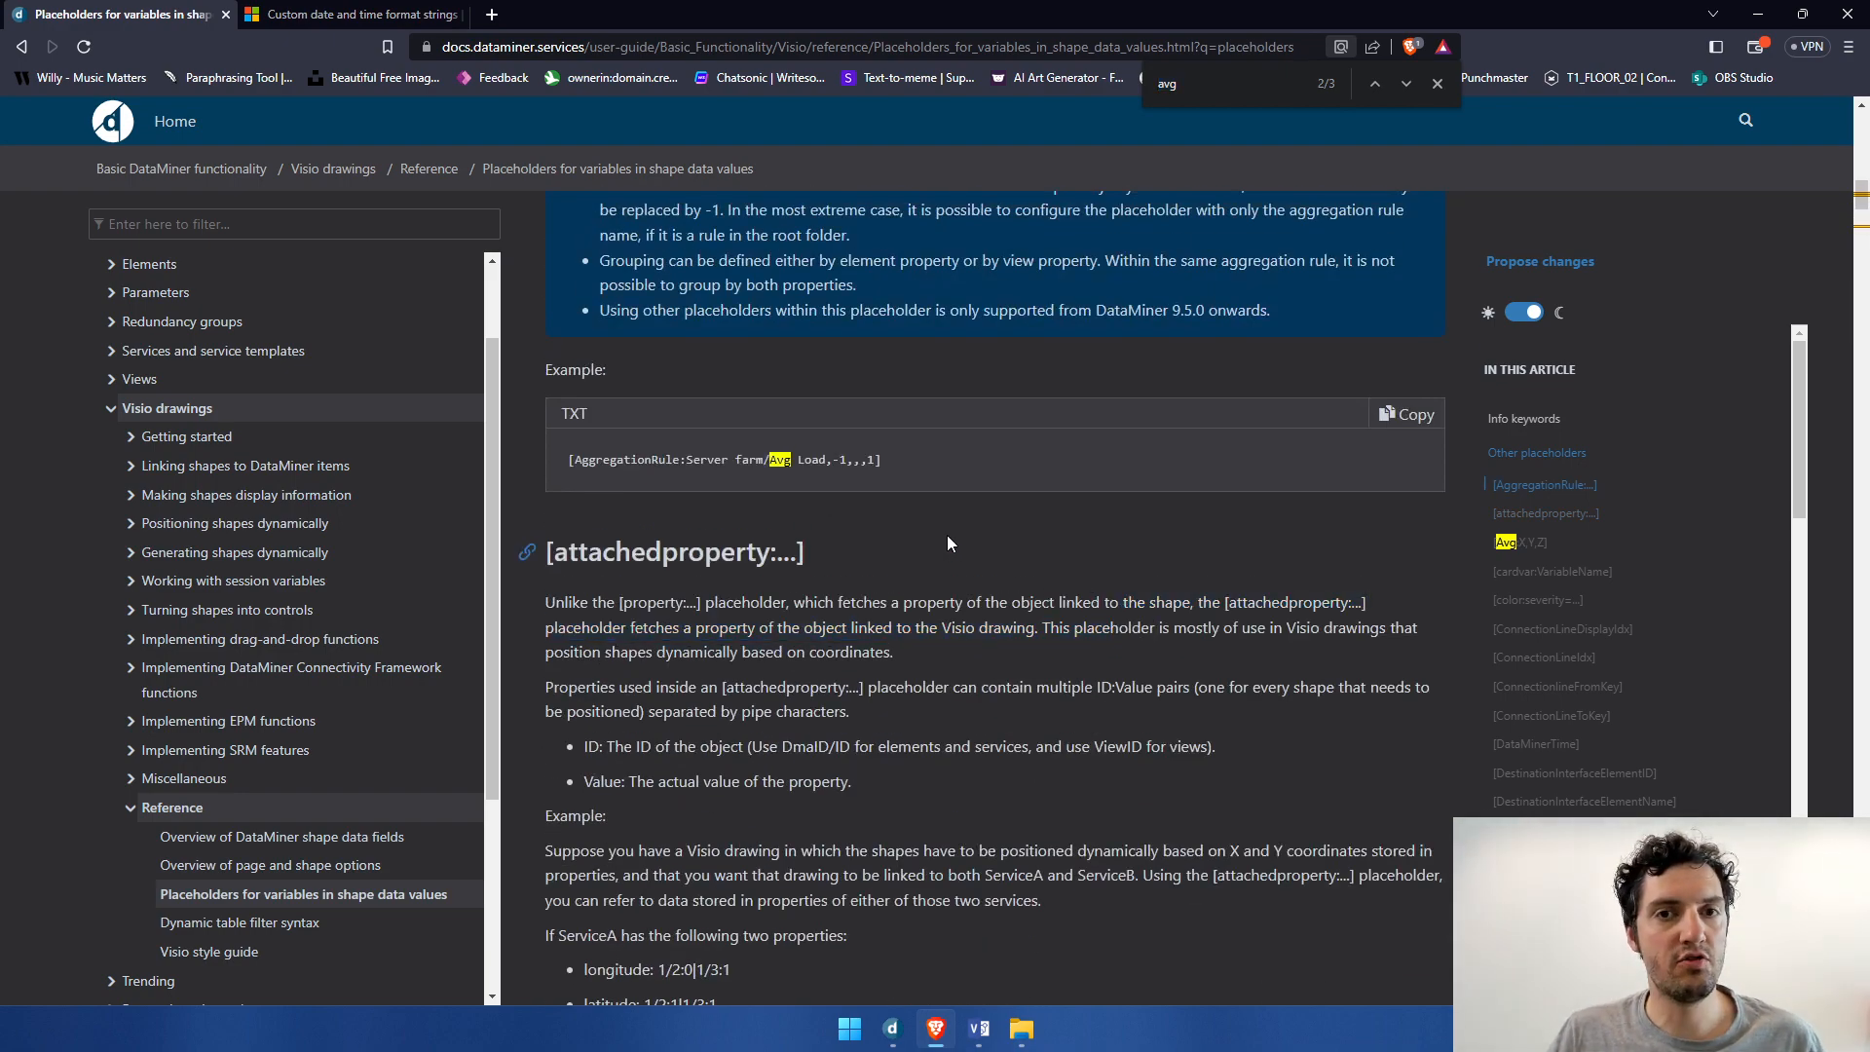
scroll(1003, 565, "down", 7)
left_click(1439, 83)
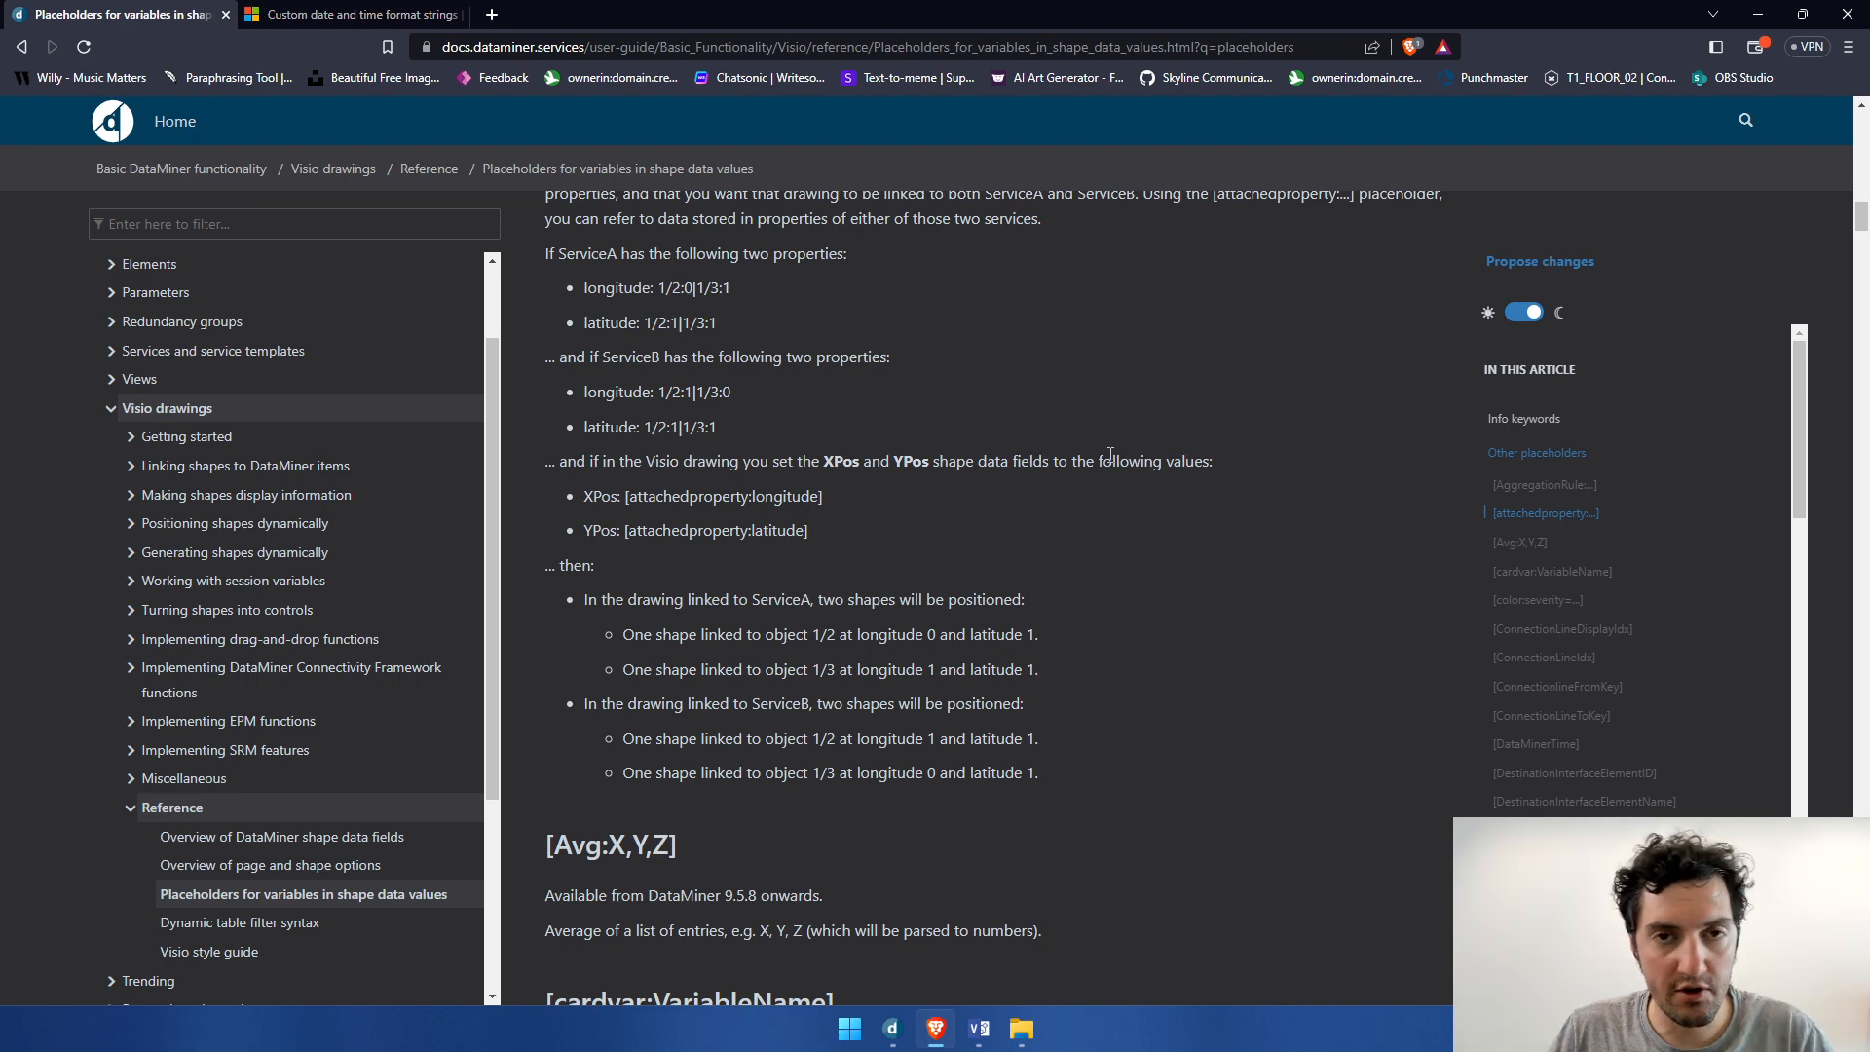
Step: Search the placeholder page for "interlace" and examine the Interlace syntax: array1, array2, oldSep and newSep
key("ctrl+f")
type("inte")
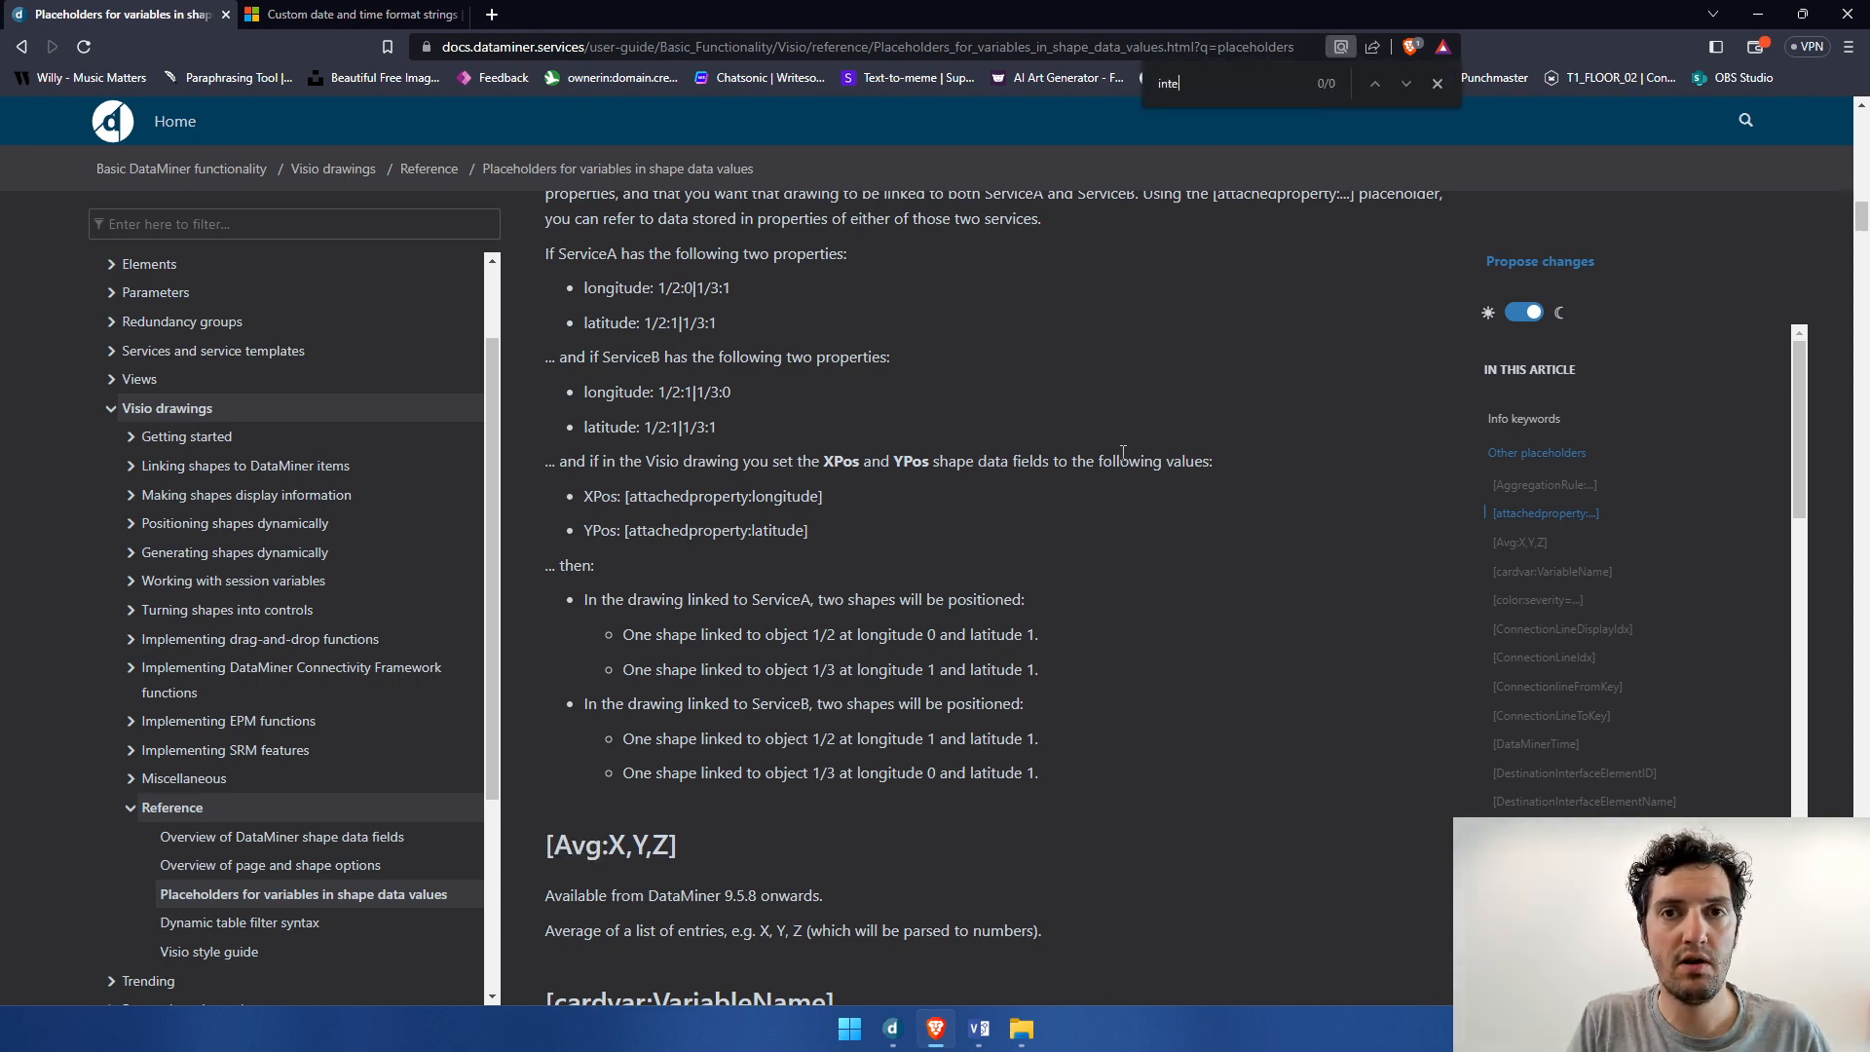
type("rlace")
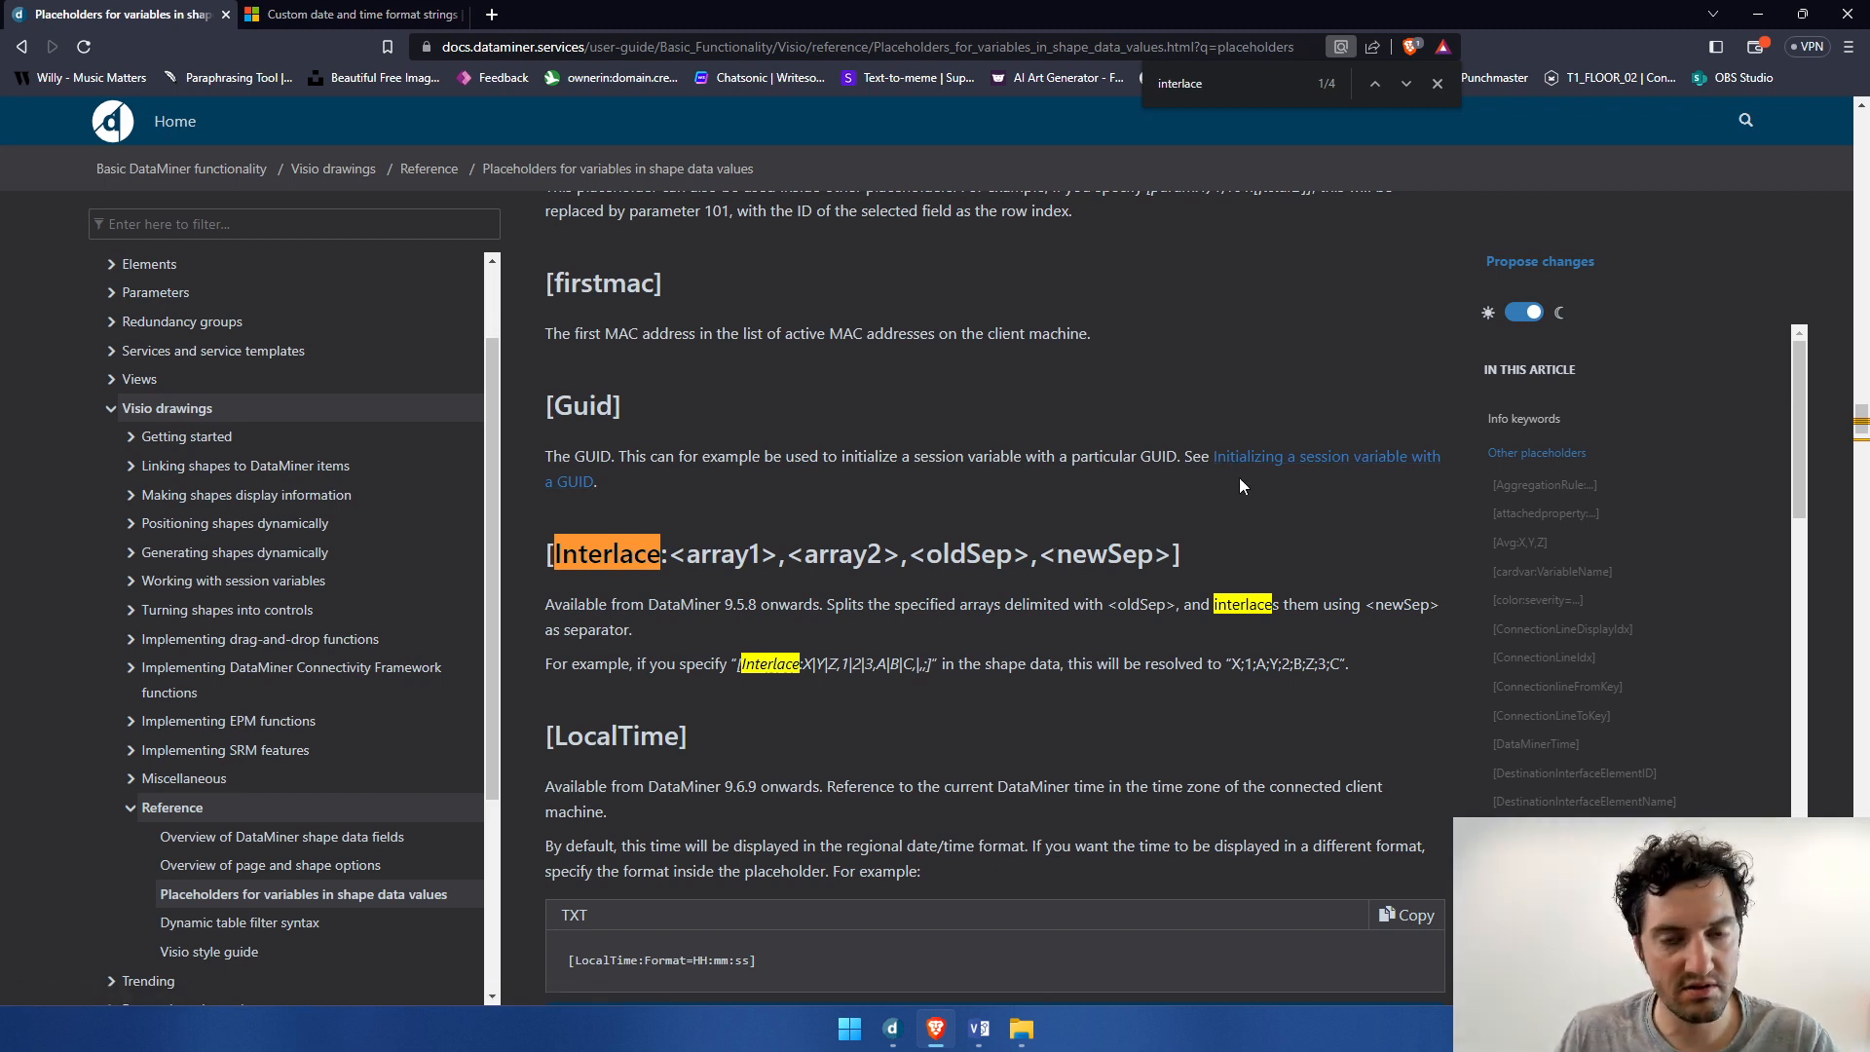
scroll(1245, 505, "down", 2)
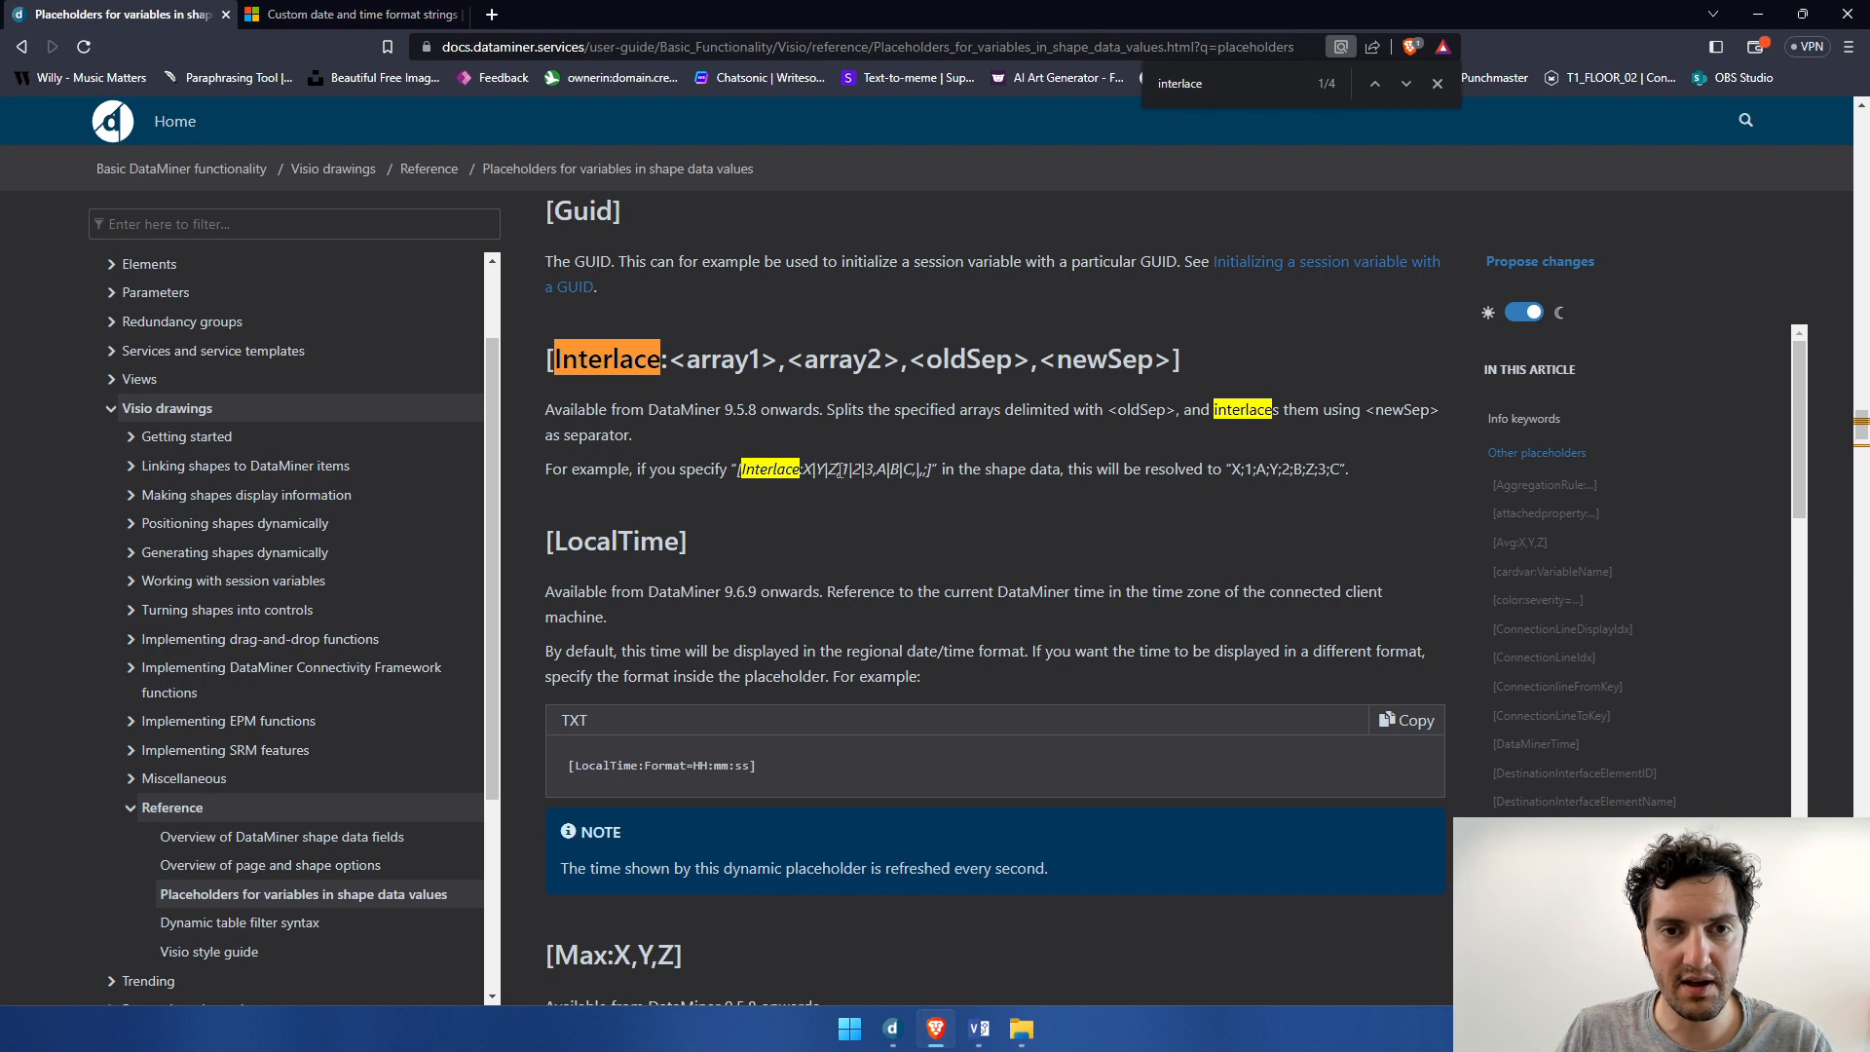
left_click_drag(668, 361, 779, 363)
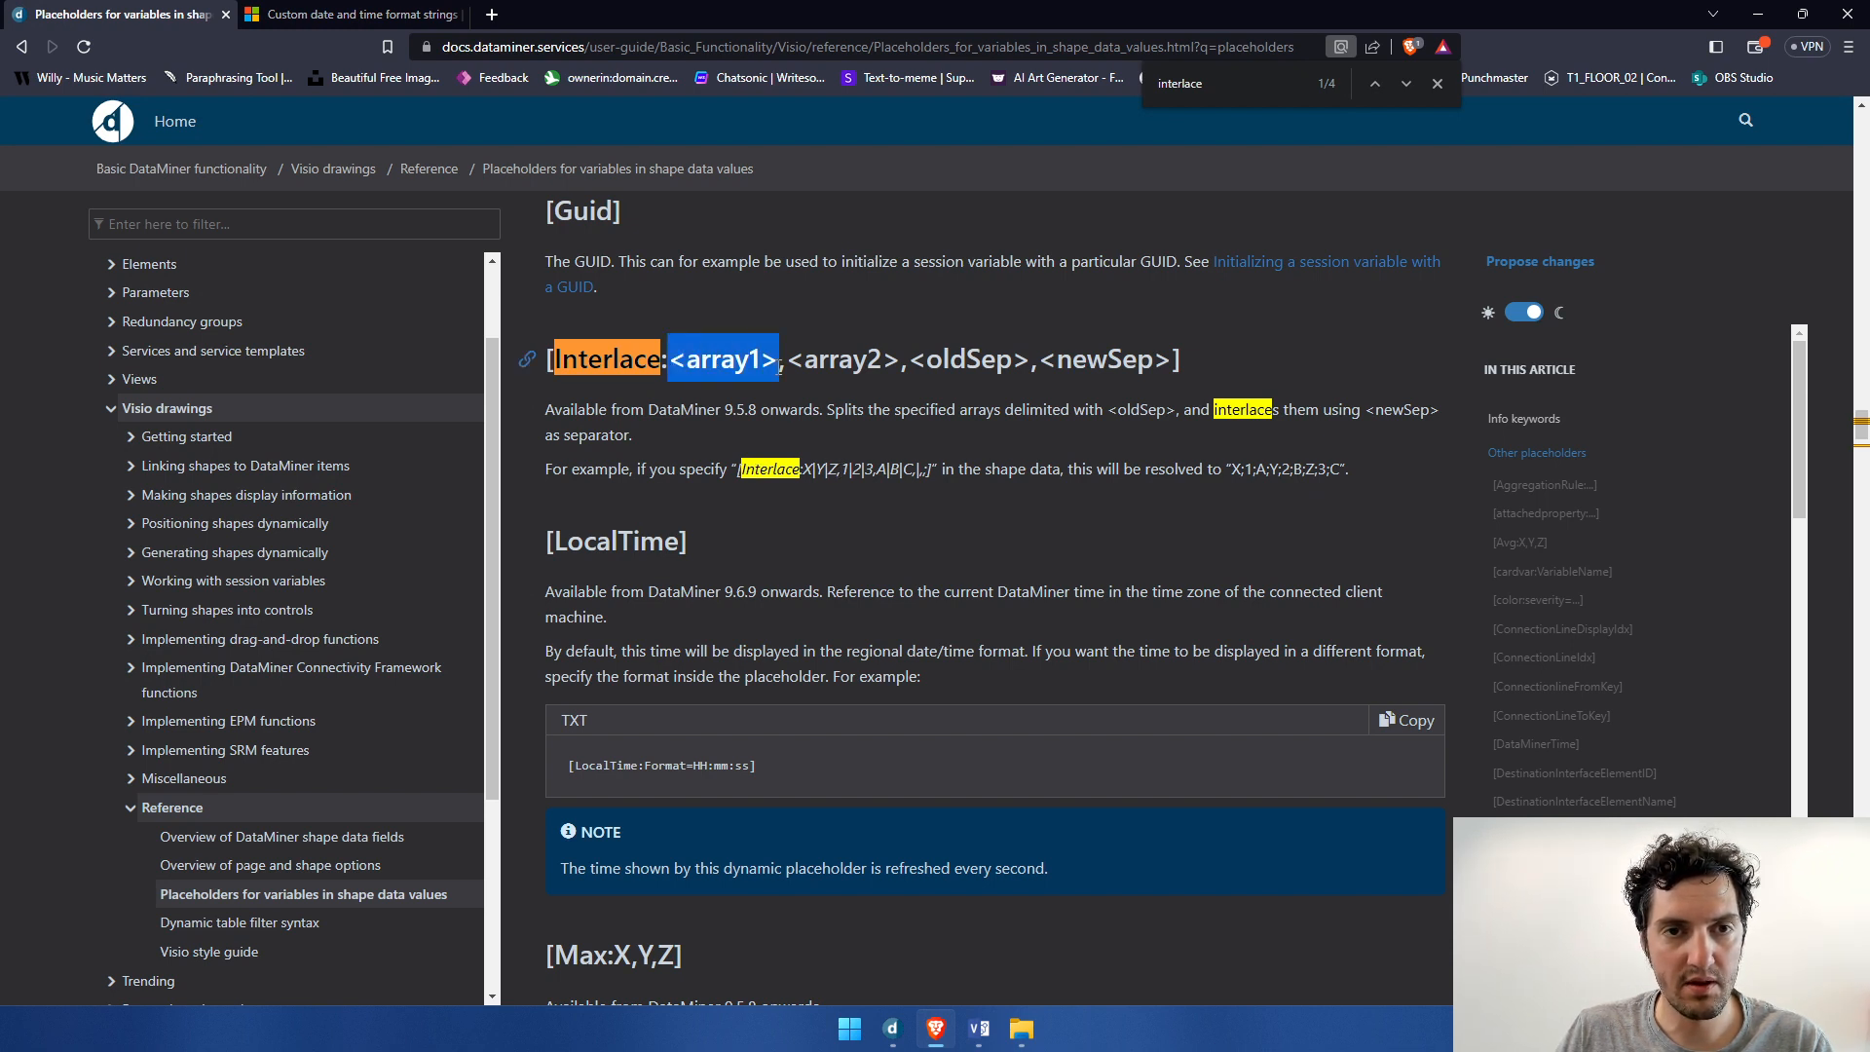
left_click_drag(897, 361, 671, 360)
left_click(700, 361)
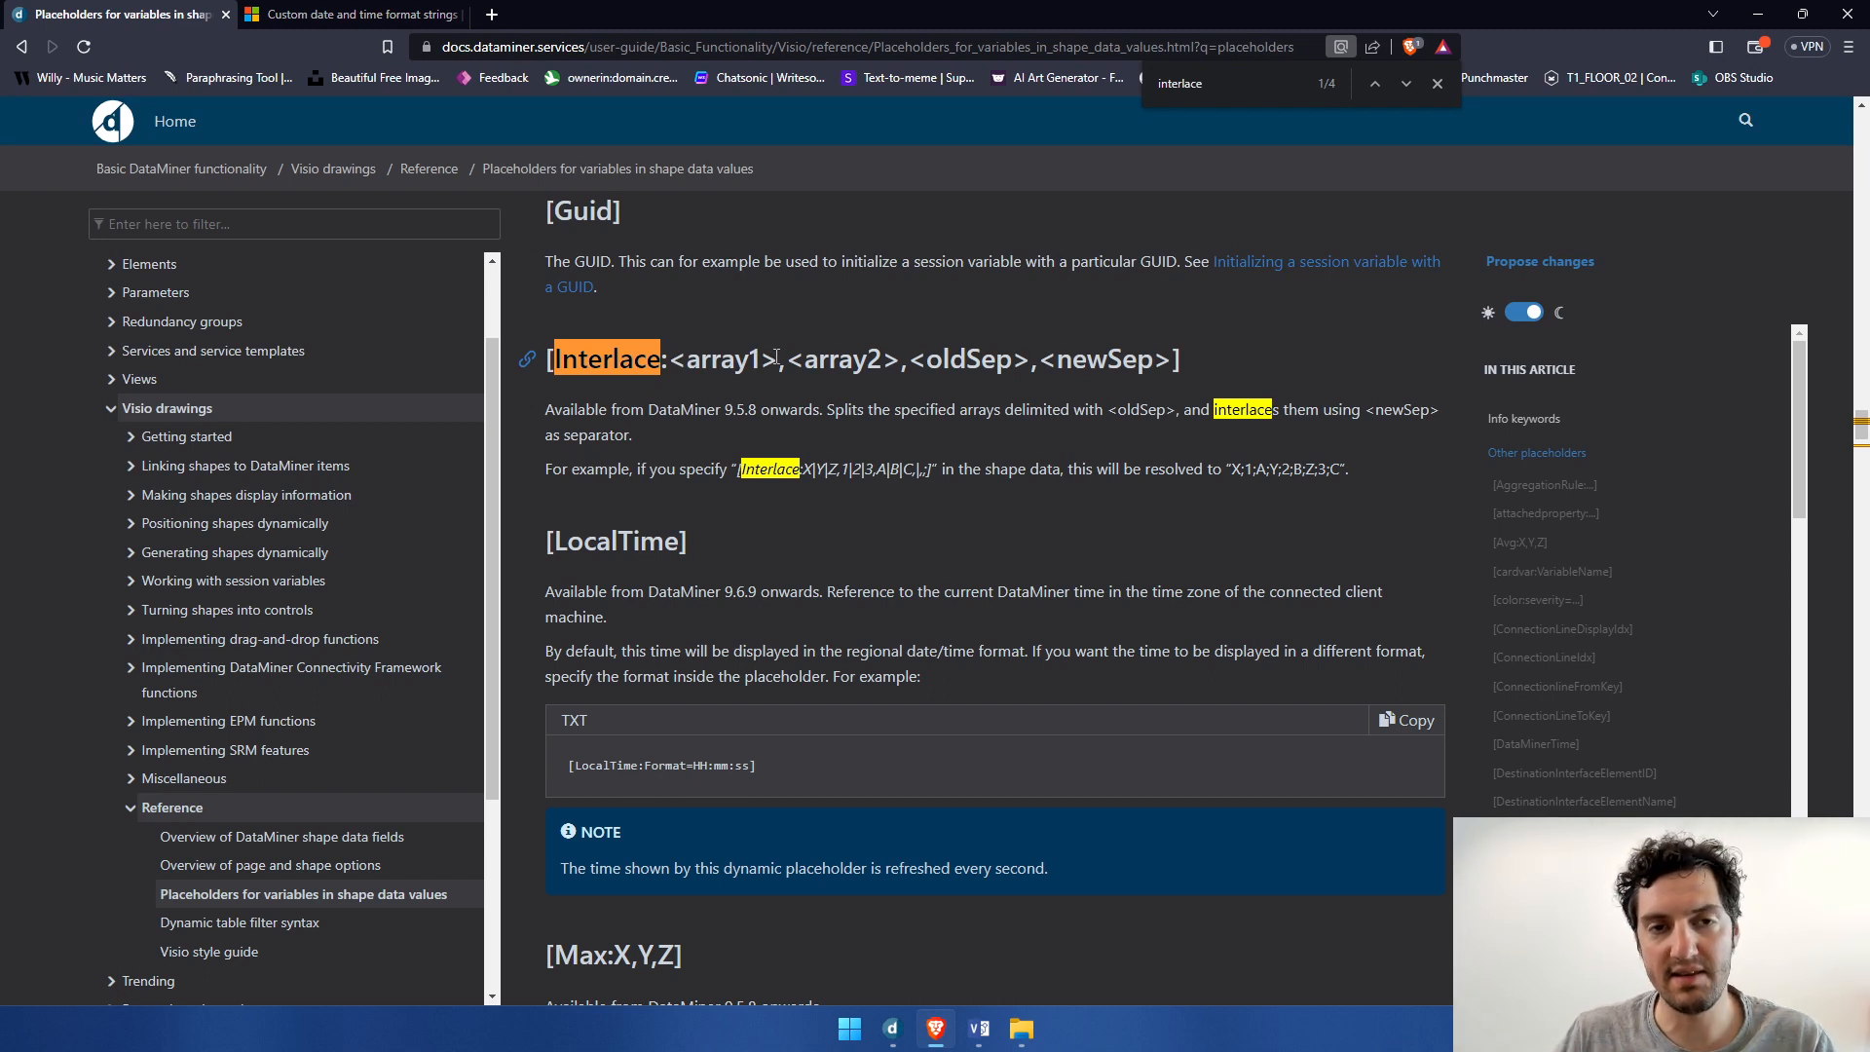
left_click_drag(778, 360, 670, 360)
left_click(669, 360)
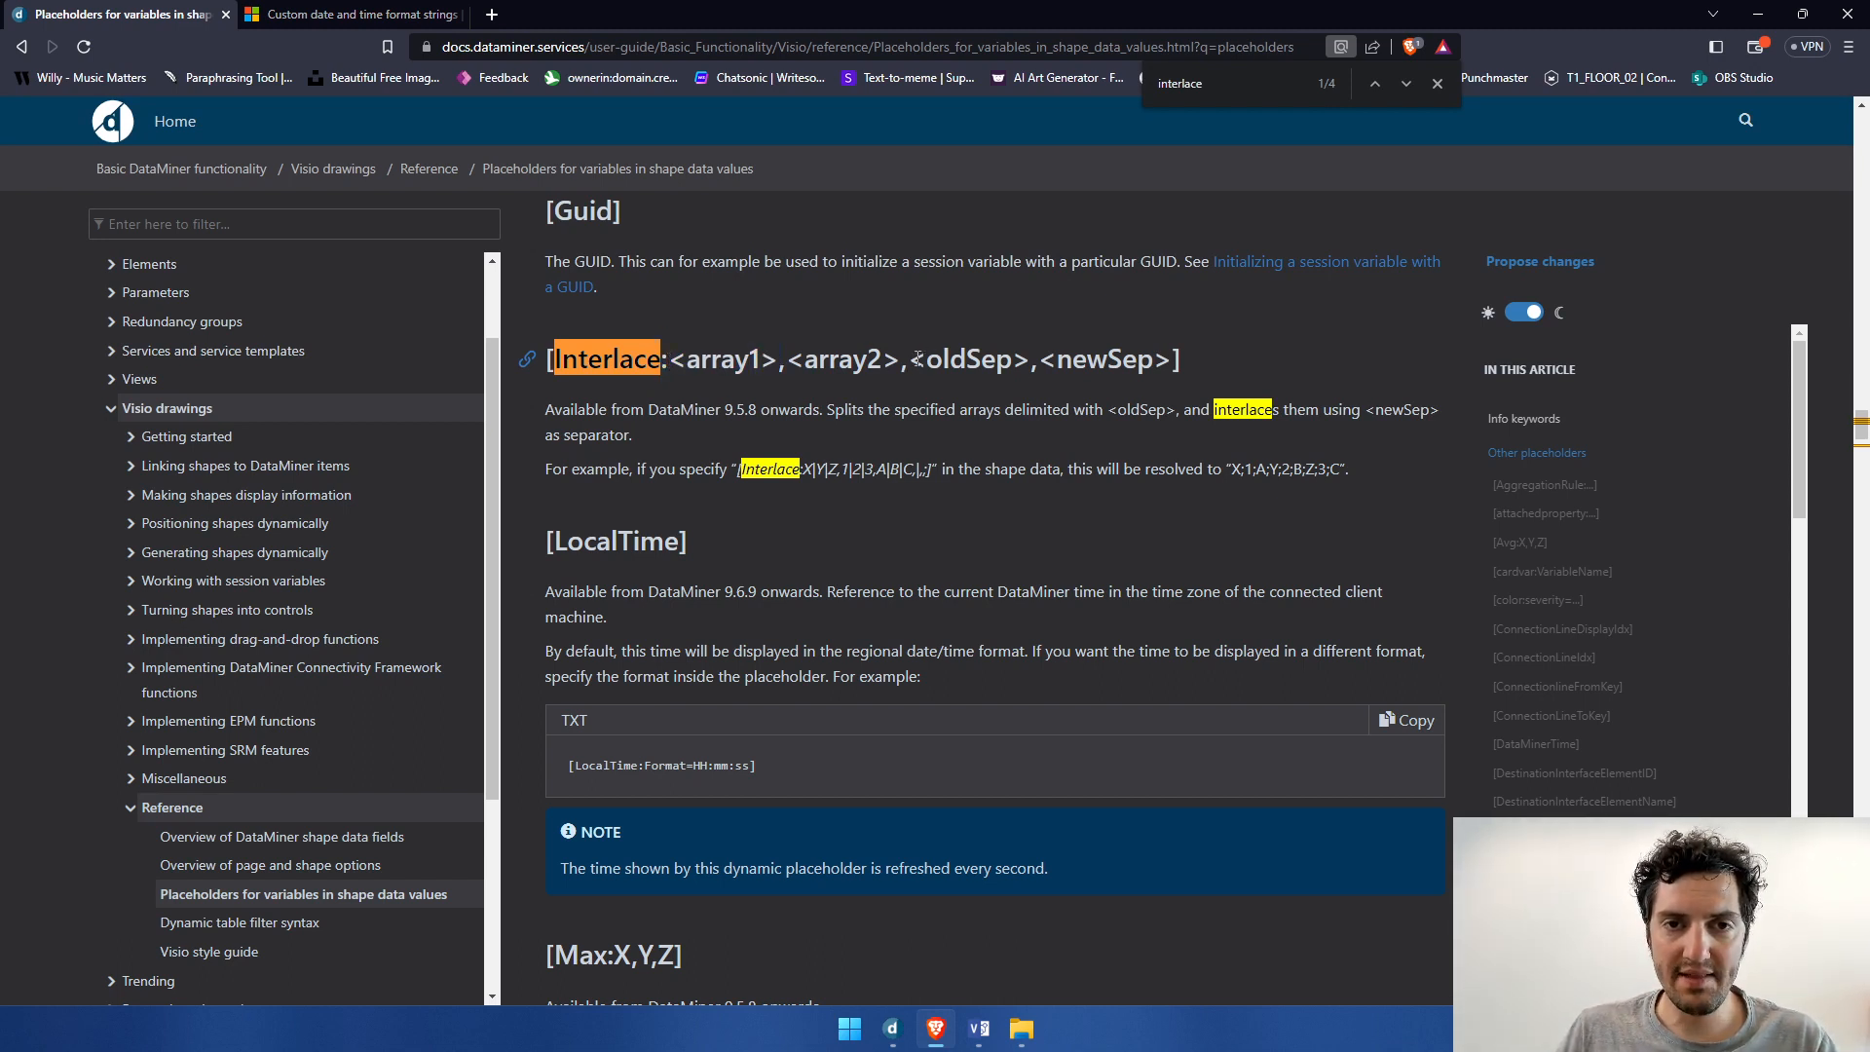
left_click_drag(780, 361, 785, 365)
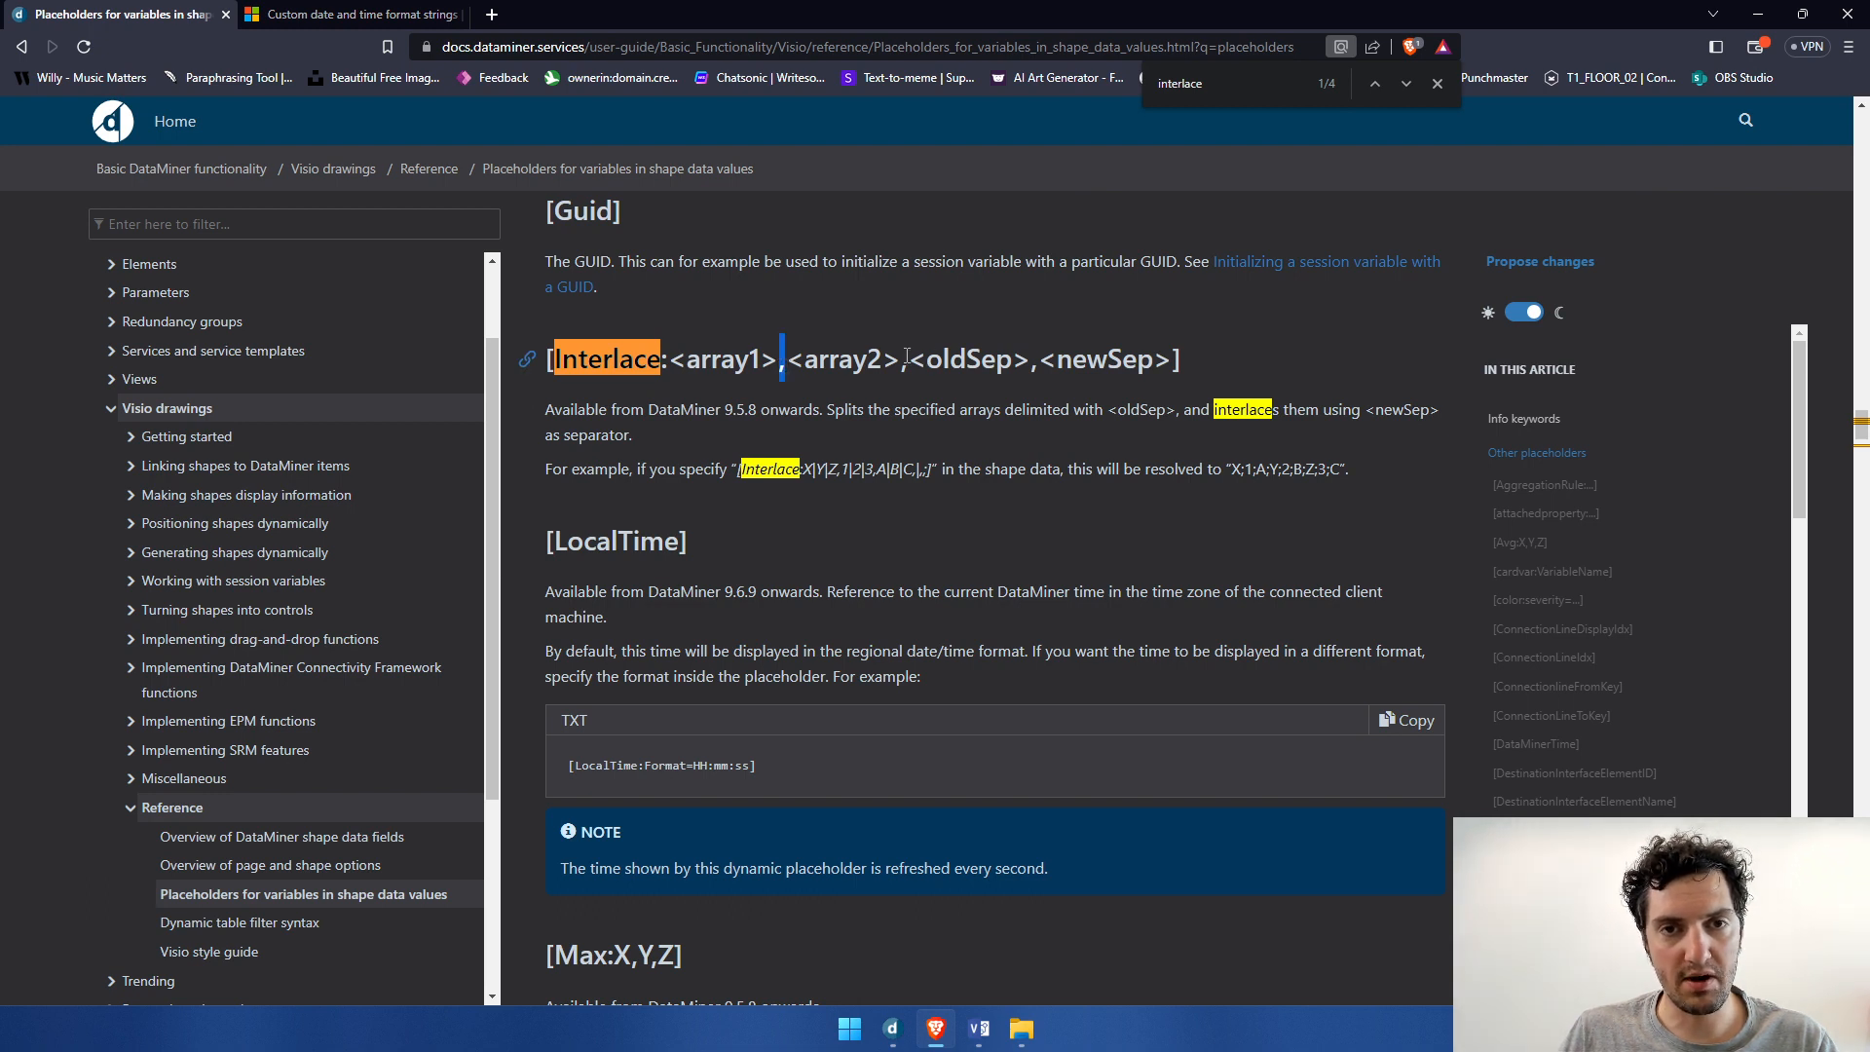
left_click_drag(907, 360, 1169, 362)
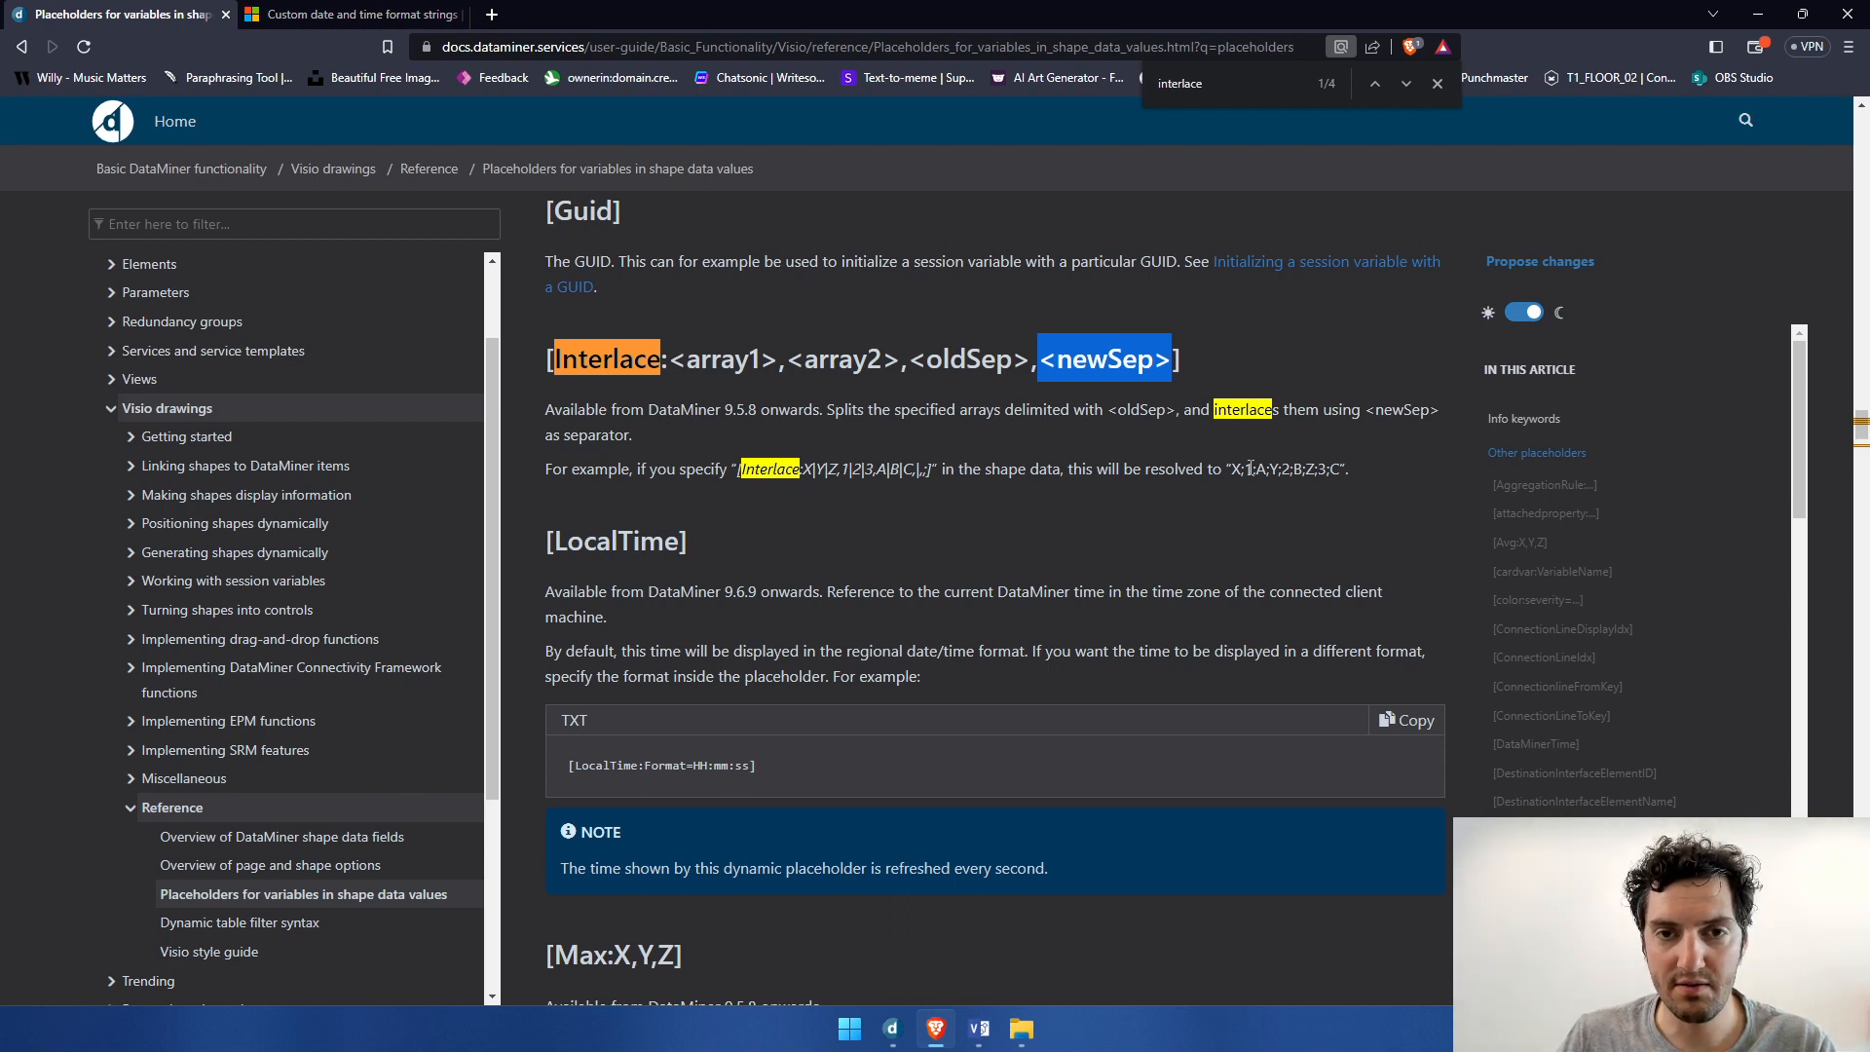
Step: Study the Interlace example's input arrays and separators against its resolved output string
left_click(856, 476)
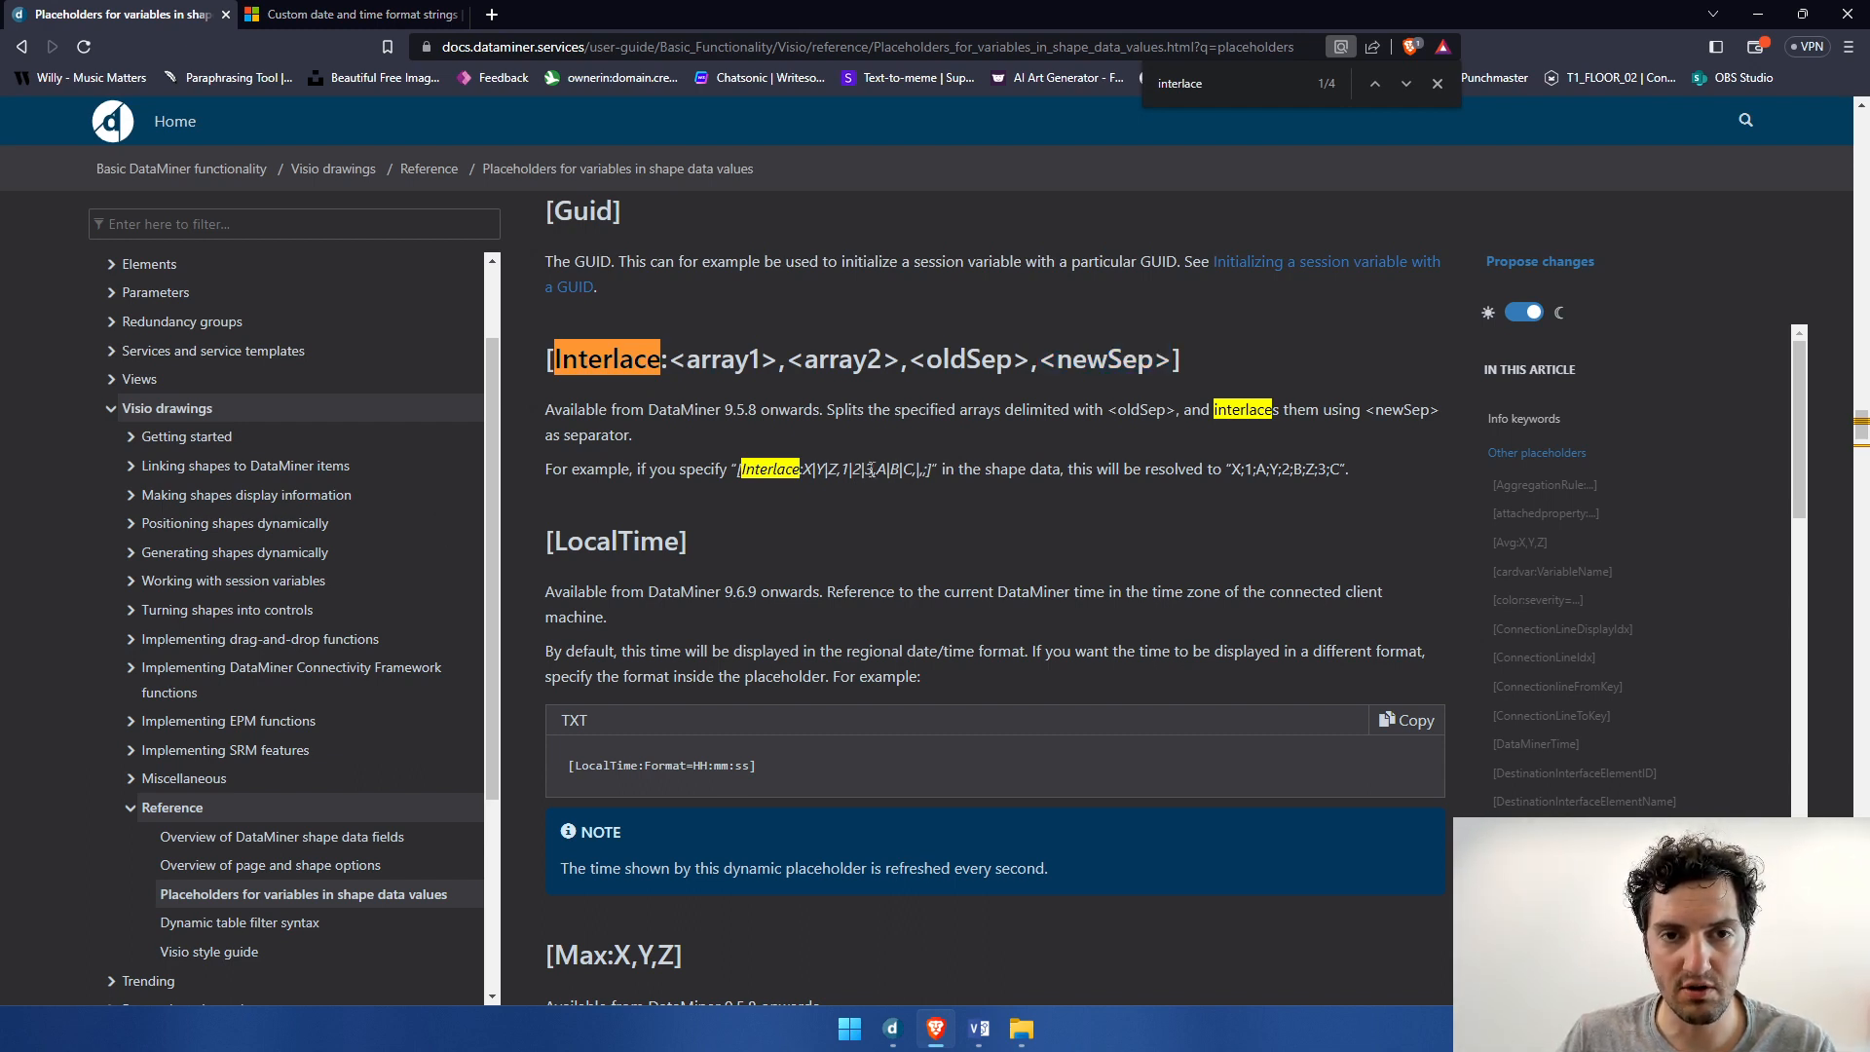
left_click_drag(874, 469, 929, 470)
left_click(881, 471)
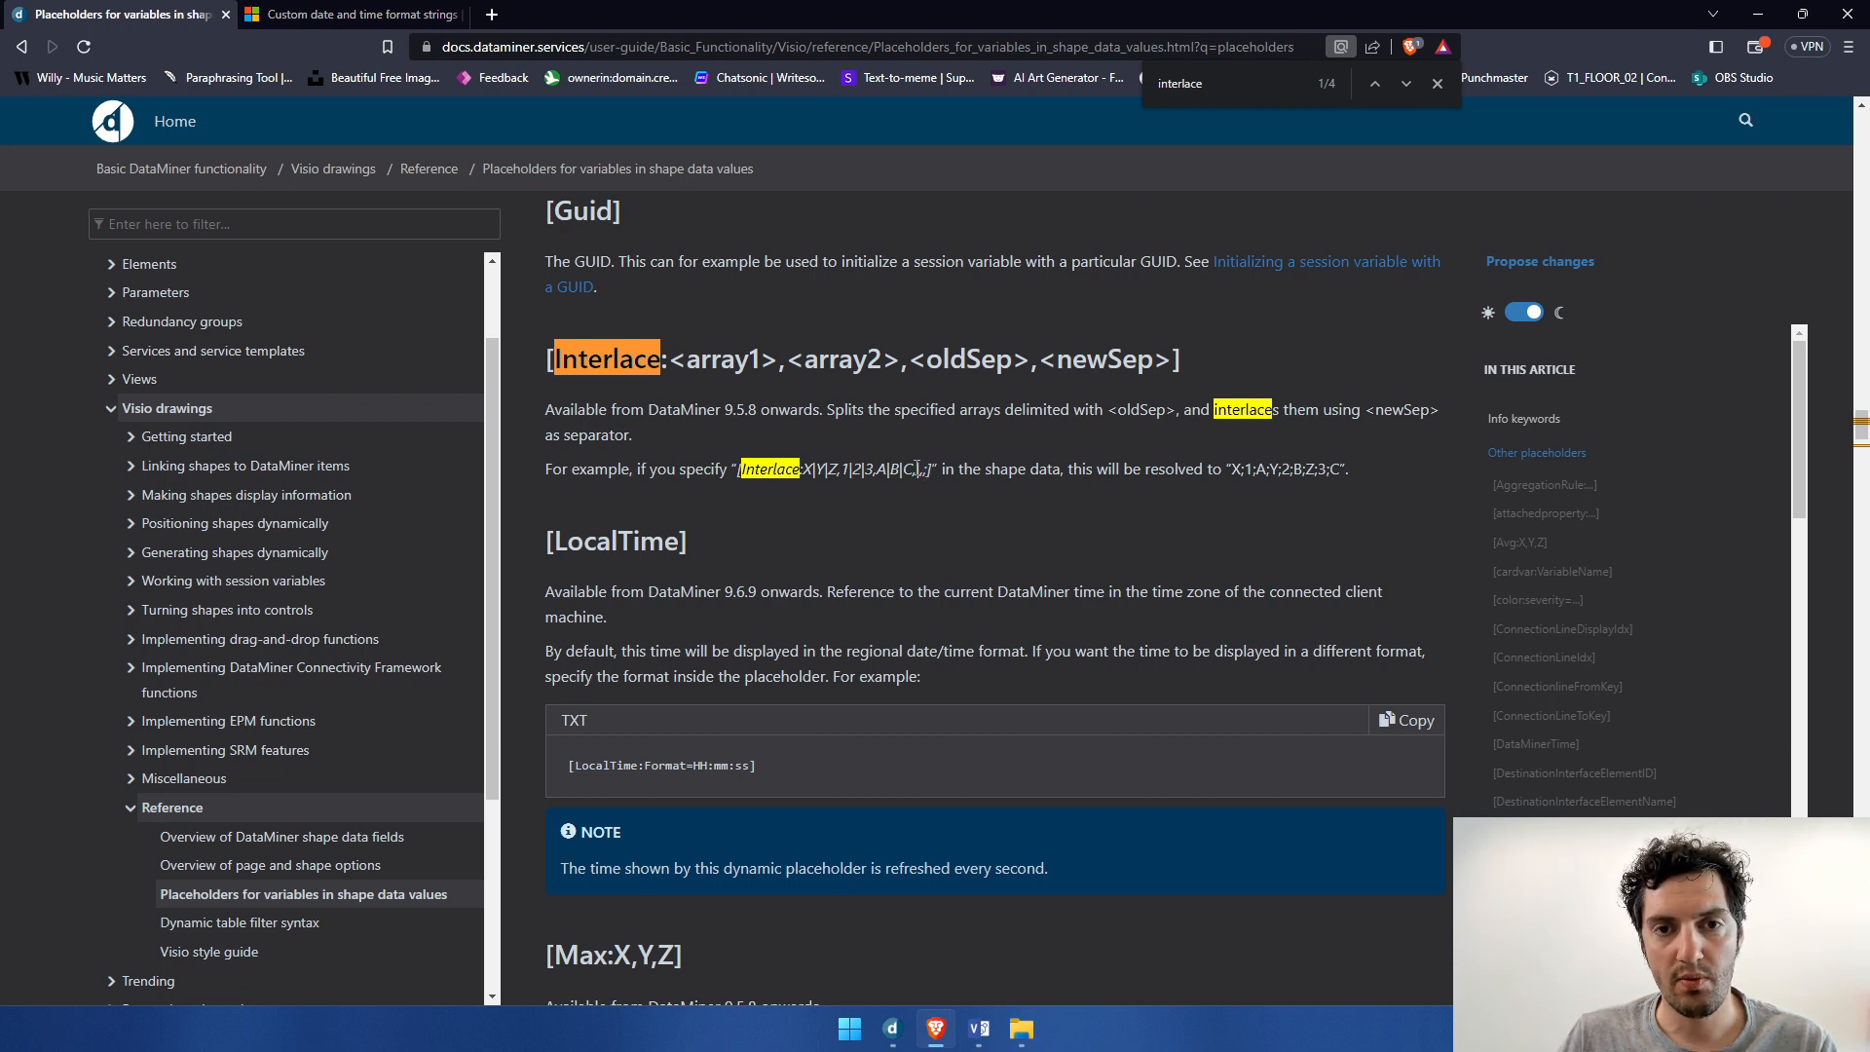
left_click(926, 471)
left_click_drag(923, 470, 929, 470)
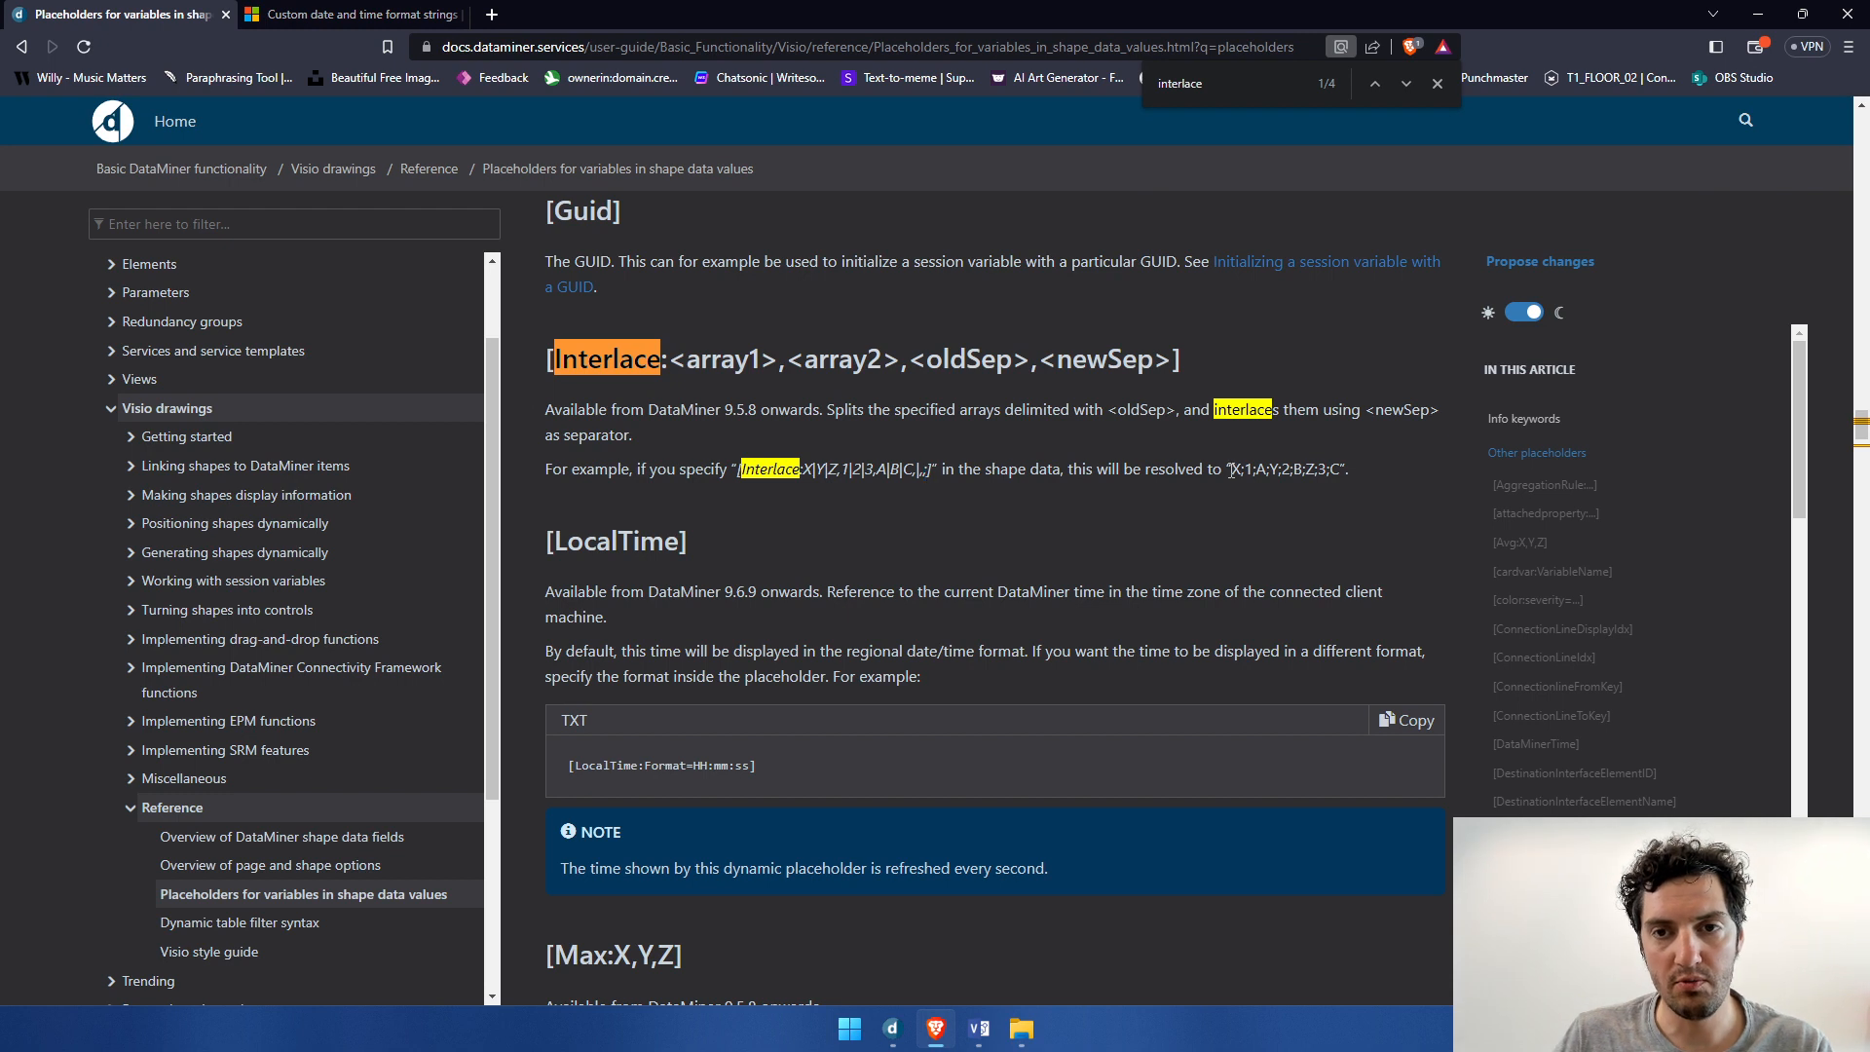
left_click_drag(1232, 470, 1357, 471)
left_click(954, 508)
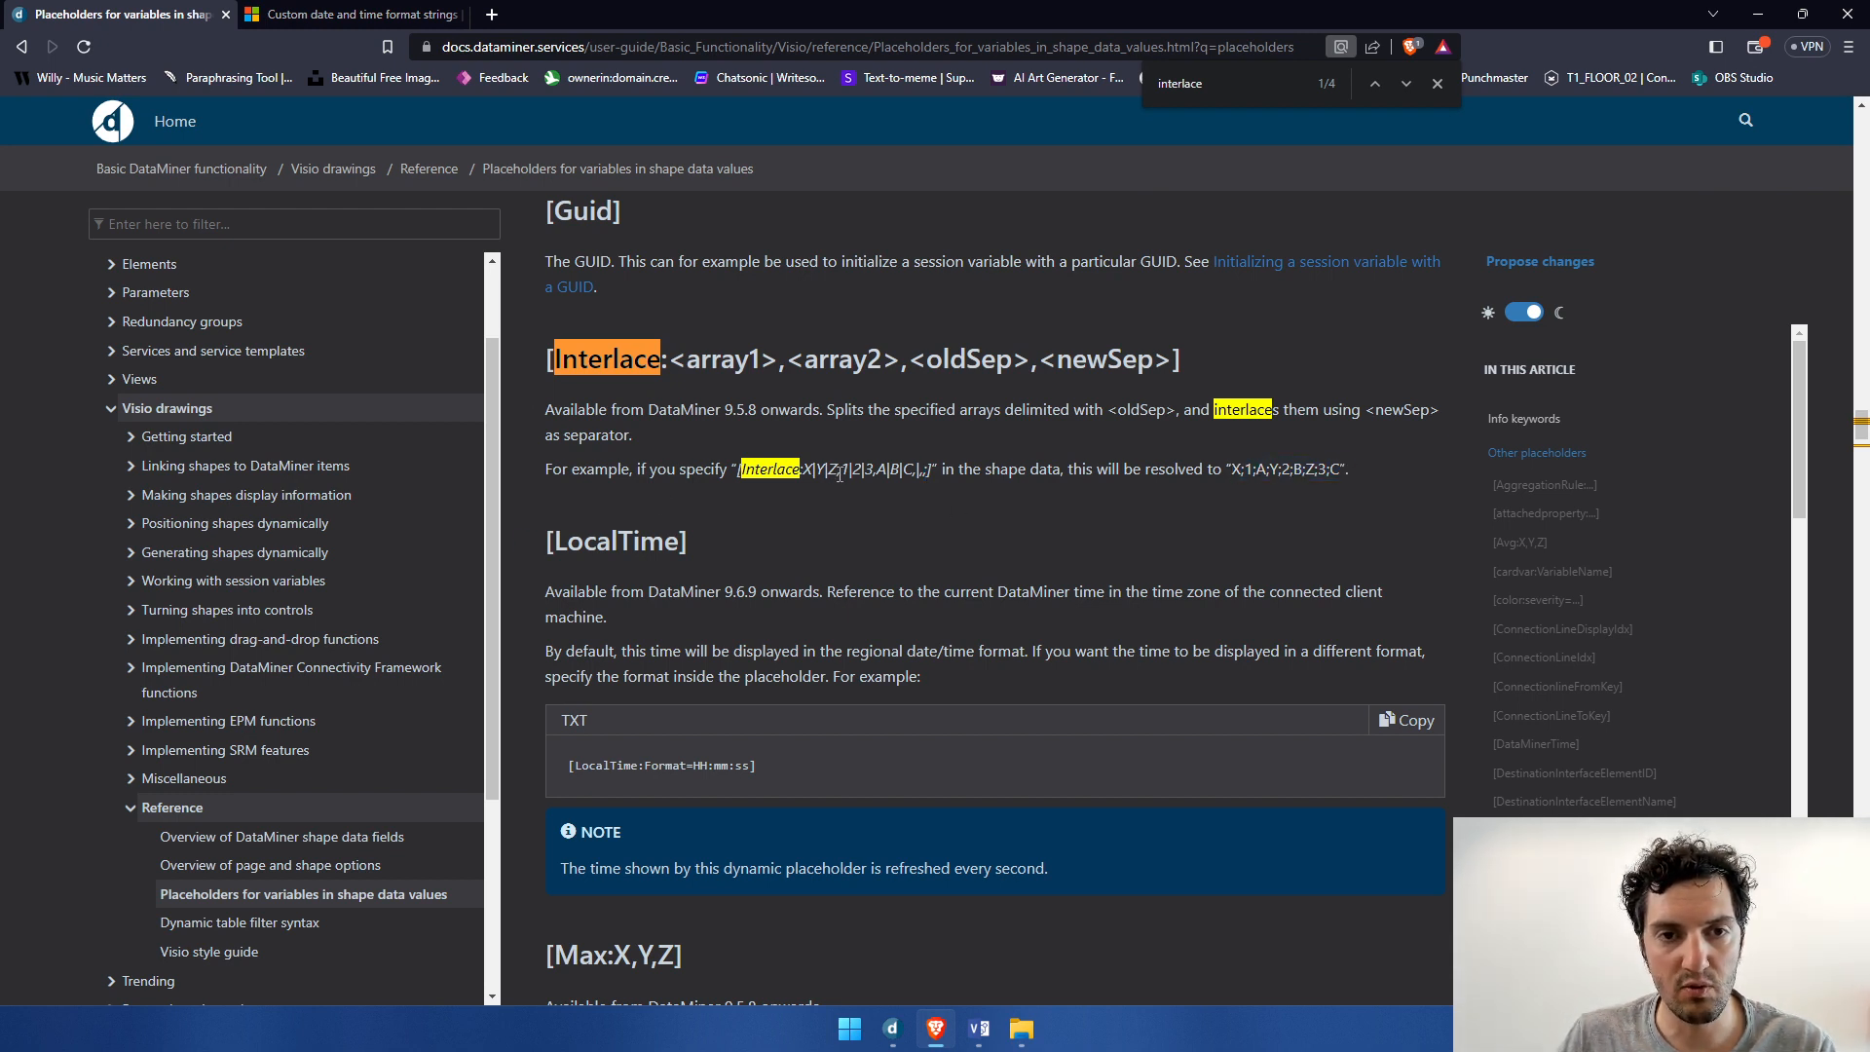
left_click_drag(802, 470, 838, 471)
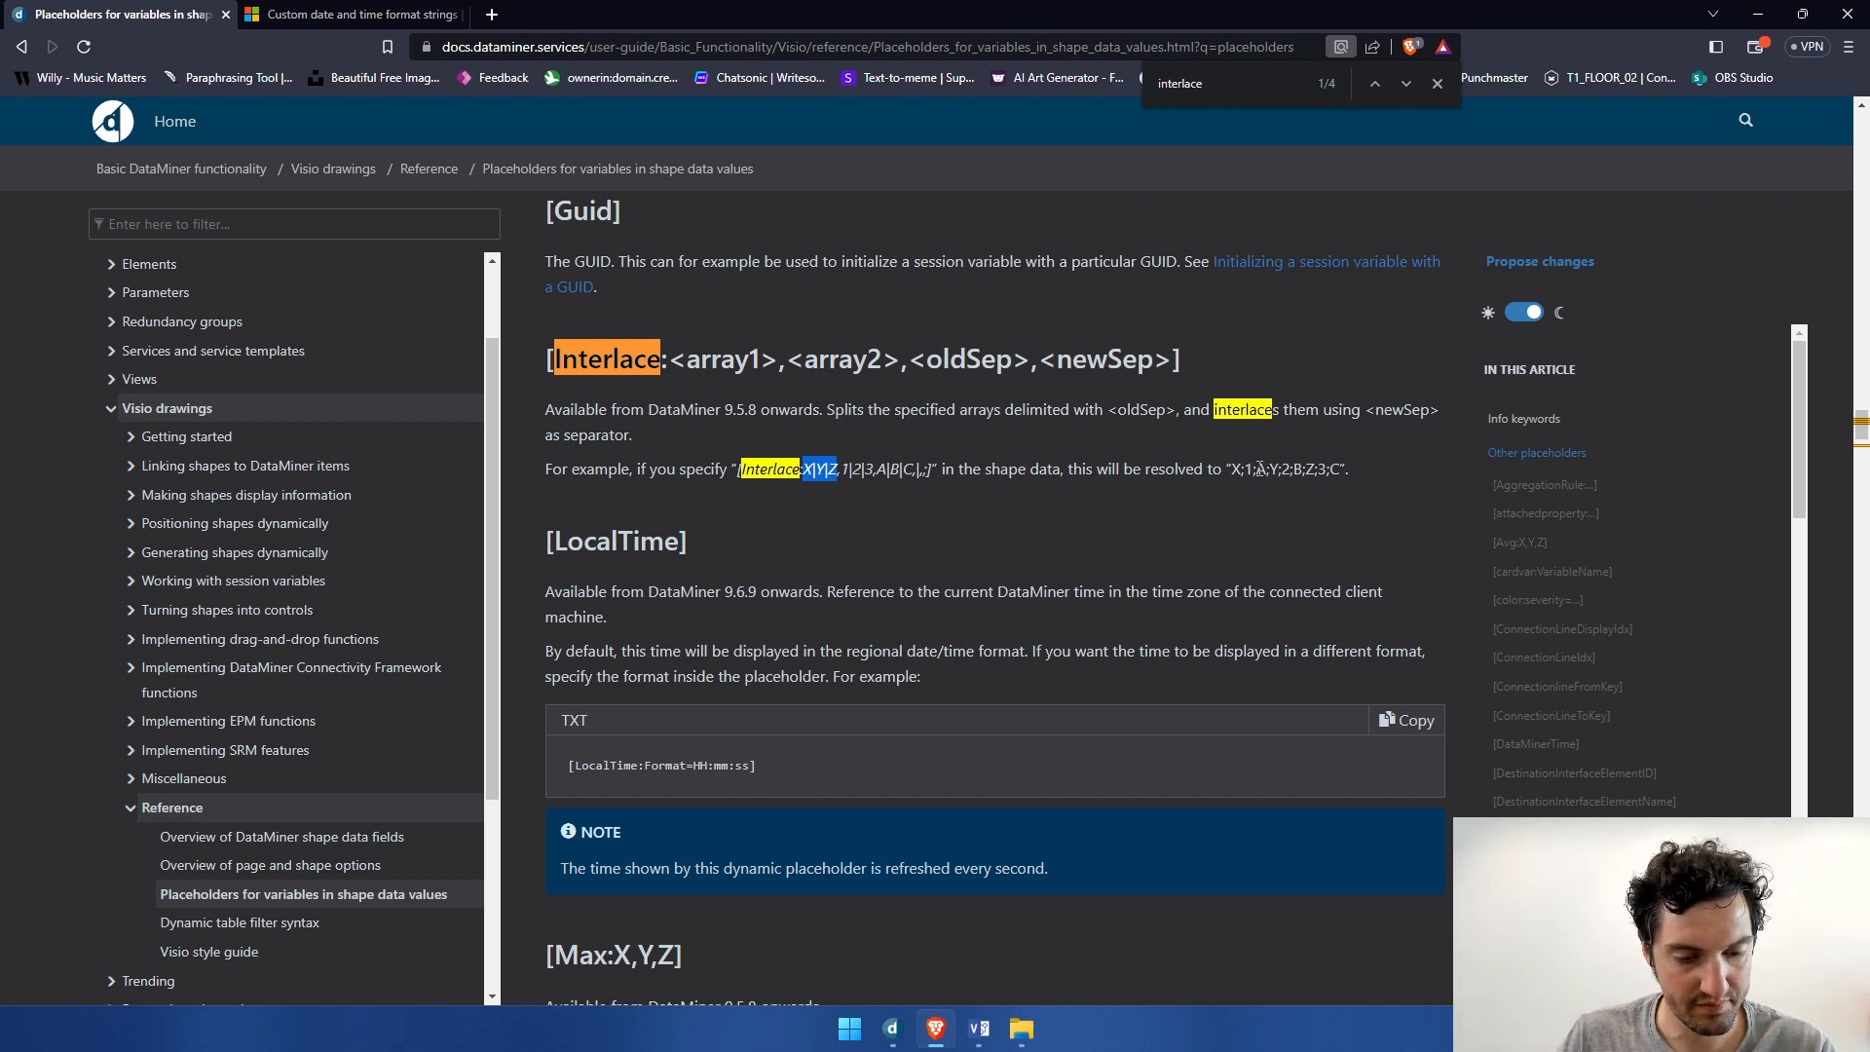
left_click(898, 668)
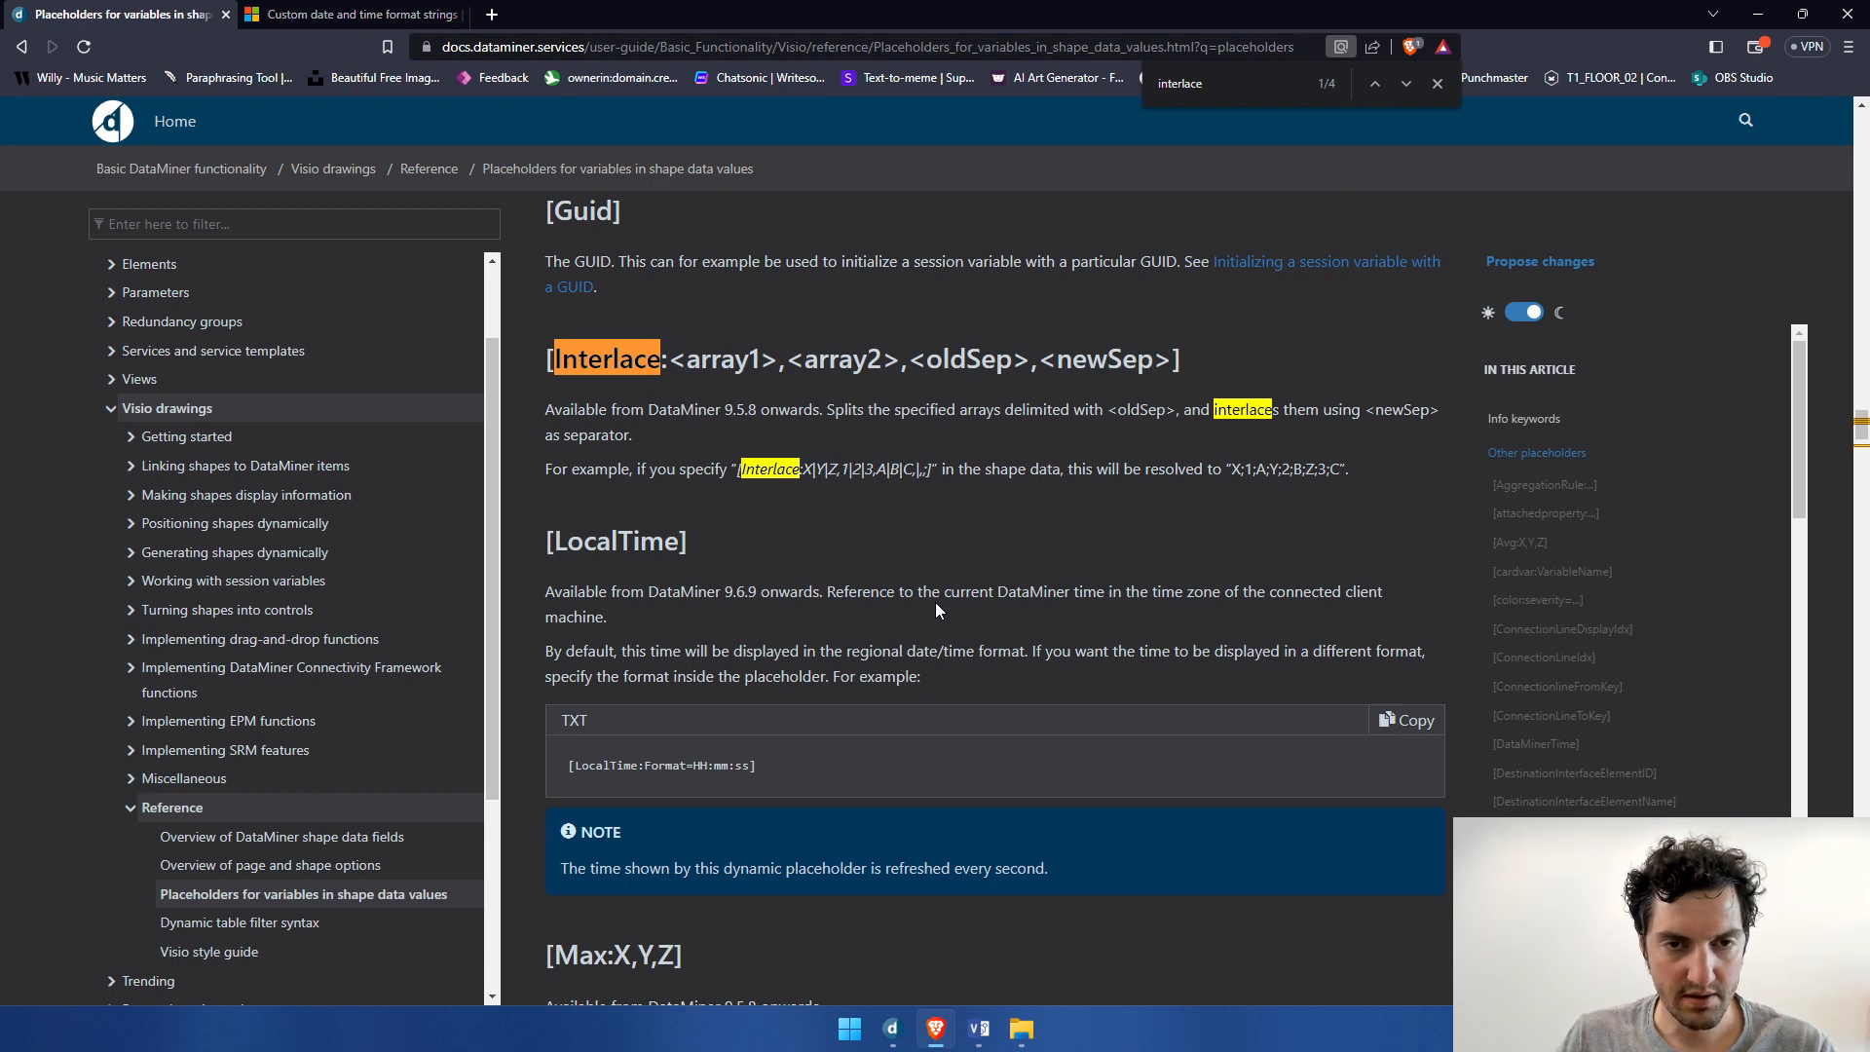
Step: Switch to Visio and duplicate the upper sum rectangle, placing the copy directly below the second rectangle
key("alt+Tab")
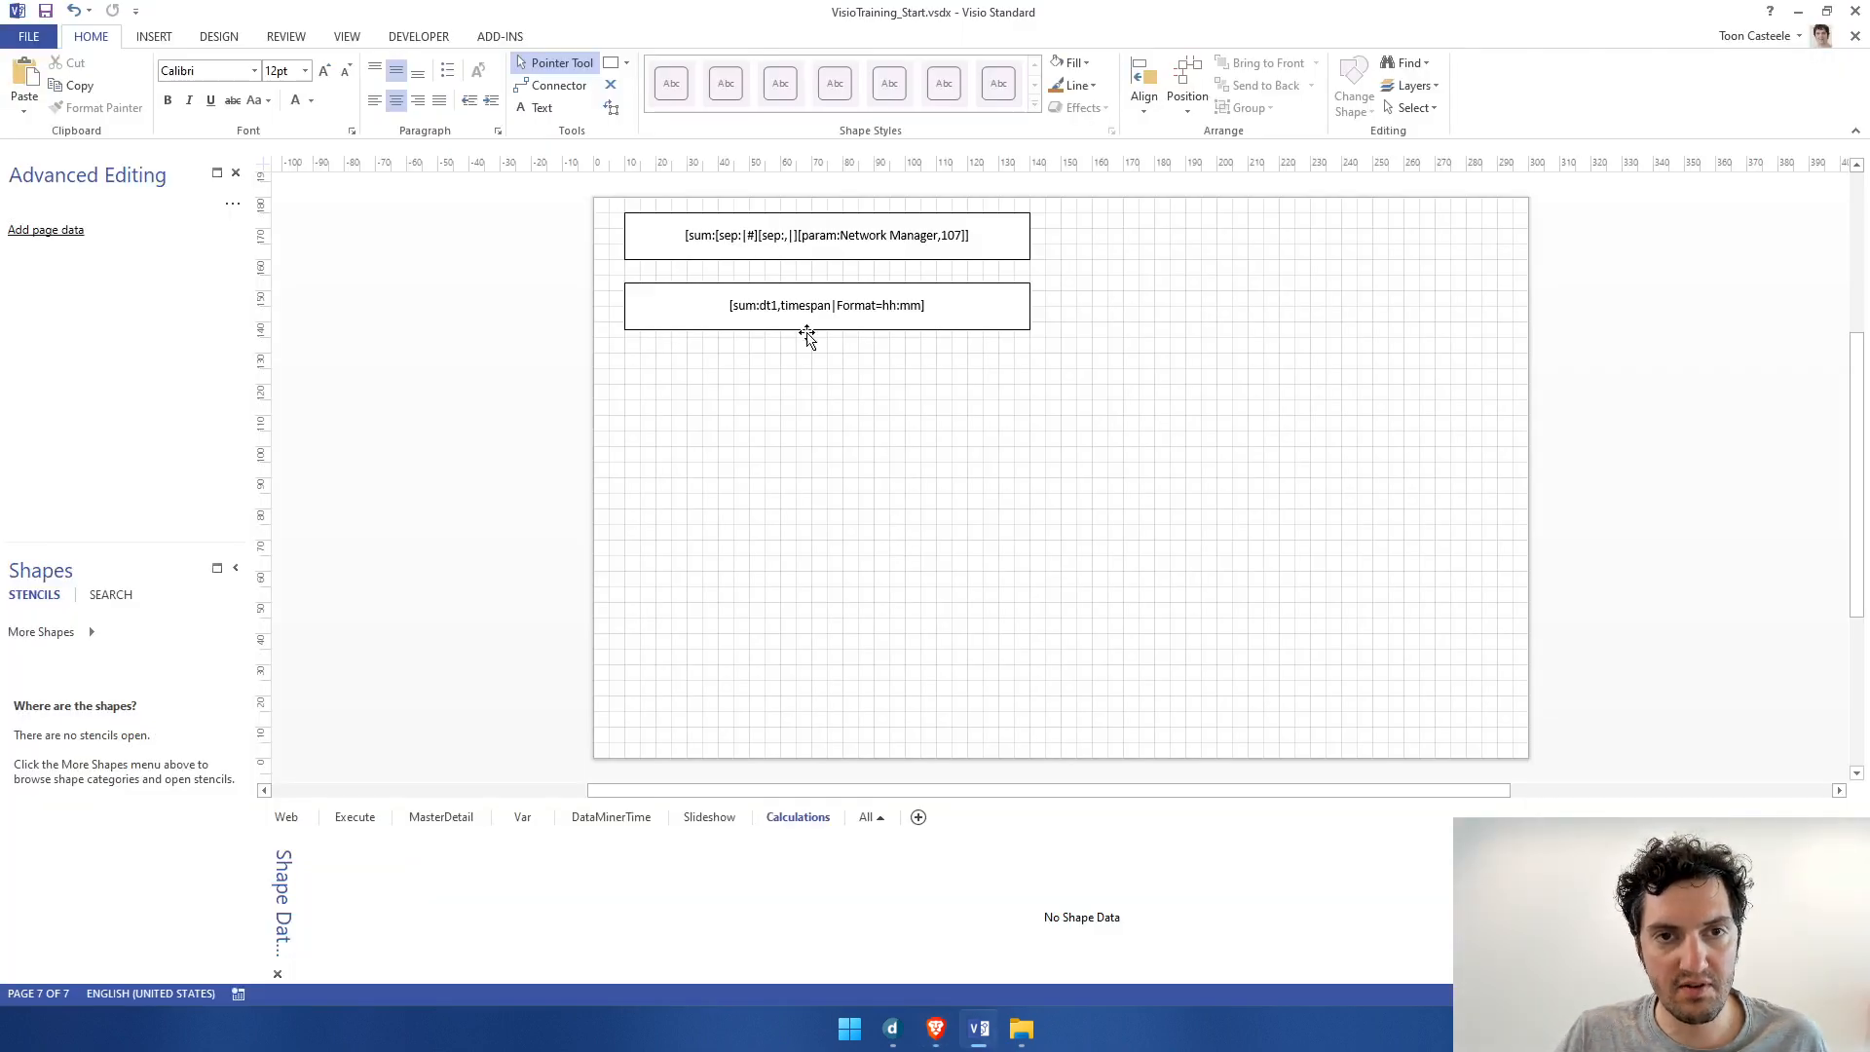
left_click(814, 238)
key("ctrl+d")
left_click_drag(823, 257, 795, 371)
Step: In the third rectangle's text, replace both sep placeholders before the Network Manager parameter with "[interlace:"
double_click(804, 382)
left_click(759, 376)
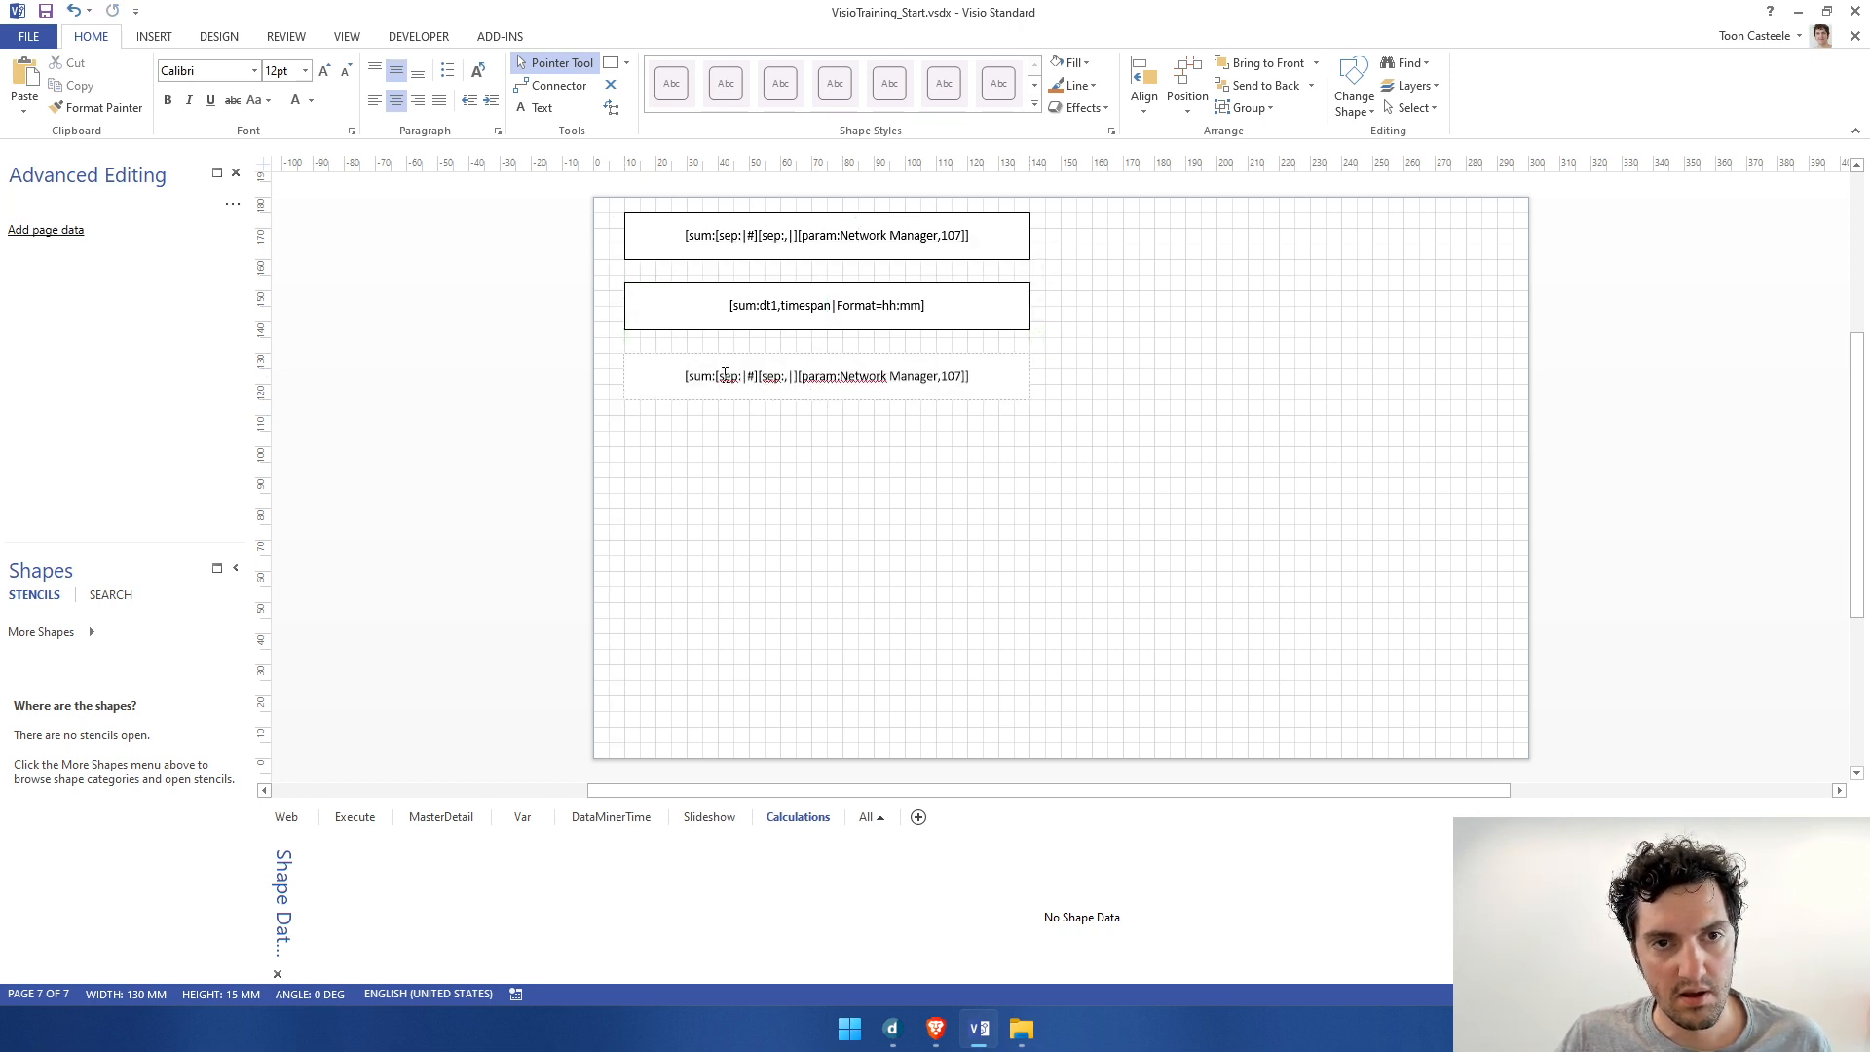
left_click_drag(716, 377, 759, 378)
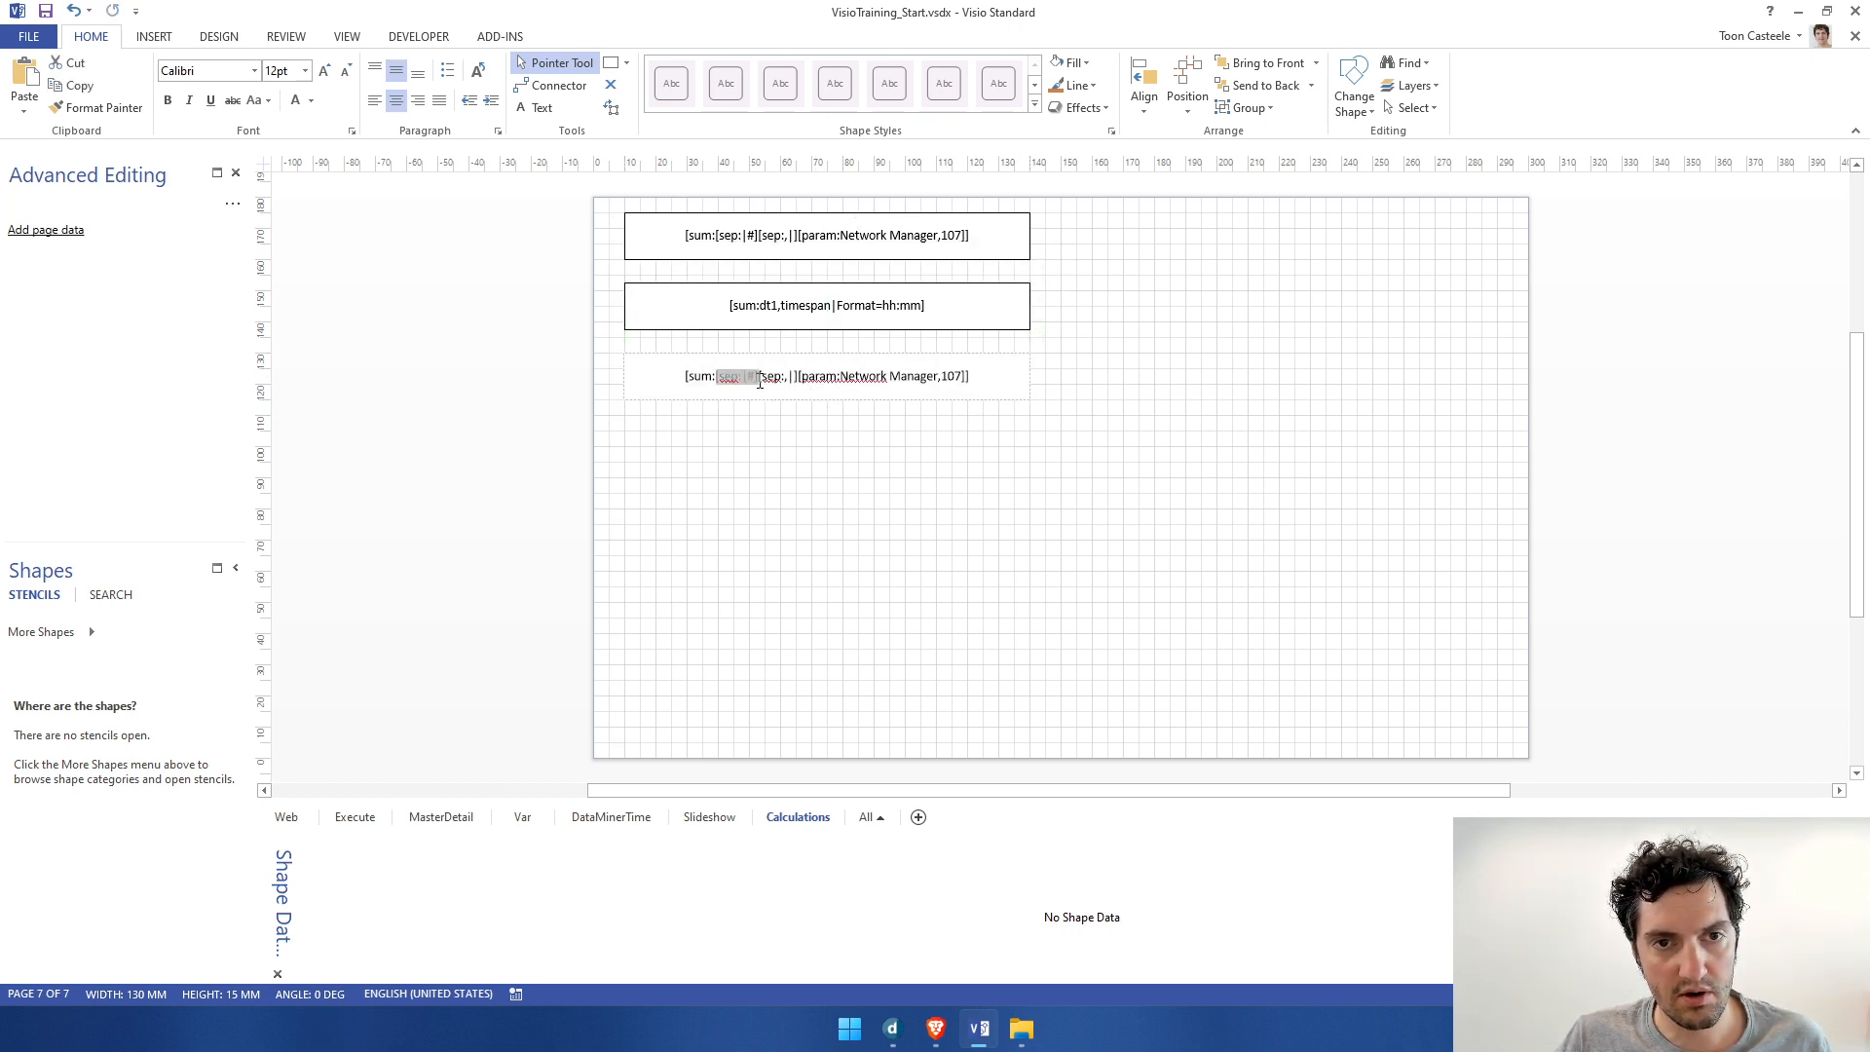
key("shift+Right")
key("shift+Right")
key("shift+Right")
key("shift+Right")
key("shift+Right")
key("shift+Right")
key("shift+Right")
key("shift+Right")
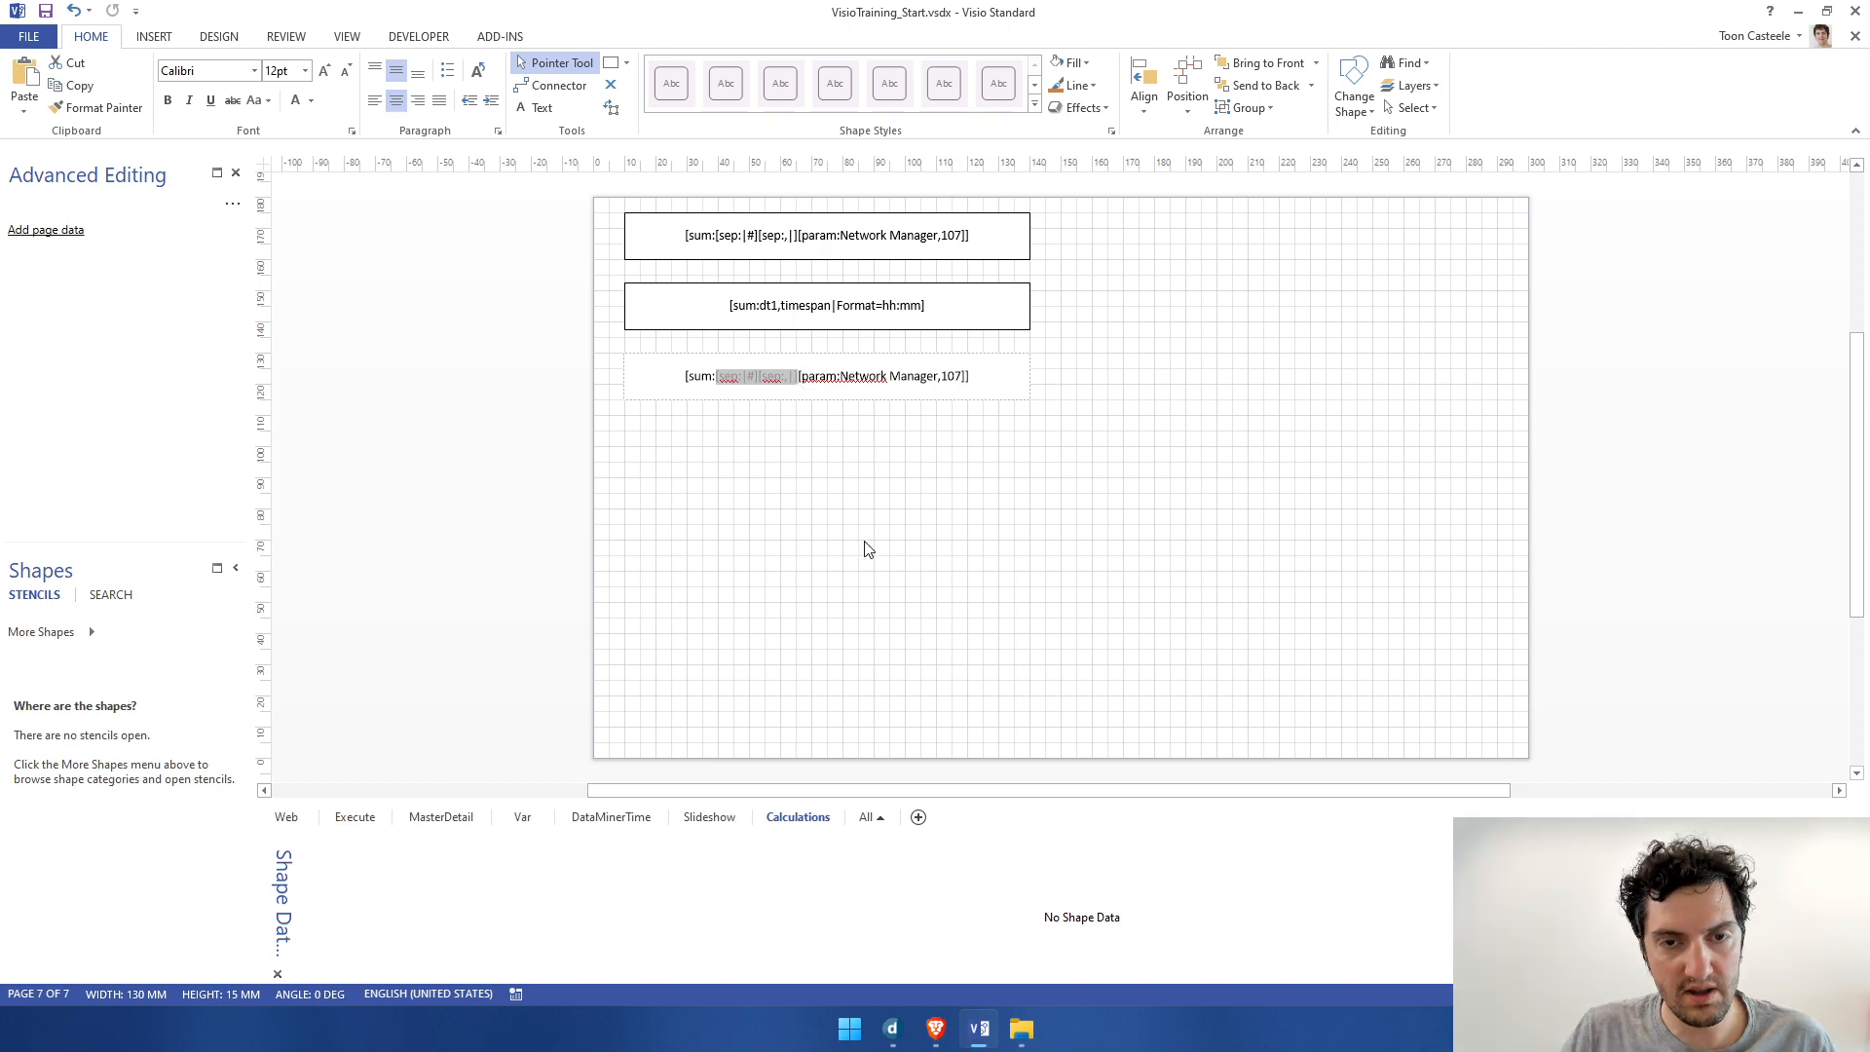
type("[interla")
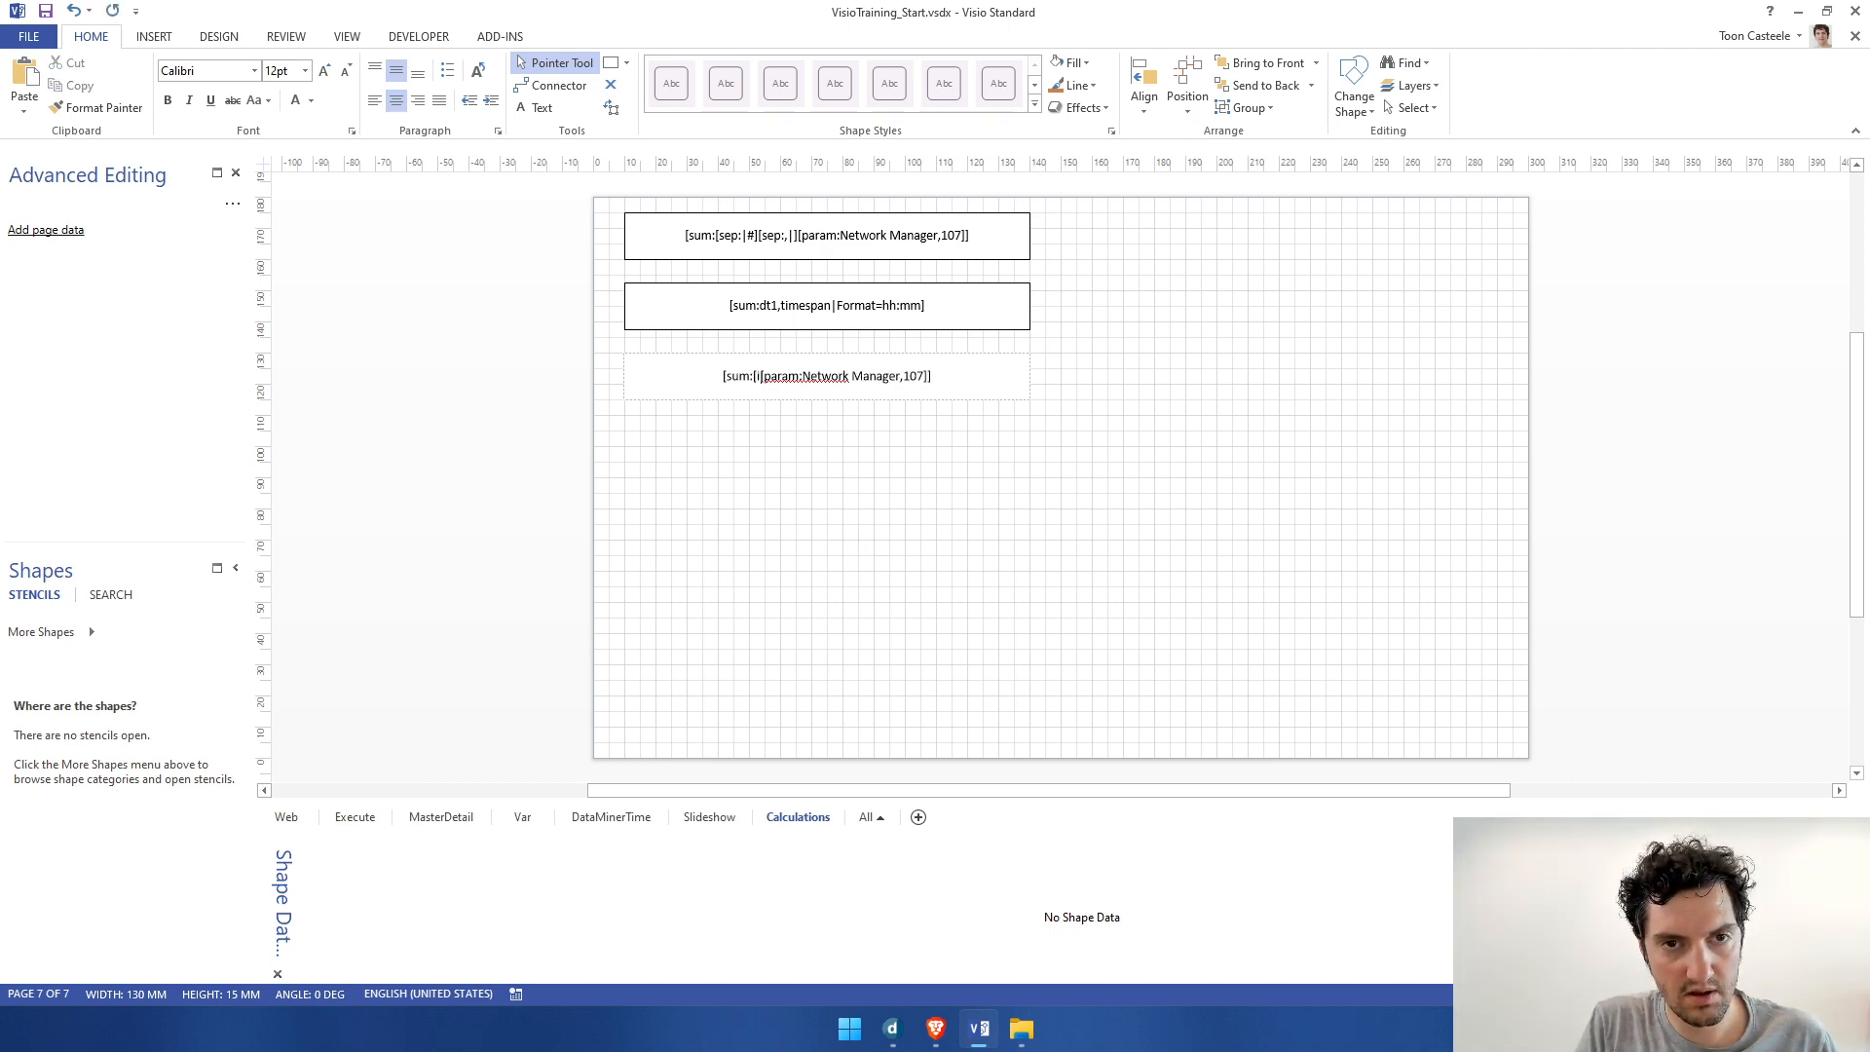
type("ce:")
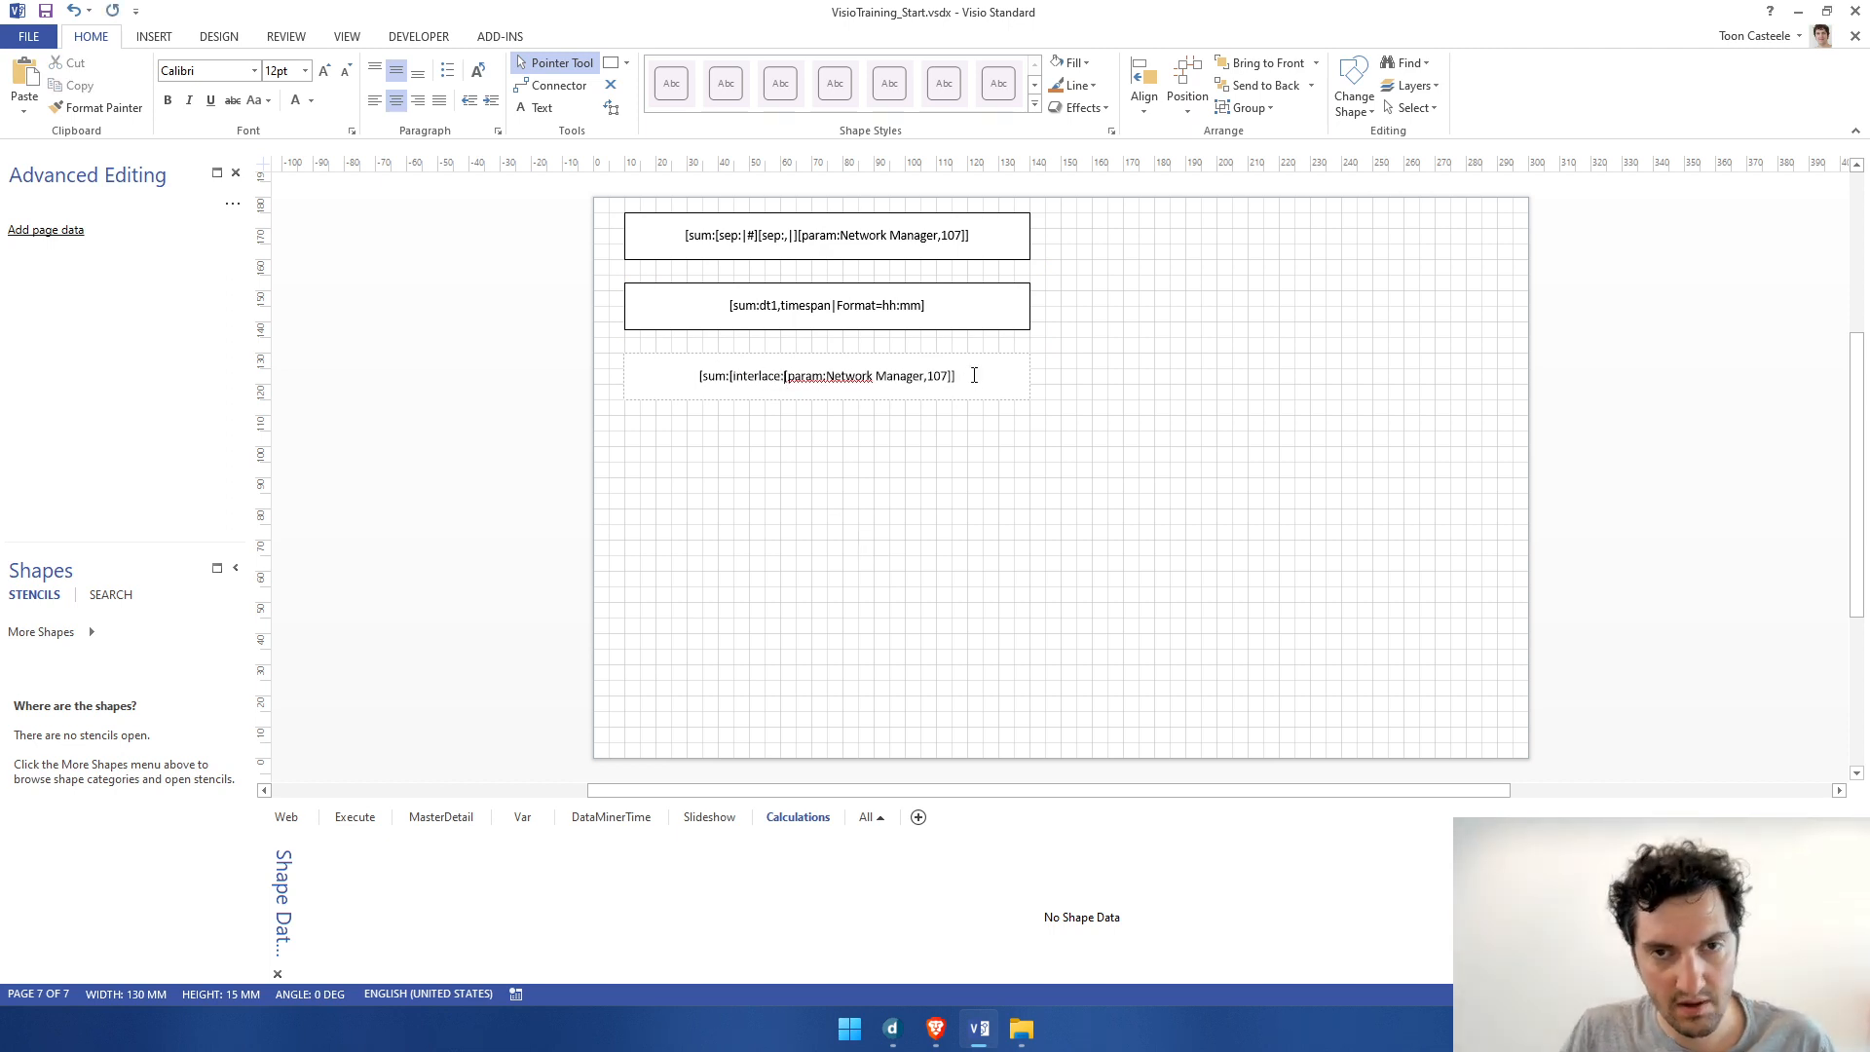
Step: Complete the Interlace placeholder after the Network Manager parameter with old separator | and new separator #, ending it as ",|,#]"
type(",")
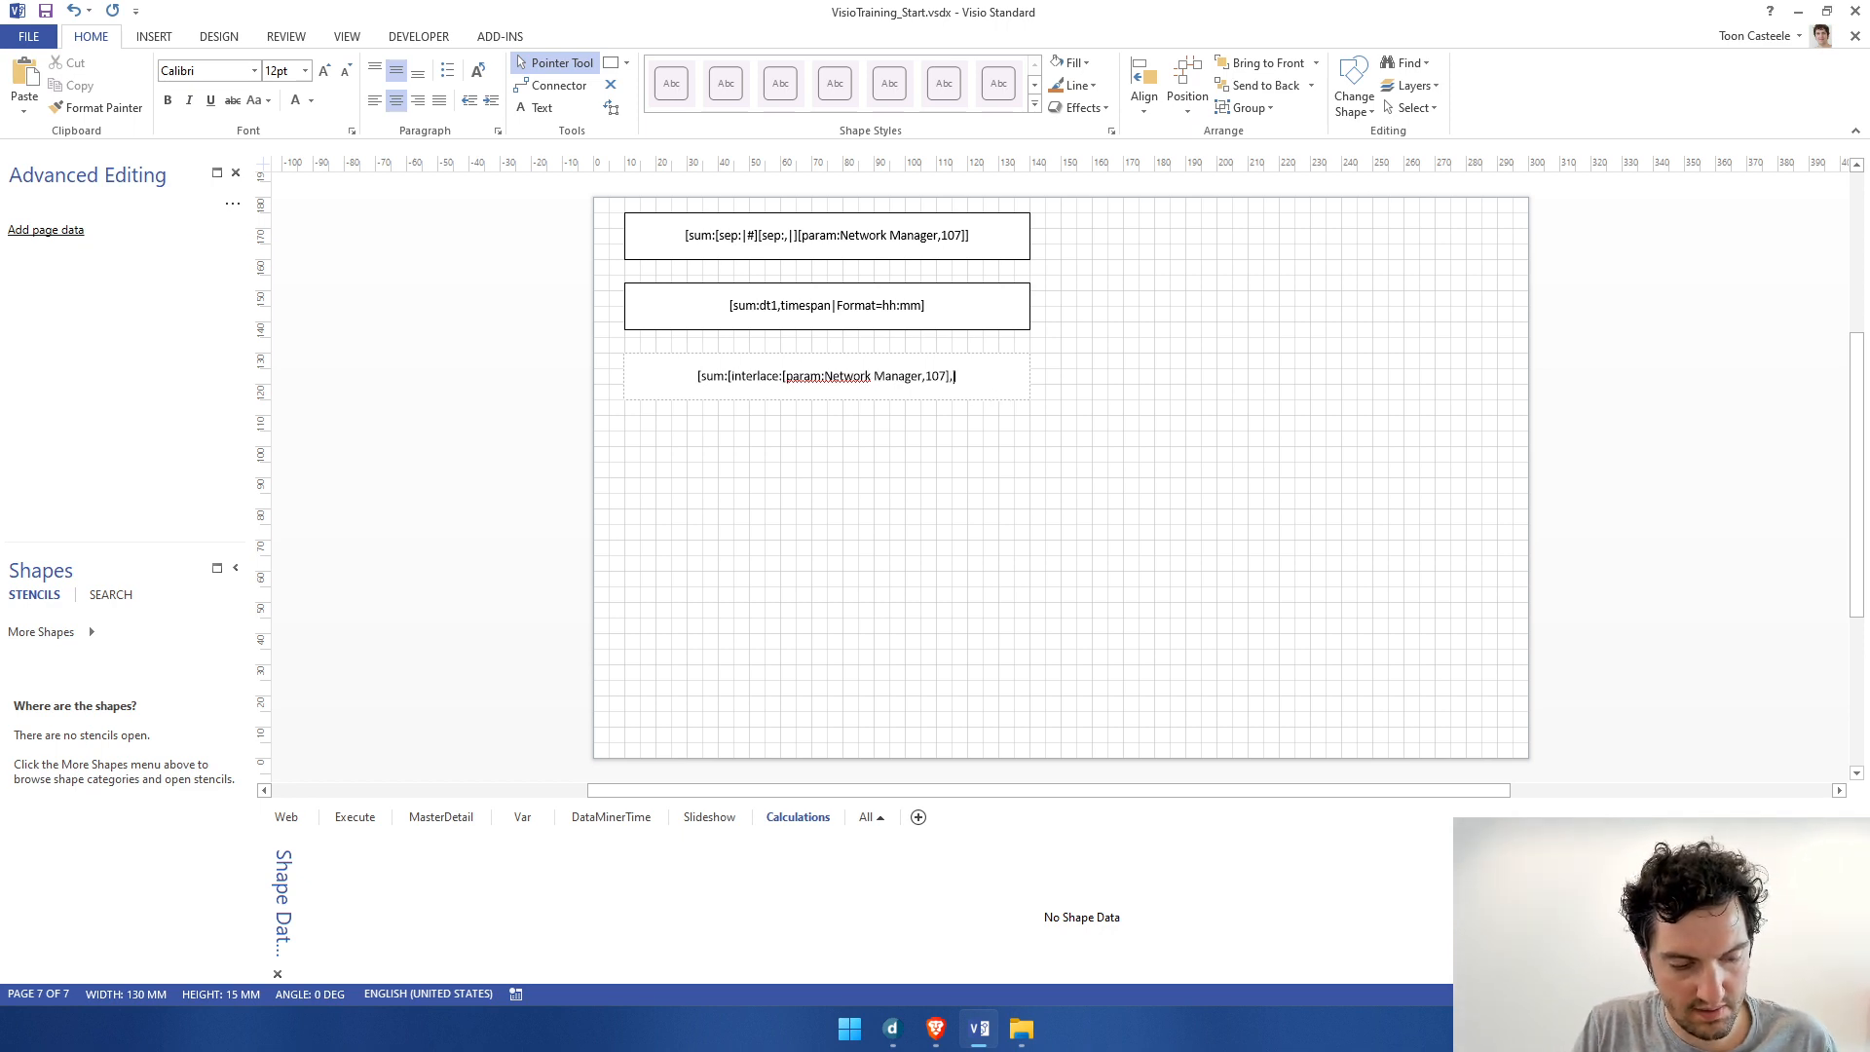
type("|")
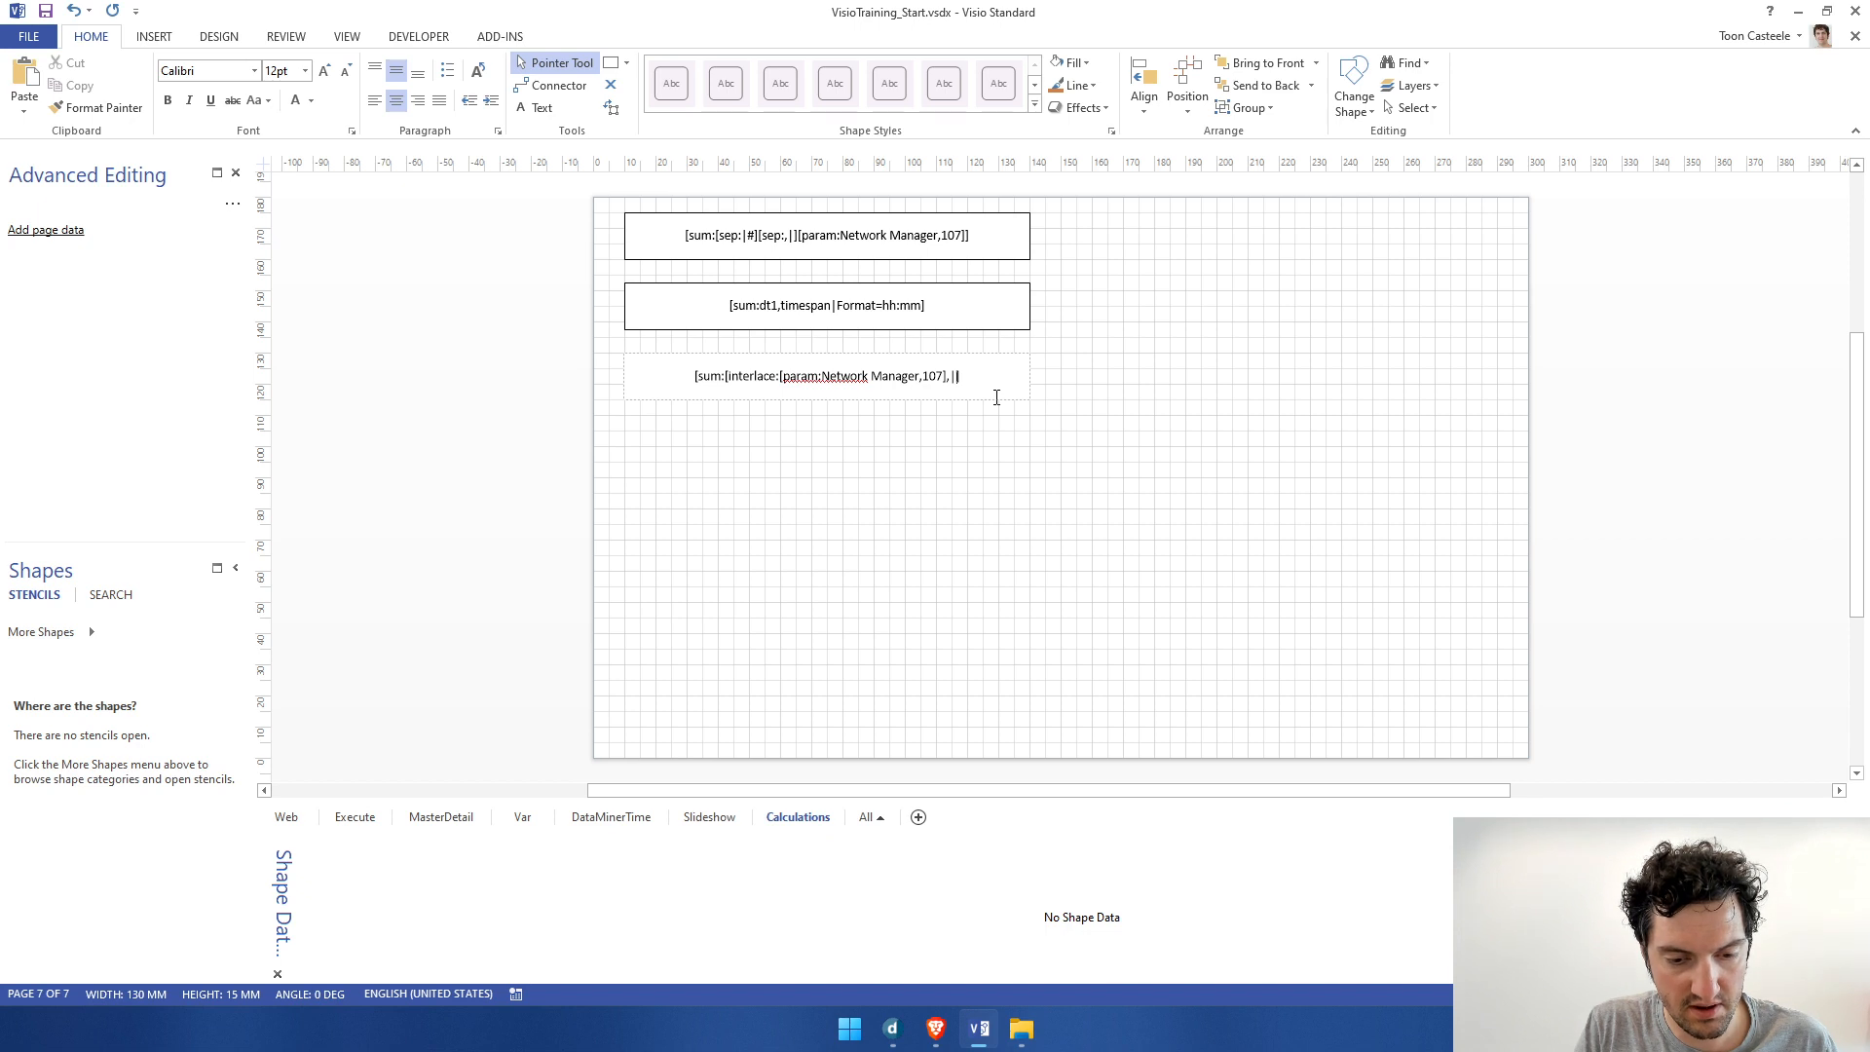
type(",")
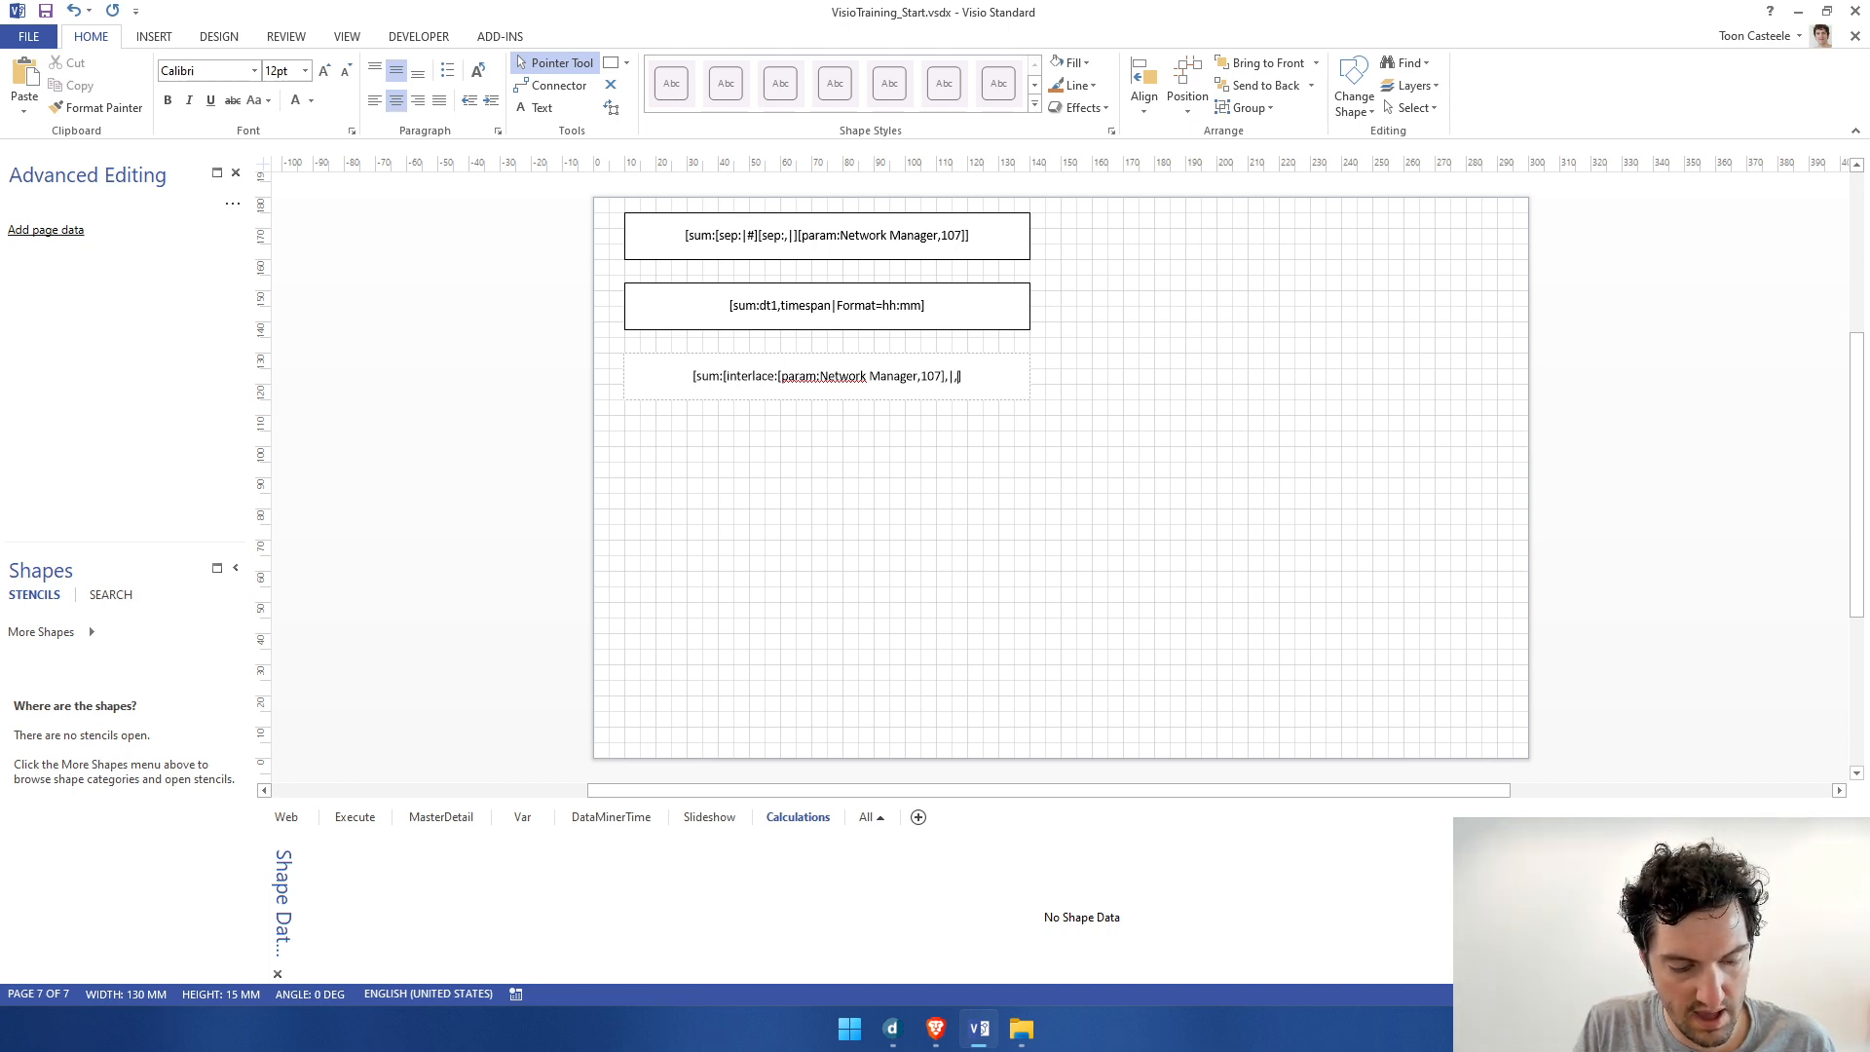
type(",")
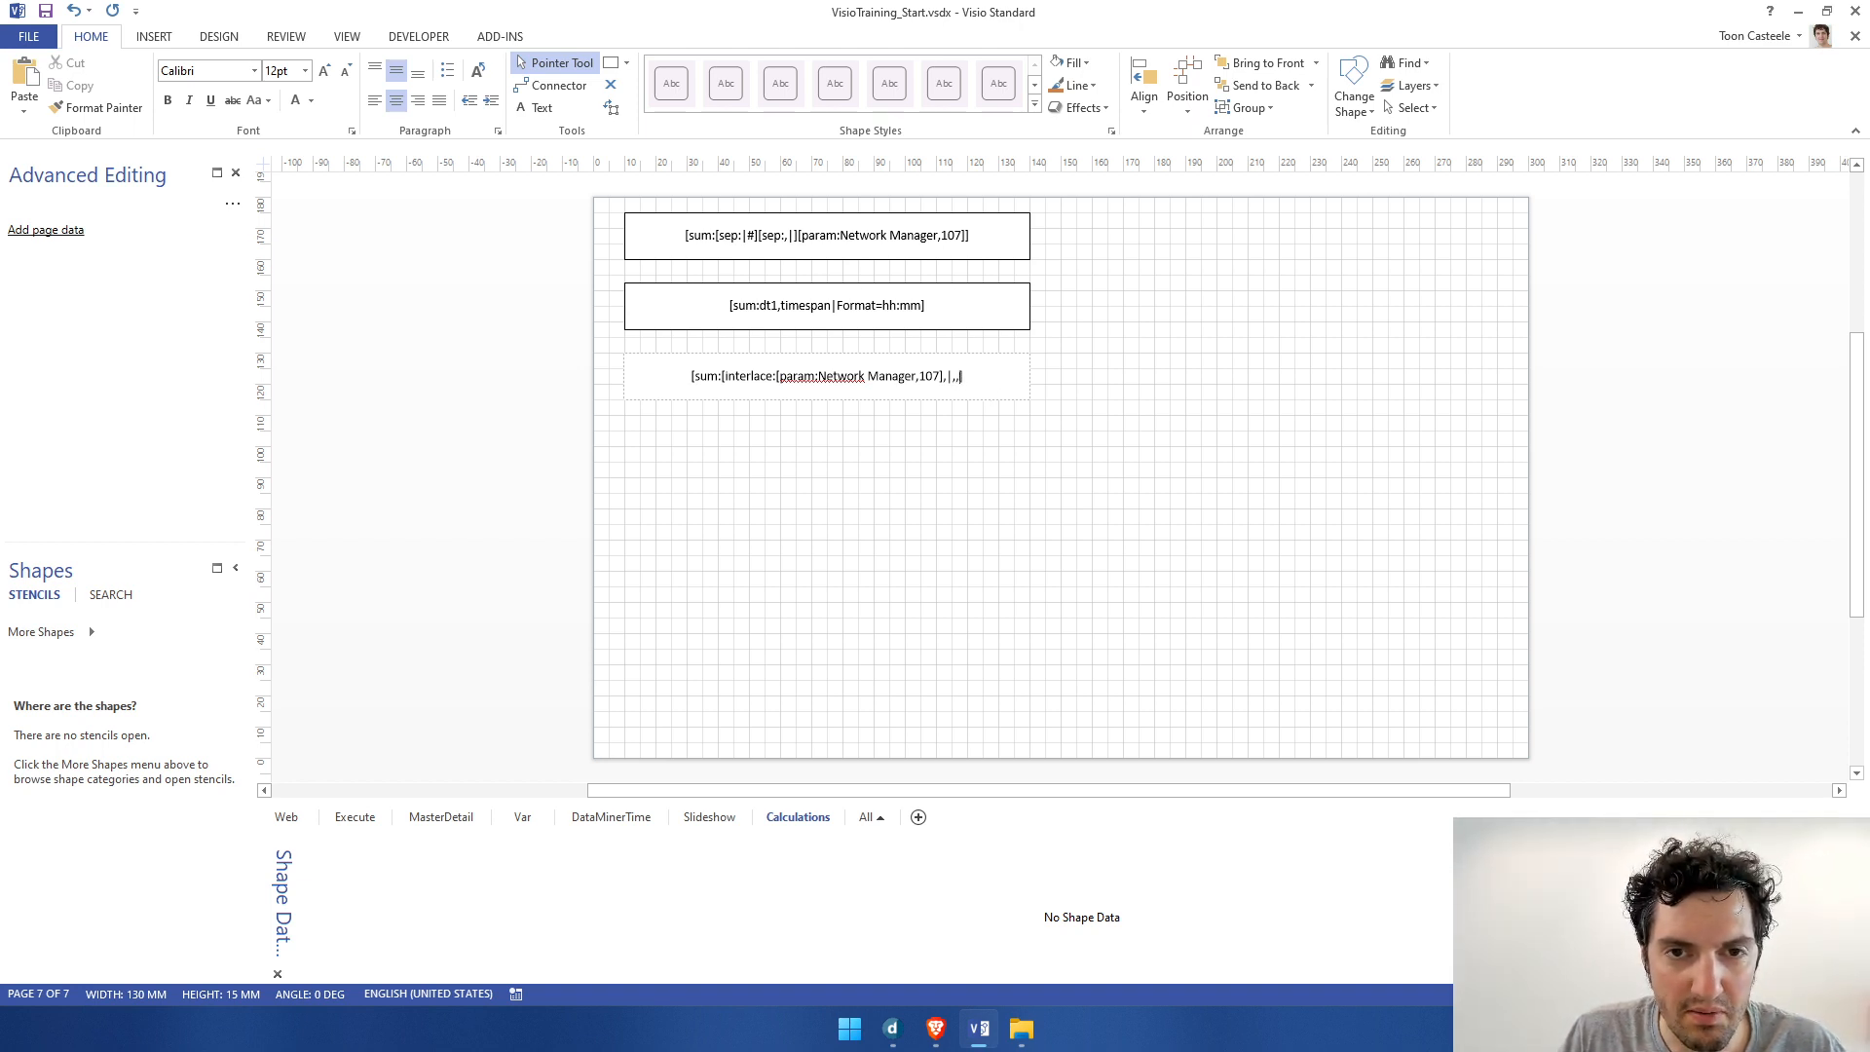
double_click(958, 378)
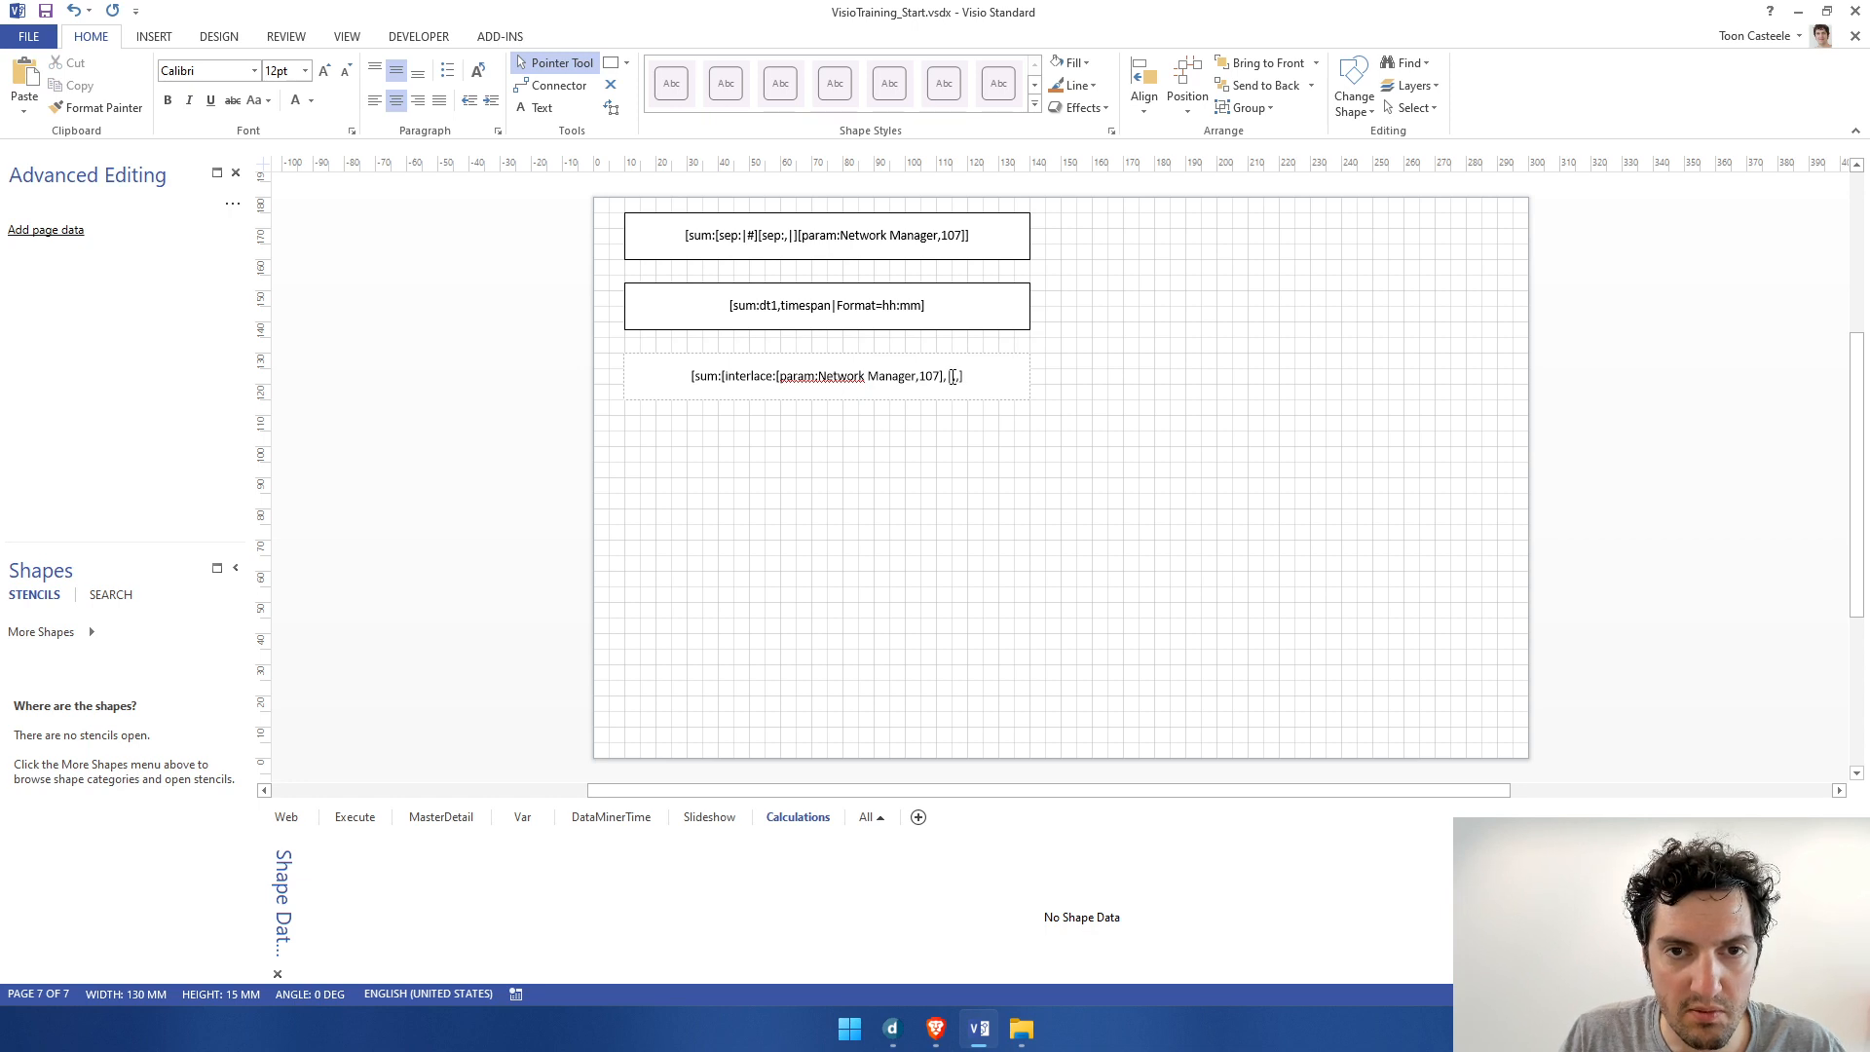
triple_click(957, 378)
key("Right")
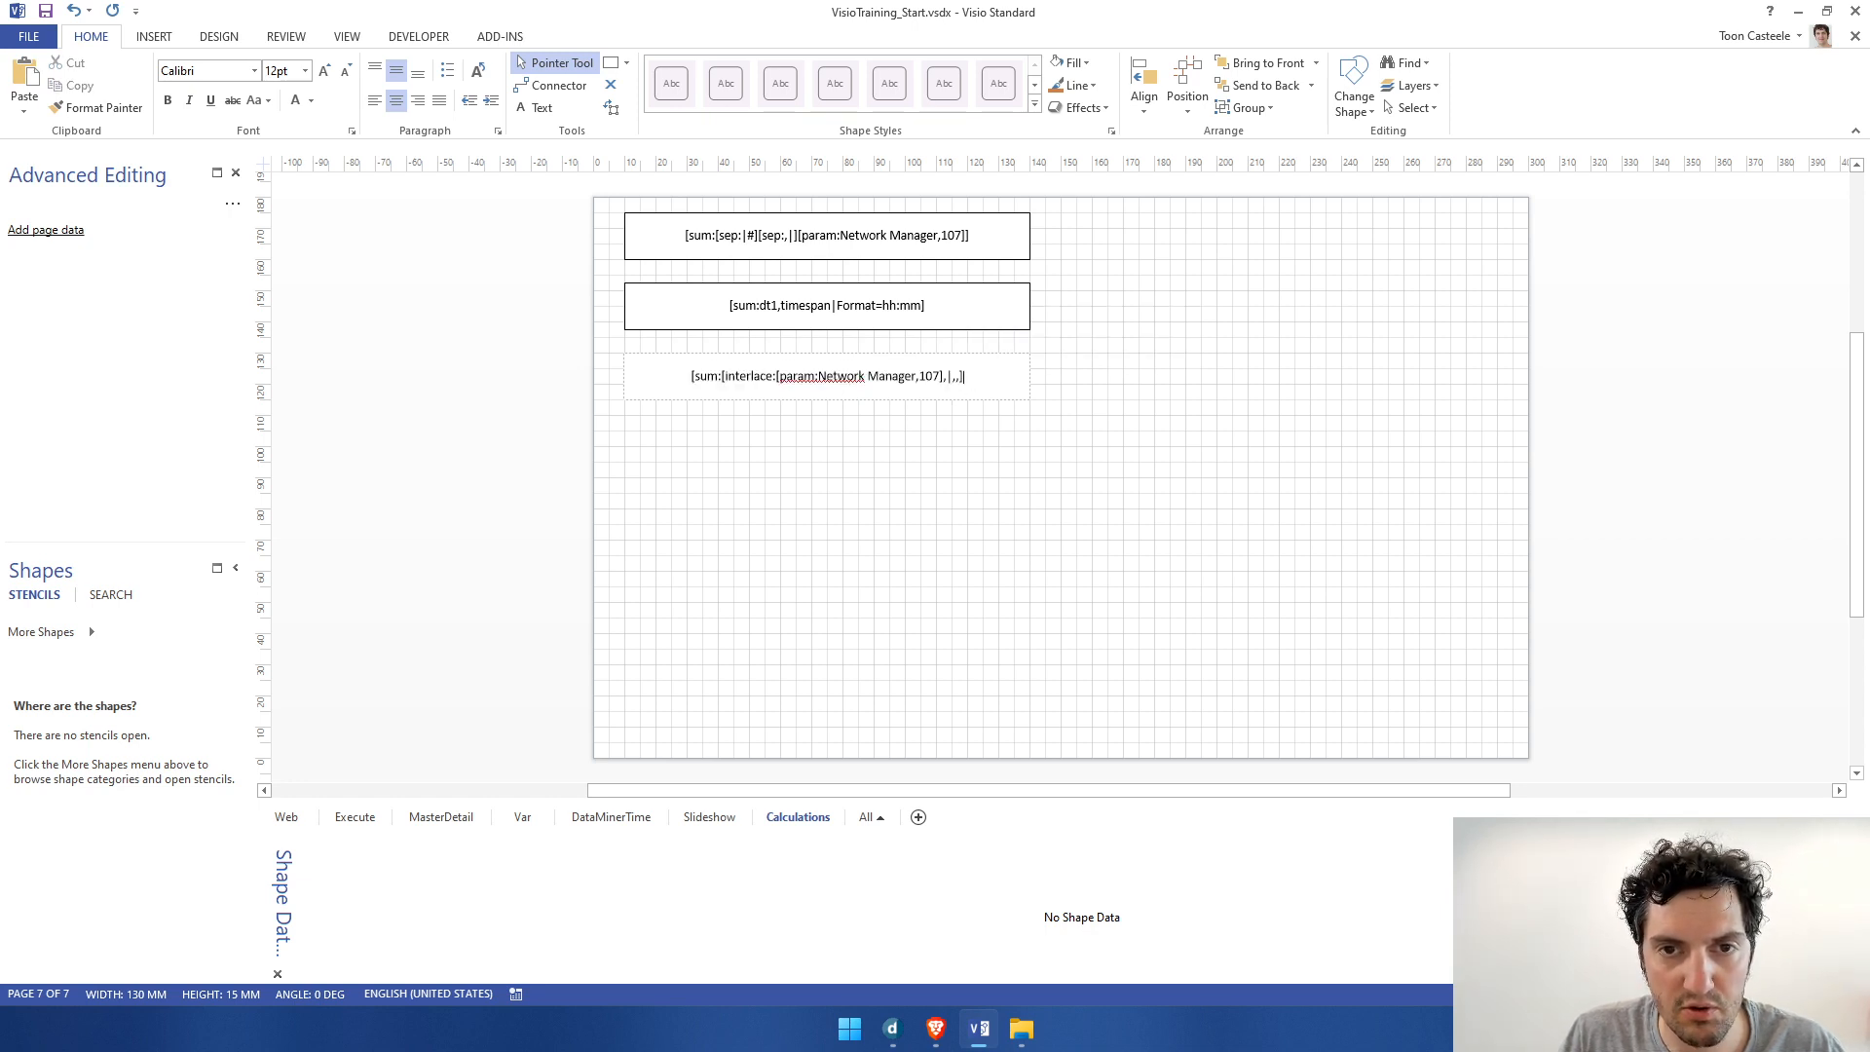
key("Left")
key("Left")
key("BackSpace")
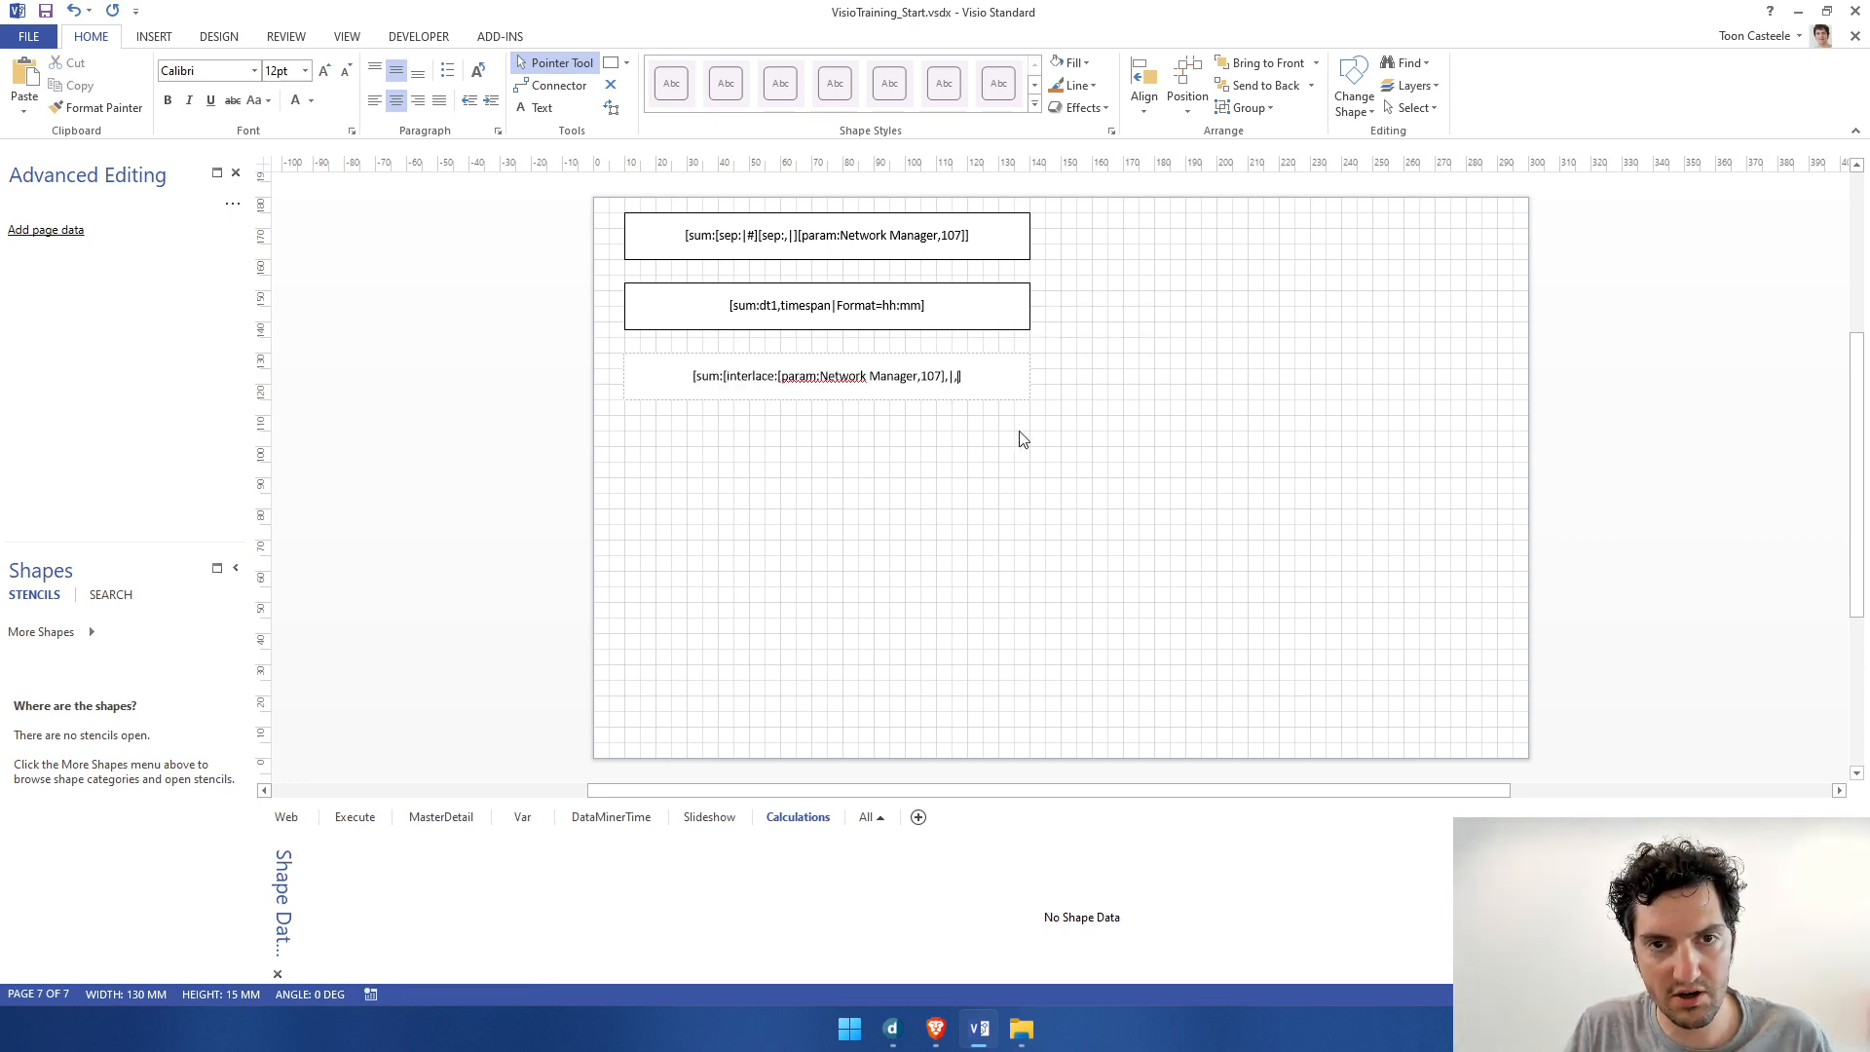
type("#")
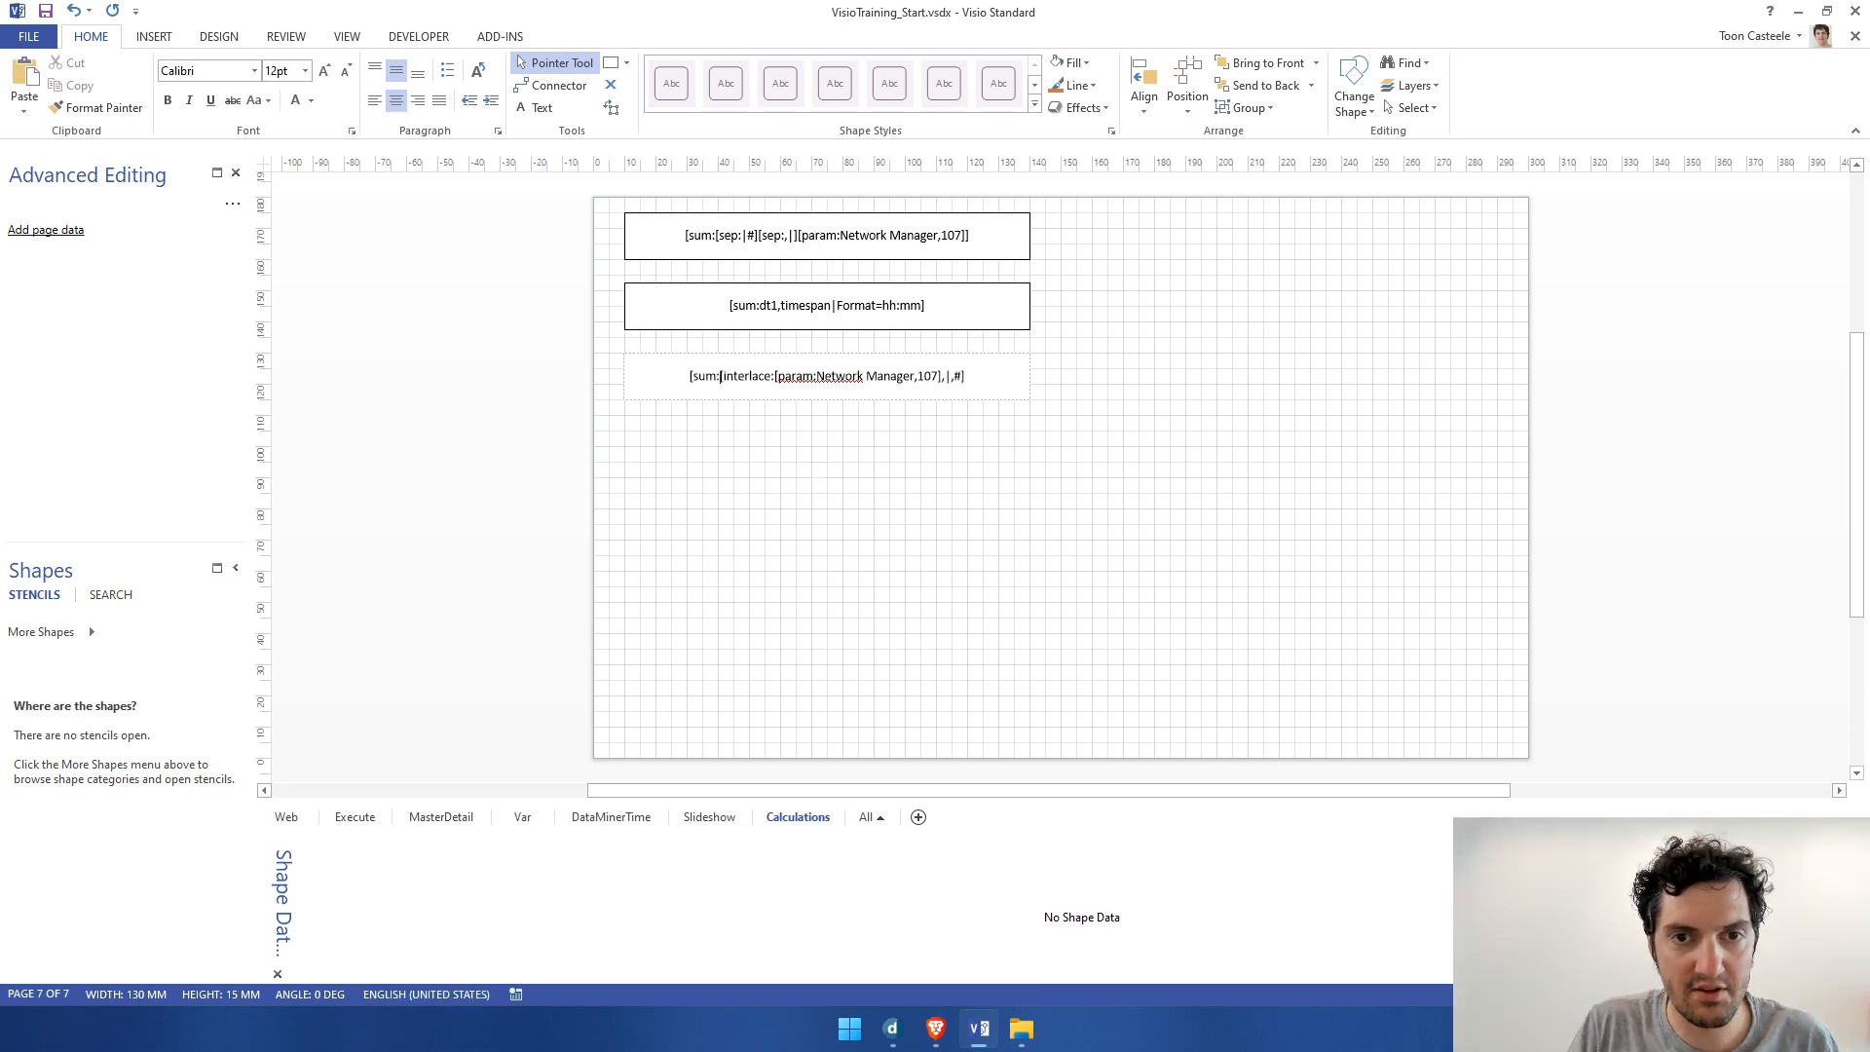
Step: Insert "[sep:,#]" directly before the Interlace placeholder in the third rectangle's sum expression
left_click(720, 376)
type("[sep")
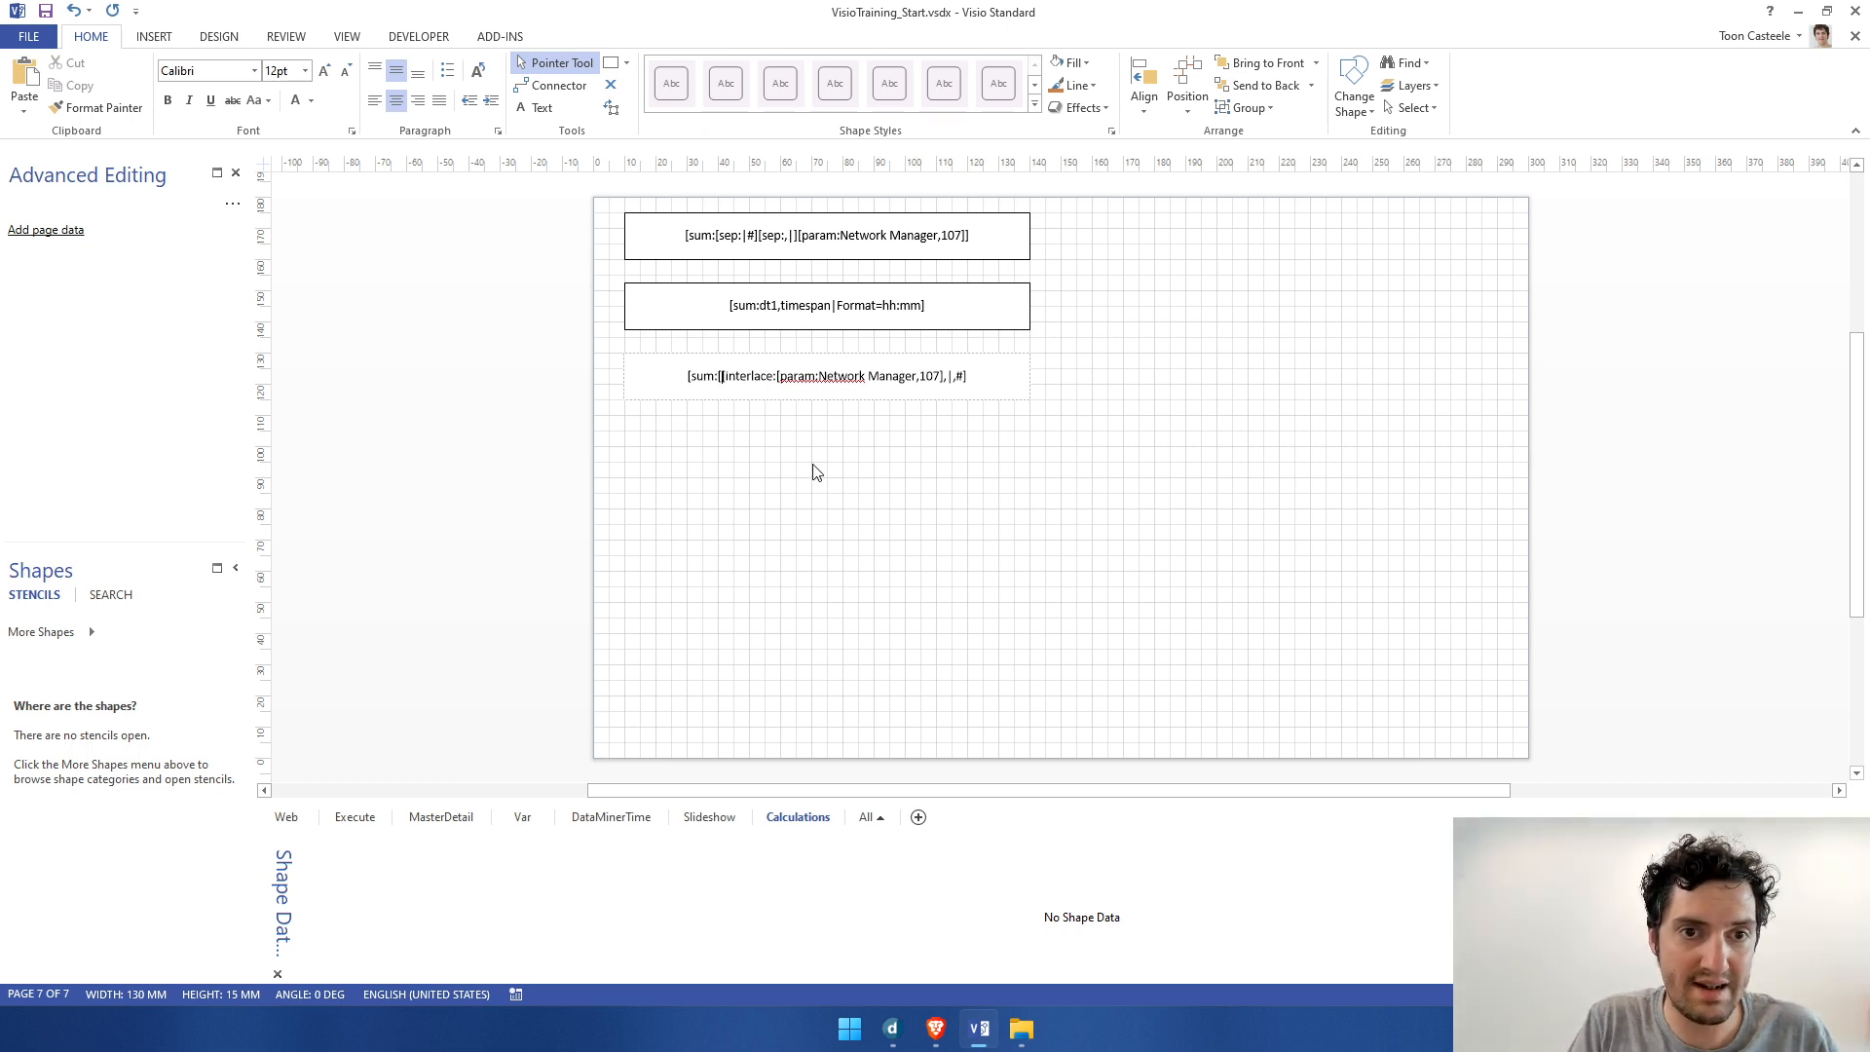
type(":[sep")
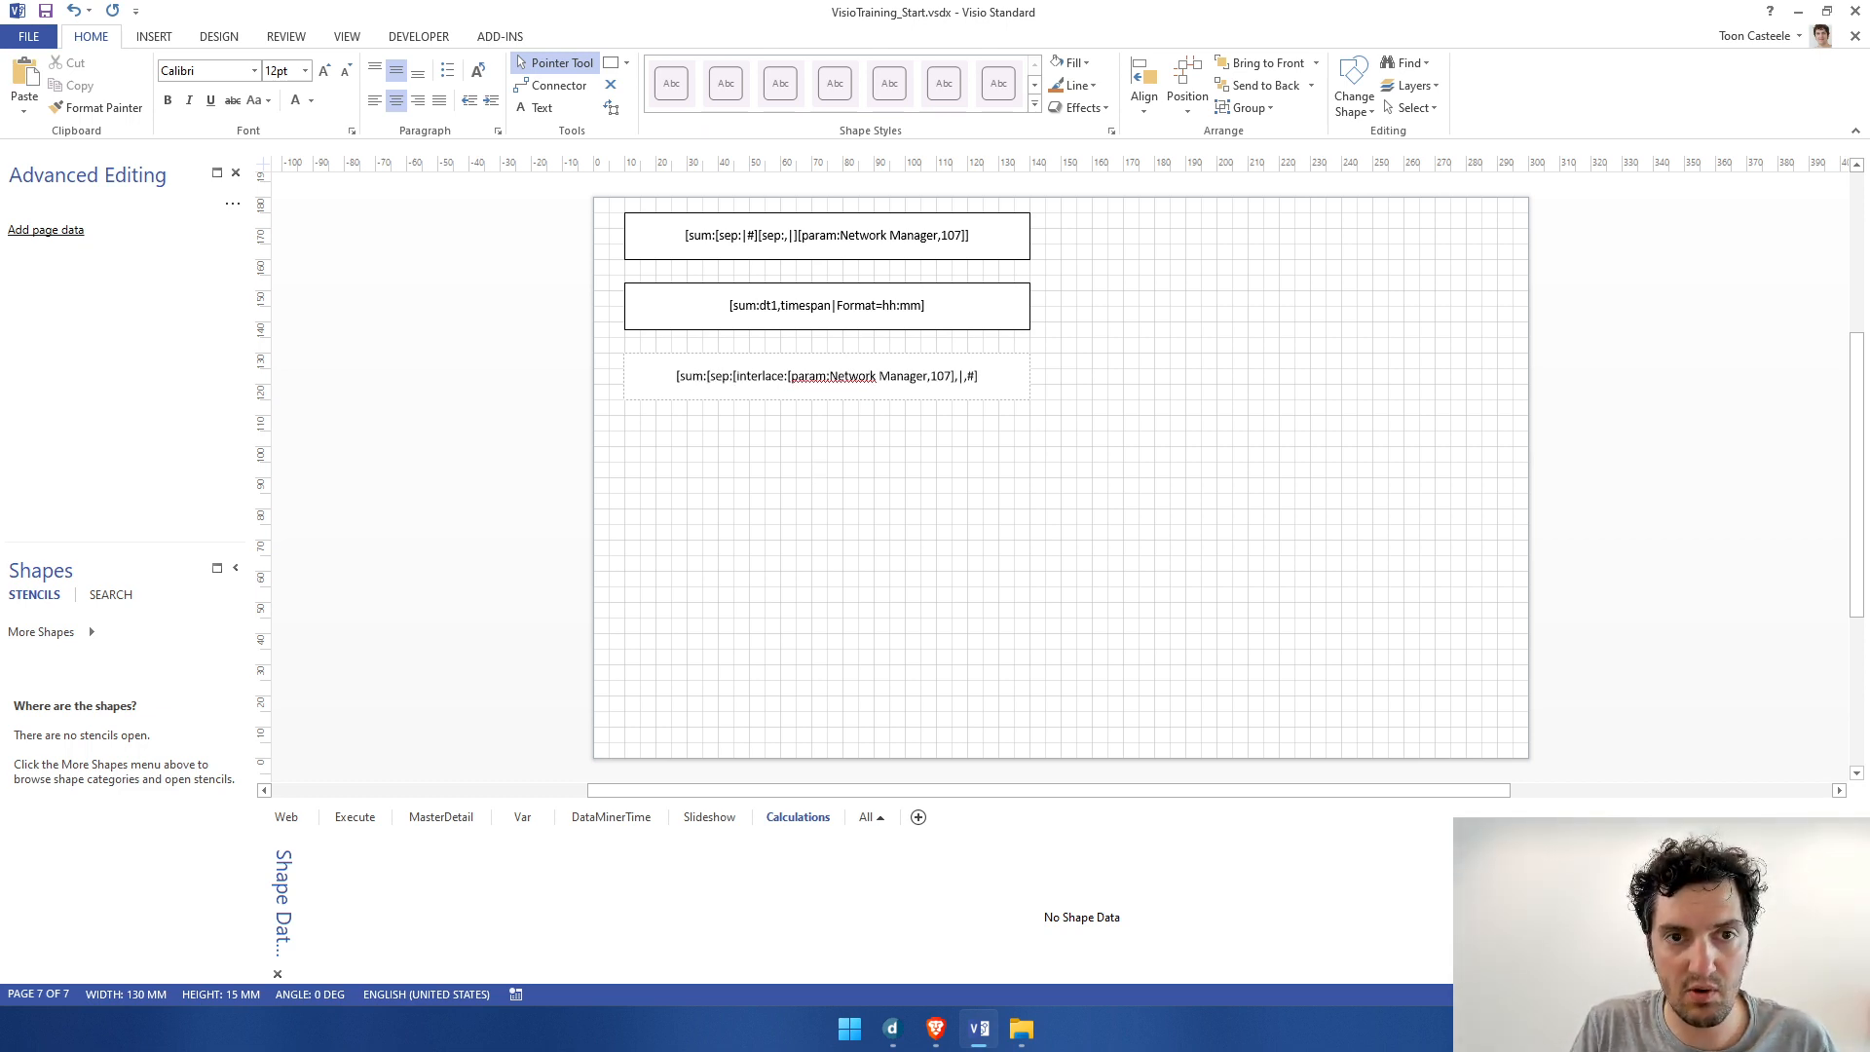
type(",#]")
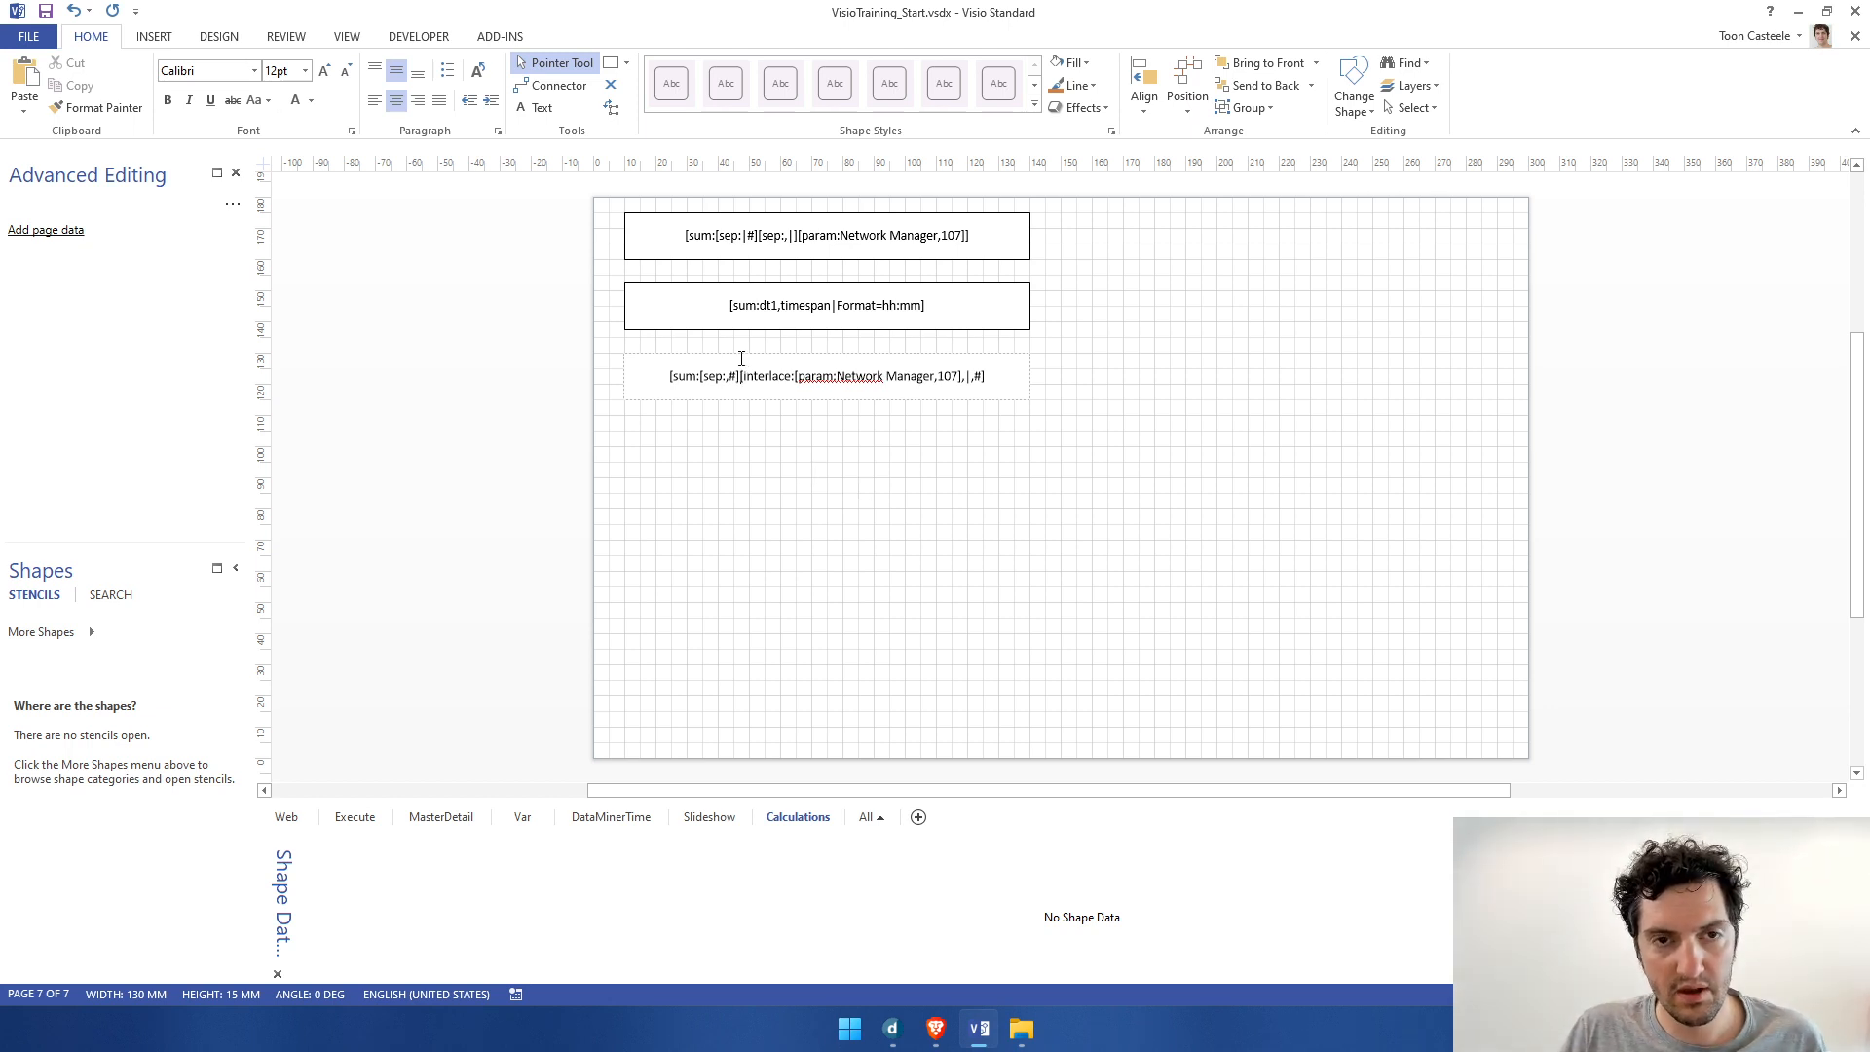
Step: Copy "[interlace:[param:Network Manager,107],|,#]" from the third rectangle into a standalone text shape placed directly below it
left_click_drag(740, 376, 990, 376)
key("ctrl+c")
left_click(860, 429)
double_click(877, 376)
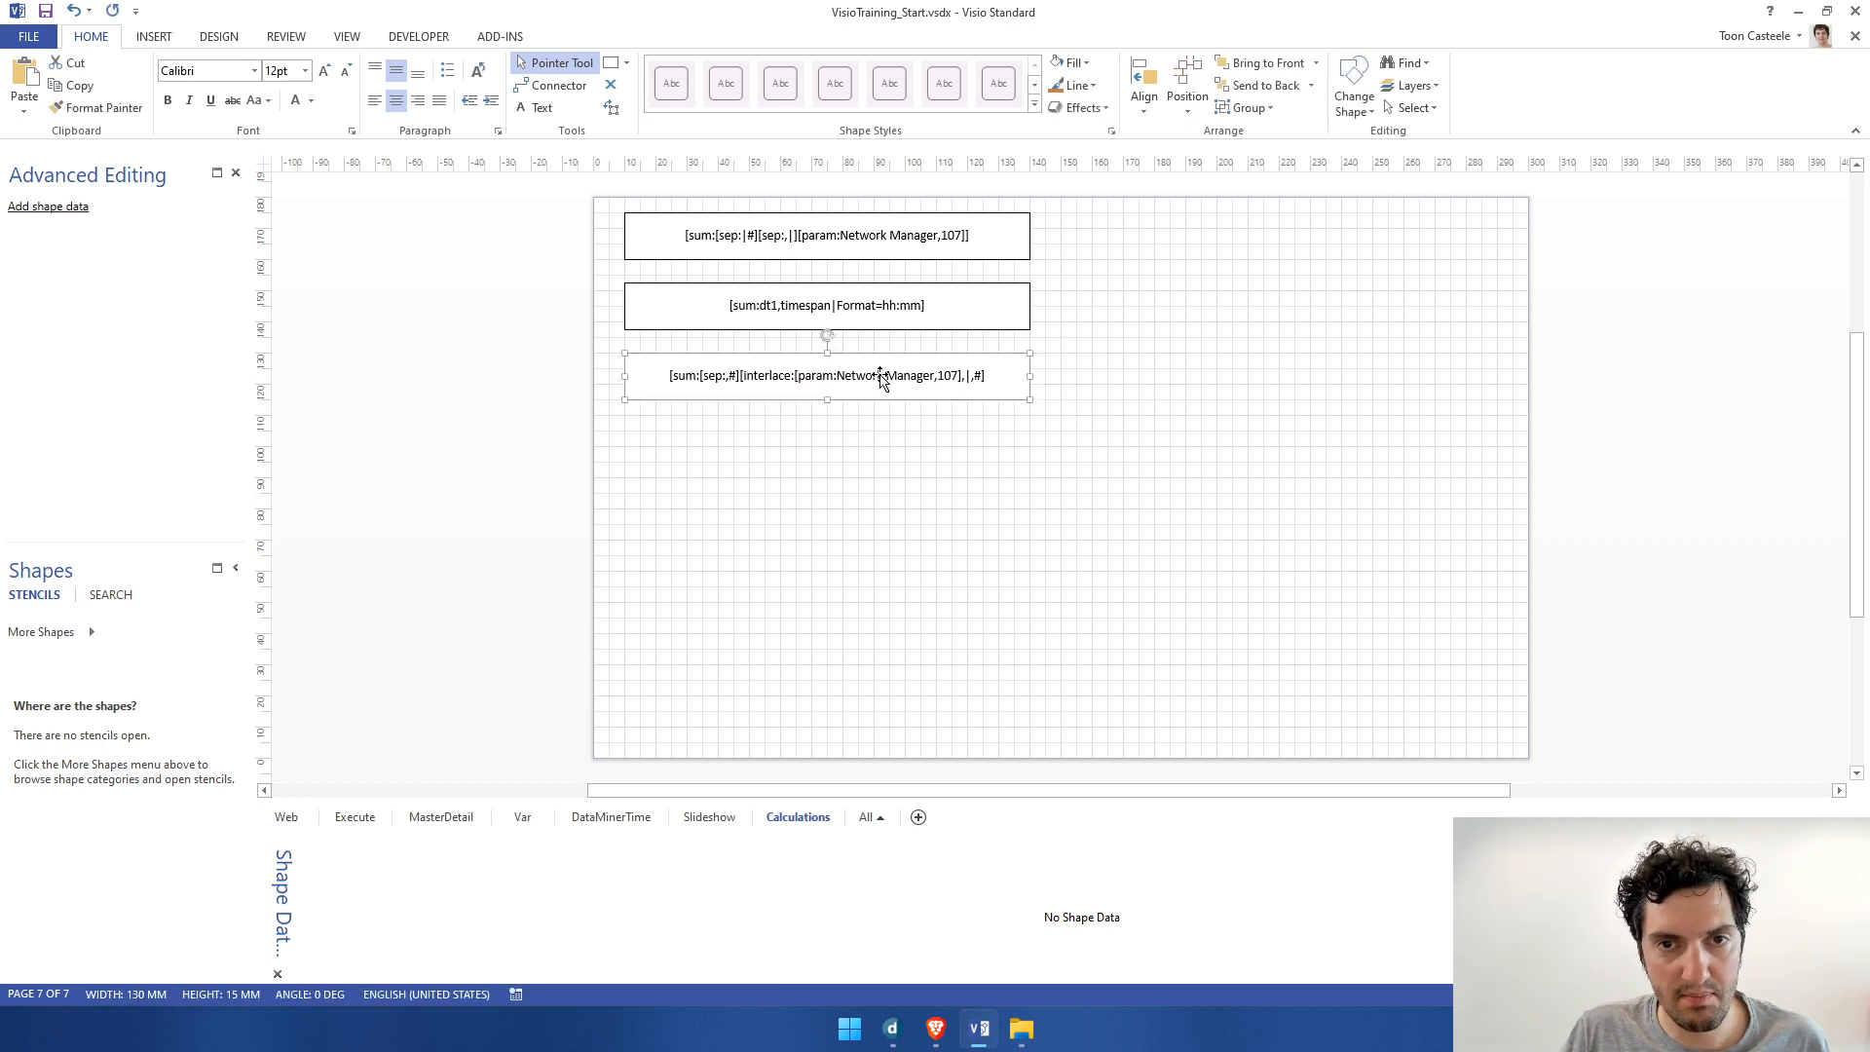
left_click(965, 380)
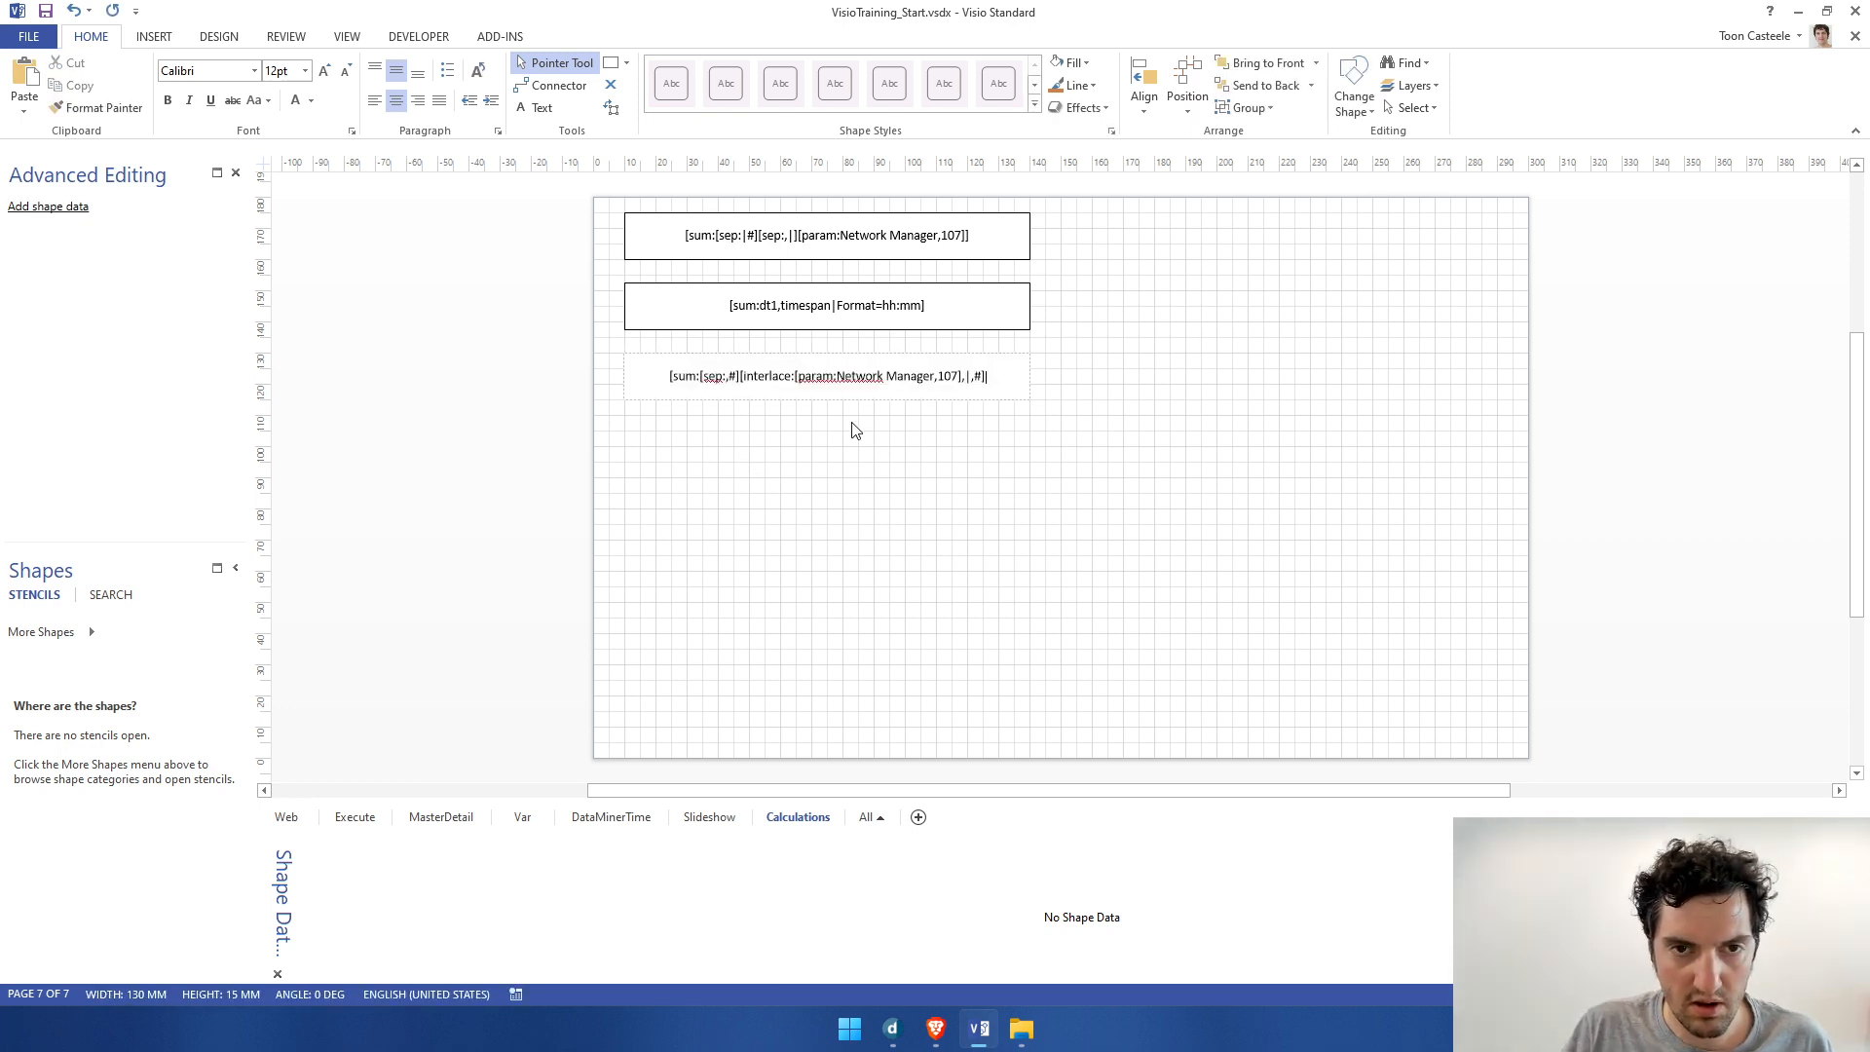
left_click(781, 480)
key("ctrl+v")
left_click_drag(793, 458, 837, 431)
left_click(1140, 518)
Step: Save the drawing and switch to DataMiner to check the sum and Interlace output on the calculations page
key("ctrl+s")
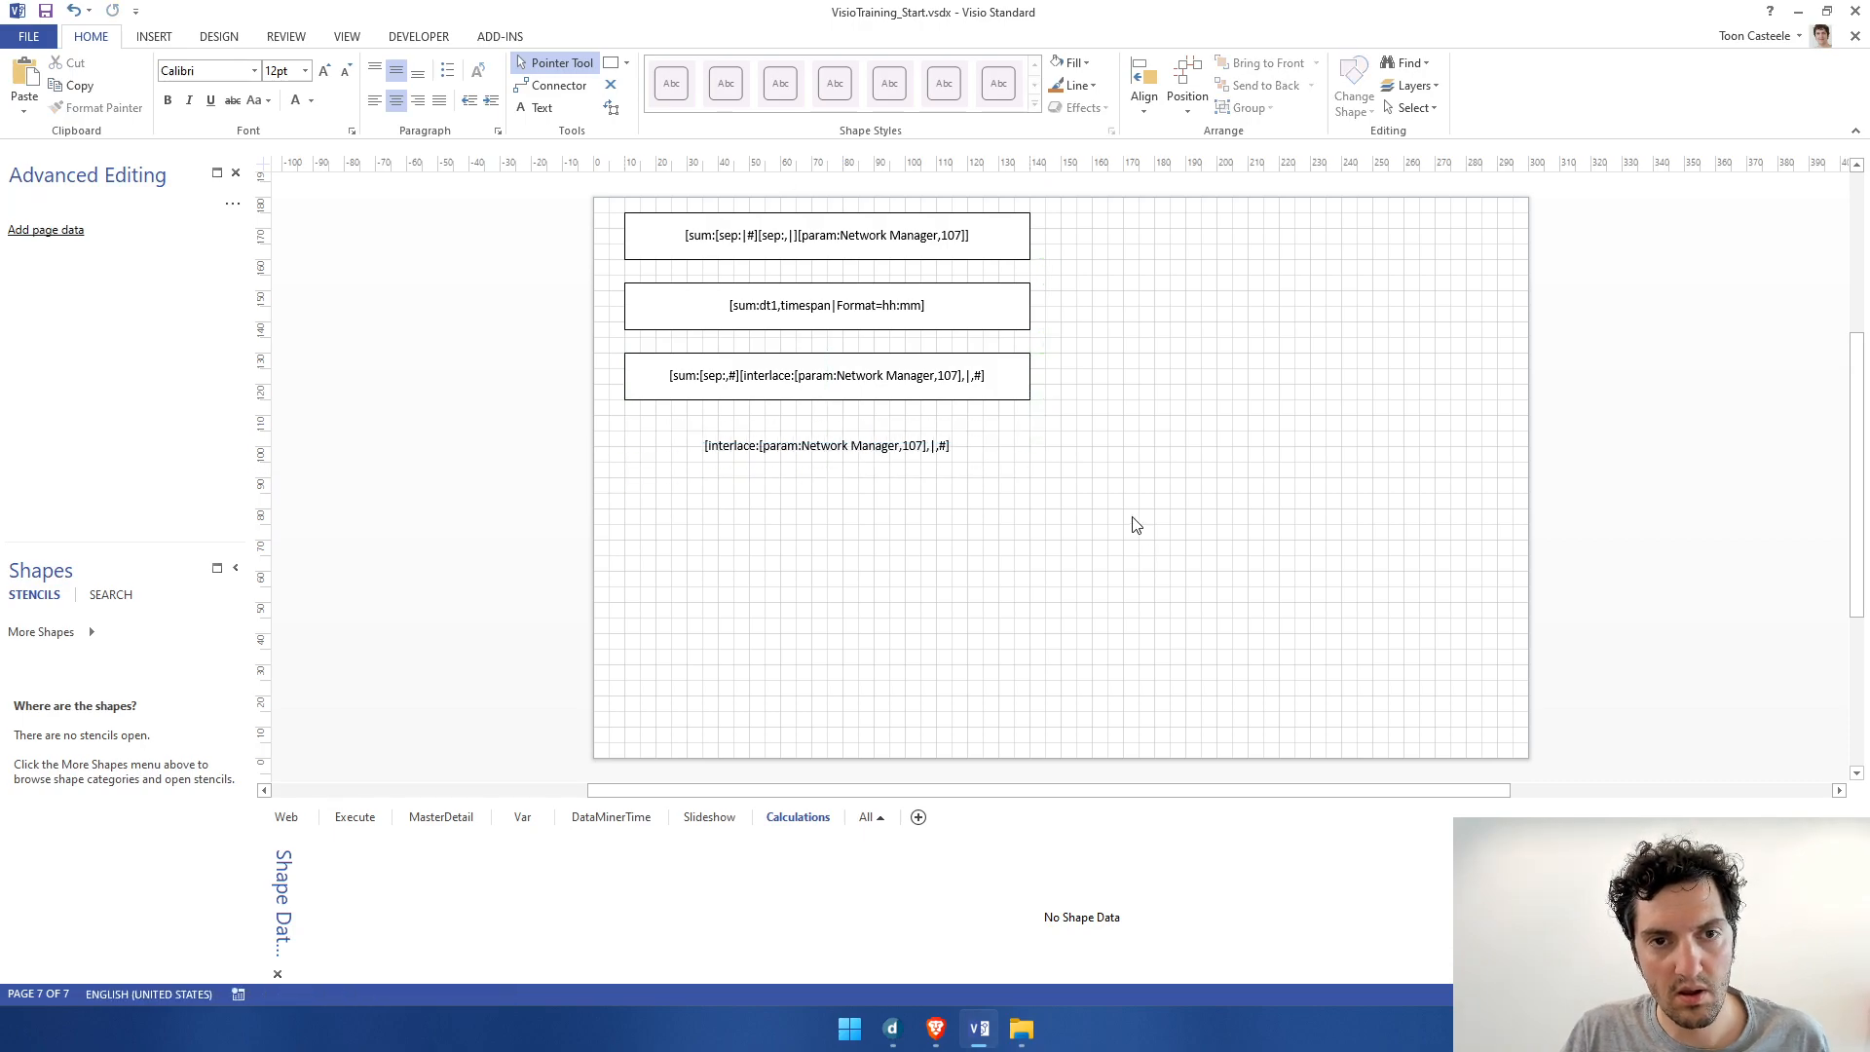
key("alt+Tab")
key("alt+Tab")
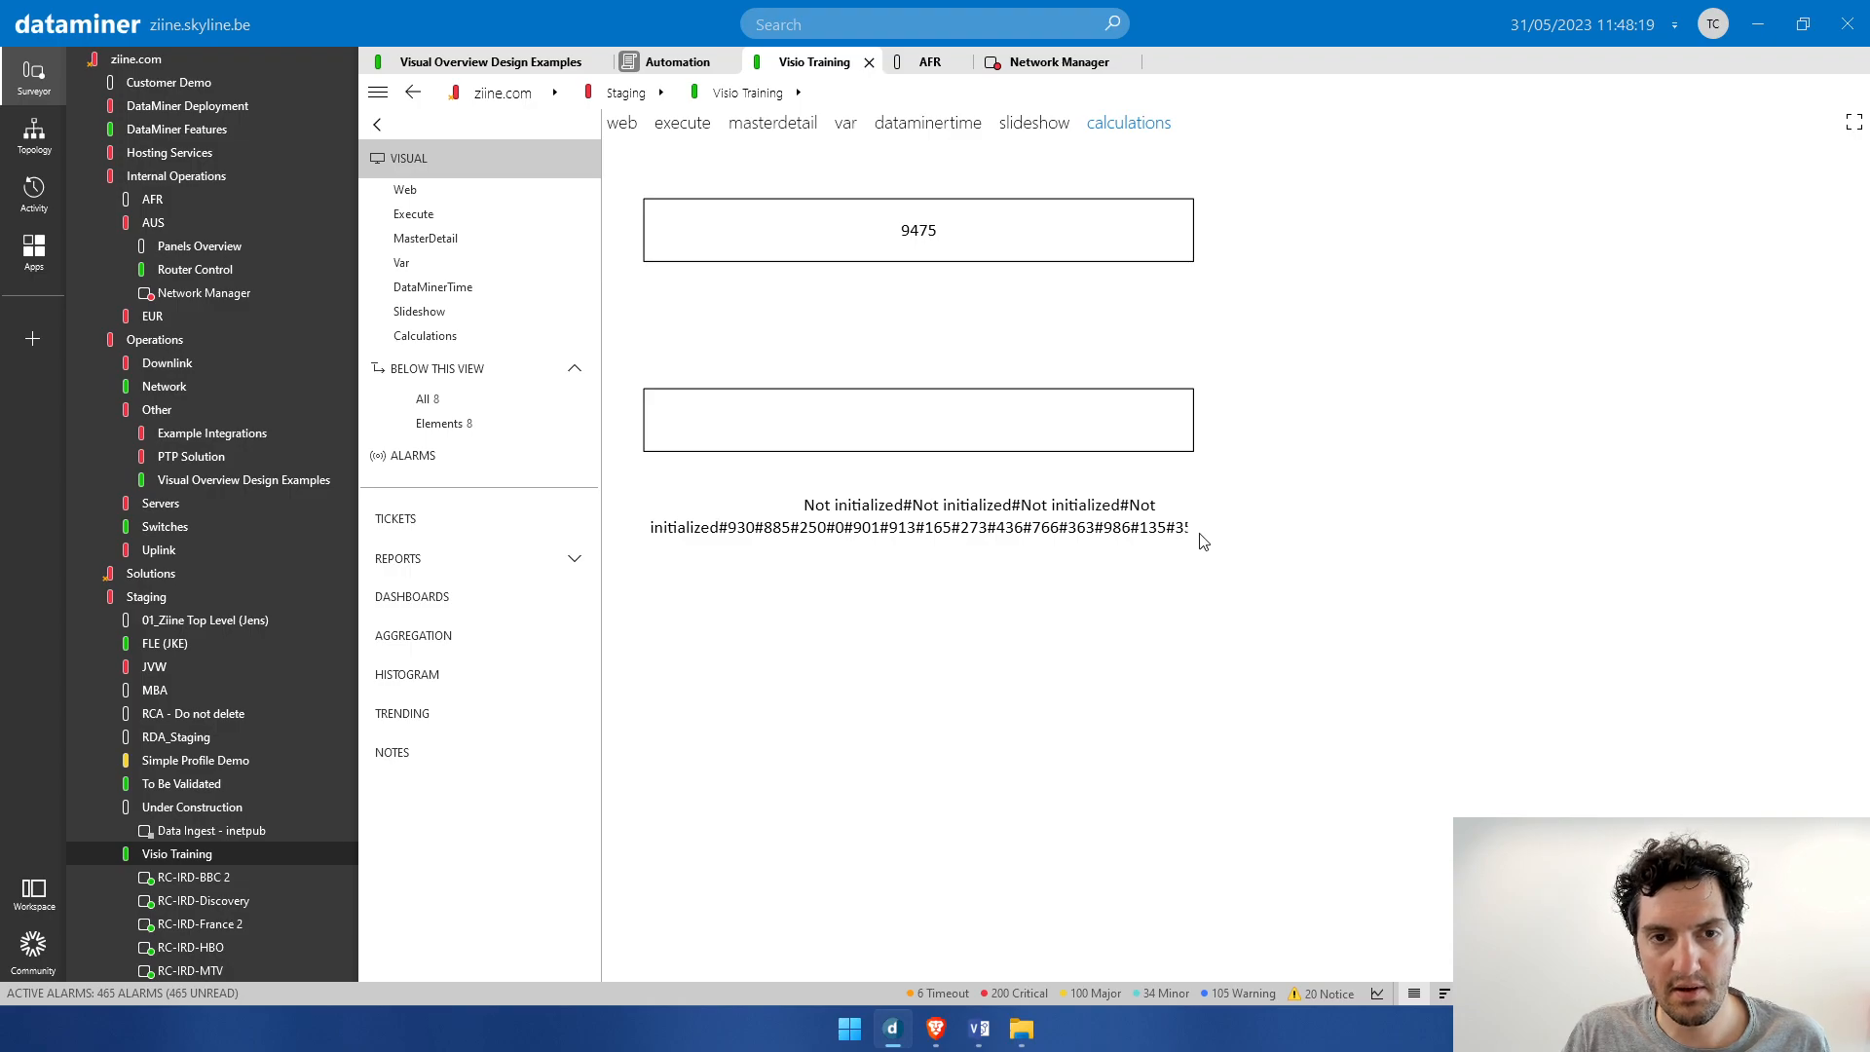
Step: Return to Visio and add the missing closing bracket "]" at the end of the third rectangle's sum expression
key("alt+Tab")
key("alt+Tab")
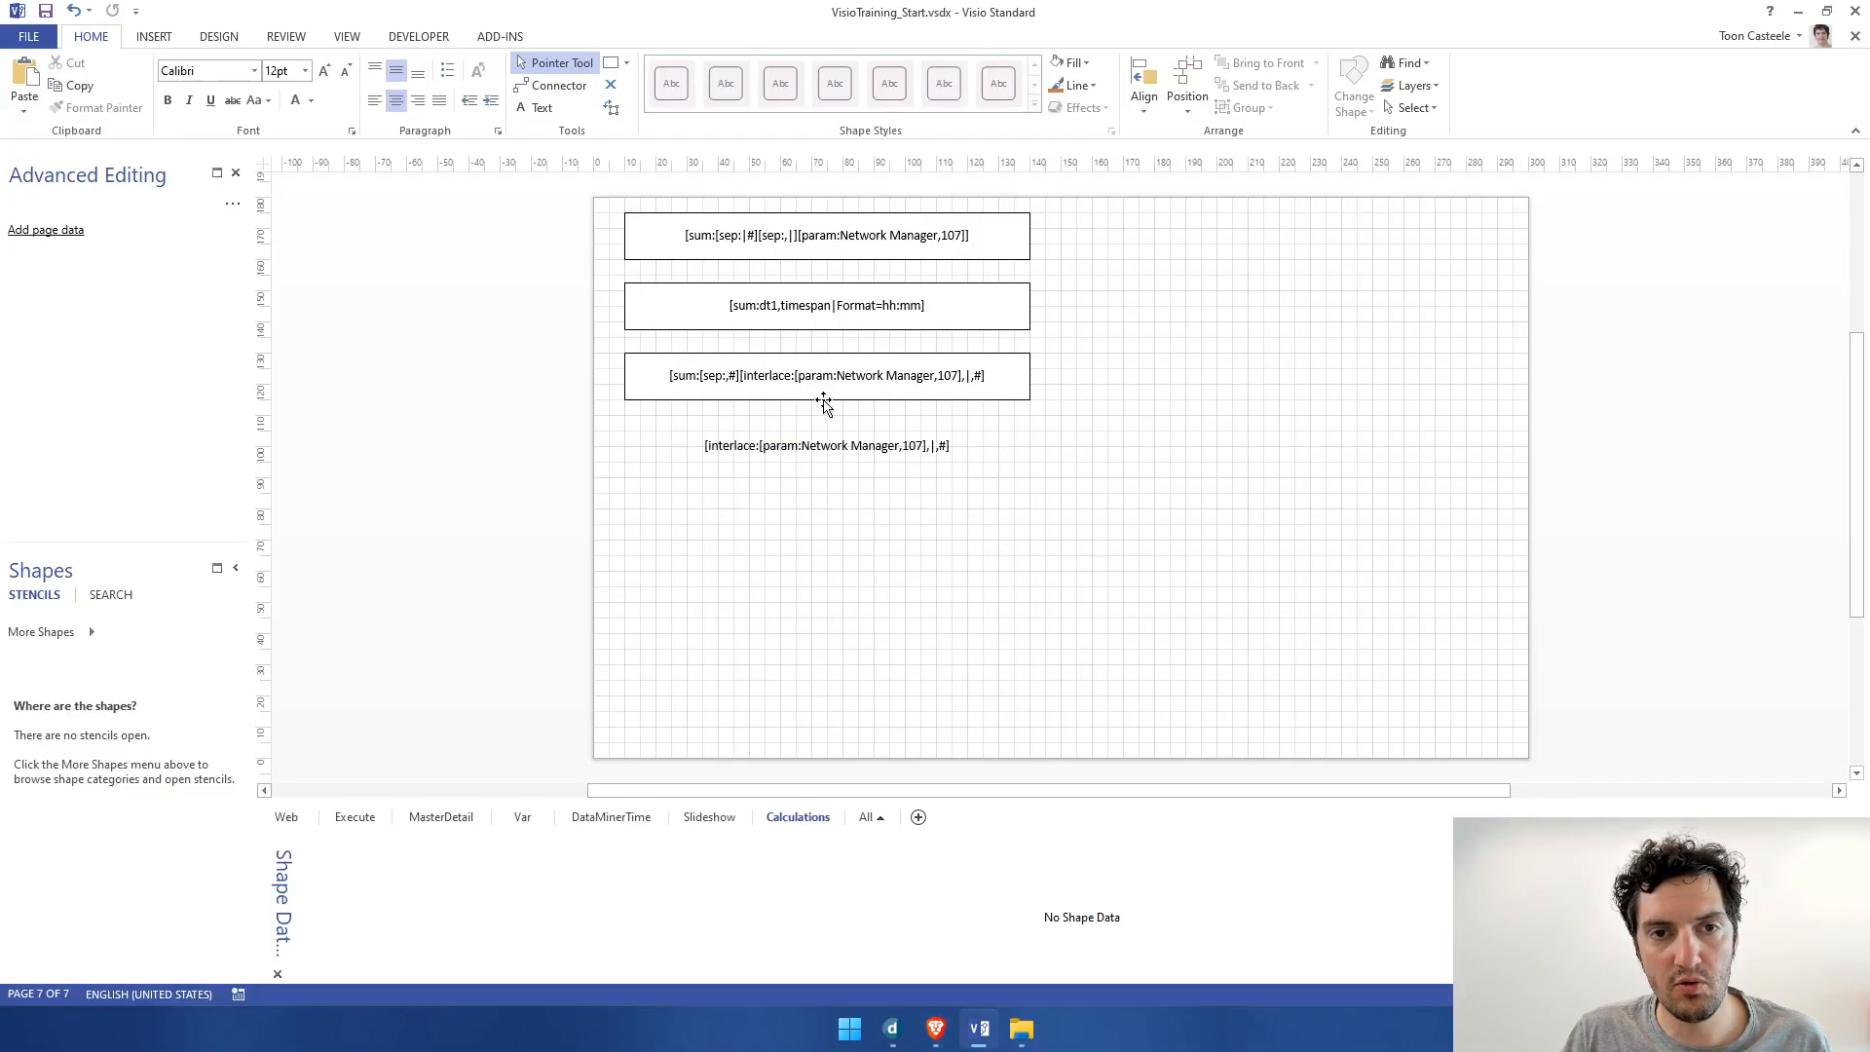
double_click(763, 382)
left_click(752, 378)
left_click_drag(727, 377, 739, 377)
left_click(760, 378)
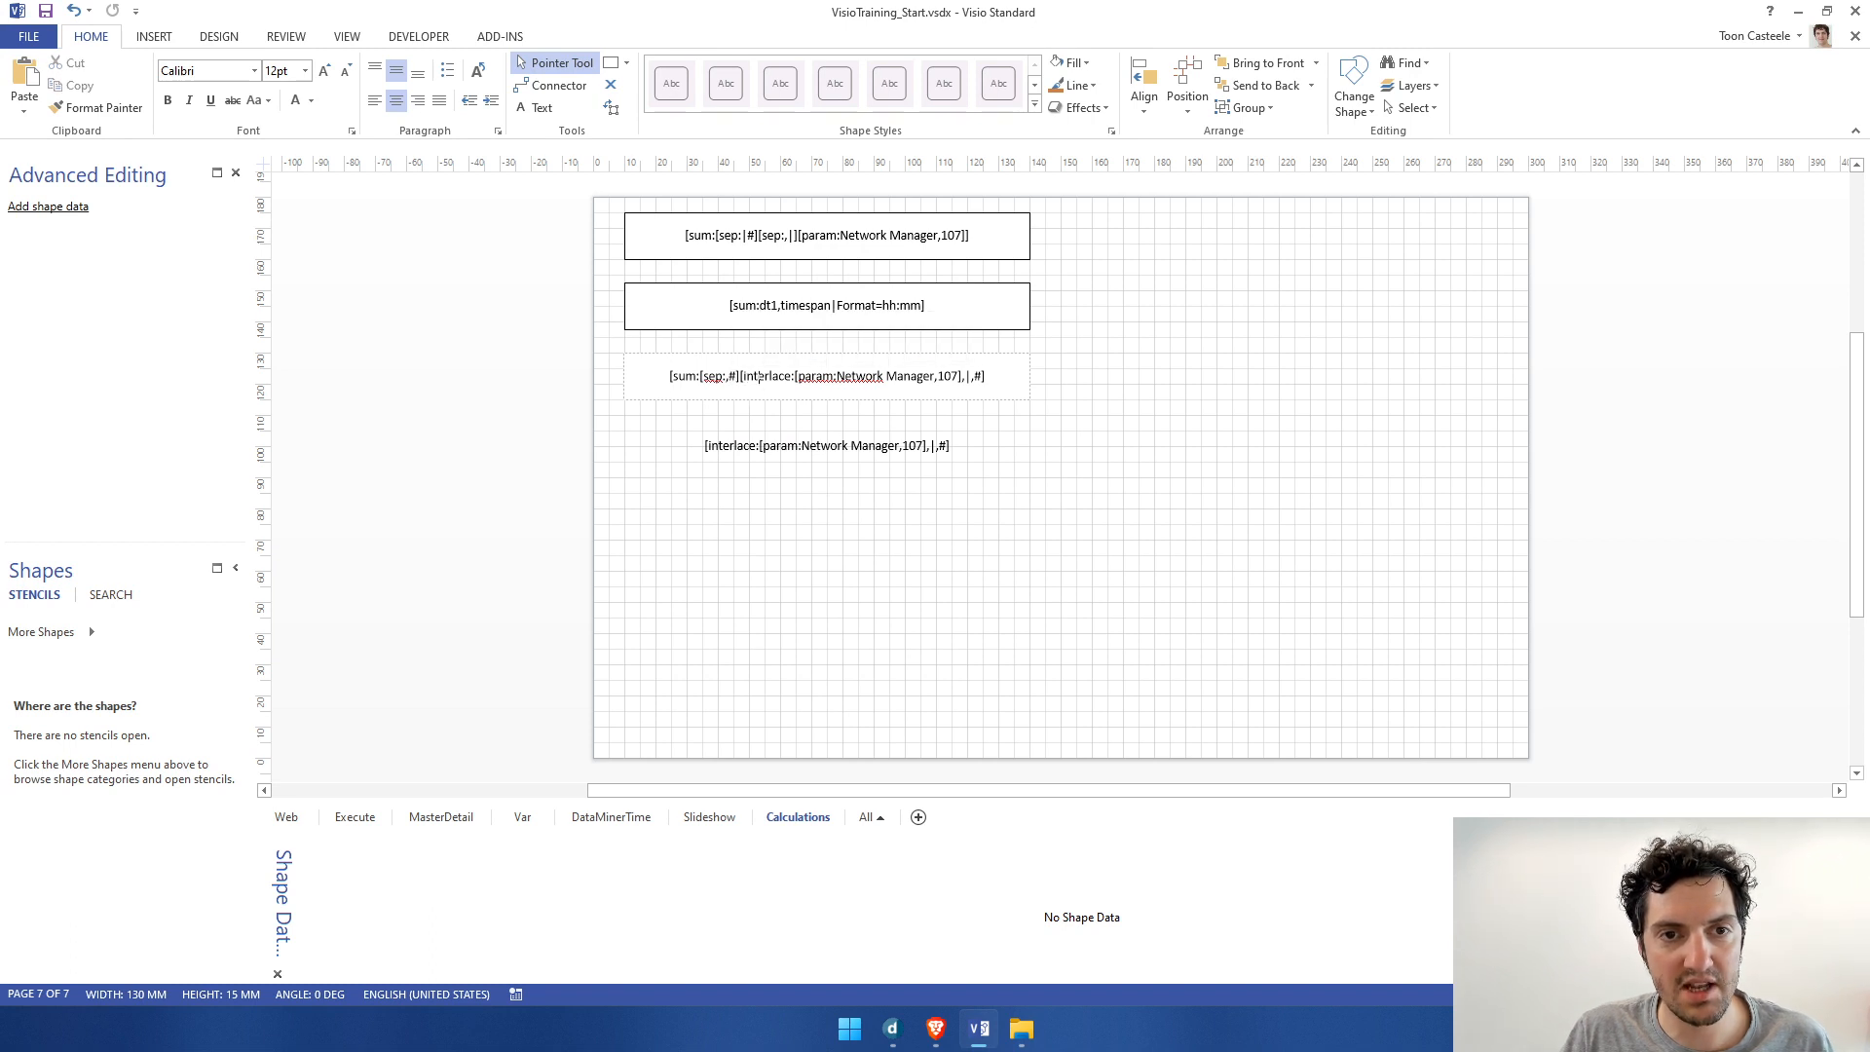
left_click(988, 377)
type("]")
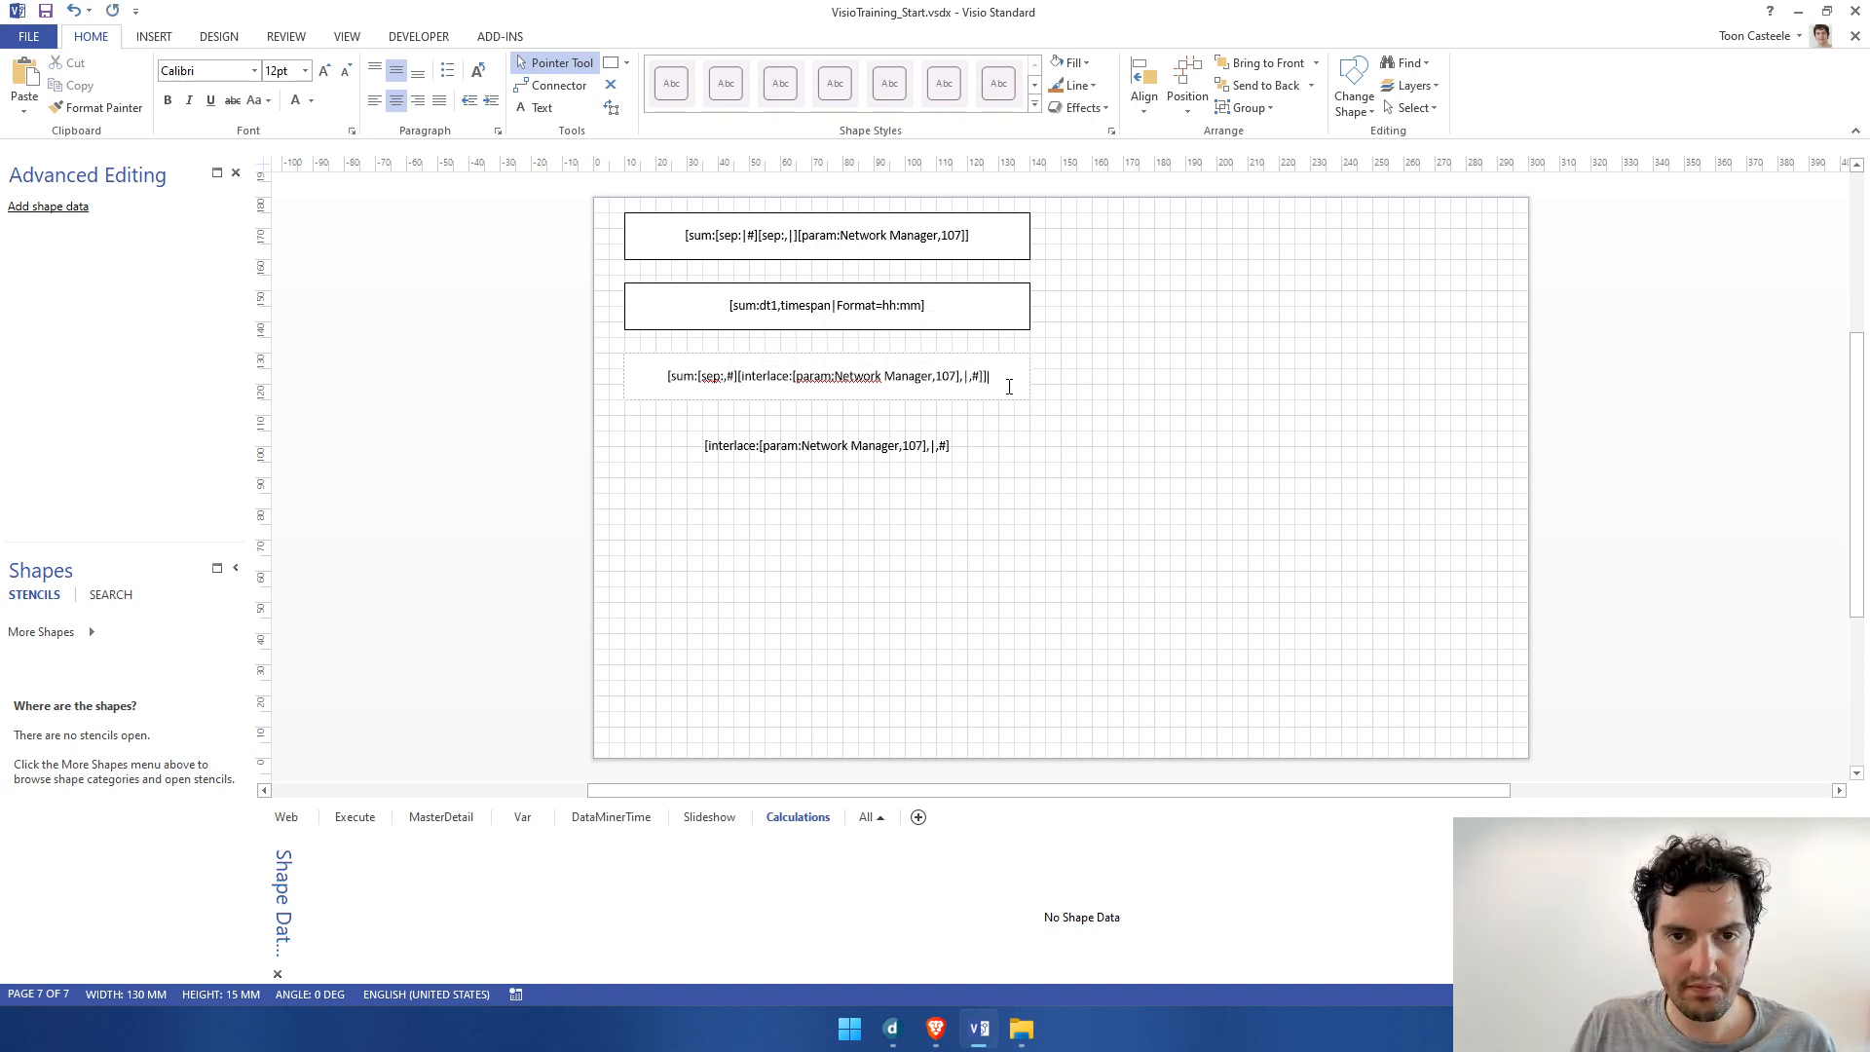
Step: Finish the text edit, save the drawing and switch to DataMiner to compare the interlaced sum with the first sum
left_click(1085, 450)
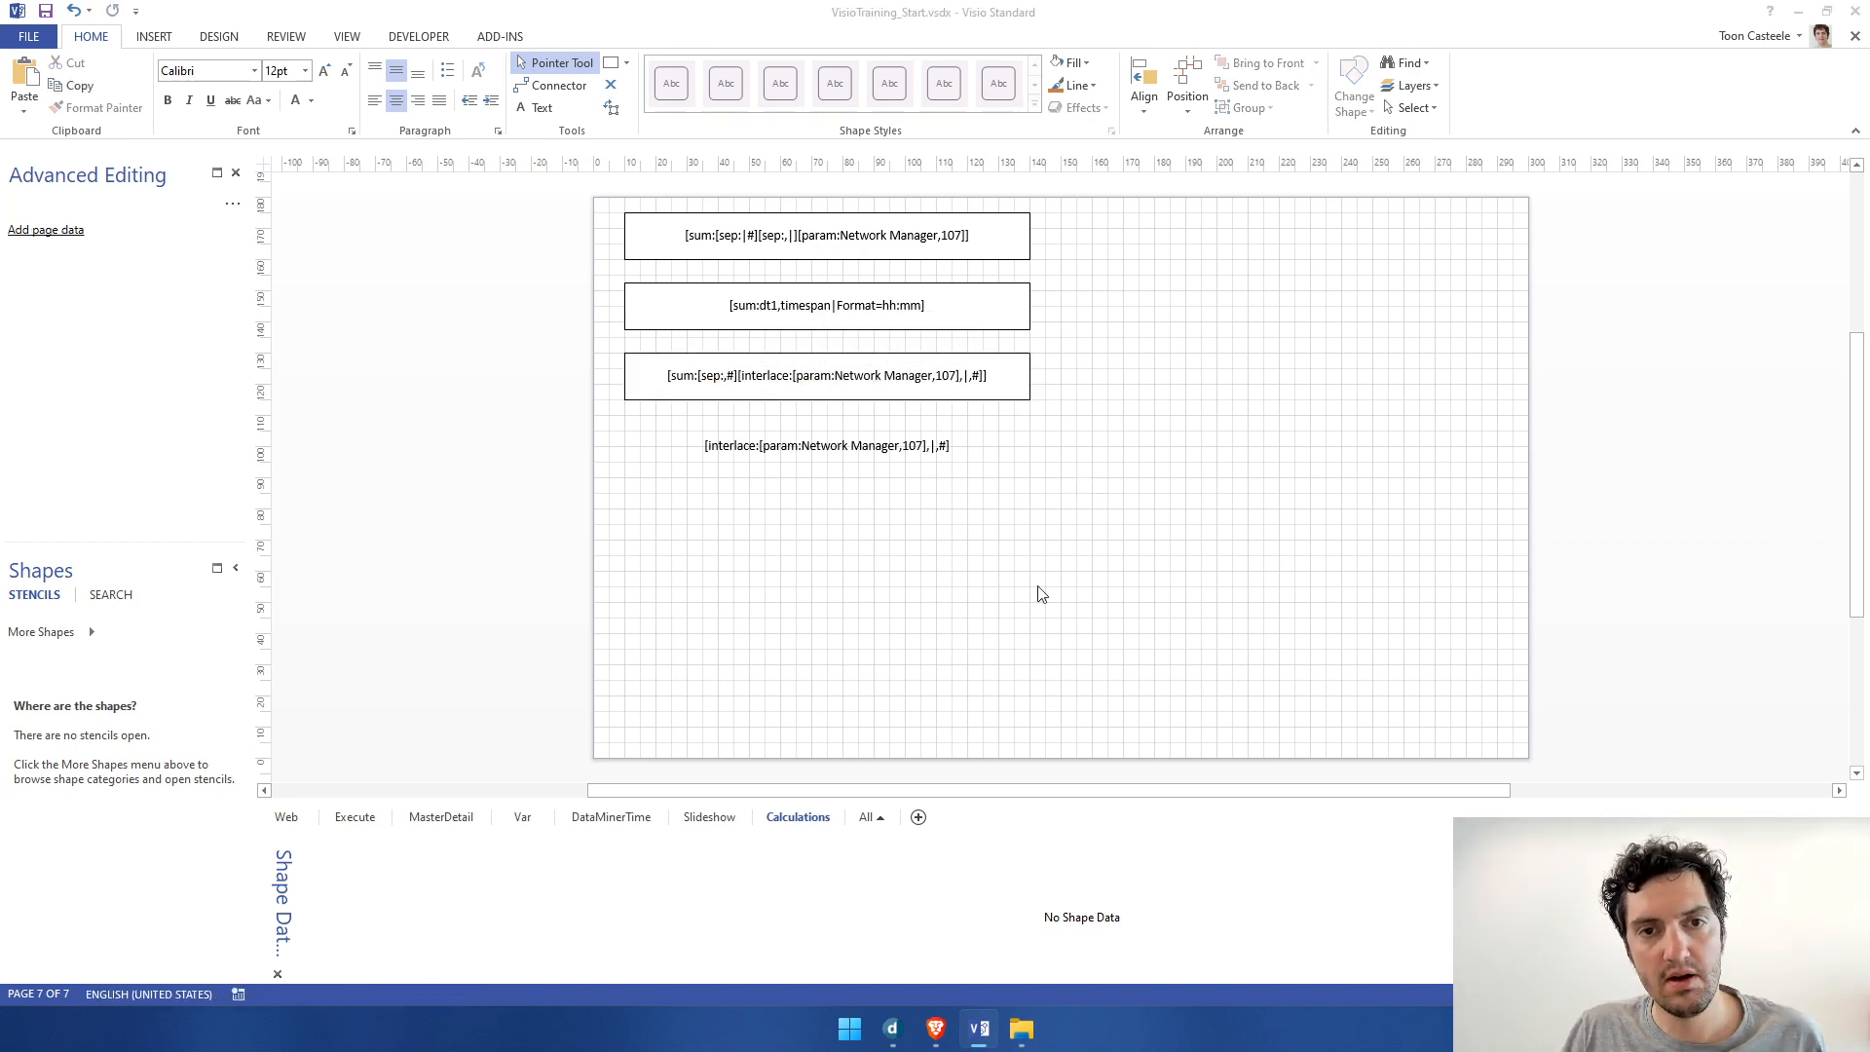
key("alt+Tab")
key("alt+Tab")
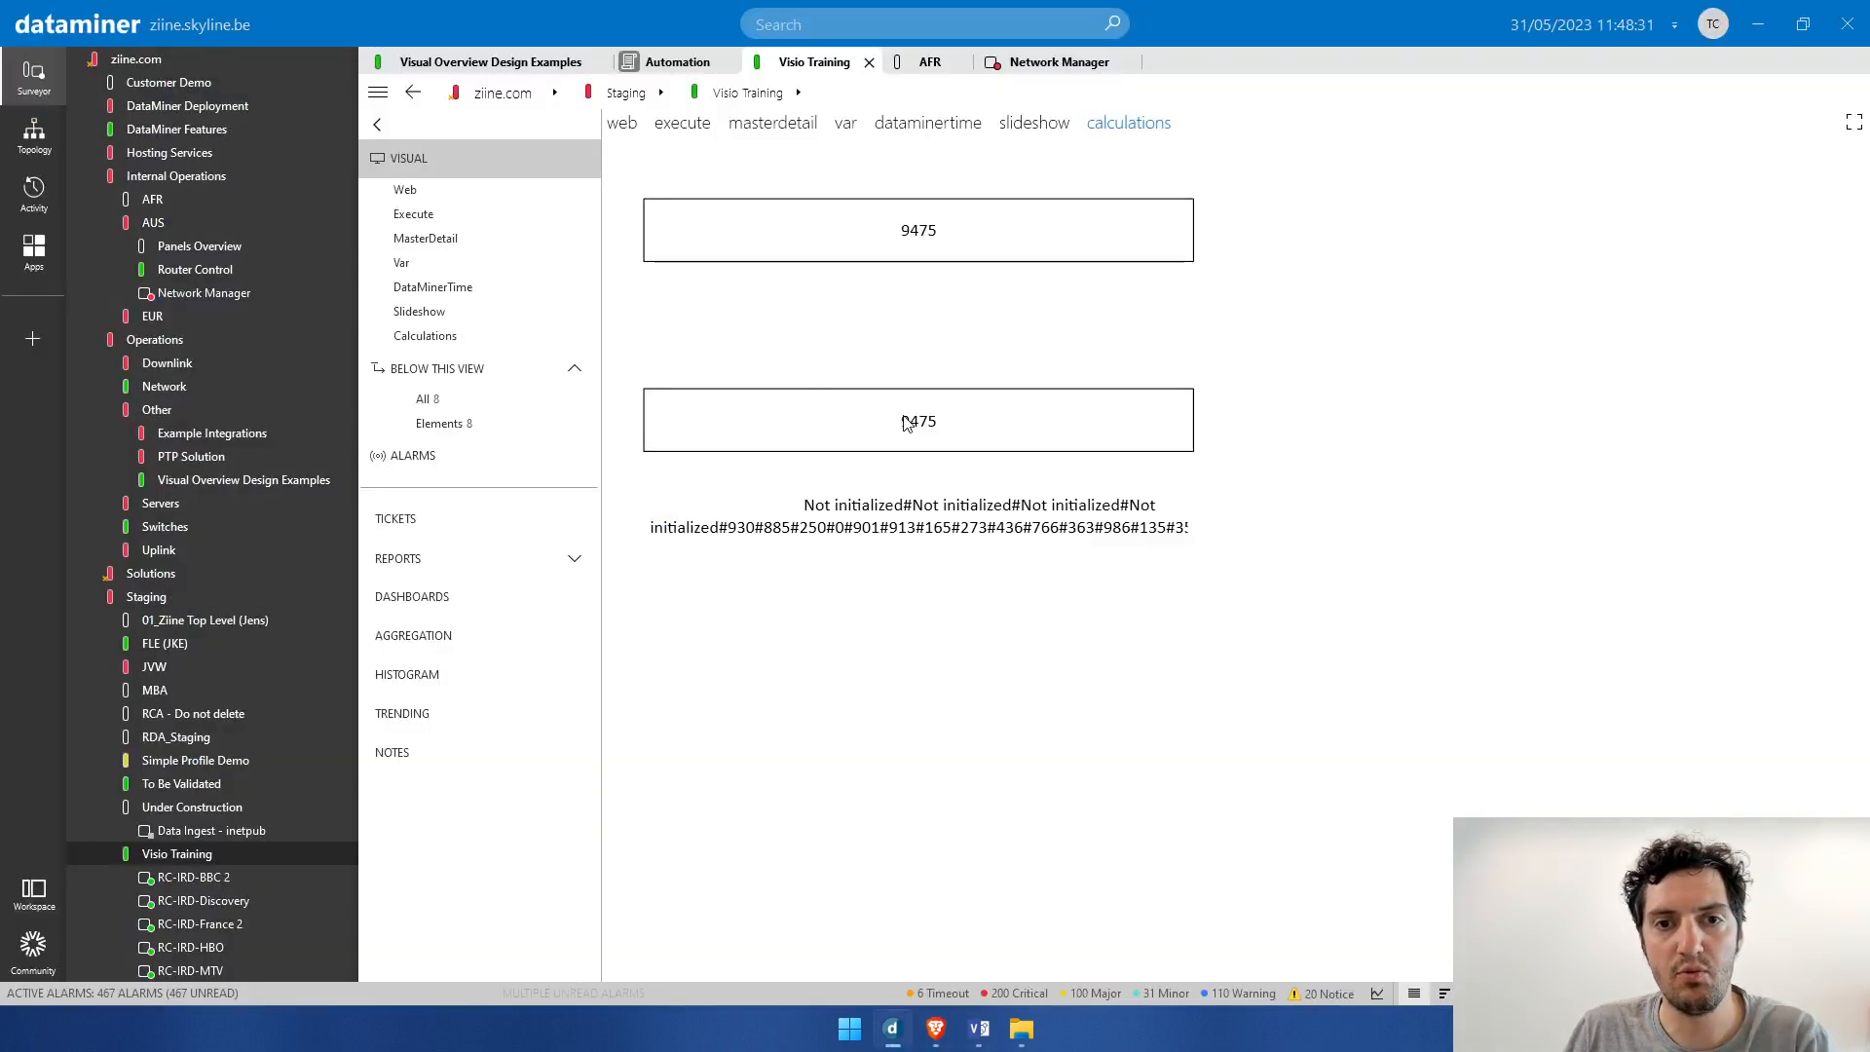